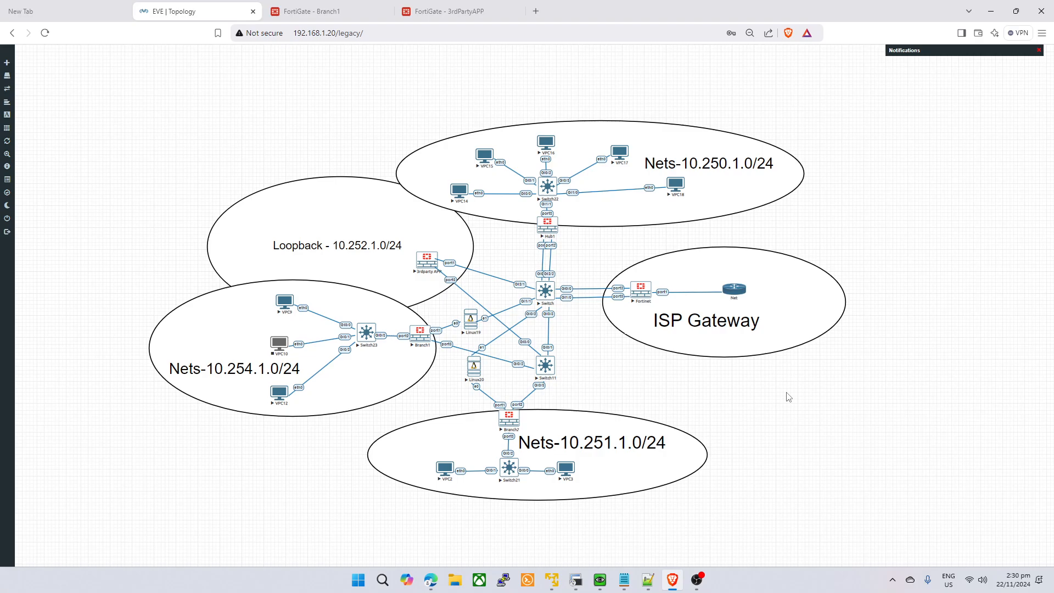
# - Look over the 3rdPartyAPP and Branch1 firewall pages and the EVE-NG lab topology
pyautogui.click(488, 9)
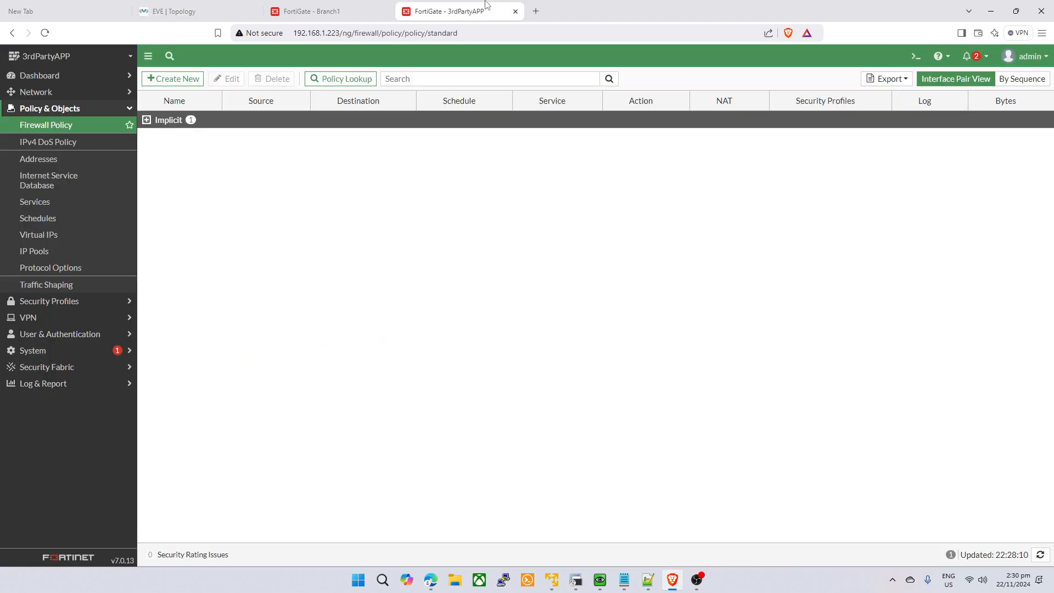
pyautogui.click(317, 11)
pyautogui.click(206, 8)
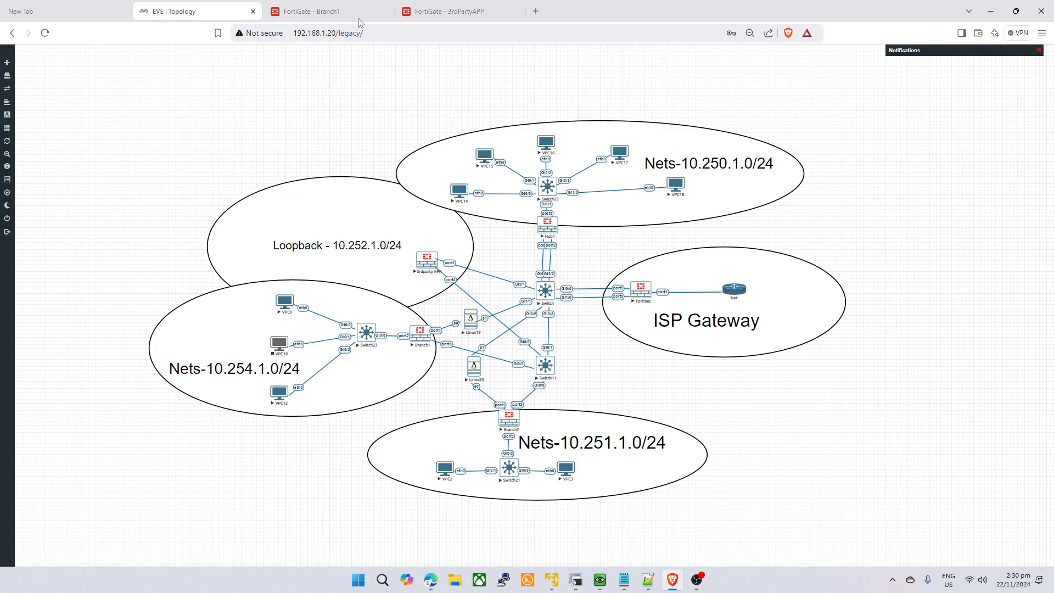
pyautogui.click(327, 11)
pyautogui.click(429, 12)
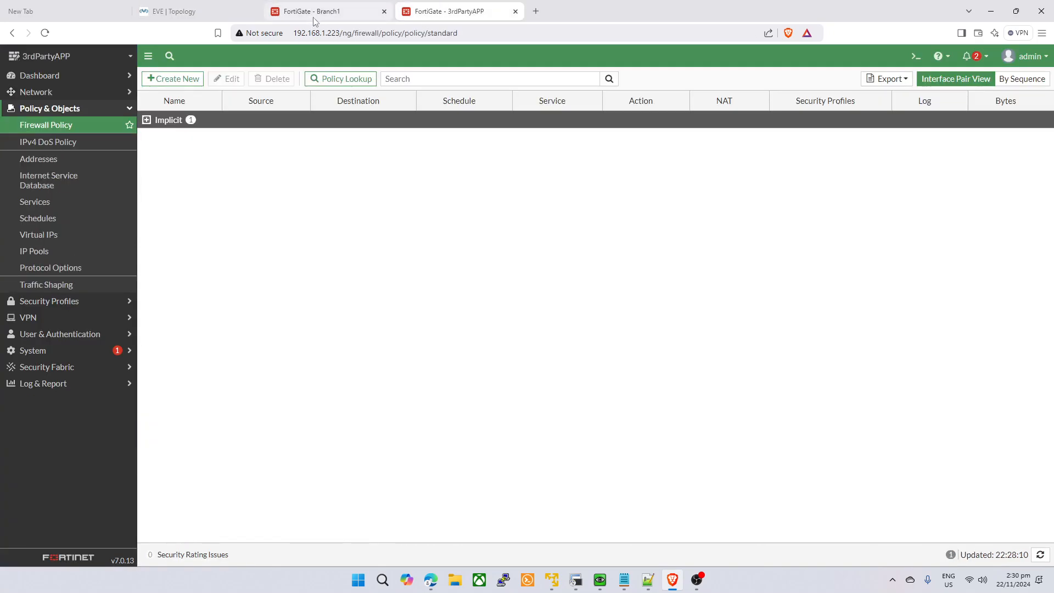
pyautogui.click(323, 14)
pyautogui.click(441, 15)
pyautogui.click(326, 14)
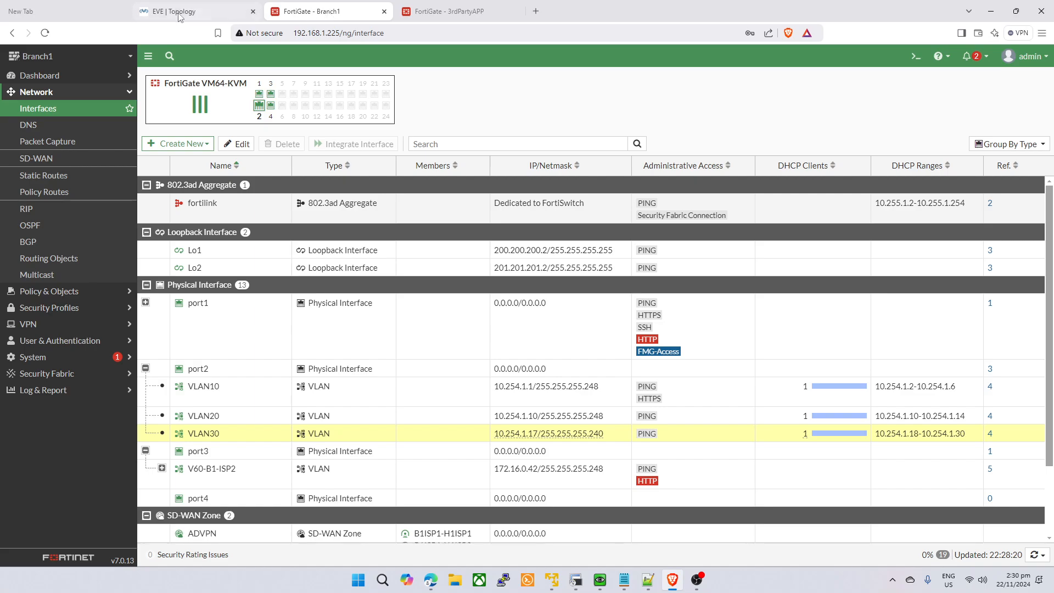
pyautogui.click(191, 15)
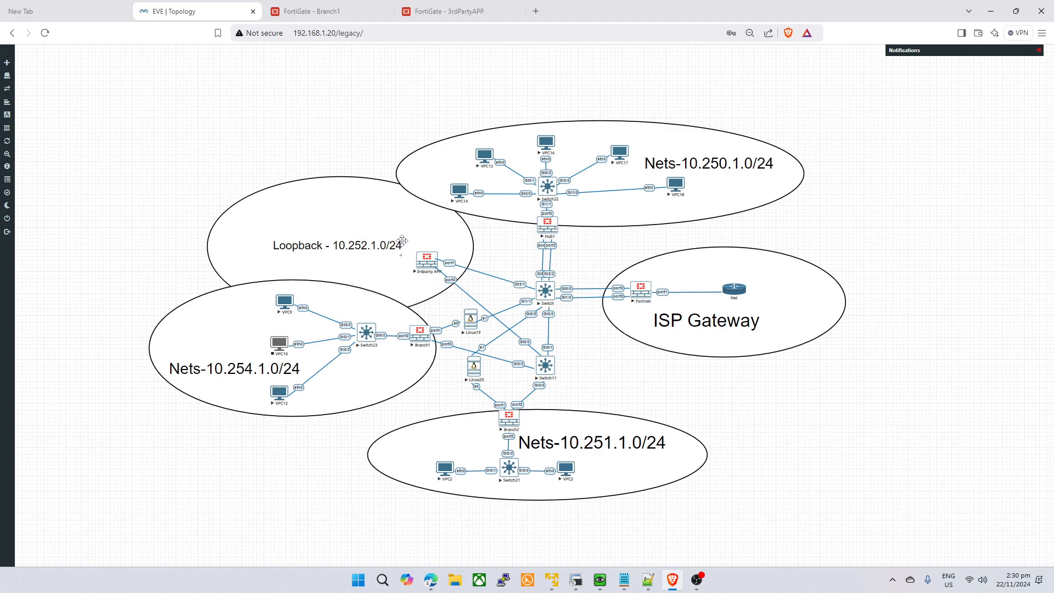
# - Open a SecureCRT console to the 3rdPartyAPP node from the EVE-NG topology
pyautogui.click(434, 266)
pyautogui.click(626, 113)
pyautogui.click(447, 10)
# - On Branch1, create a Custom-template IPsec tunnel named BB-APP and continue to its settings
pyautogui.click(330, 6)
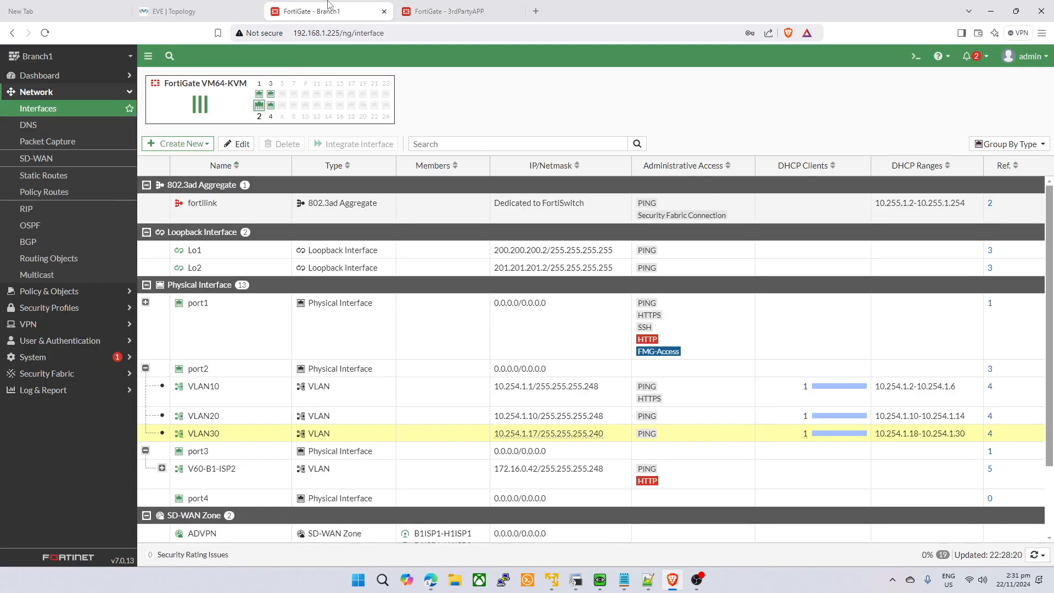
pyautogui.click(33, 324)
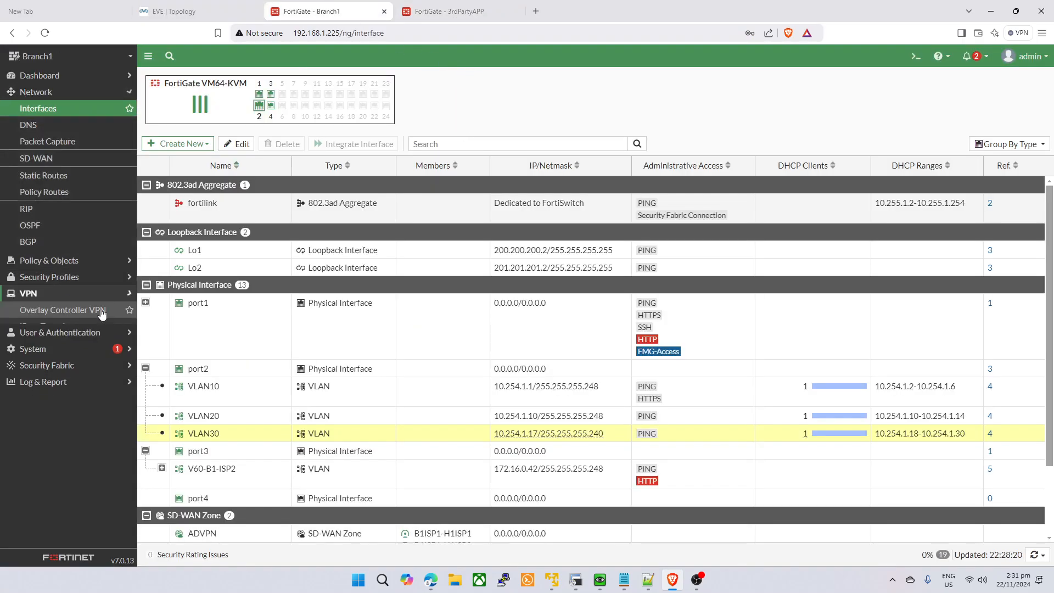
pyautogui.click(94, 176)
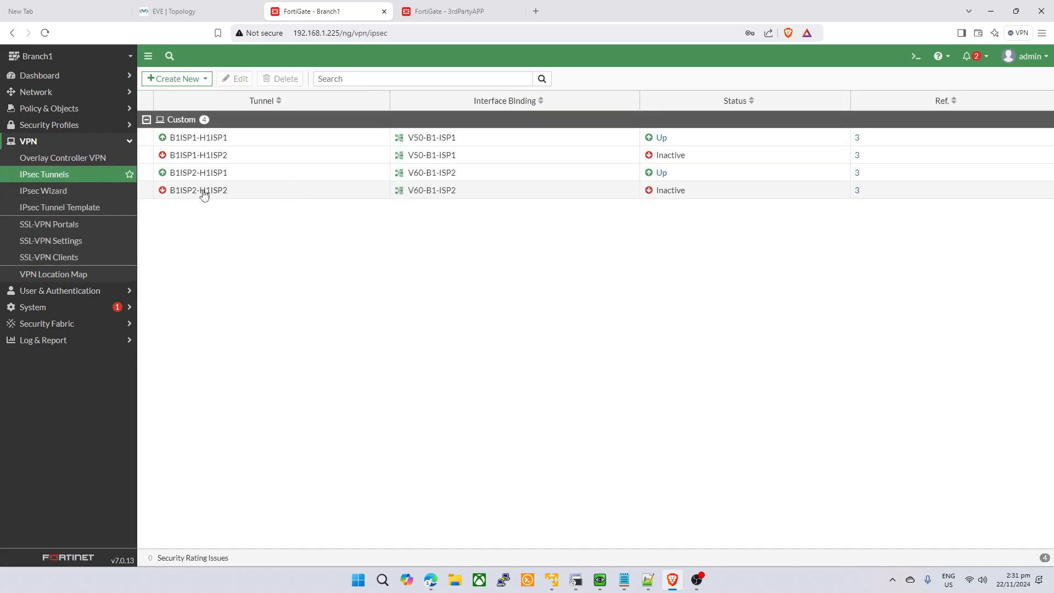
pyautogui.click(187, 79)
pyautogui.click(178, 94)
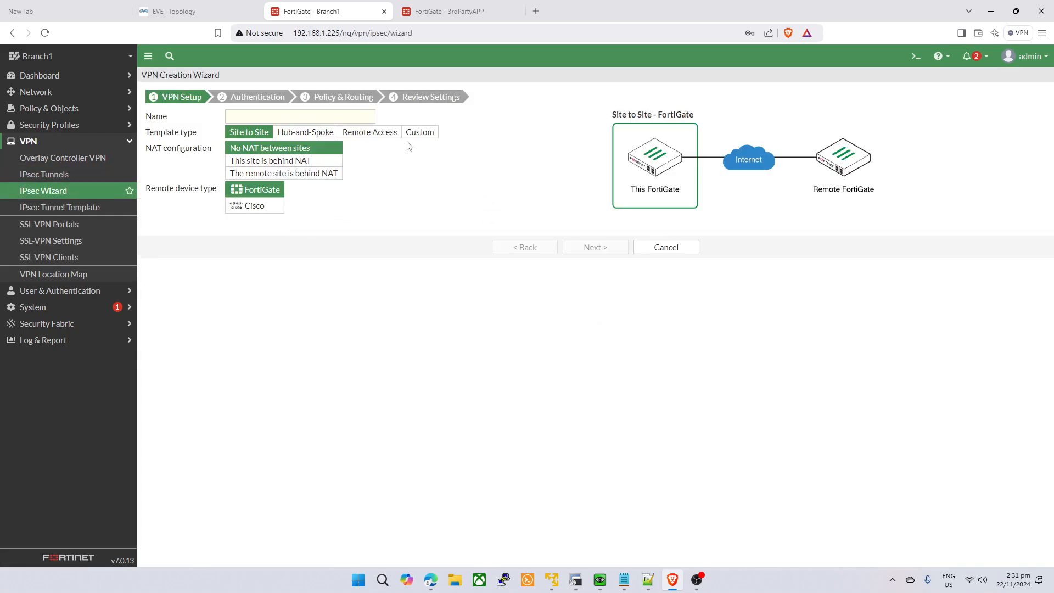
pyautogui.click(417, 134)
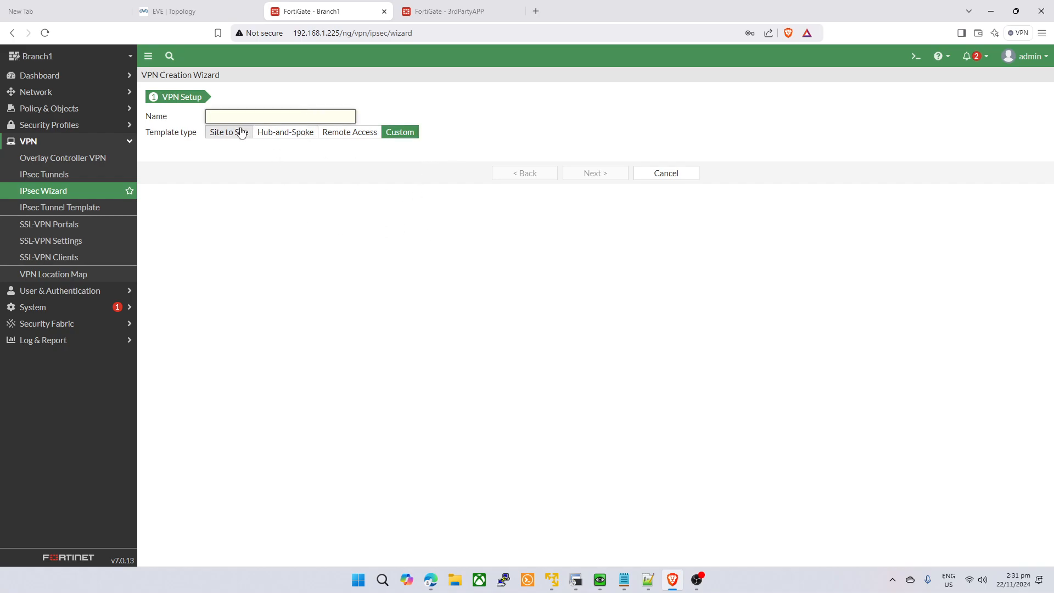
pyautogui.click(299, 113)
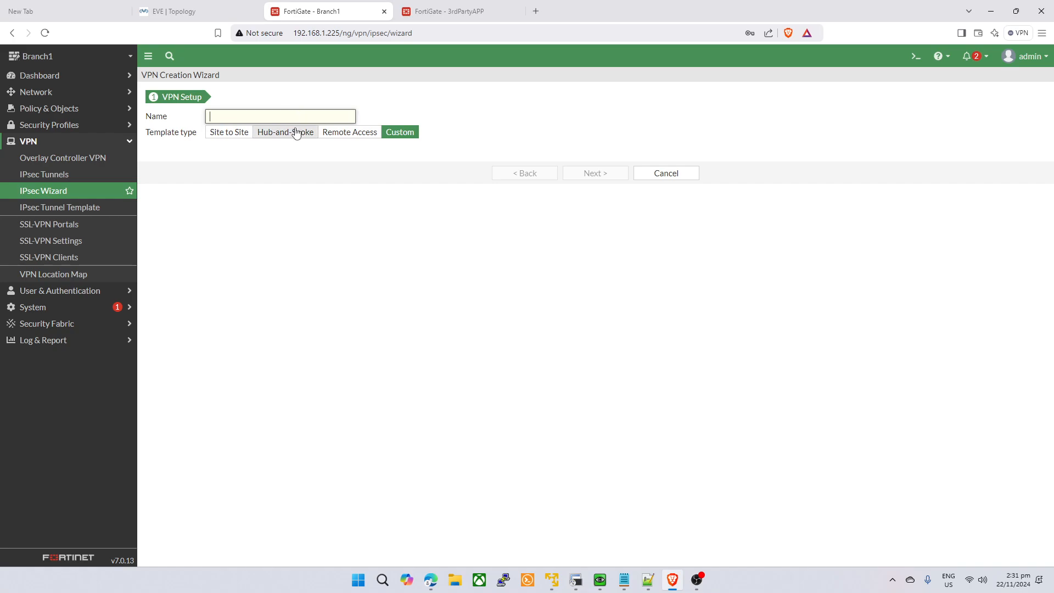
pyautogui.write('BB-APP')
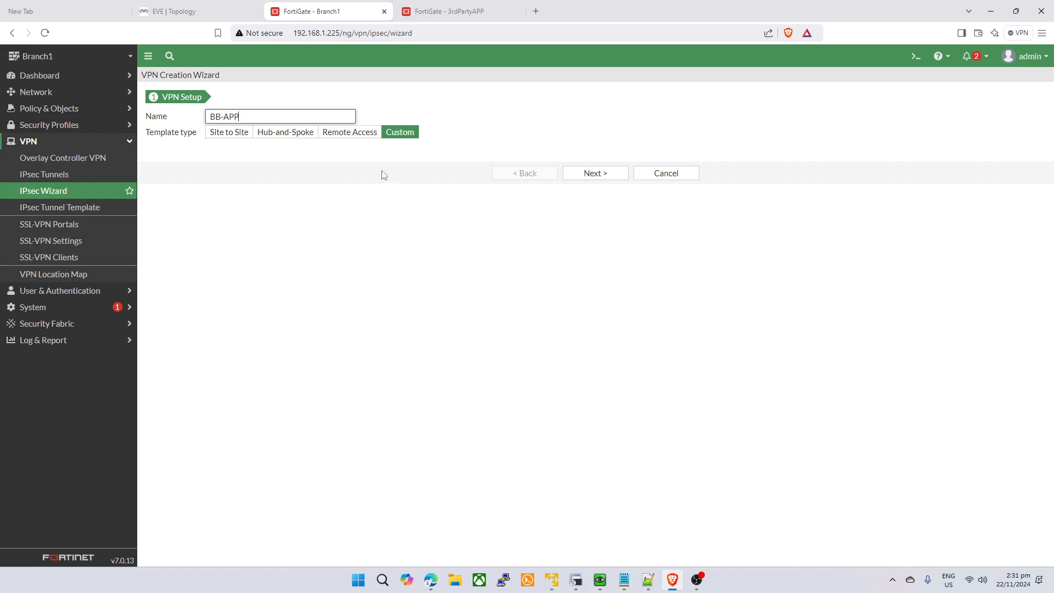
pyautogui.click(607, 173)
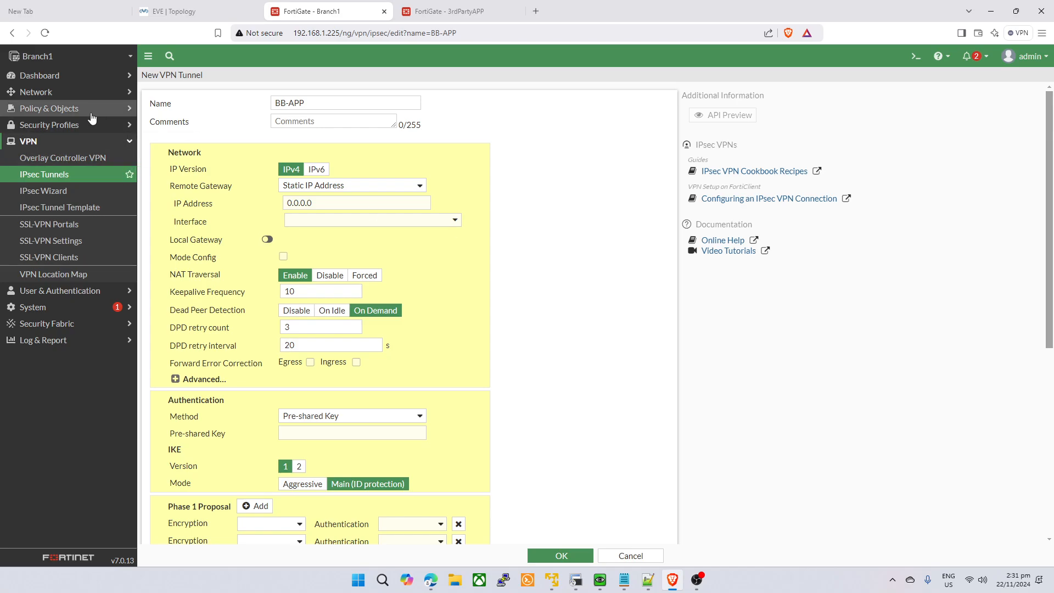
# - Expand port1, port3 and port2 in Branch1's interface list and select VLAN30's address
pyautogui.click(71, 92)
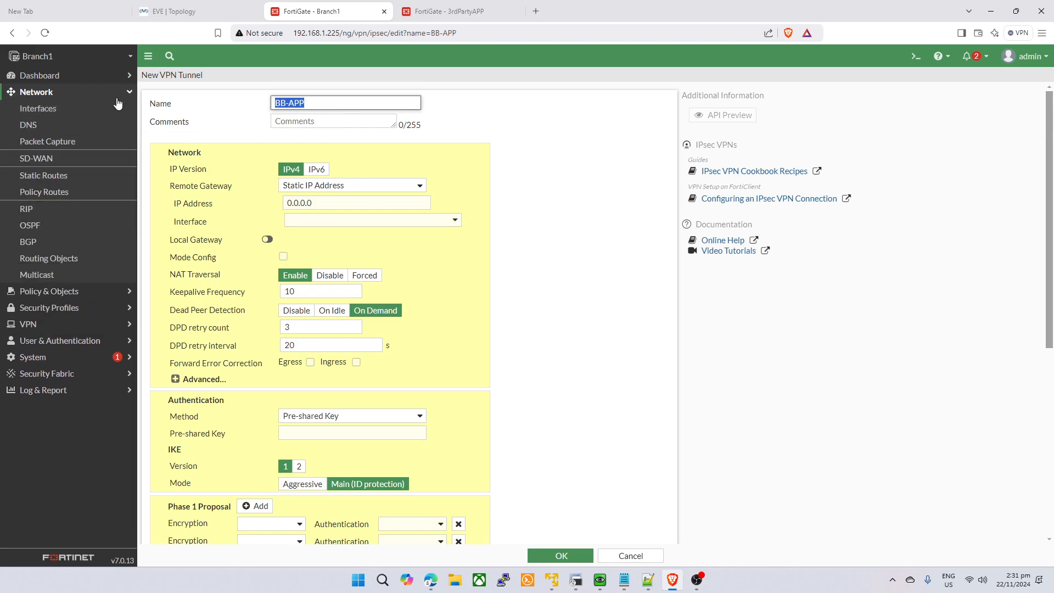
pyautogui.click(39, 108)
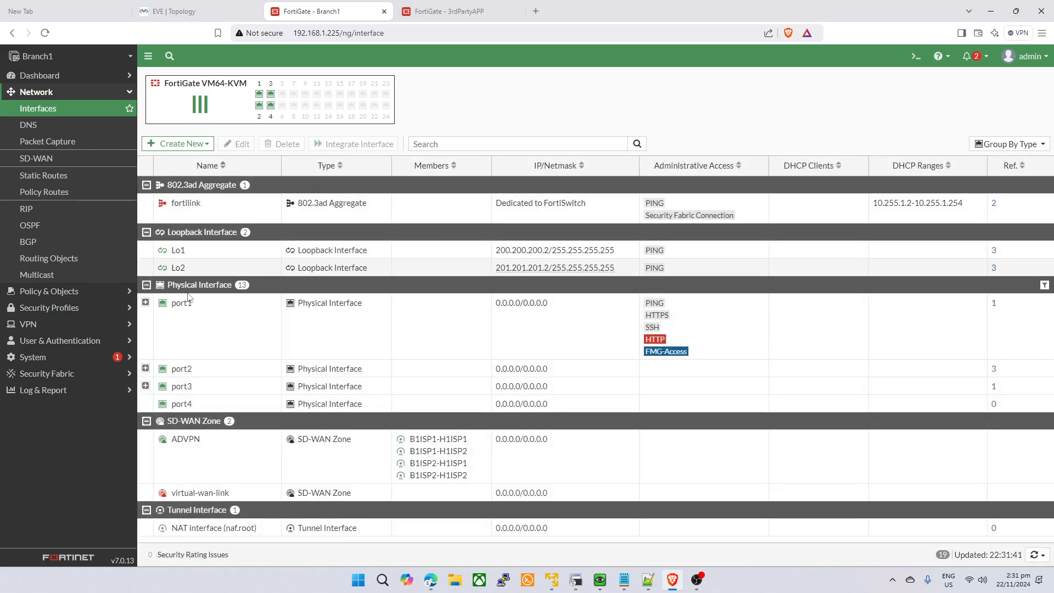
pyautogui.click(146, 302)
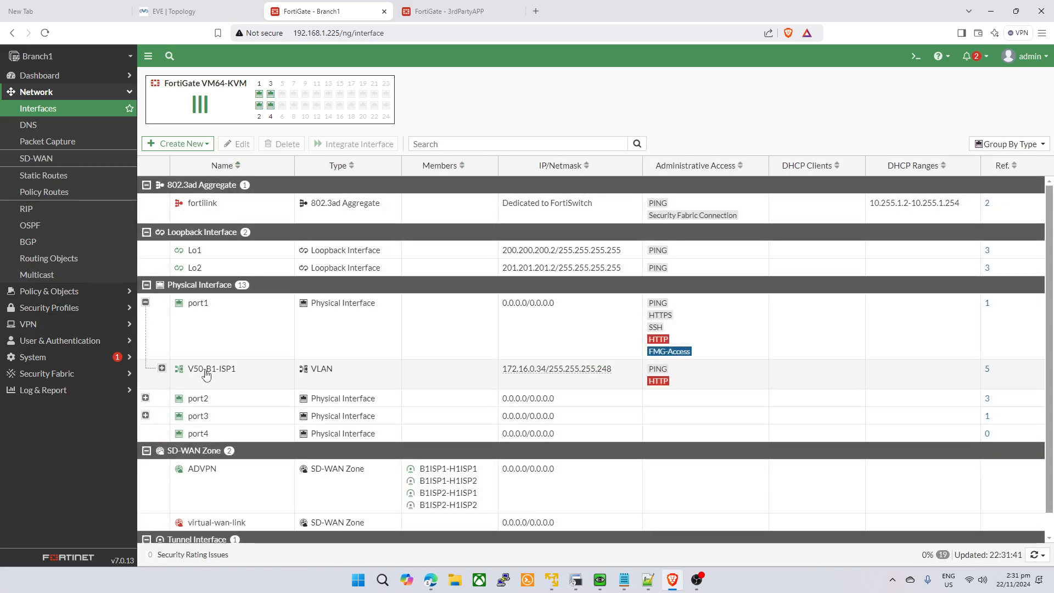
pyautogui.click(145, 415)
pyautogui.click(145, 398)
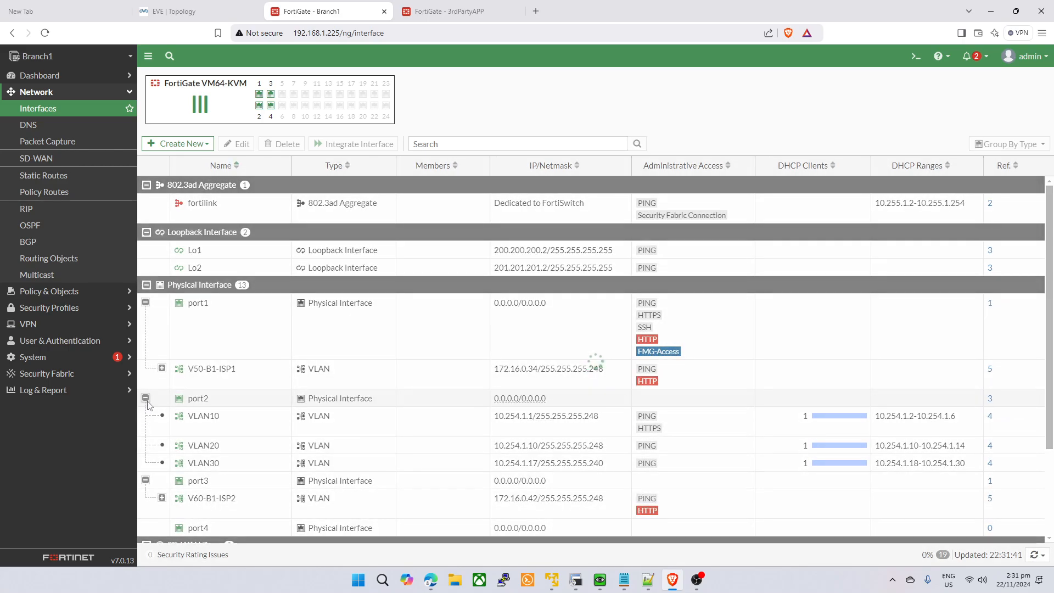
pyautogui.click(146, 397)
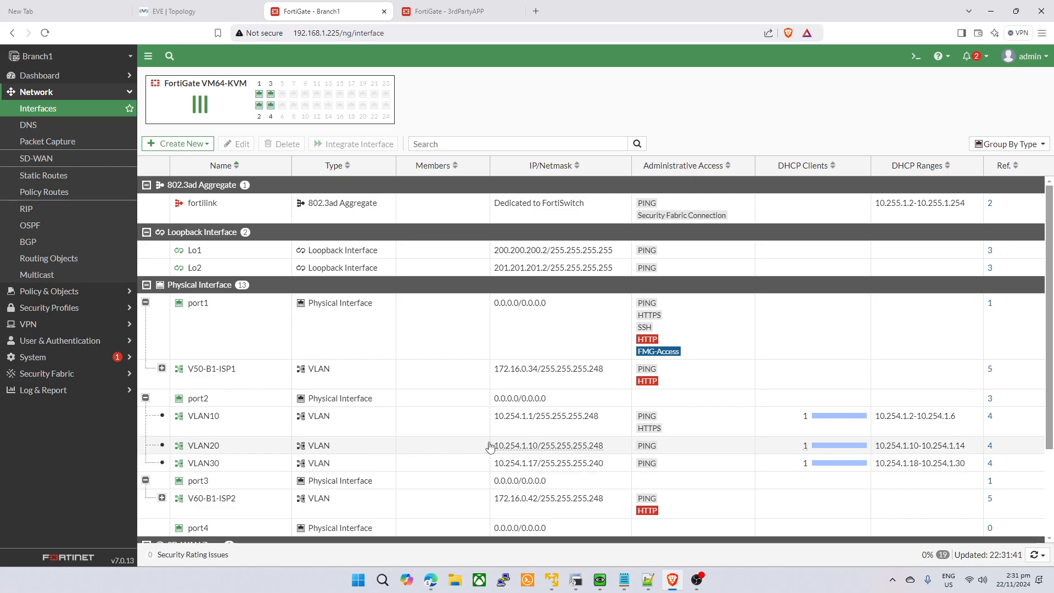
pyautogui.moveTo(494, 464); pyautogui.dragTo(554, 464)
# - Compare the firewall tabs and select Branch1's V50-B1-ISP1 interface at 172.16.0.34/255.255.255.248
pyautogui.click(438, 7)
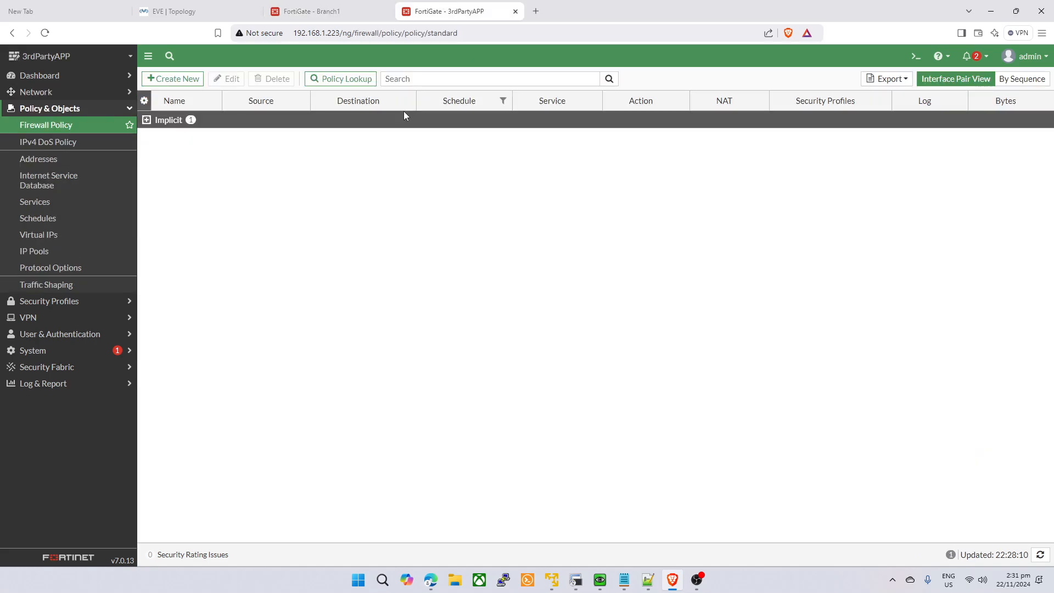
pyautogui.click(242, 9)
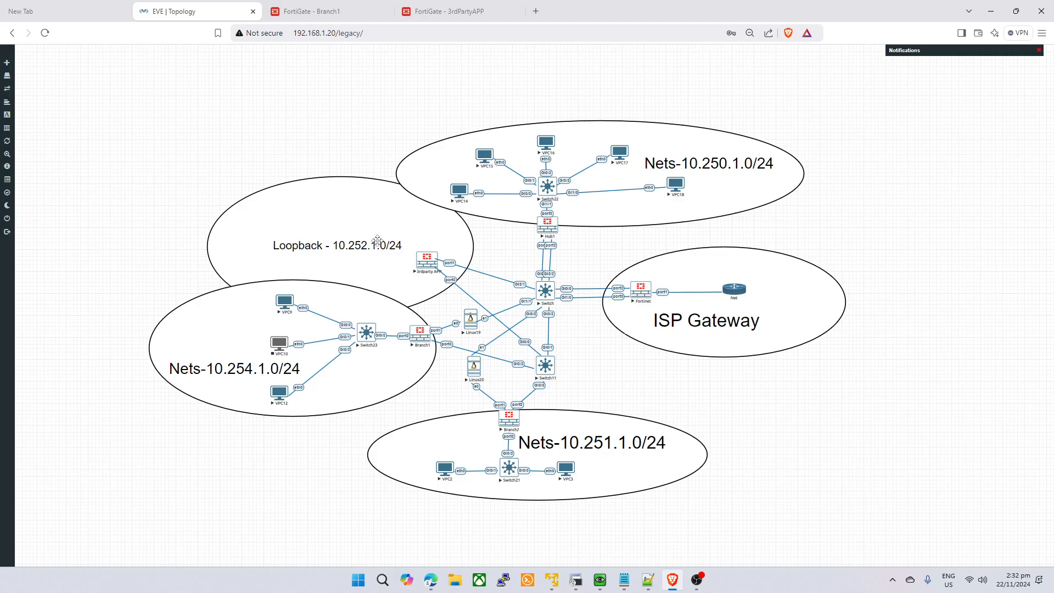
pyautogui.click(445, 11)
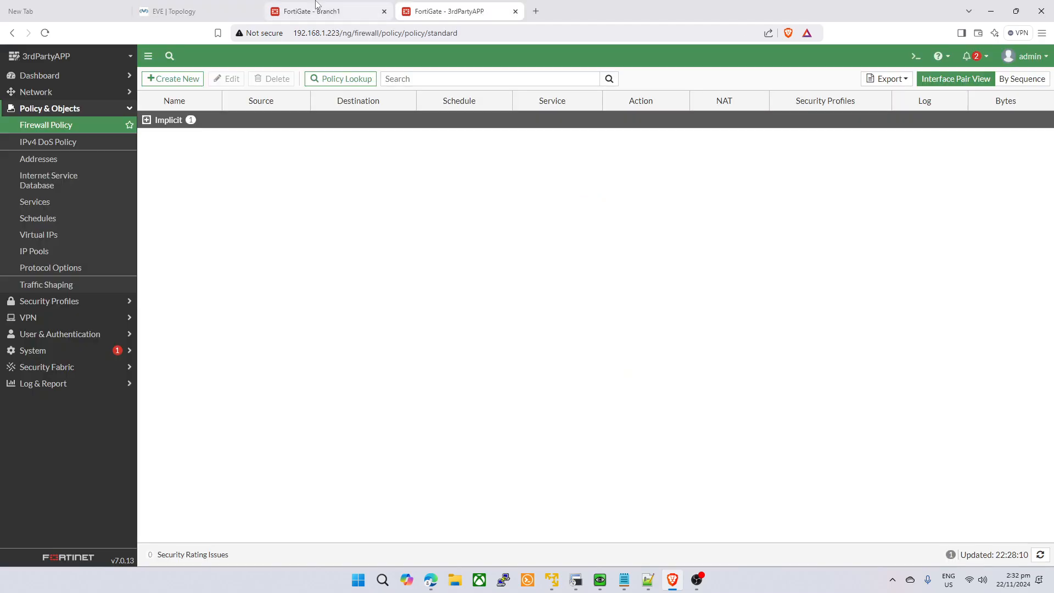
pyautogui.click(321, 11)
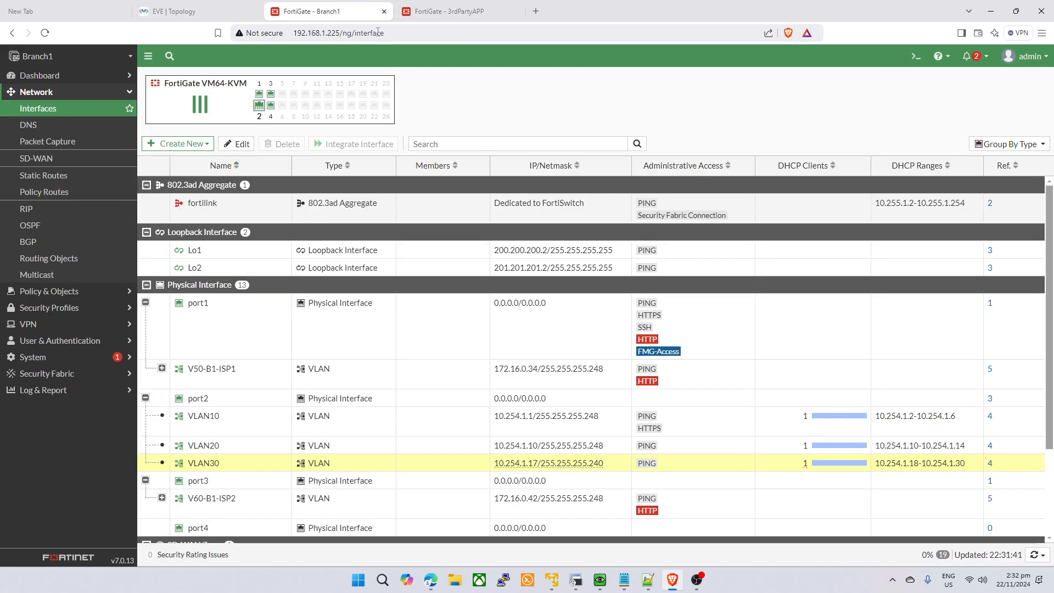
pyautogui.click(241, 7)
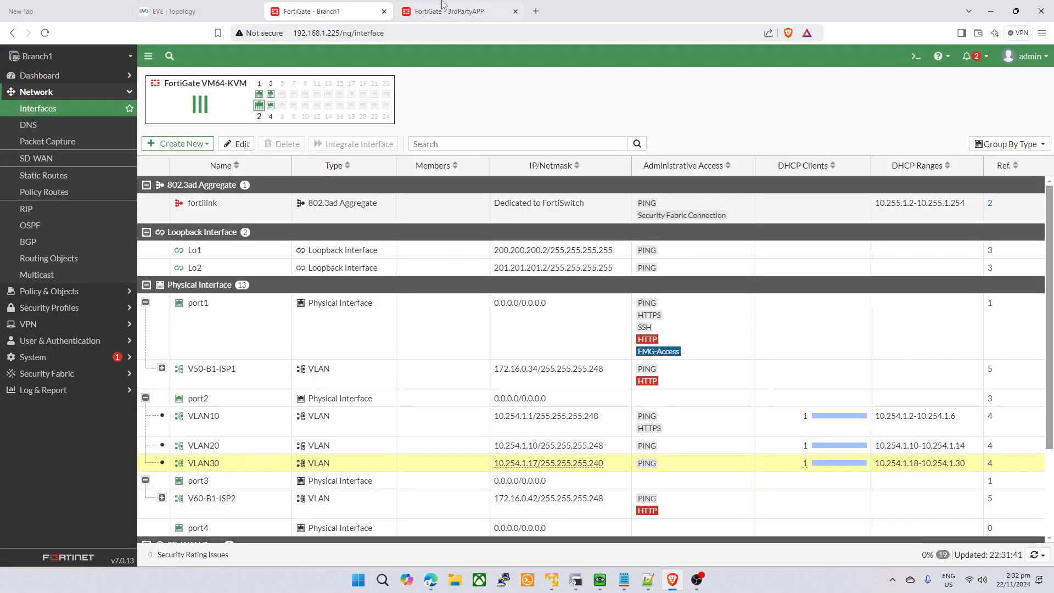
pyautogui.click(442, 7)
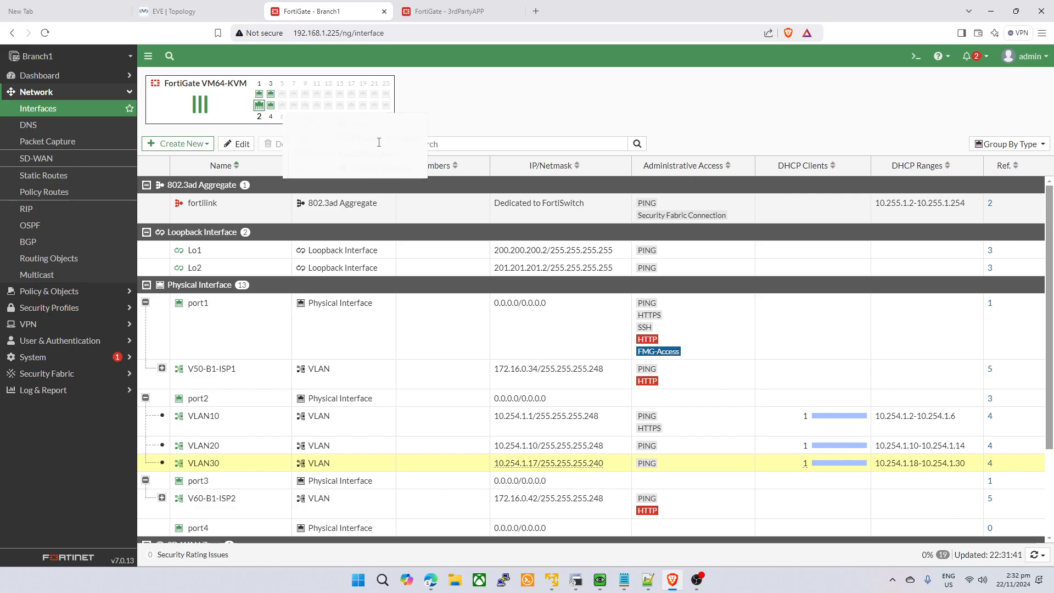
pyautogui.click(405, 7)
pyautogui.click(228, 7)
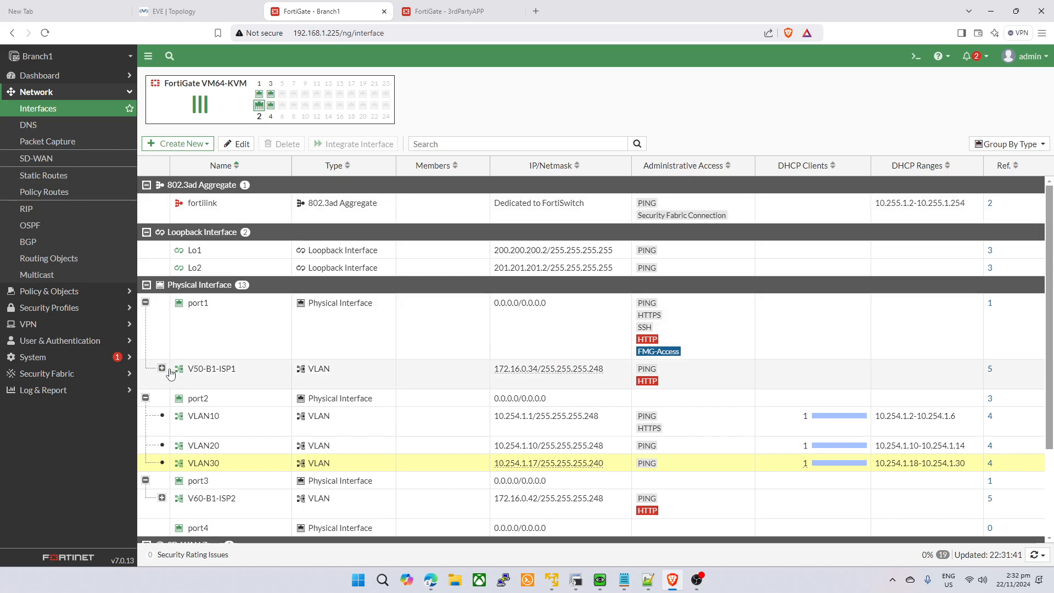
pyautogui.click(350, 370)
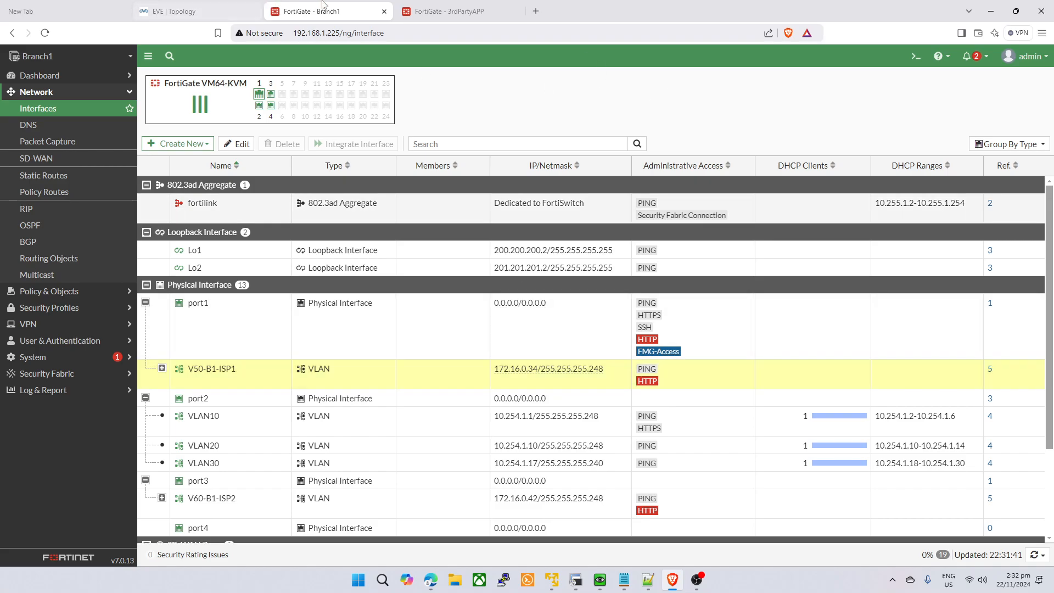
pyautogui.click(176, 5)
pyautogui.click(281, 7)
# - Check Branch1's V60-B1-ISP2 interface and its default routes via 172.16.0.41 and 172.16.0.33
pyautogui.click(222, 12)
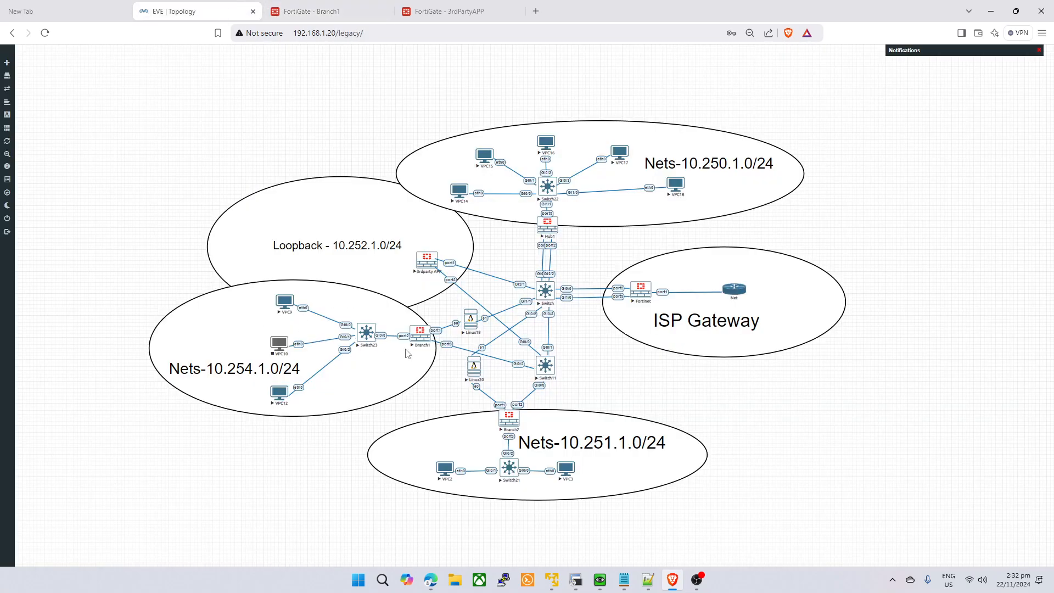
pyautogui.click(325, 9)
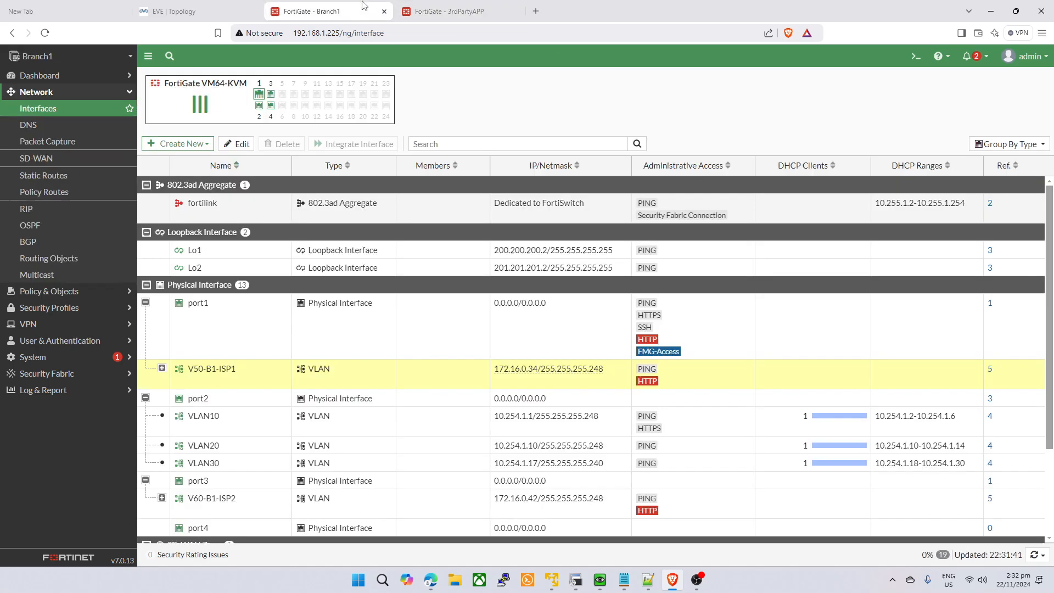
pyautogui.click(460, 11)
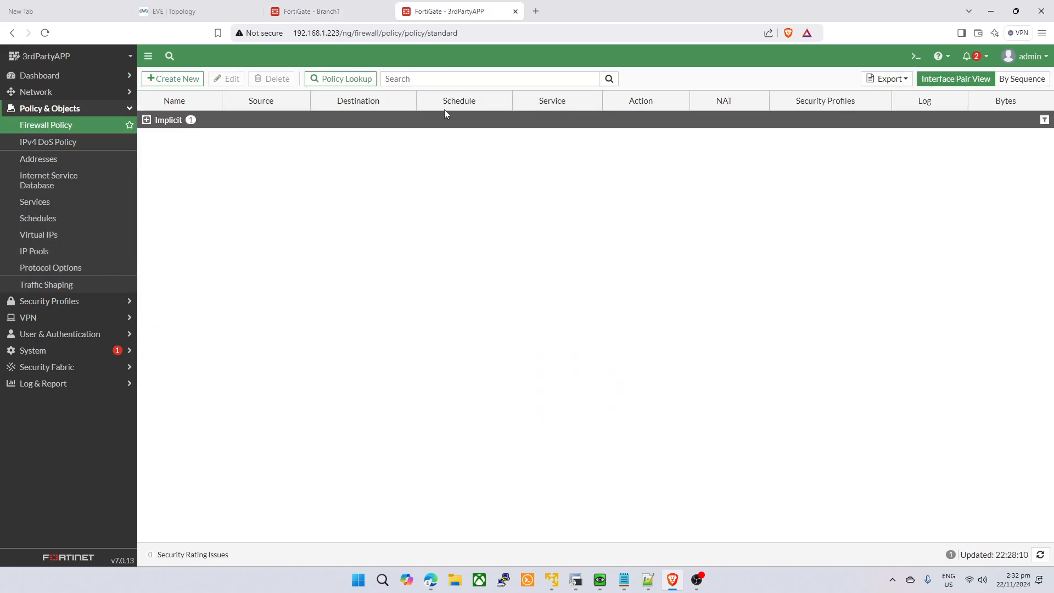
pyautogui.click(335, 11)
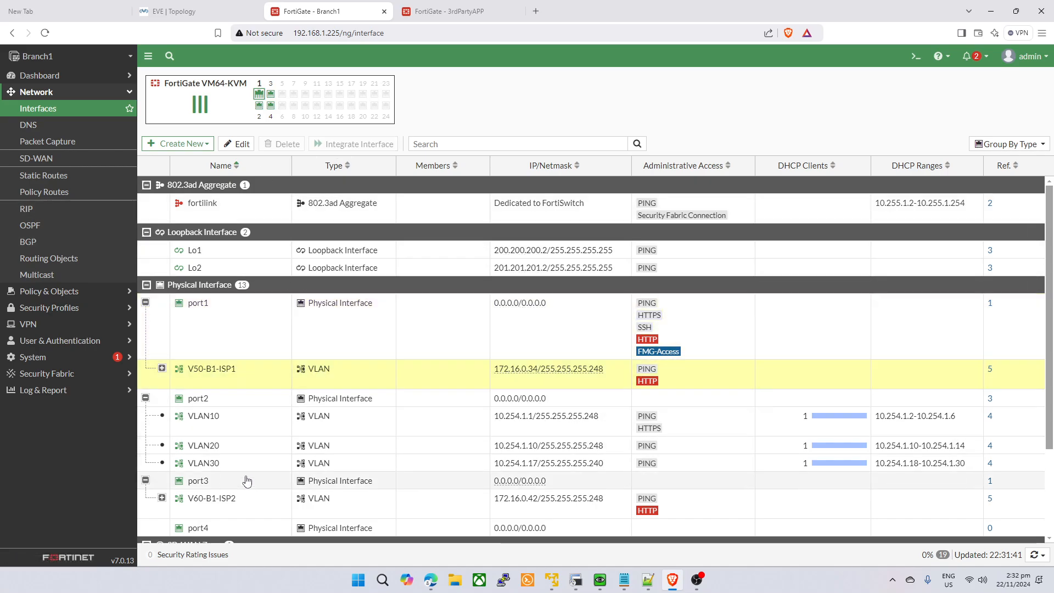
pyautogui.click(249, 504)
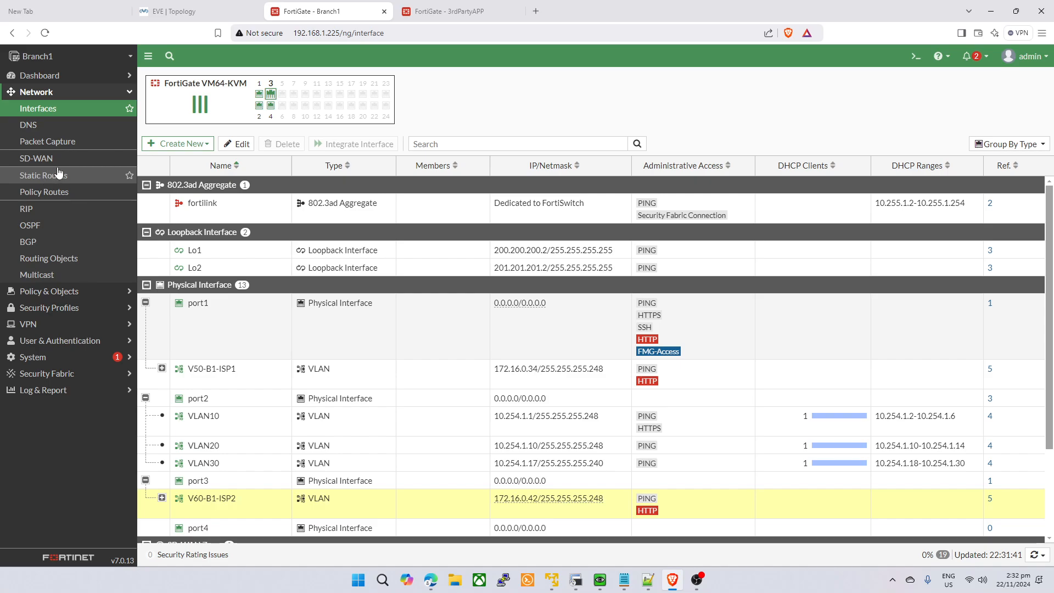
pyautogui.click(55, 175)
pyautogui.click(343, 137)
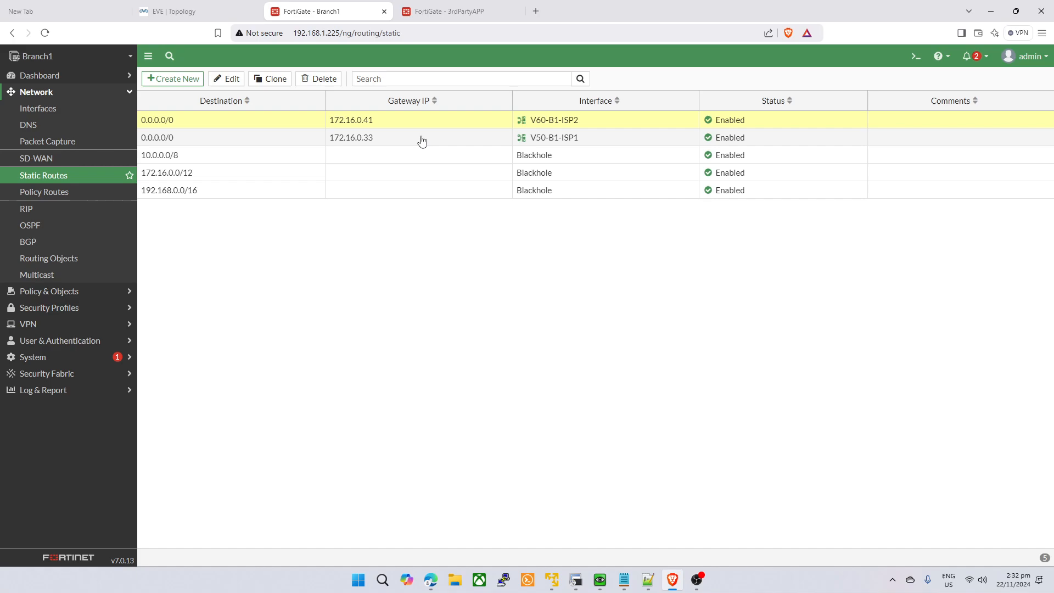
# - Review Branch1's default routes, then bring up 3rdPartyAPP's static routes list
pyautogui.click(377, 120)
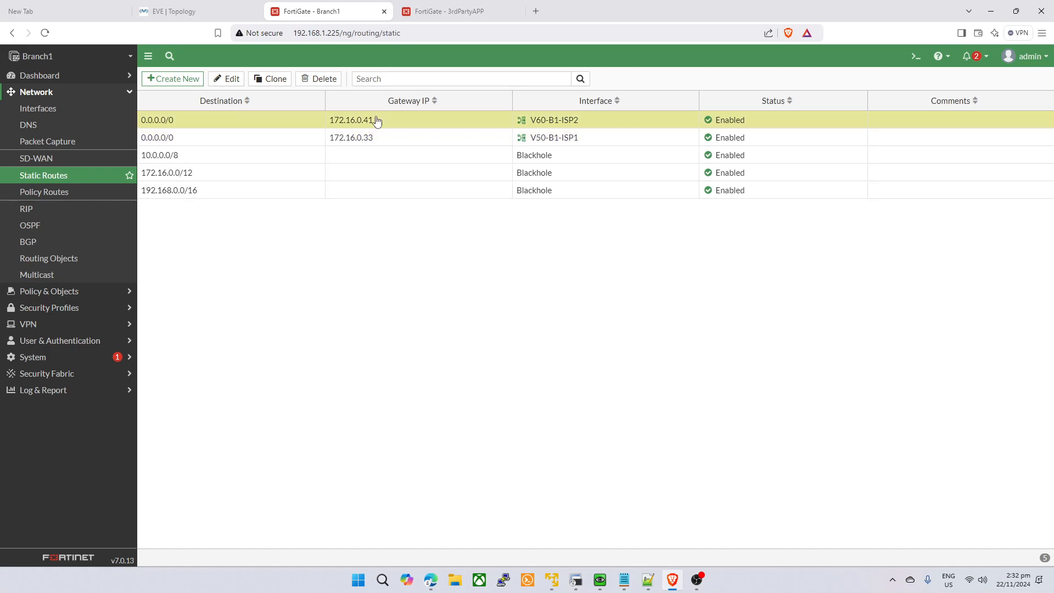
pyautogui.click(374, 137)
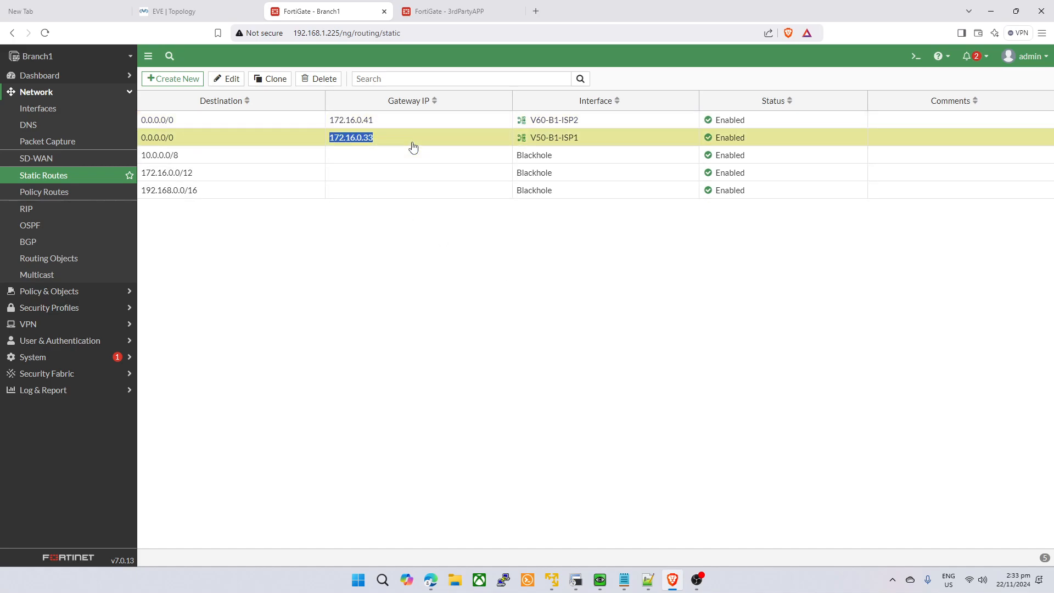
pyautogui.click(405, 122)
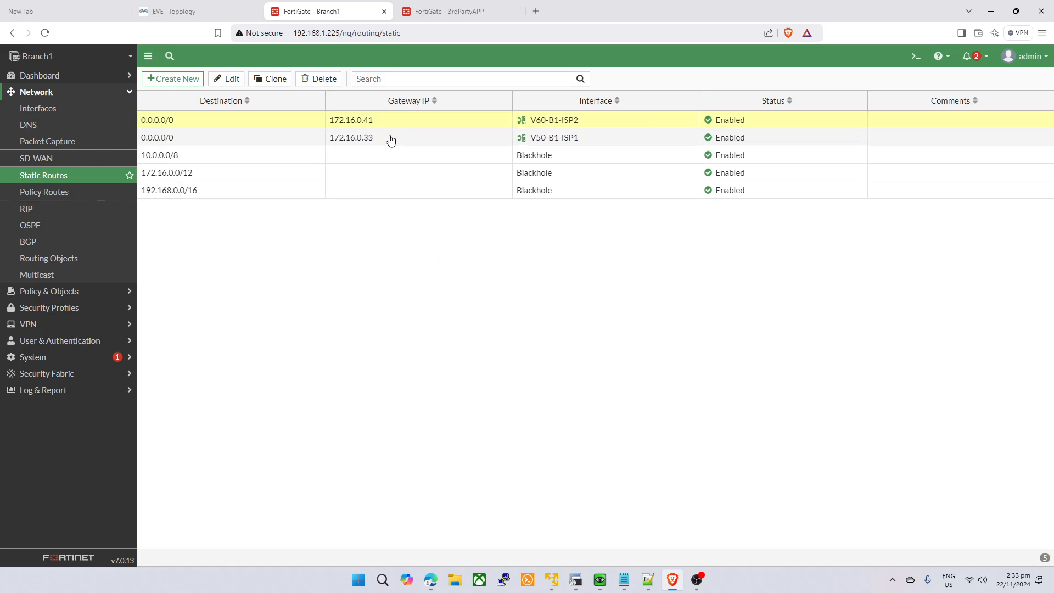
pyautogui.click(476, 10)
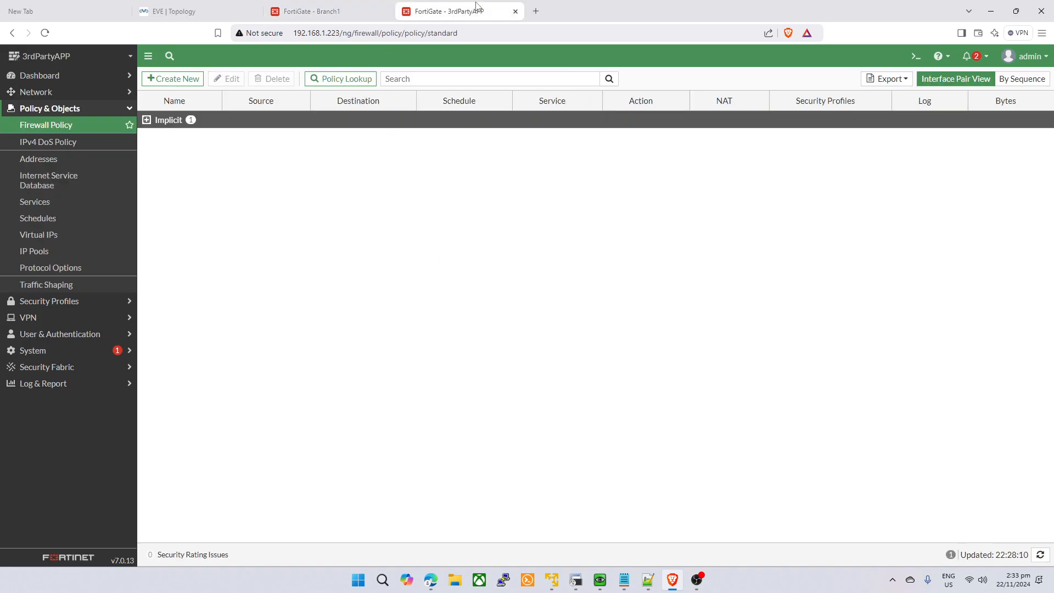
pyautogui.click(65, 93)
pyautogui.click(113, 176)
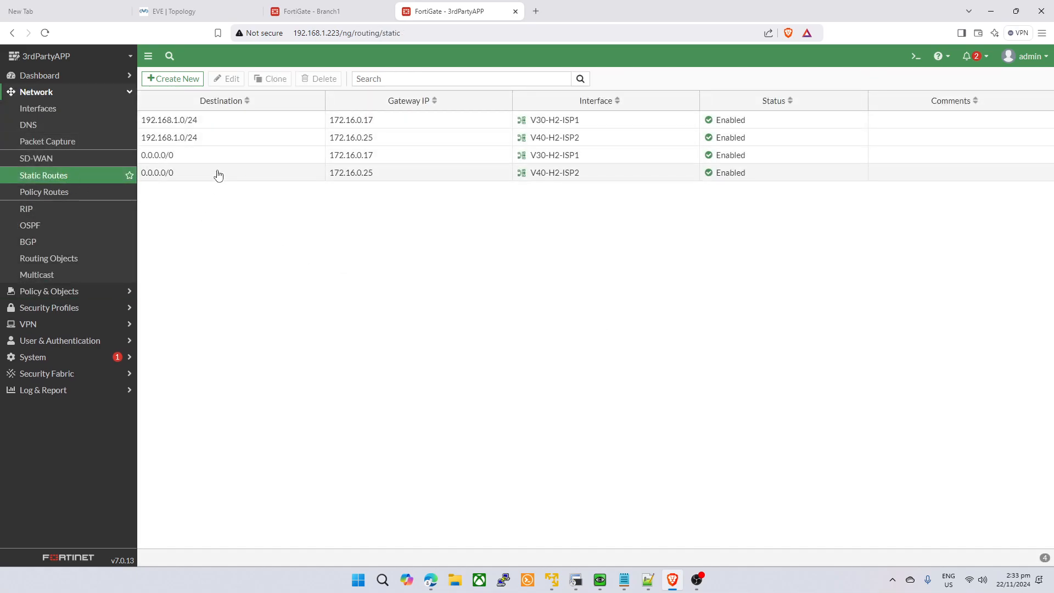
# - Delete both 192.168.1.0/24 static routes on the 3rdPartyAPP firewall
pyautogui.click(252, 156)
pyautogui.click(319, 139)
pyautogui.keyDown('ctrl'); pyautogui.click(297, 120); pyautogui.keyUp('ctrl')
pyautogui.click(321, 80)
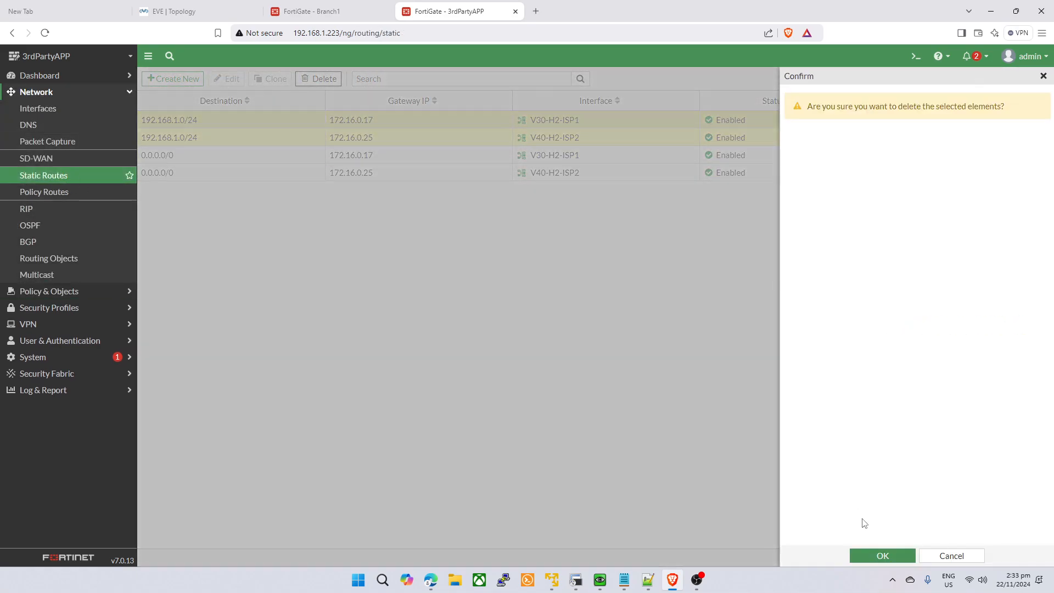
pyautogui.click(870, 557)
# - Review 3rdPartyAPP's remaining default routes via 172.16.0.25 and 172.16.0.17
pyautogui.click(184, 132)
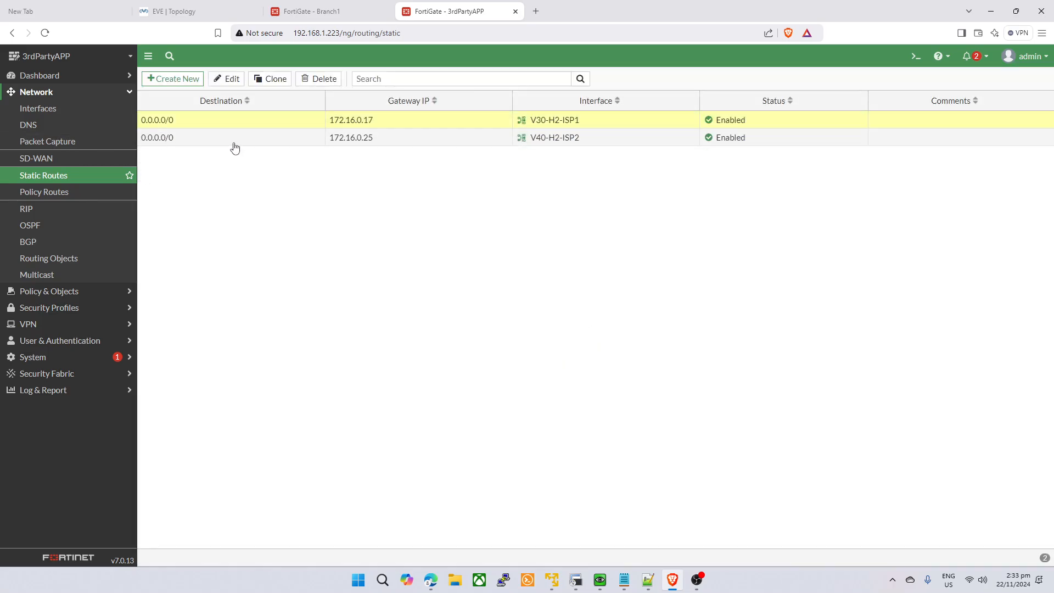
pyautogui.click(172, 124)
pyautogui.click(209, 135)
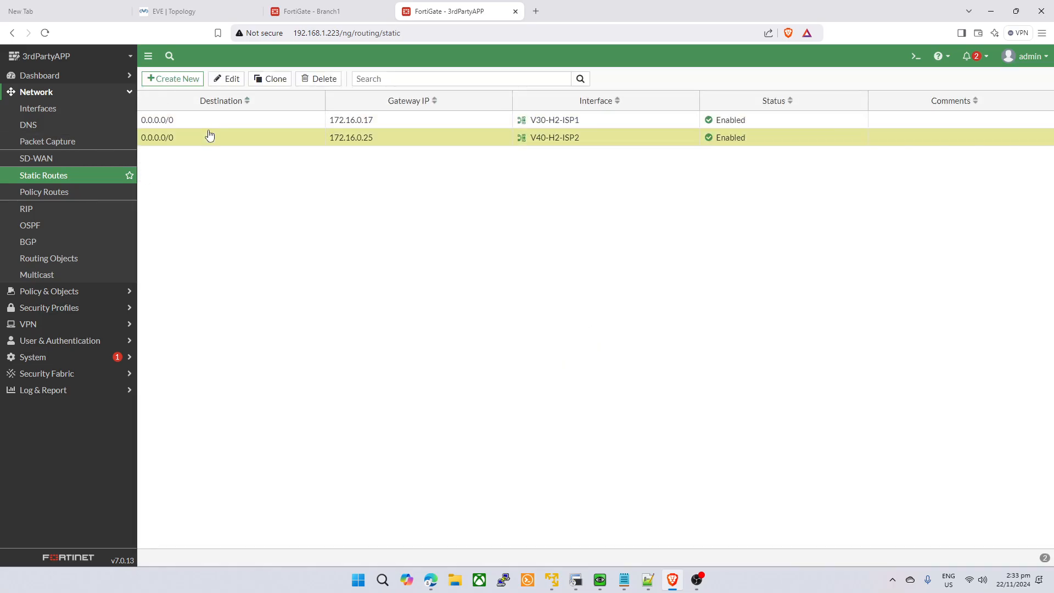
pyautogui.click(212, 124)
pyautogui.click(214, 137)
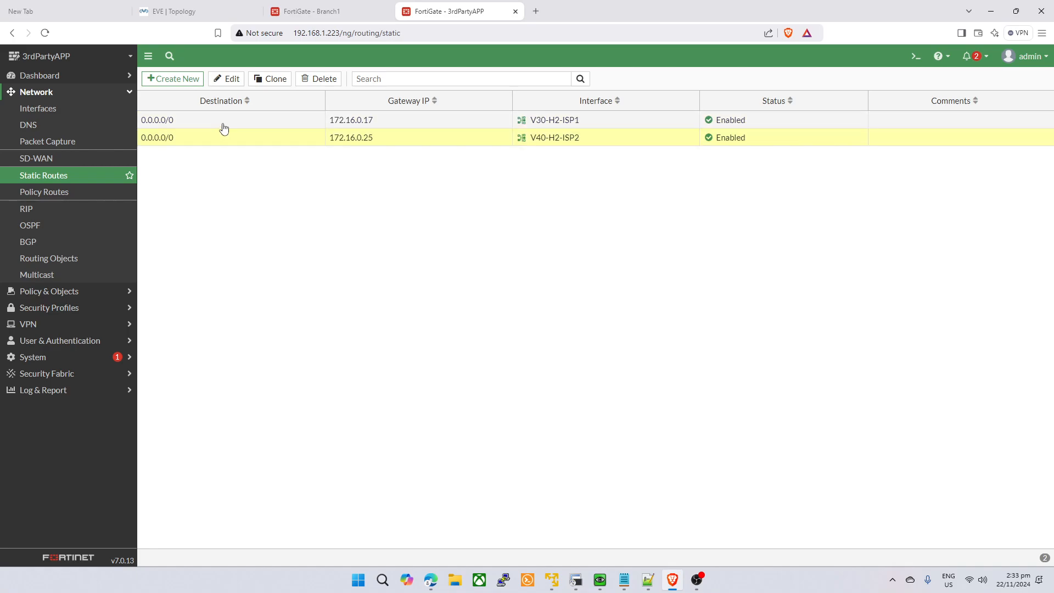
pyautogui.click(237, 123)
# - Bring up the interface lists on both the 3rdPartyAPP and Branch1 firewalls
pyautogui.click(316, 10)
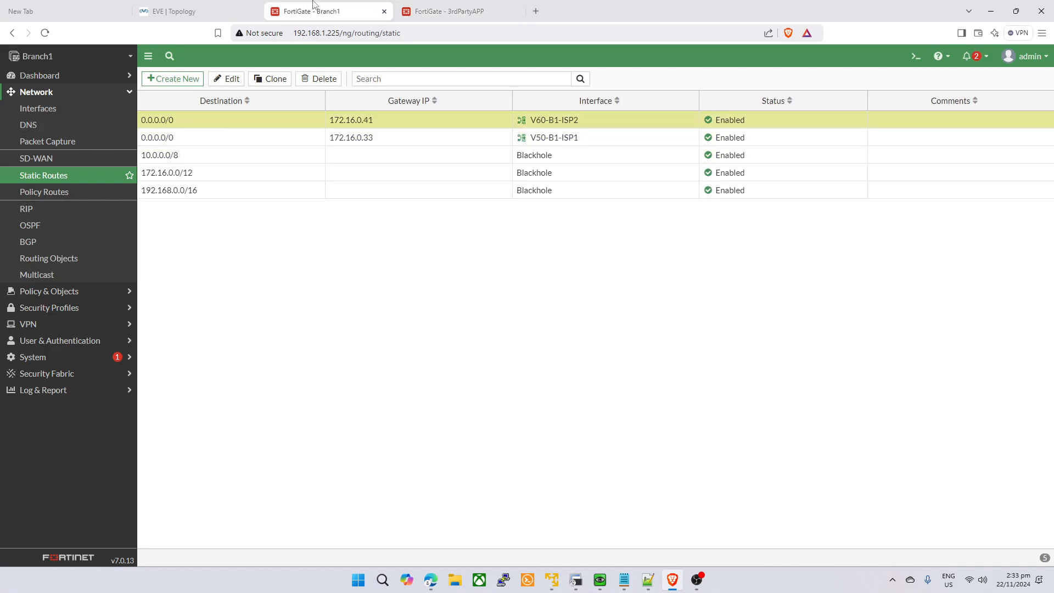
pyautogui.click(438, 7)
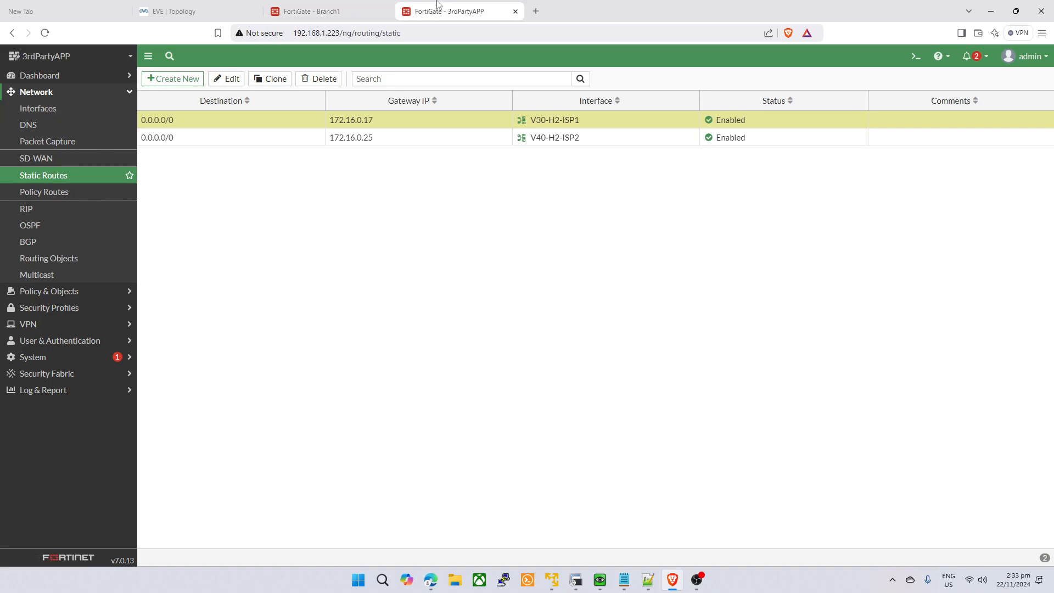
pyautogui.click(53, 107)
pyautogui.click(311, 11)
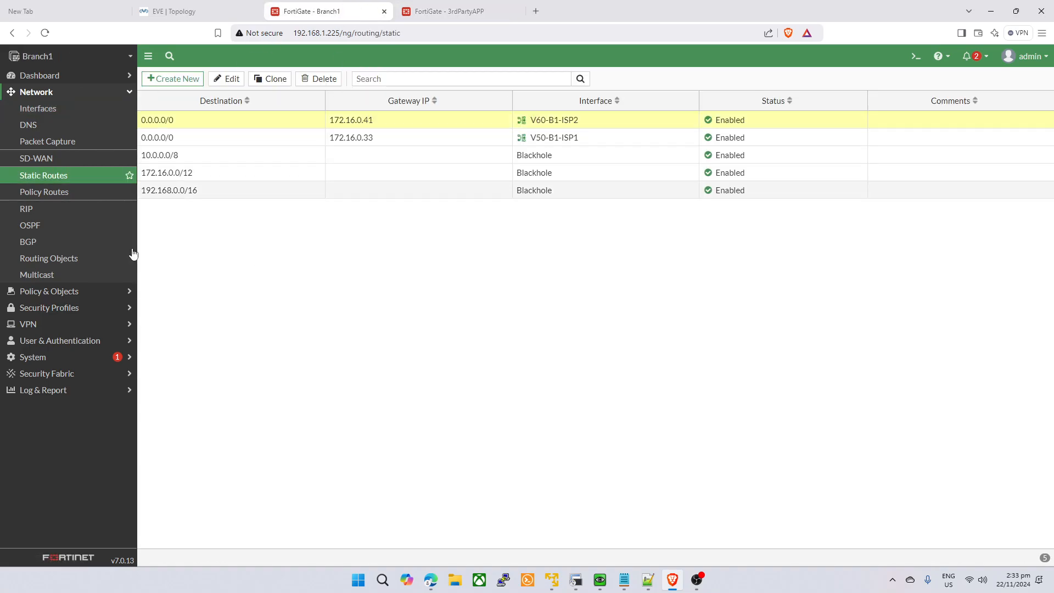
pyautogui.click(58, 109)
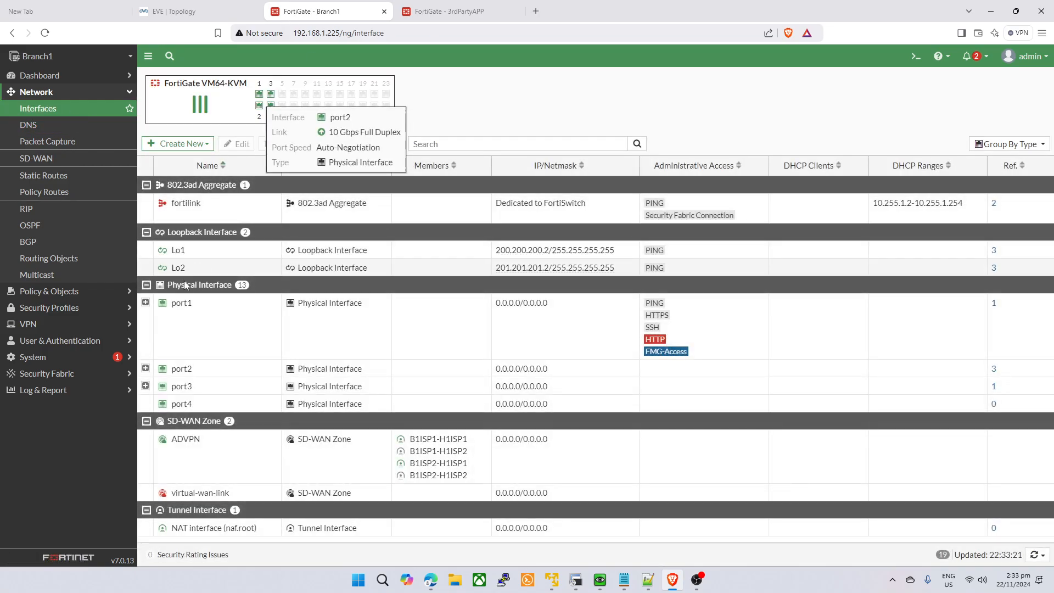
# - Expand port1 on both firewalls and copy 3rdPartyAPP's V30-H2-ISP1 address 172.16.0.18
pyautogui.click(146, 303)
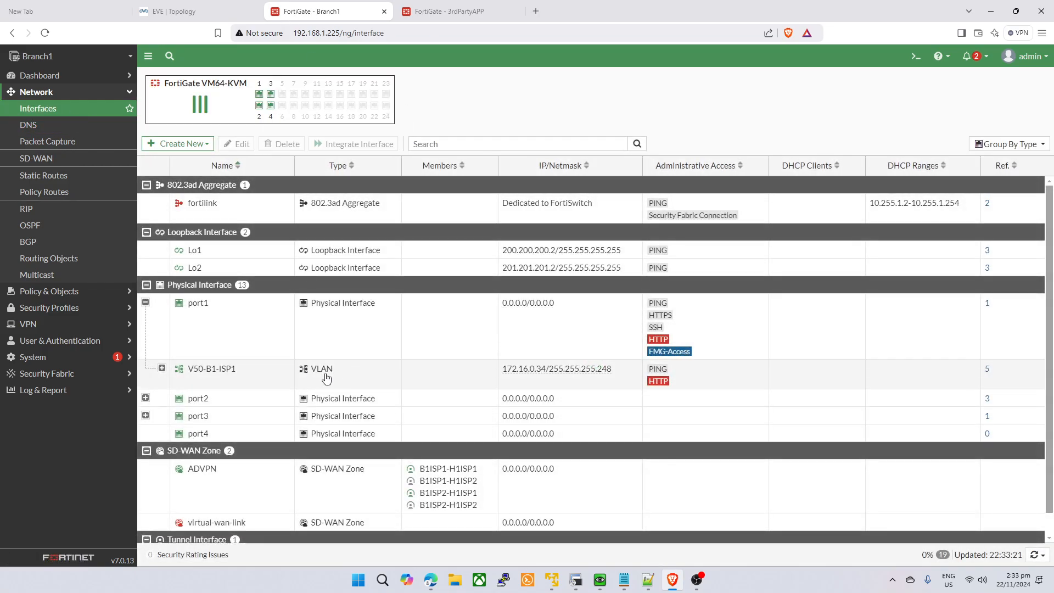
pyautogui.hotkey('ctrl', 'Tab')
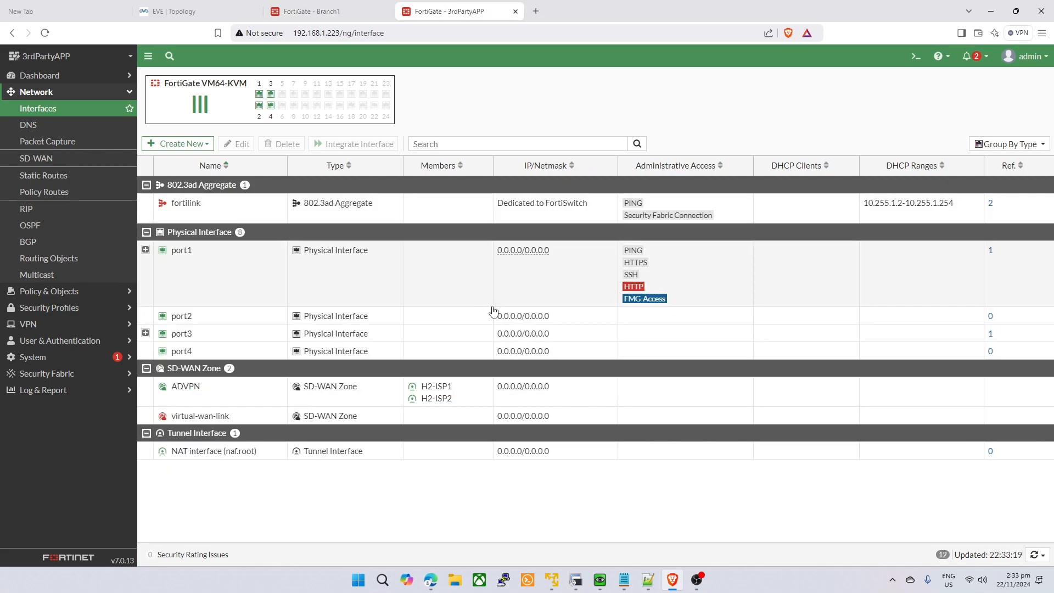
pyautogui.click(145, 250)
pyautogui.moveTo(501, 321); pyautogui.dragTo(547, 321)
pyautogui.click(328, 7)
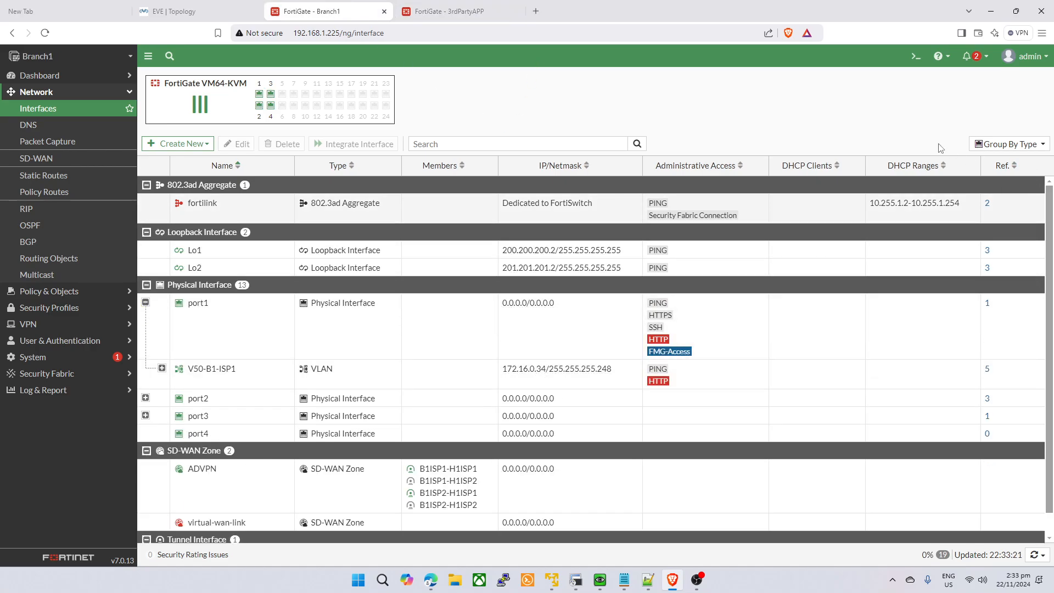
pyautogui.click(915, 56)
# - From Branch1's CLI, set ping source 172.16.0.34 and ping 172.16.0.18
pyautogui.write('ec pi')
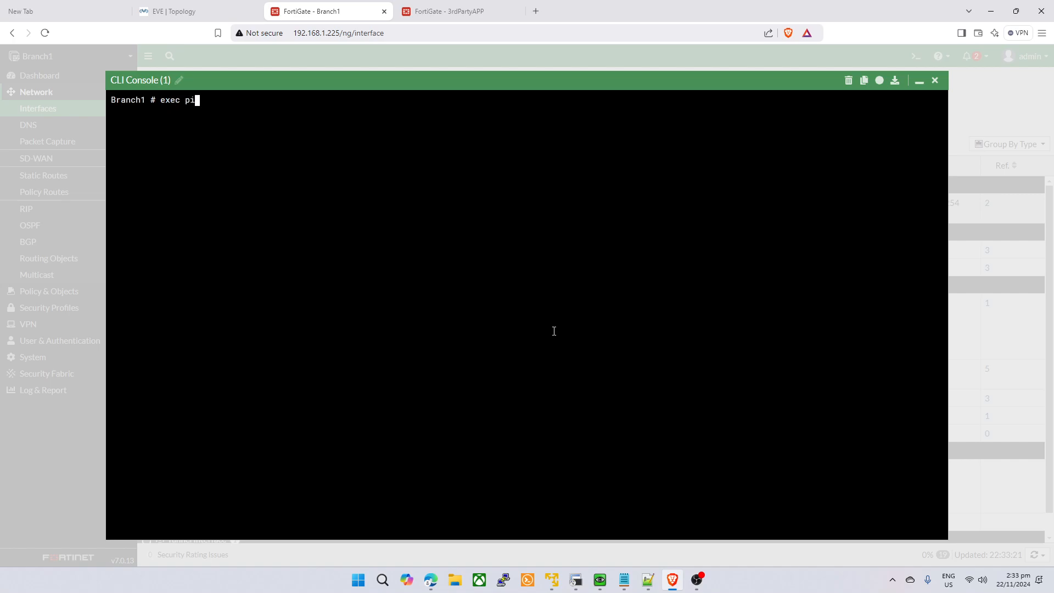
pyautogui.write('ng-options source 172.16.0.18')
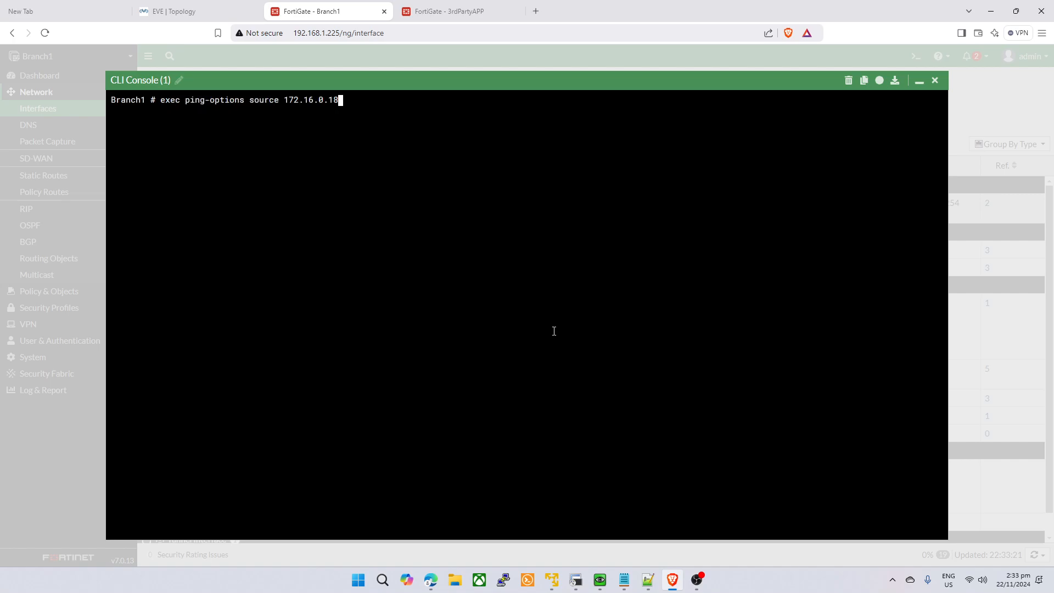
pyautogui.write('4')
pyautogui.press('Return')
pyautogui.write('exec ping 172.16.0.18')
pyautogui.press('Return')
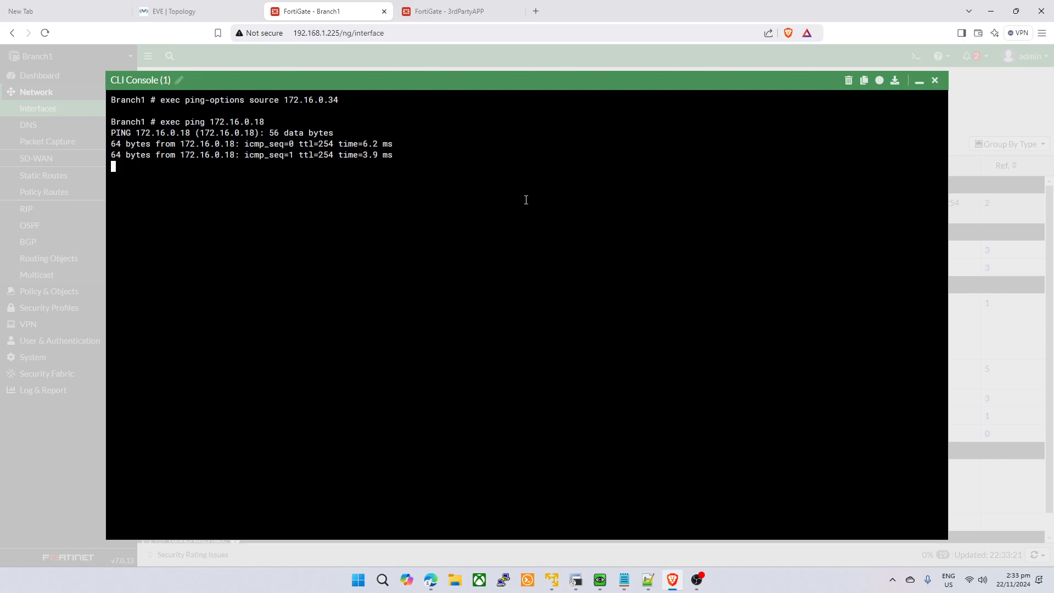
# - Review the 5/5 replies, 0% loss ping statistics, then minimize the console
pyautogui.click(449, 11)
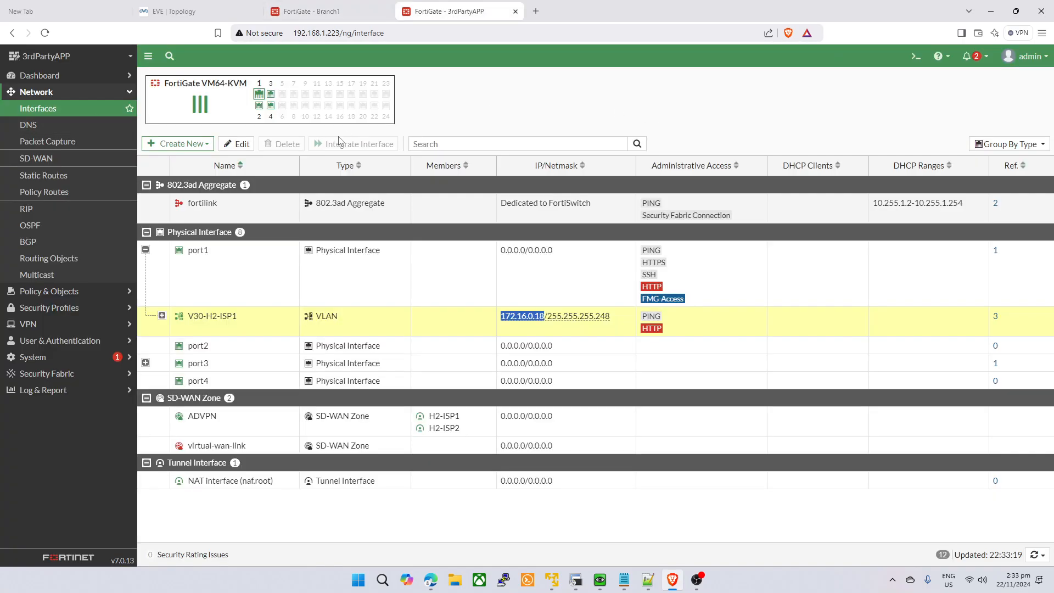
pyautogui.click(321, 11)
pyautogui.moveTo(347, 266); pyautogui.dragTo(215, 200)
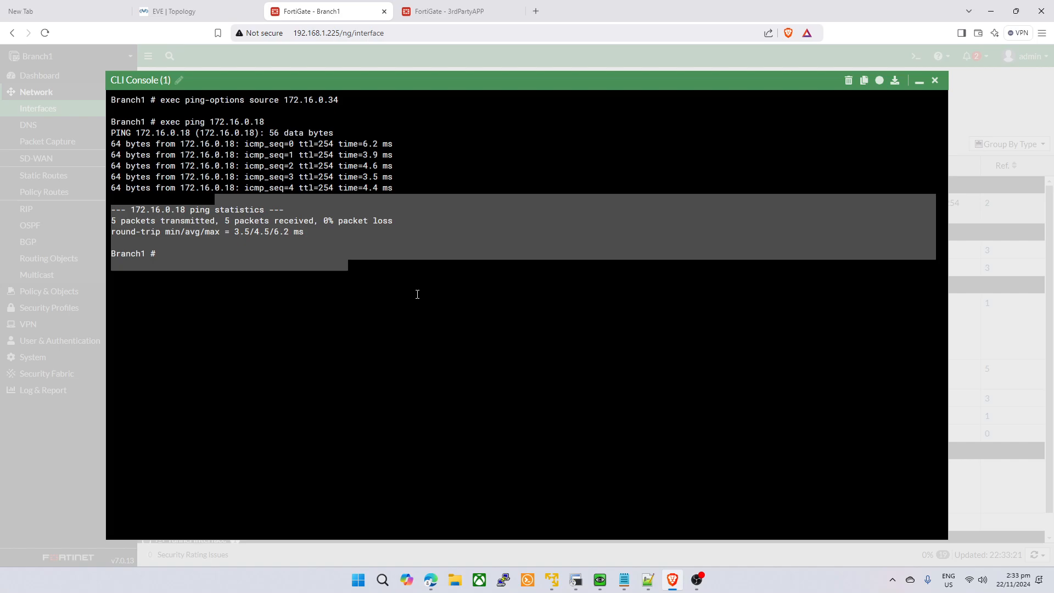
pyautogui.moveTo(417, 295); pyautogui.dragTo(417, 288)
pyautogui.click(426, 18)
pyautogui.click(362, 13)
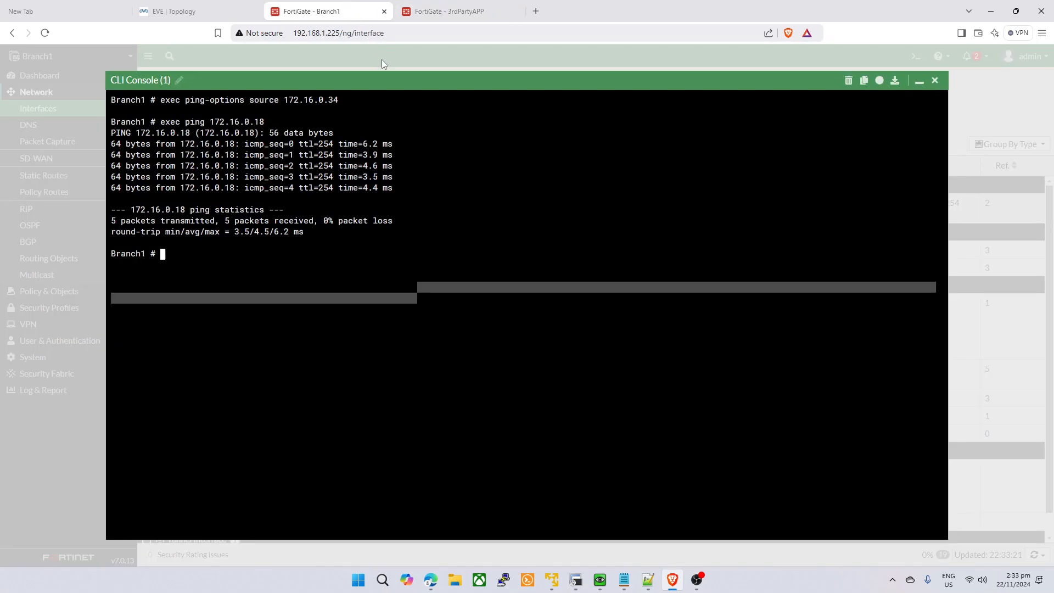
pyautogui.click(920, 80)
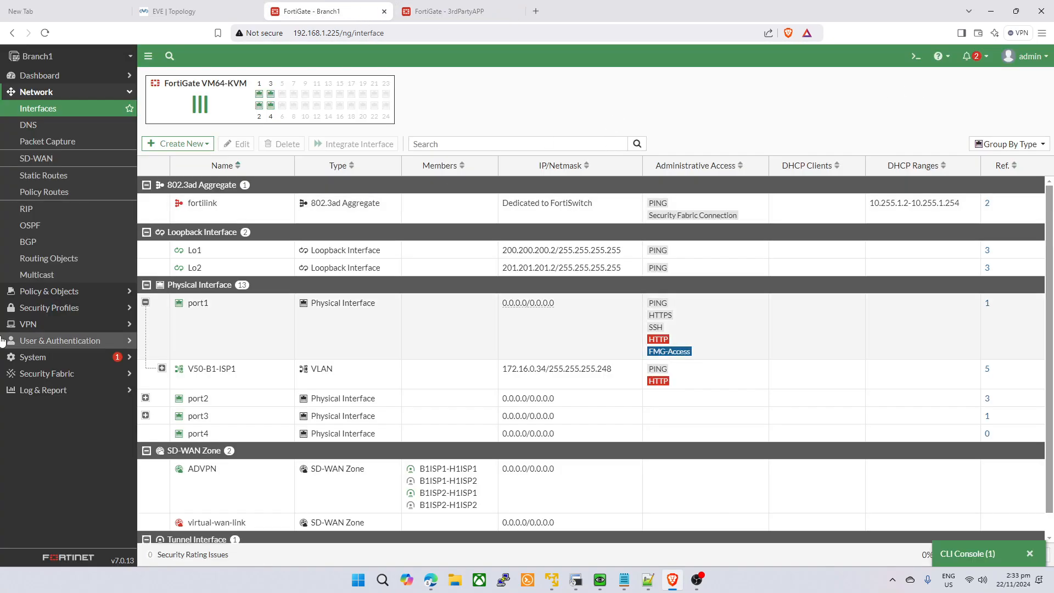
# - Recreate the Custom IPsec tunnel BB-APP on Branch1 and continue to its full settings
pyautogui.click(29, 324)
pyautogui.click(39, 174)
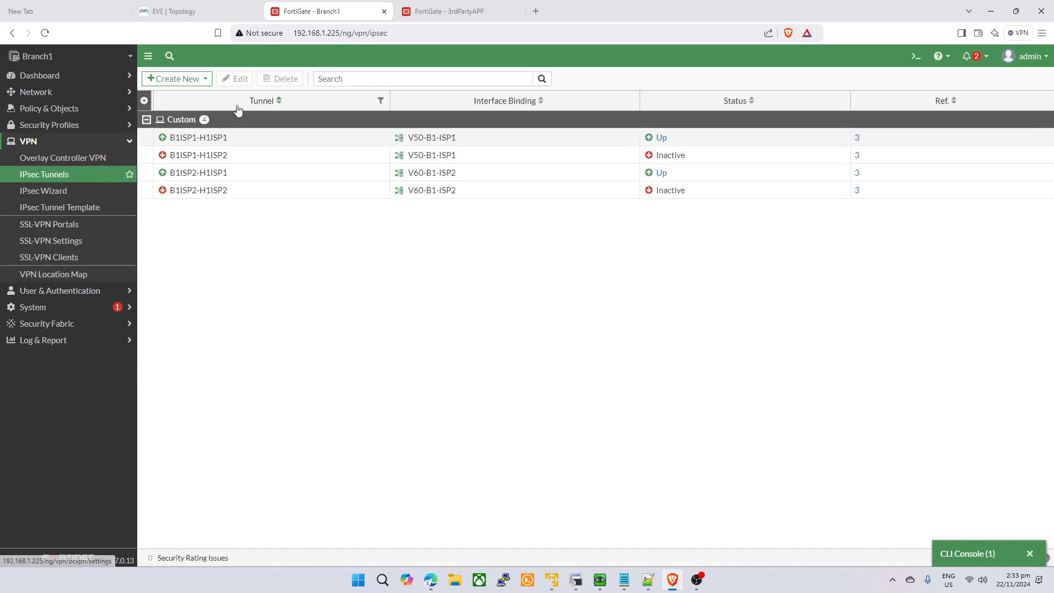
pyautogui.click(172, 77)
pyautogui.click(174, 91)
pyautogui.click(329, 114)
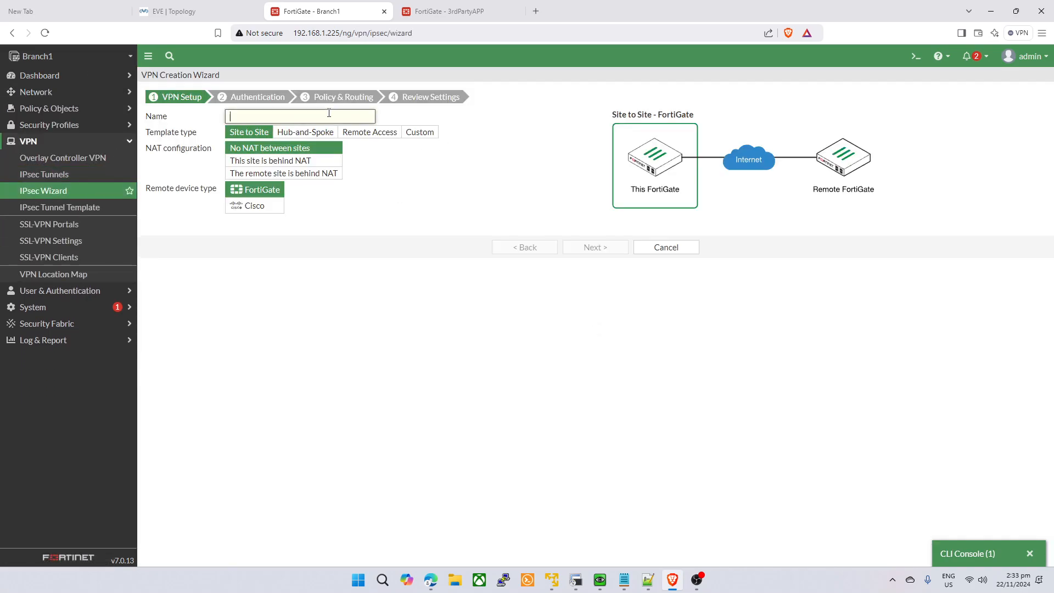
pyautogui.click(419, 132)
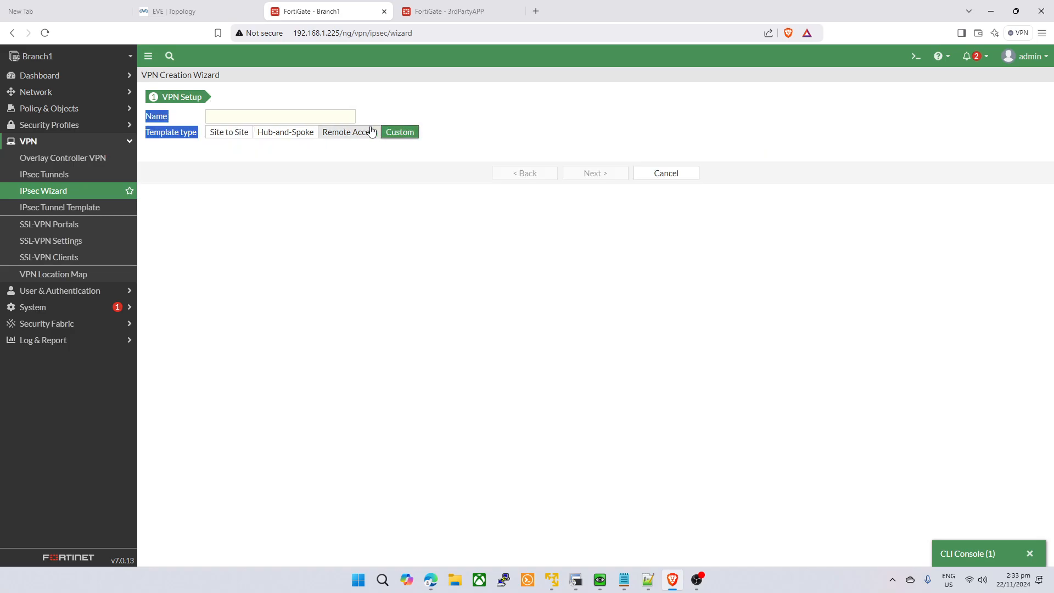
pyautogui.click(294, 118)
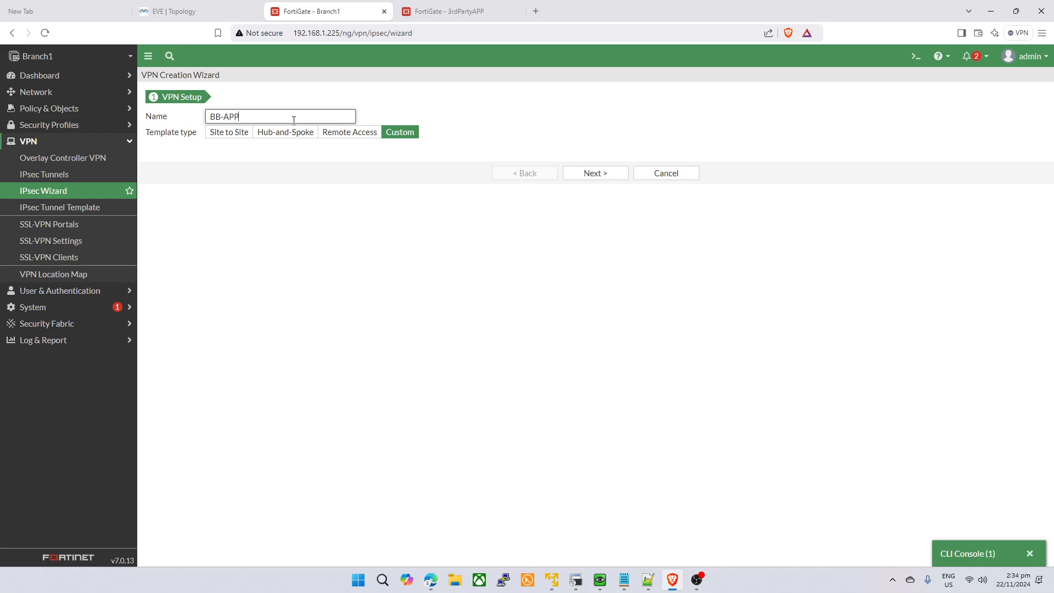
pyautogui.click(595, 173)
# - Set a Static IP remote gateway of 172.16.0.18 using interface V50-B1-ISP1
pyautogui.click(352, 186)
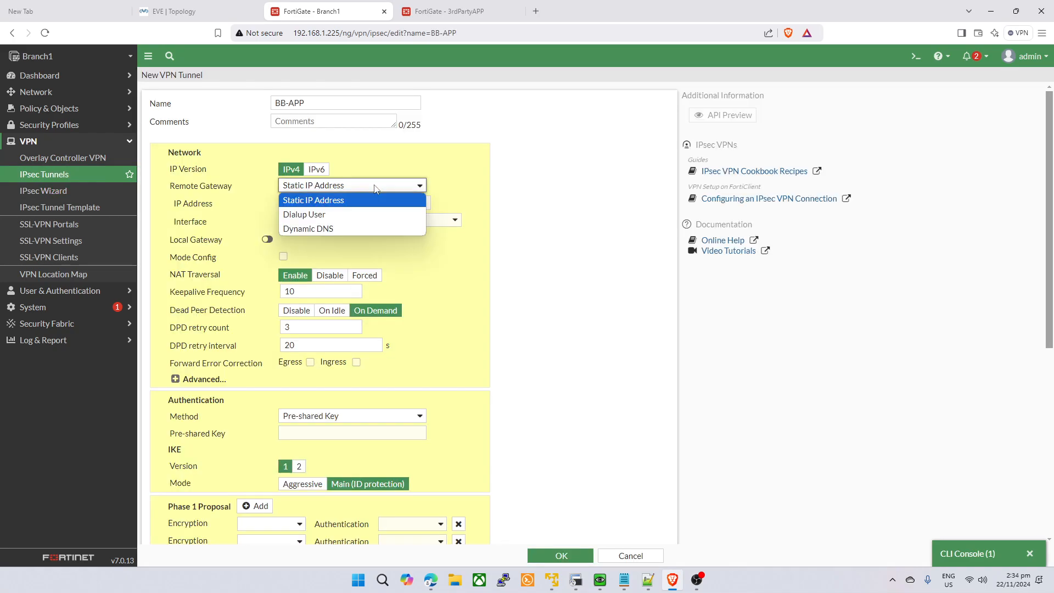
pyautogui.click(516, 183)
pyautogui.click(448, 11)
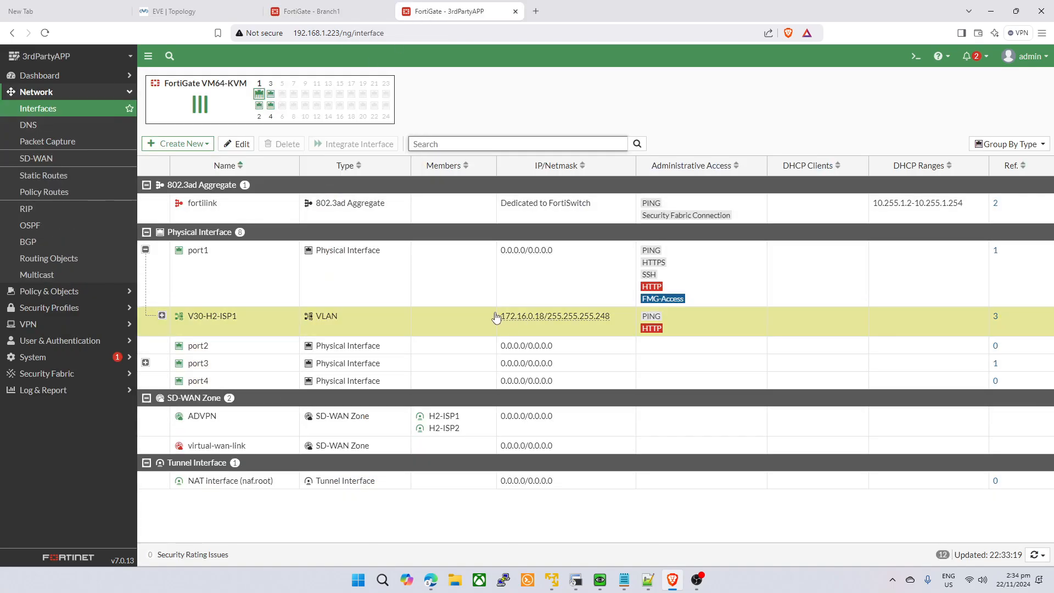
pyautogui.moveTo(500, 317); pyautogui.dragTo(546, 321)
pyautogui.hotkey('ctrl', 'c')
pyautogui.click(310, 11)
pyautogui.doubleClick(341, 202)
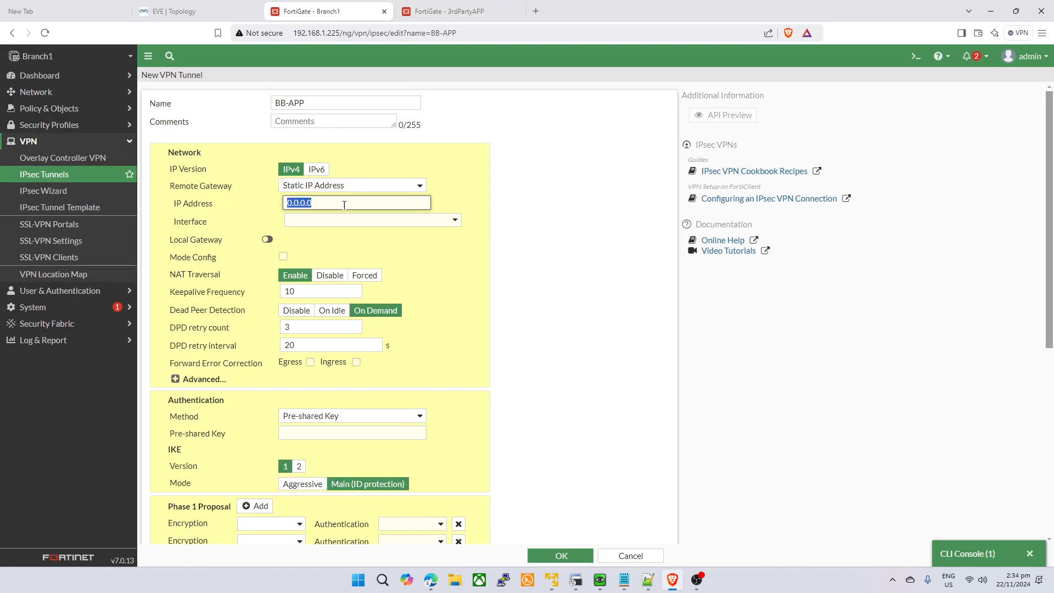
pyautogui.hotkey('ctrl', 'v')
pyautogui.click(369, 220)
pyautogui.scroll(-2, 357, 384)
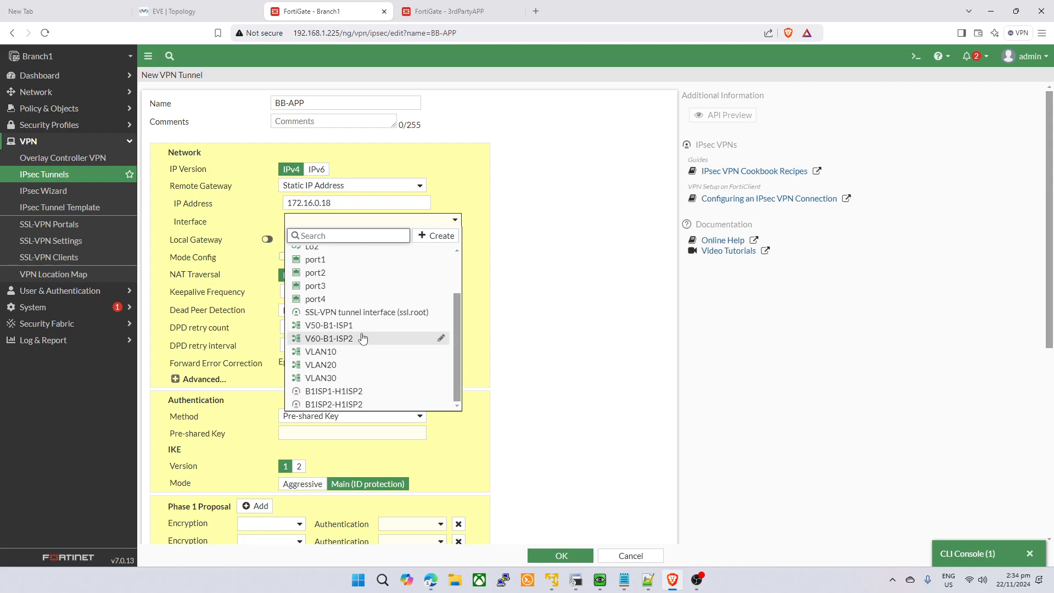
pyautogui.click(352, 324)
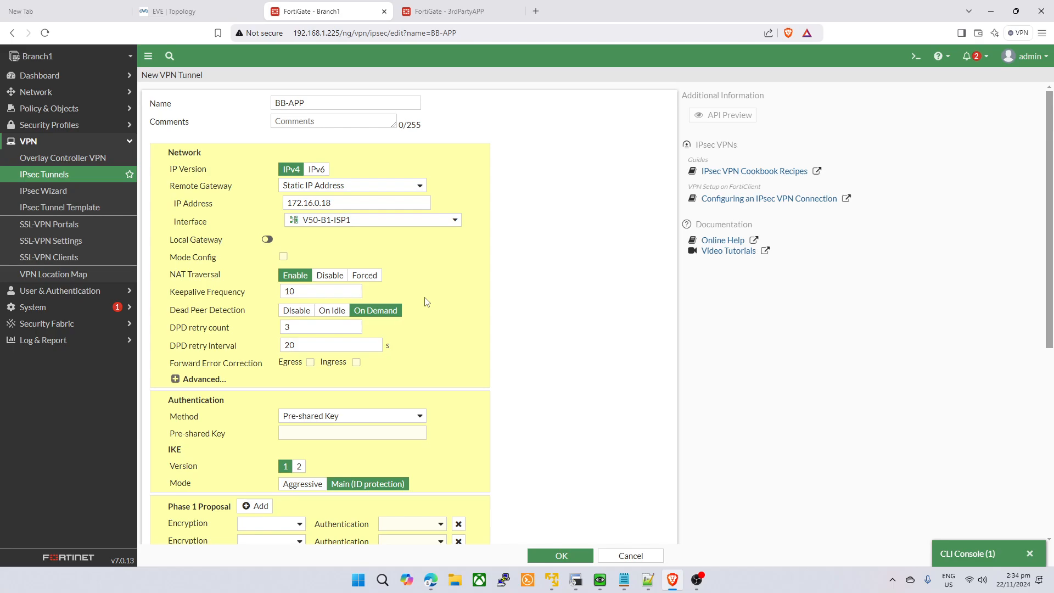
# - Disable NAT traversal, enable device creation and enter the pre-shared key
pyautogui.click(330, 275)
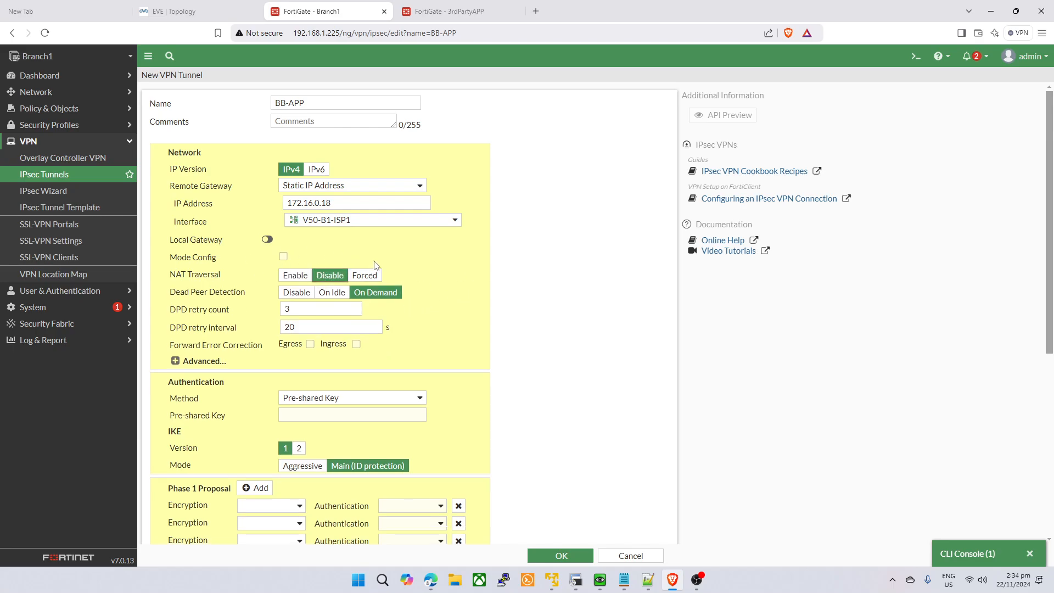
pyautogui.click(176, 361)
pyautogui.scroll(-1, 541, 316)
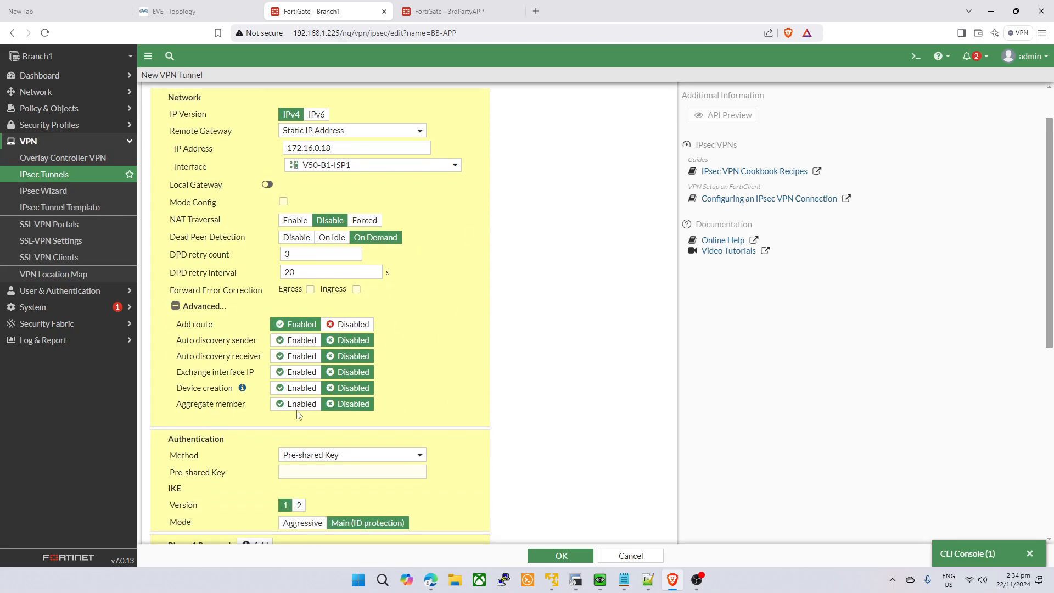
pyautogui.moveTo(240, 389)
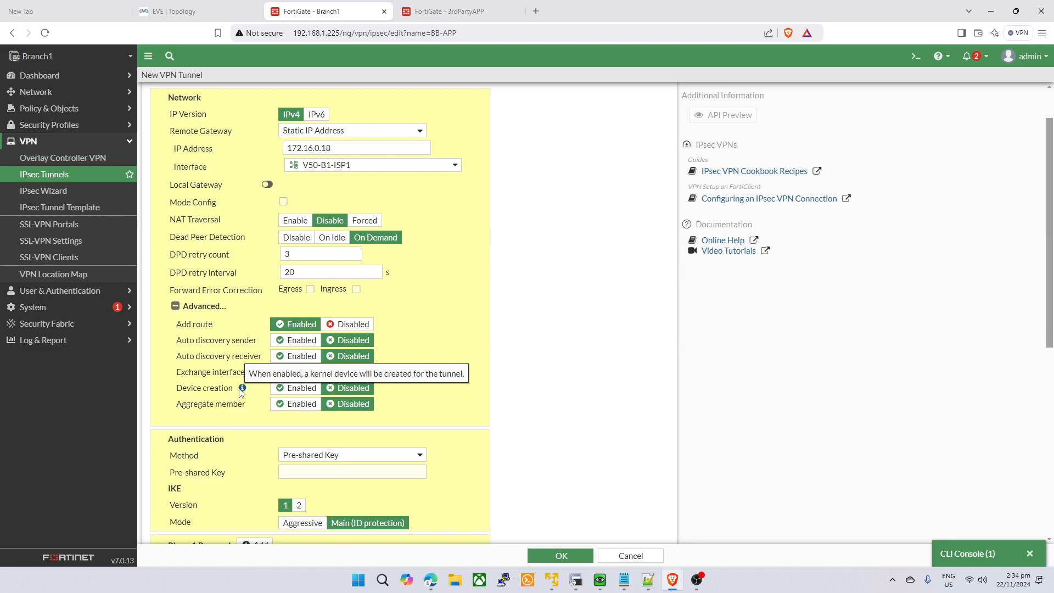
pyautogui.click(302, 393)
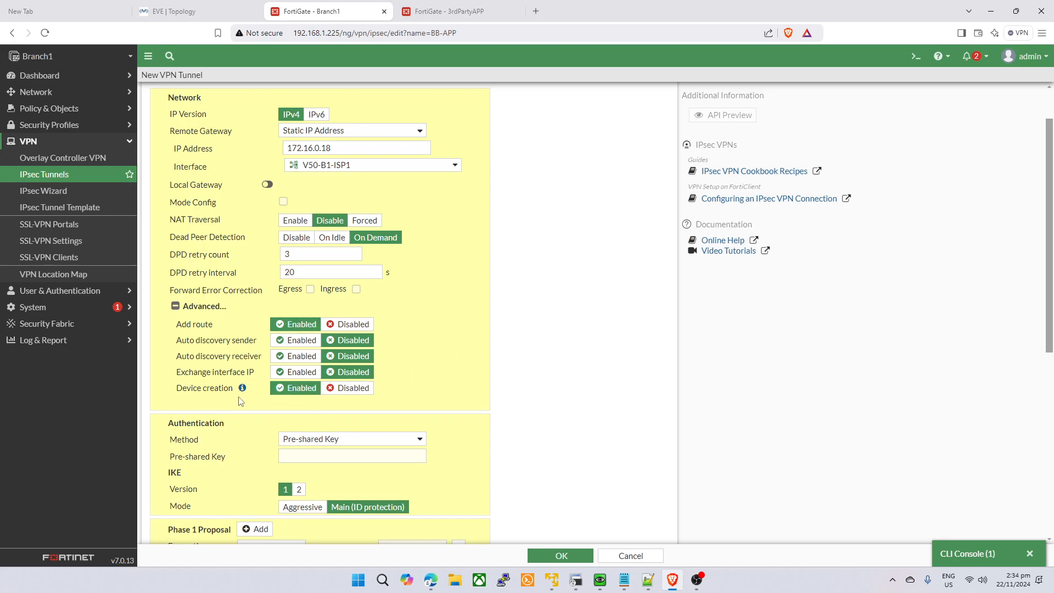
pyautogui.scroll(-2, 464, 377)
pyautogui.click(382, 342)
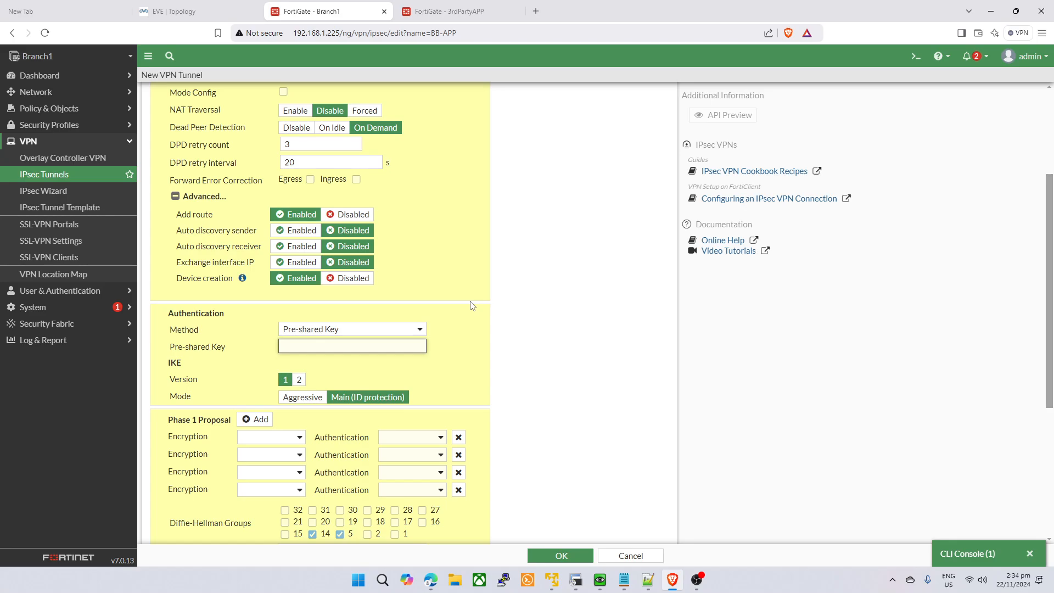
pyautogui.write('123456')
pyautogui.click(440, 355)
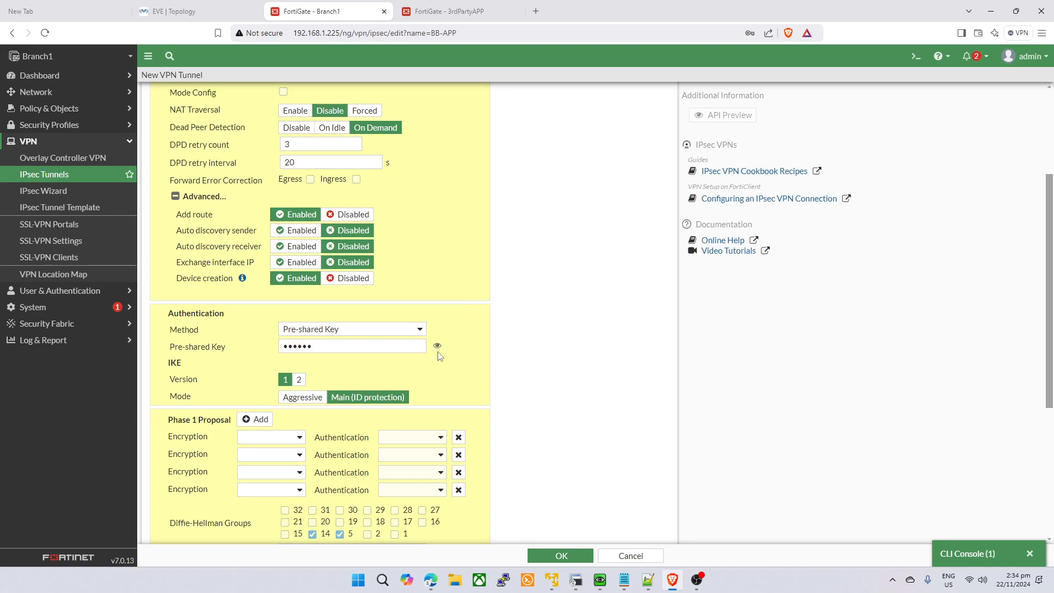
pyautogui.click(437, 347)
# - Switch to IKE version 2 with a single DES/MD5 phase 1 proposal
pyautogui.click(299, 380)
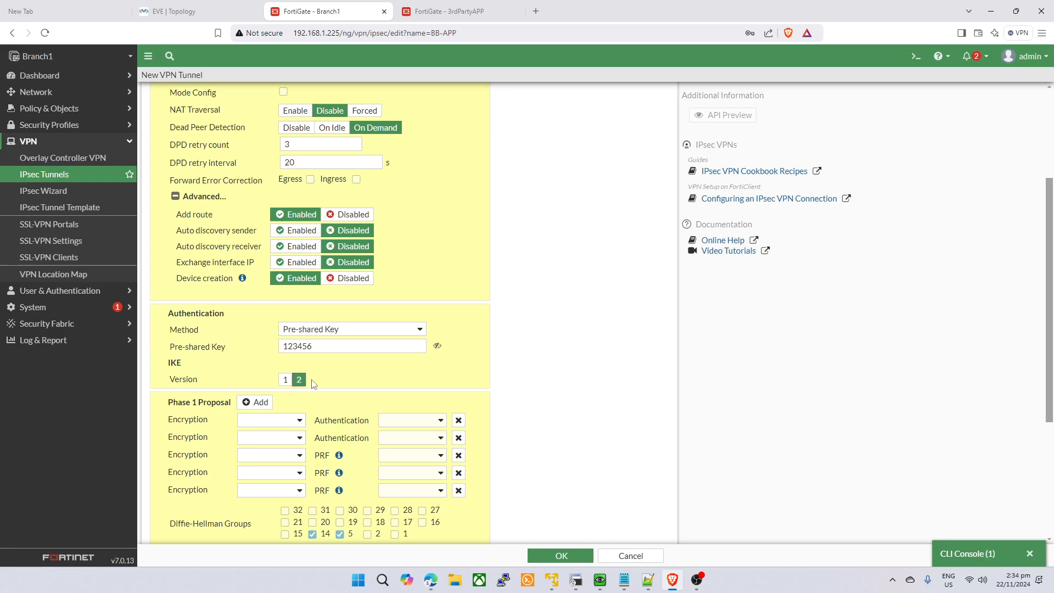
pyautogui.scroll(-2, 508, 391)
pyautogui.click(459, 346)
pyautogui.click(458, 345)
pyautogui.click(459, 345)
pyautogui.click(459, 328)
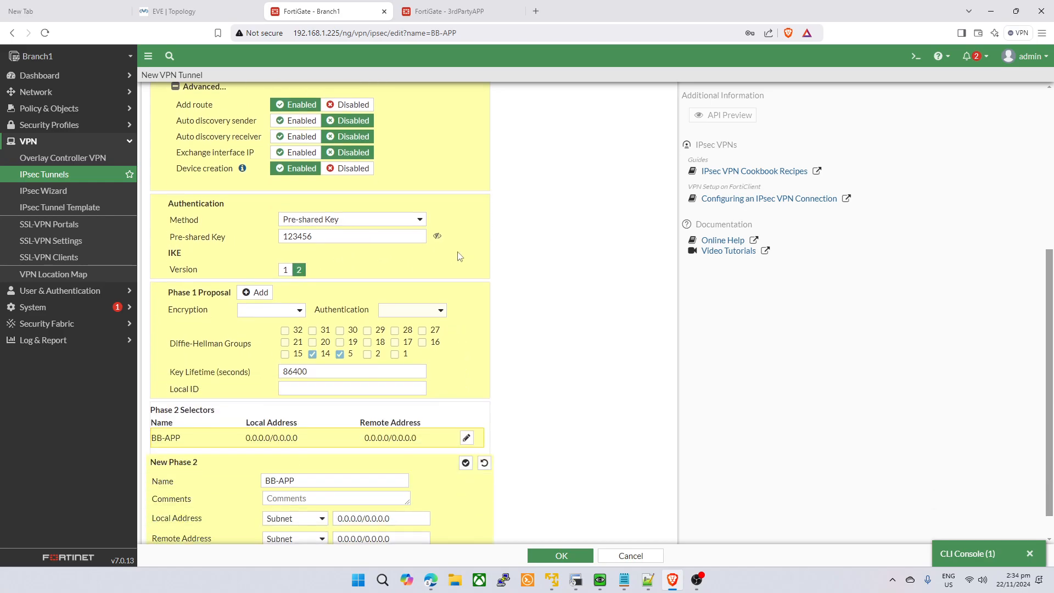
pyautogui.click(284, 311)
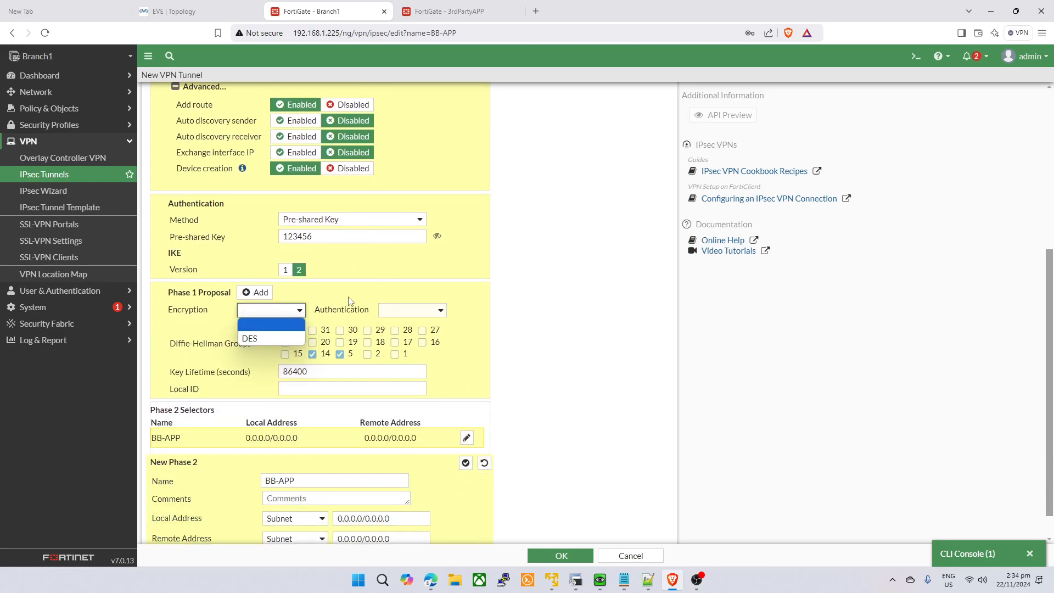
pyautogui.click(263, 339)
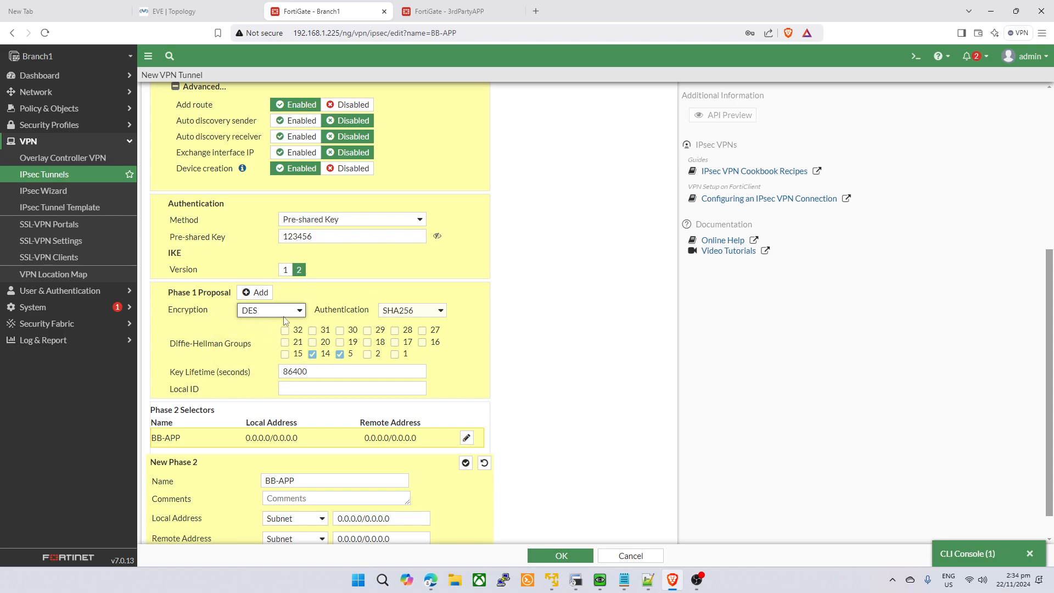
pyautogui.click(414, 291)
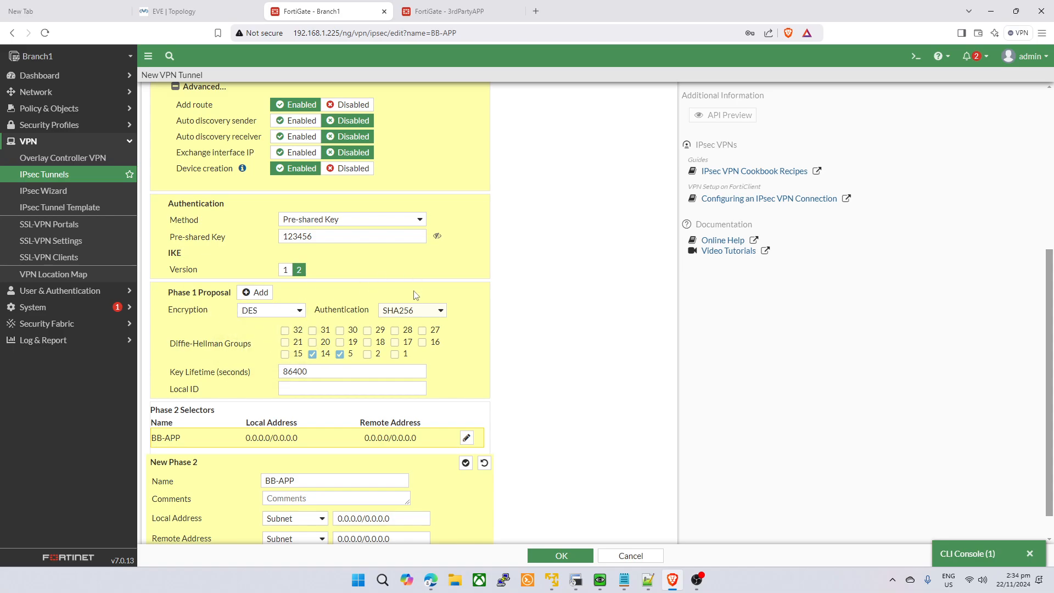
pyautogui.click(437, 320)
pyautogui.click(428, 326)
# - Enable phase 2 auto-negotiate, keep Subnet as local address type, and save BB-APP
pyautogui.scroll(-1, 384, 451)
pyautogui.click(157, 523)
pyautogui.scroll(-3, 246, 477)
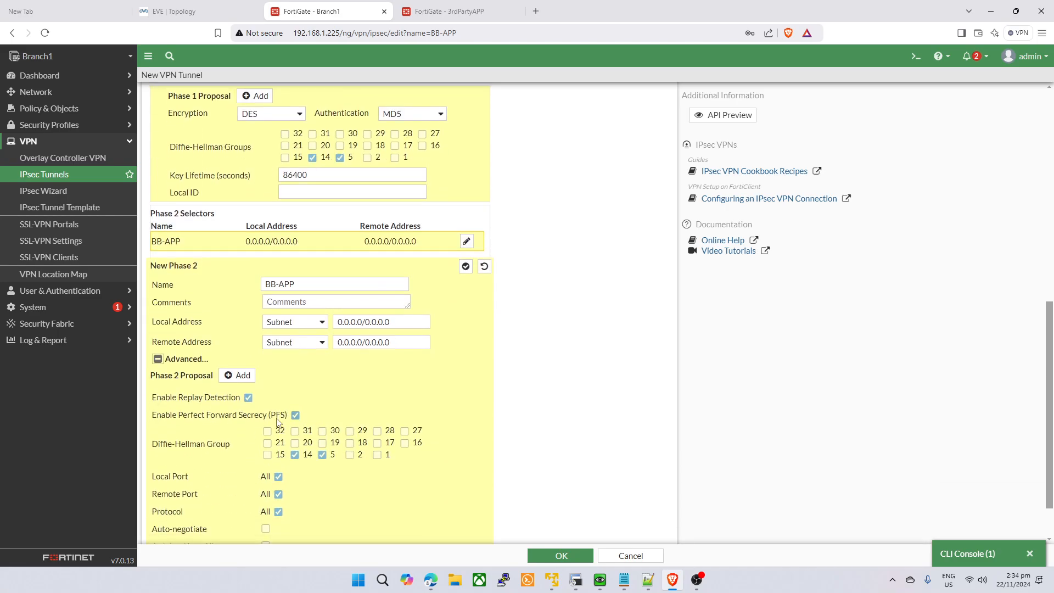
pyautogui.scroll(-1, 274, 439)
pyautogui.click(266, 471)
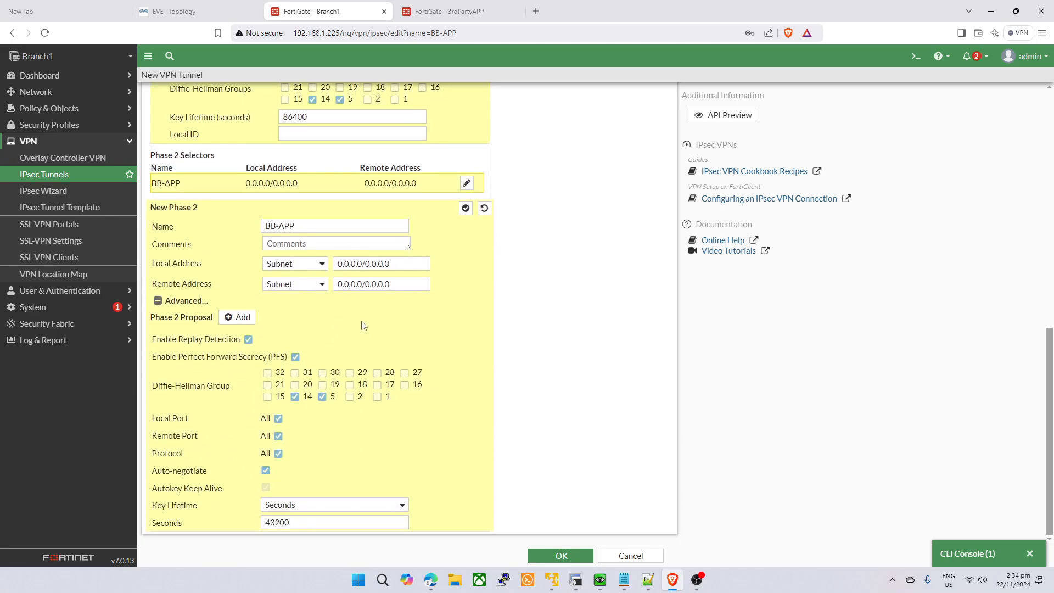
pyautogui.scroll(2, 352, 346)
pyautogui.click(301, 374)
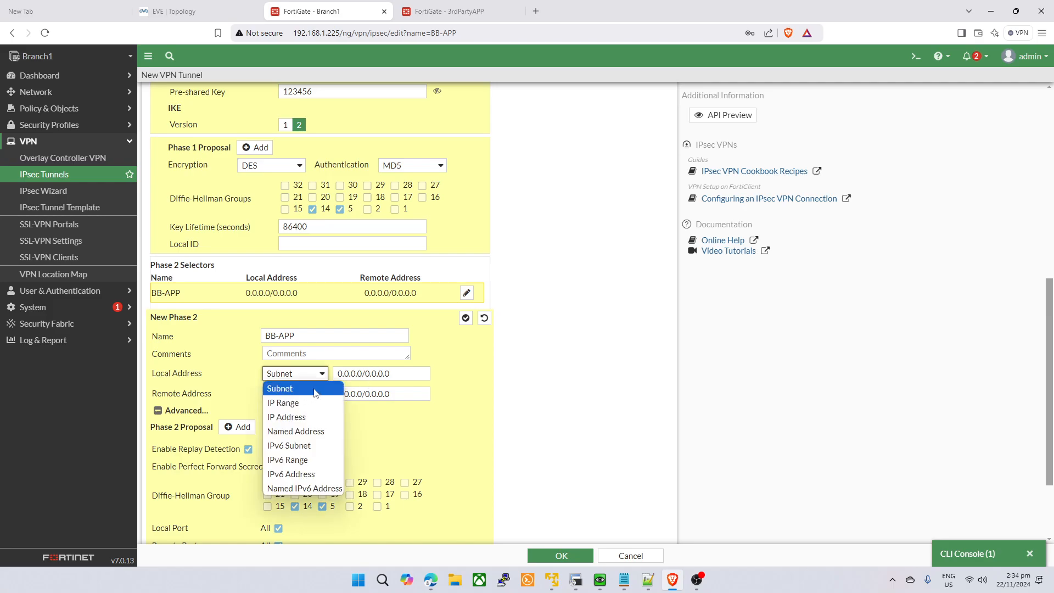
pyautogui.click(316, 392)
pyautogui.scroll(8, 461, 324)
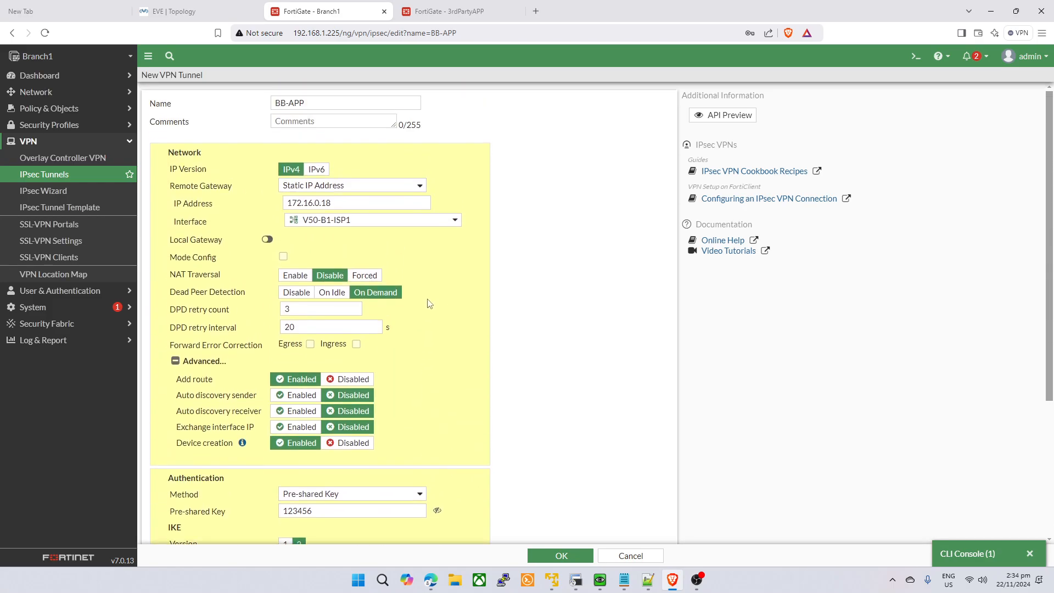
pyautogui.scroll(-5, 439, 324)
pyautogui.click(561, 555)
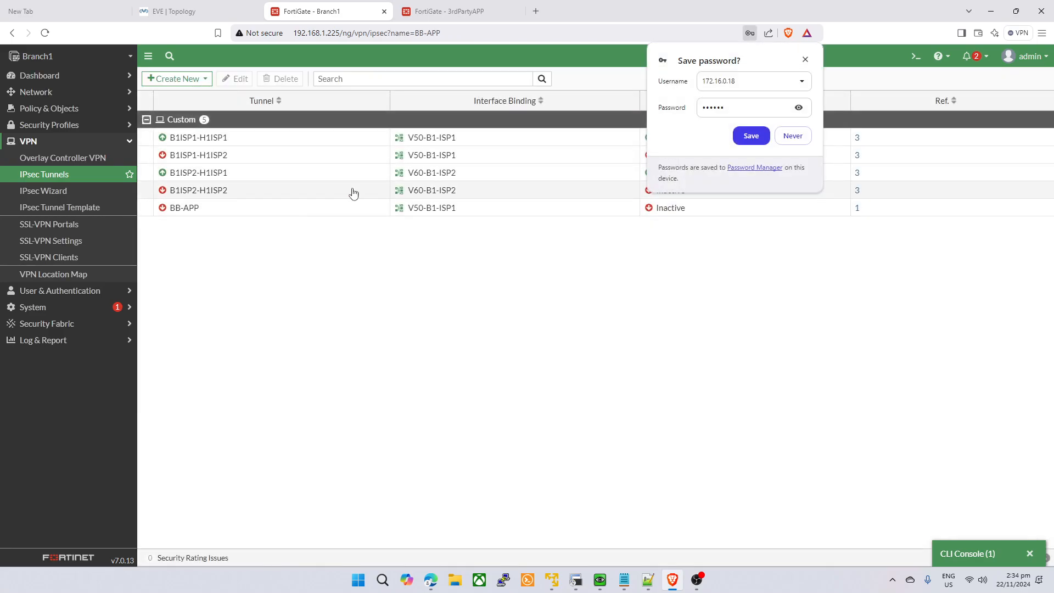
# - Dismiss the save-password bubble and bring up the IPsec tunnel list on the 3rdPartyAPP firewall
pyautogui.click(804, 61)
pyautogui.click(442, 11)
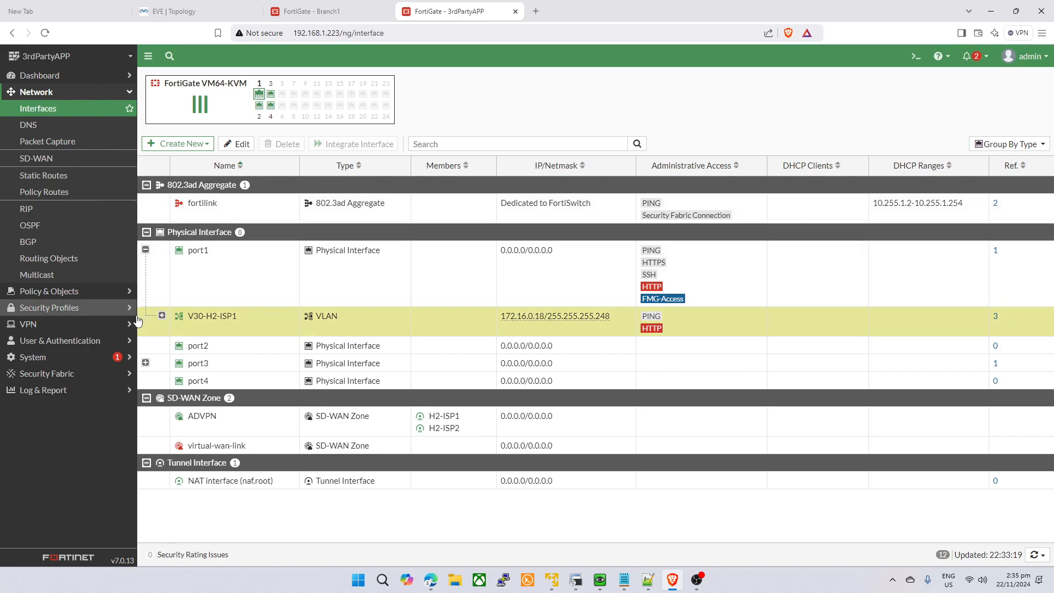
pyautogui.click(49, 324)
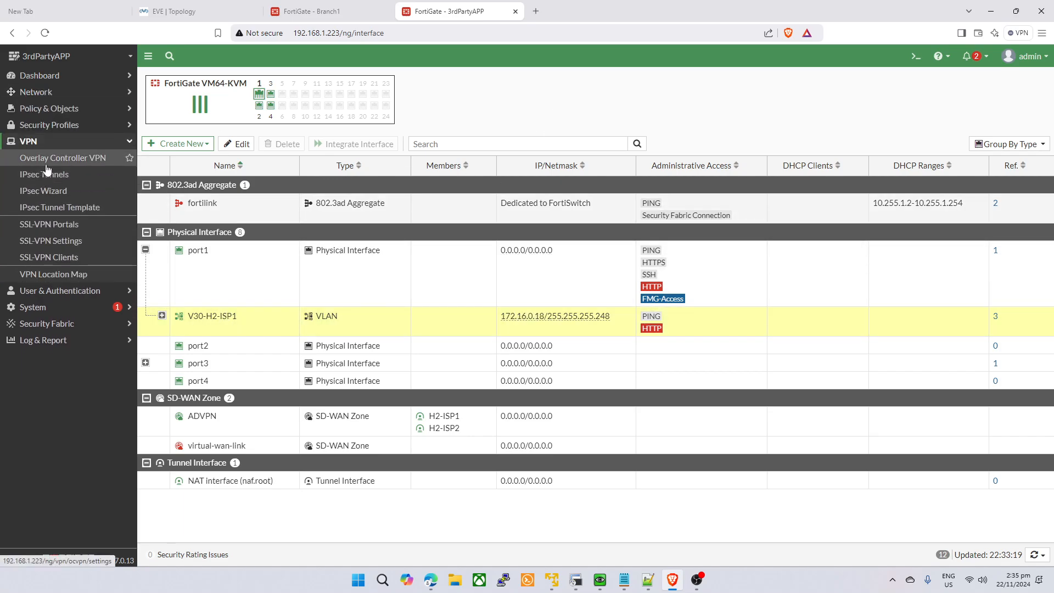
pyautogui.click(48, 174)
# - On Branch1, expand port1 in the interface list and copy V50-B1-ISP1's address 172.16.0.34
pyautogui.click(291, 11)
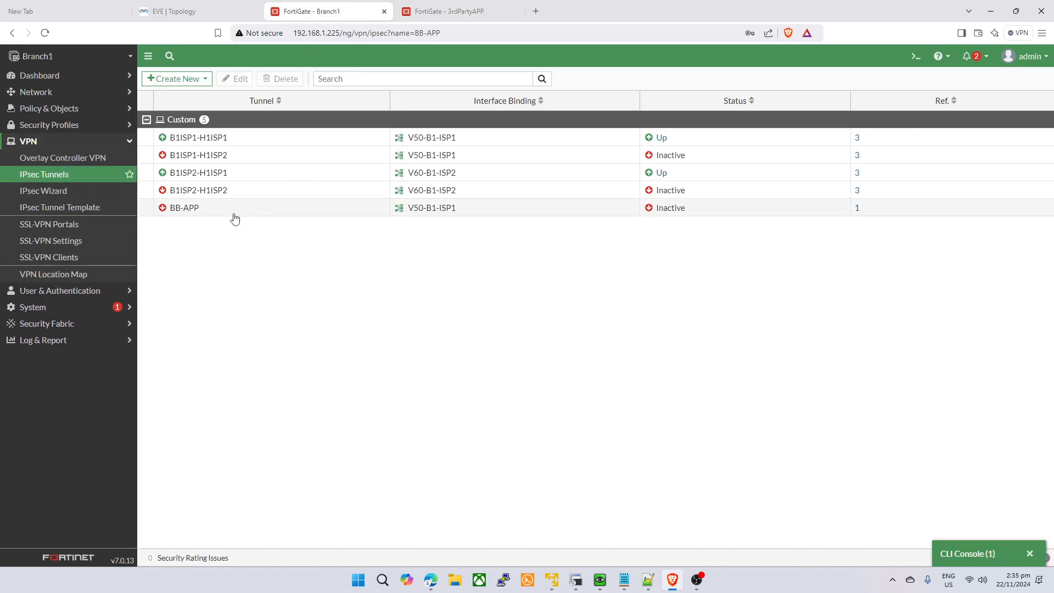
pyautogui.click(51, 94)
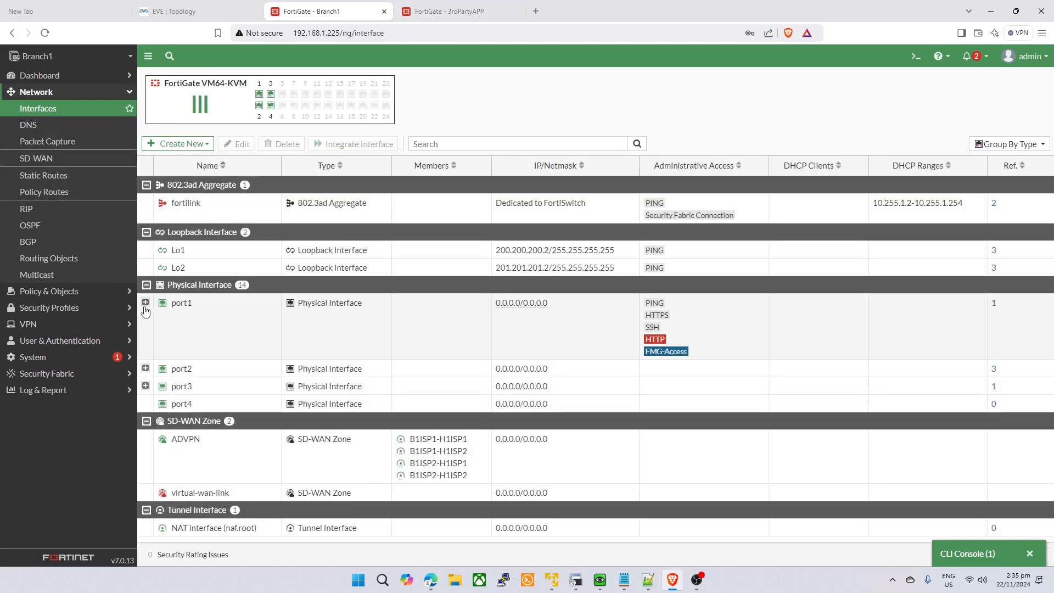
pyautogui.click(145, 304)
pyautogui.moveTo(503, 371); pyautogui.dragTo(545, 371)
pyautogui.click(475, 8)
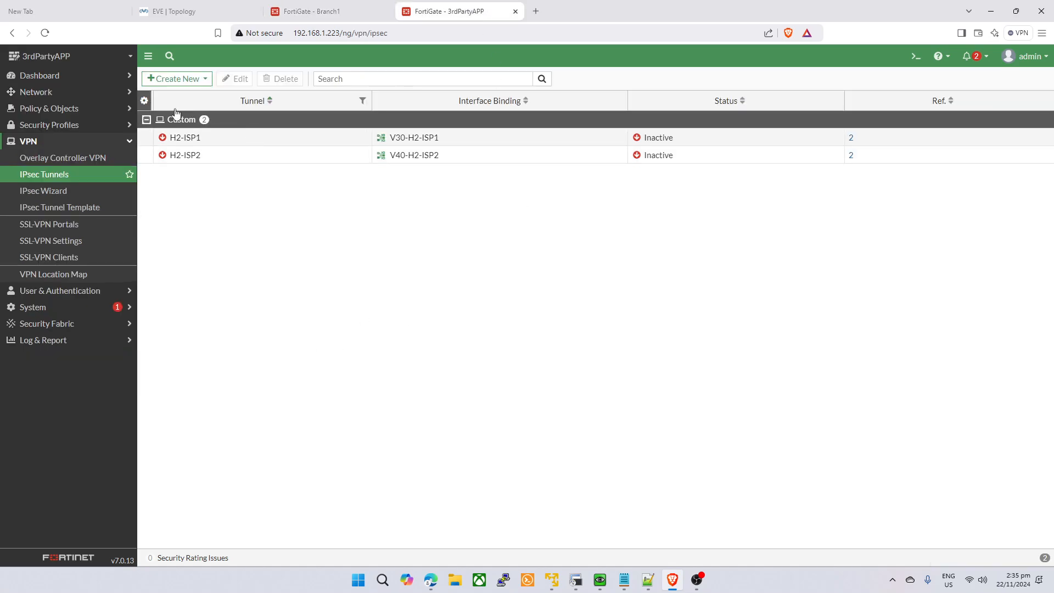
# - Create the custom to-Client tunnel with remote gateway 172.16.0.34 on outgoing interface V30-H2-ISP1
pyautogui.click(177, 79)
pyautogui.click(157, 107)
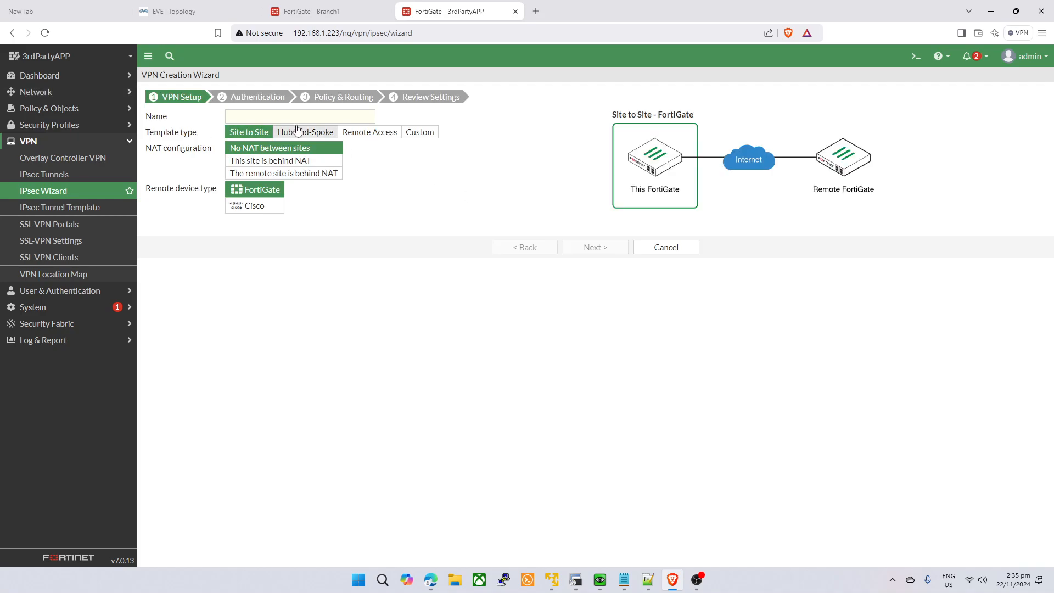
pyautogui.click(419, 131)
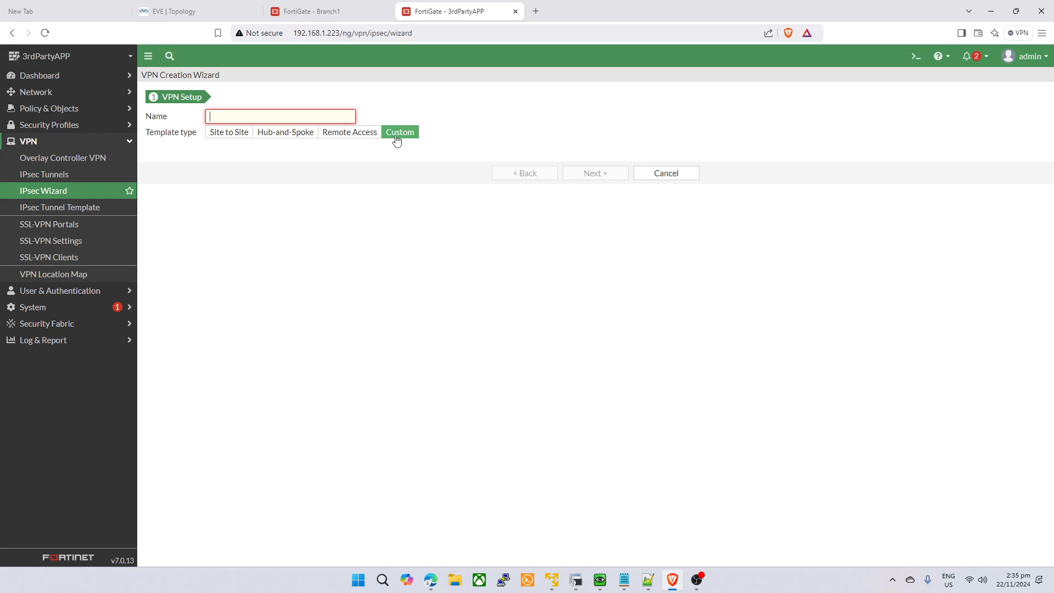
pyautogui.write('to-Client')
pyautogui.click(565, 177)
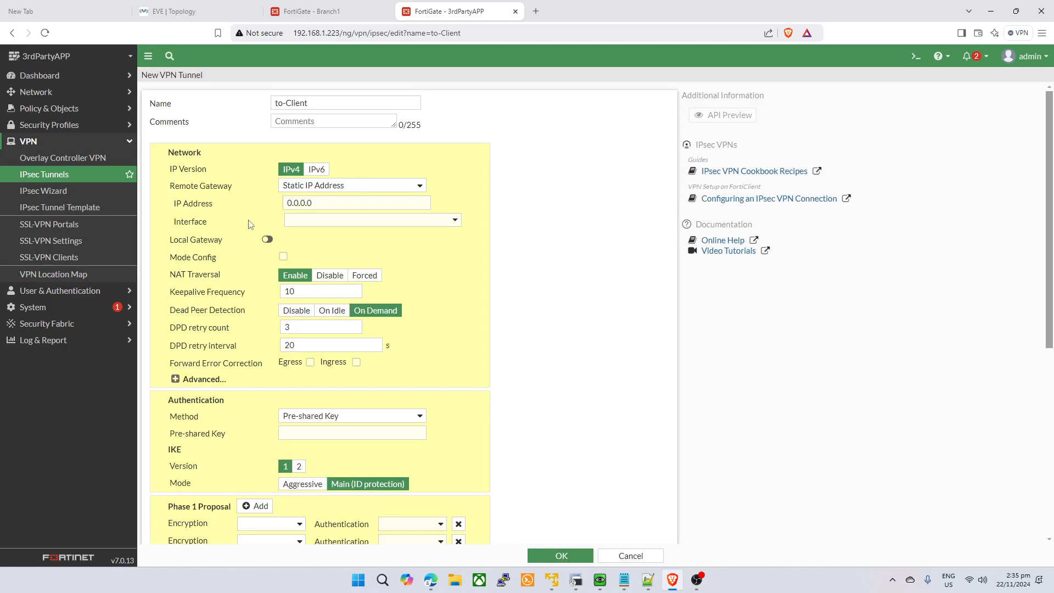
pyautogui.click(347, 199)
pyautogui.write('172.16.0.34')
pyautogui.click(341, 221)
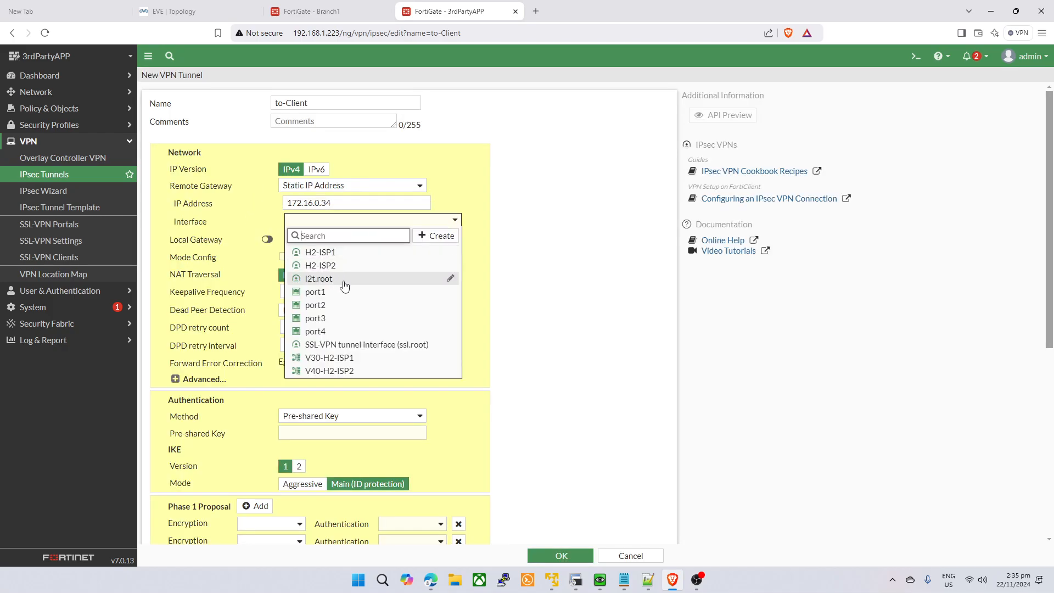
pyautogui.click(343, 371)
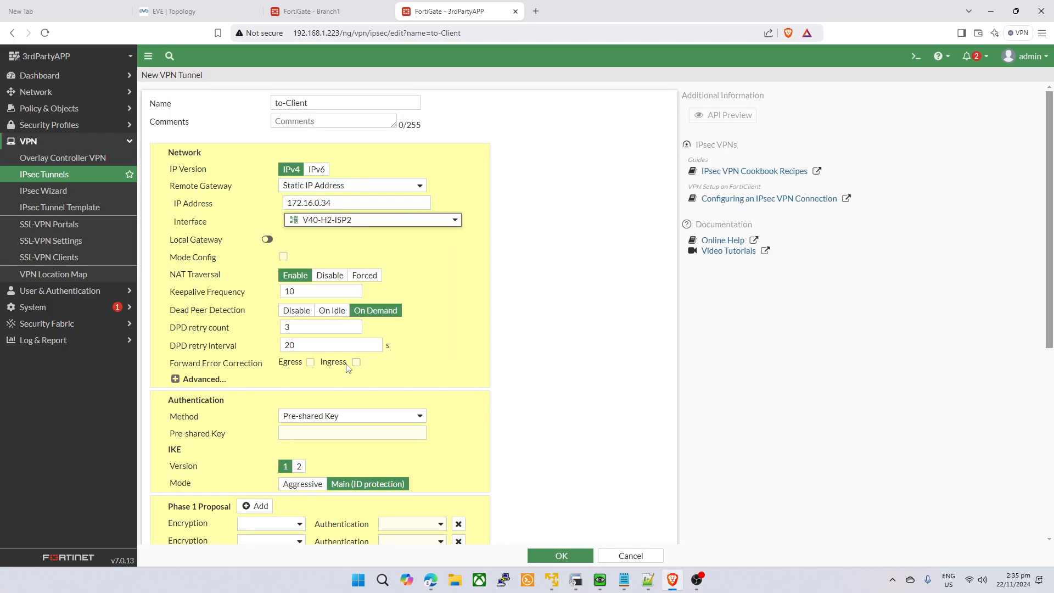
pyautogui.click(413, 220)
pyautogui.click(439, 358)
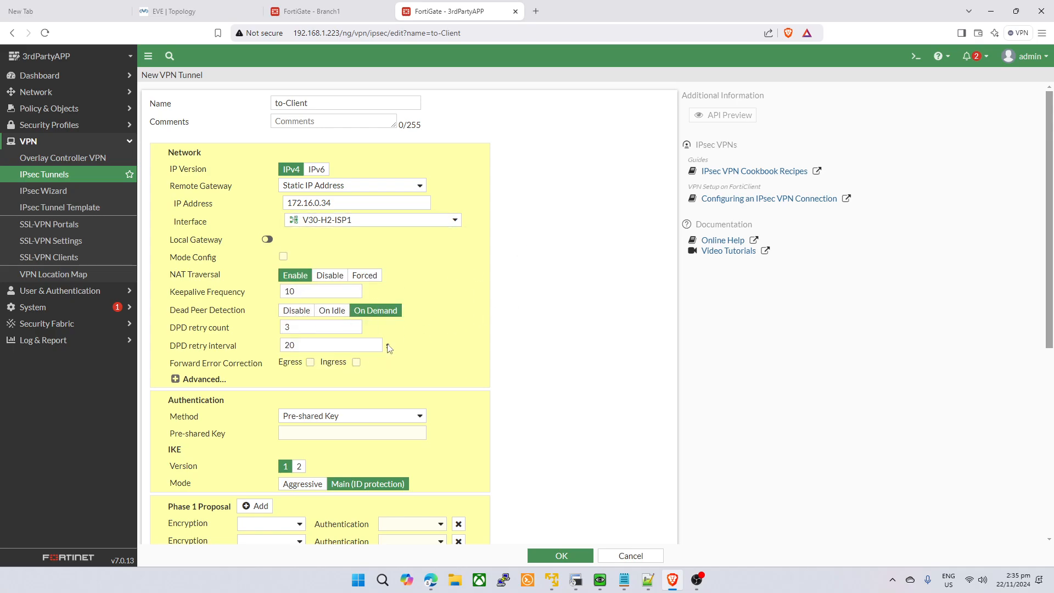
# - Enable device creation, enter the pre-shared key and switch the tunnel to IKE version 2
pyautogui.click(174, 379)
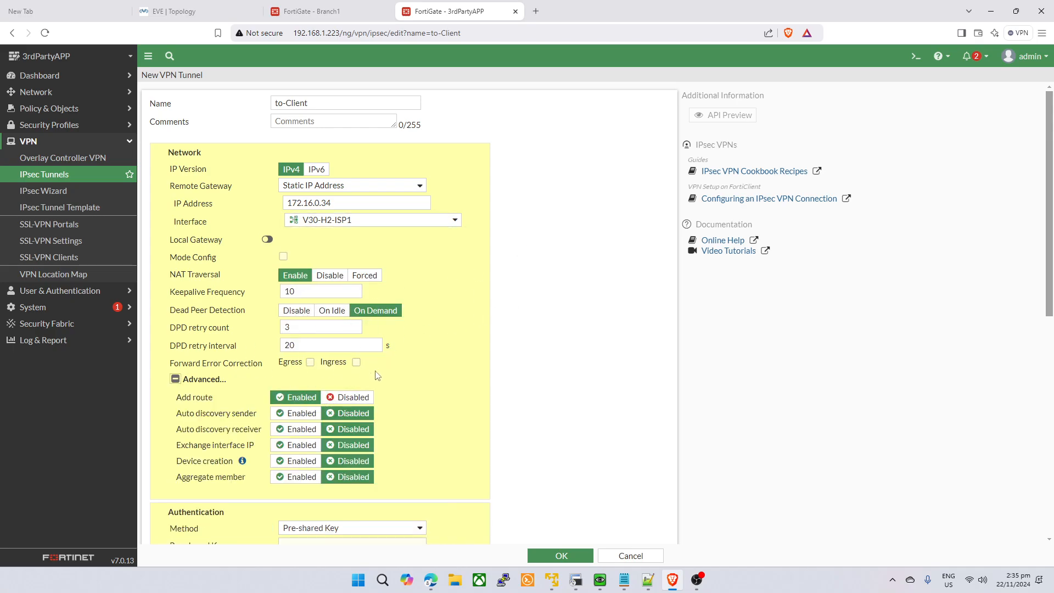
pyautogui.click(292, 463)
pyautogui.scroll(-2, 351, 453)
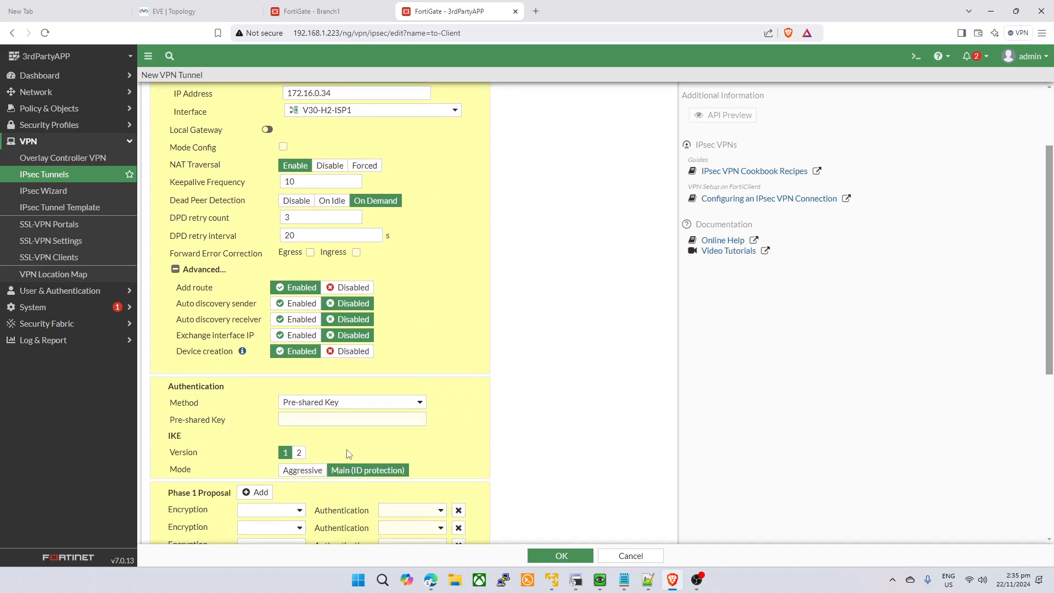
pyautogui.click(342, 420)
pyautogui.write('••••••')
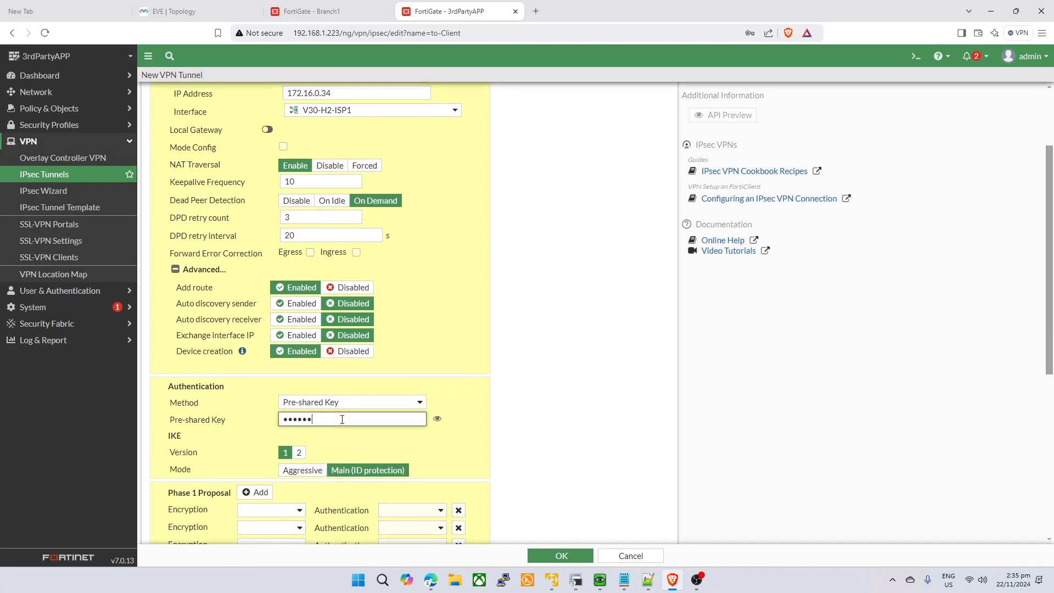
pyautogui.click(298, 452)
pyautogui.click(437, 419)
pyautogui.scroll(-2, 427, 393)
# - Reduce phase 1 to a single DES/MD5 proposal
pyautogui.click(459, 401)
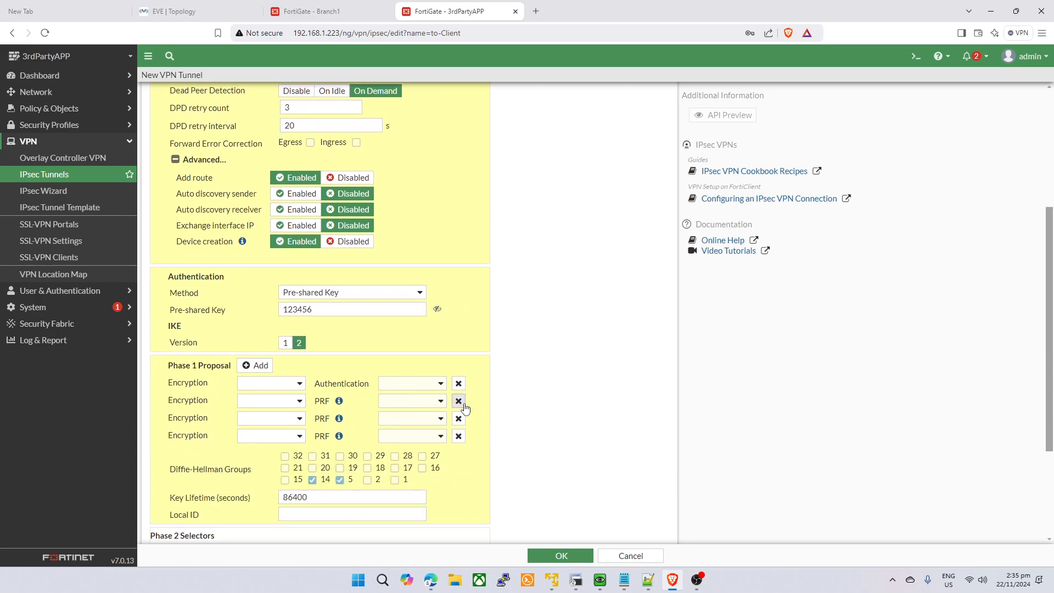
pyautogui.click(458, 402)
pyautogui.click(459, 402)
pyautogui.click(459, 401)
pyautogui.click(276, 385)
pyautogui.click(276, 411)
pyautogui.click(420, 384)
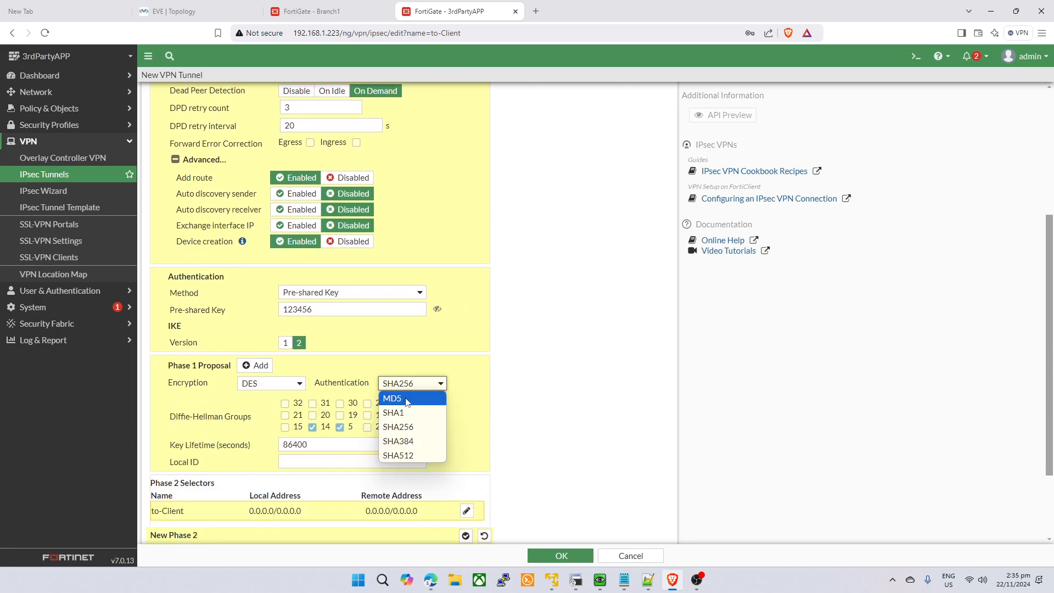
pyautogui.click(398, 397)
pyautogui.scroll(-2, 489, 501)
# - Reduce phase 2 to a single DES/MD5 proposal, confirm it, and save the to-Client tunnel
pyautogui.click(157, 523)
pyautogui.scroll(-4, 159, 527)
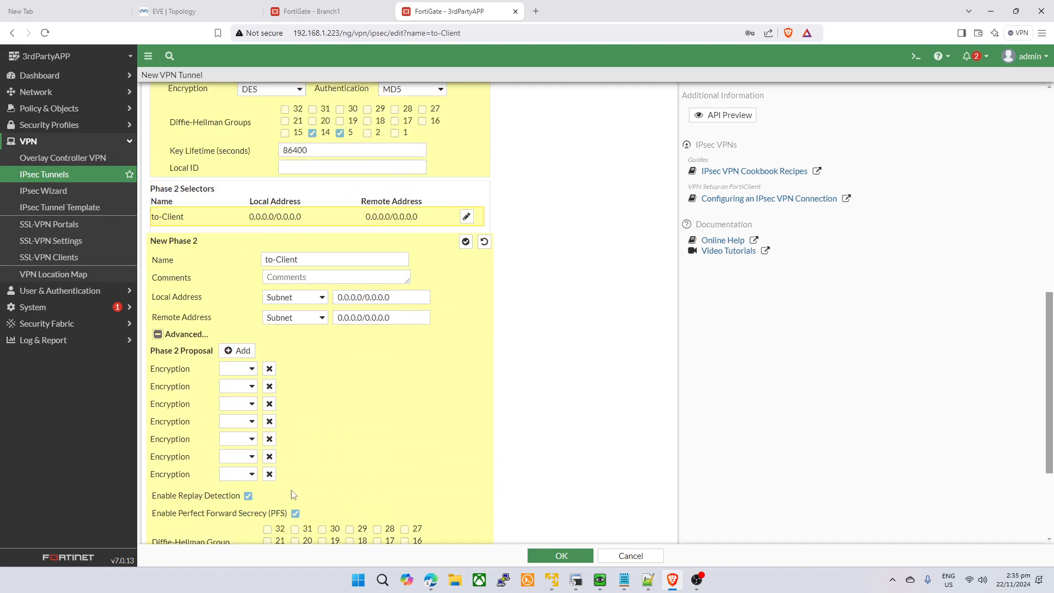
pyautogui.click(269, 356)
pyautogui.click(269, 356)
pyautogui.click(269, 356)
pyautogui.click(269, 356)
pyautogui.click(268, 356)
pyautogui.click(269, 356)
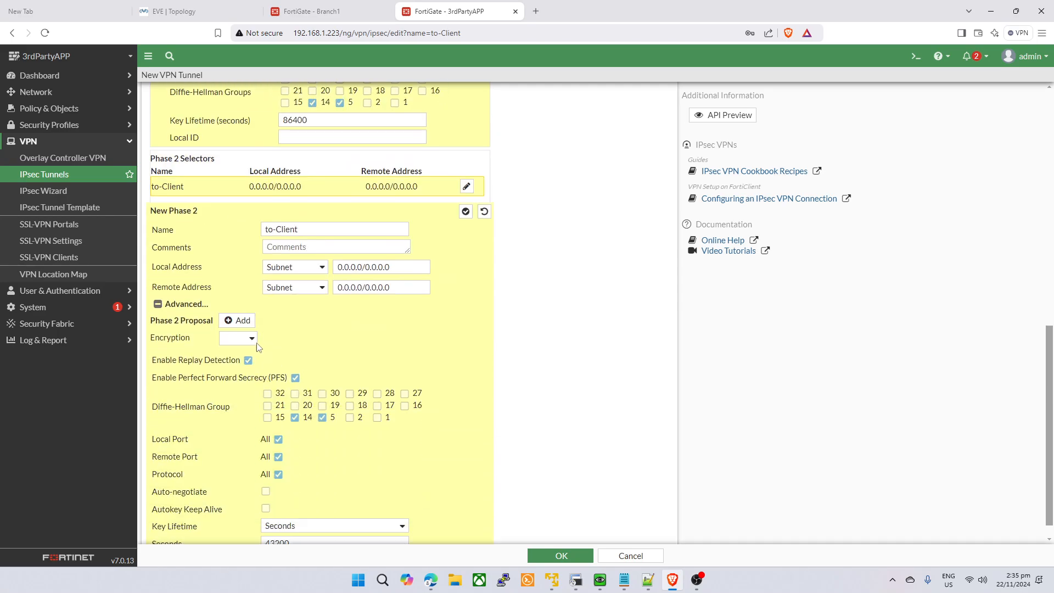
pyautogui.click(247, 338)
pyautogui.click(236, 380)
pyautogui.click(414, 338)
pyautogui.click(387, 367)
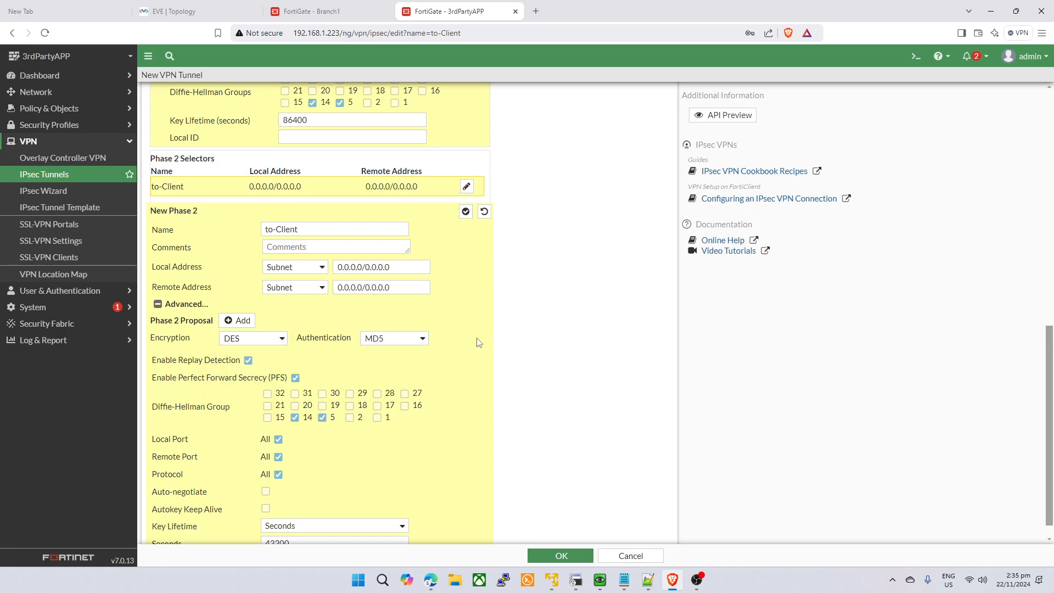
pyautogui.scroll(-1, 265, 458)
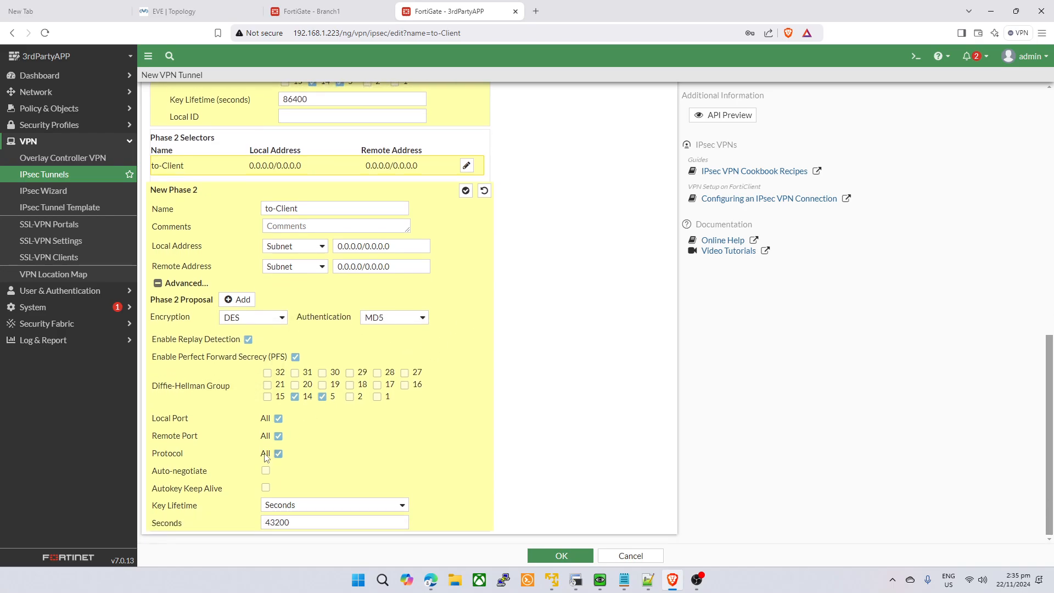
pyautogui.click(465, 190)
pyautogui.click(557, 554)
pyautogui.click(294, 11)
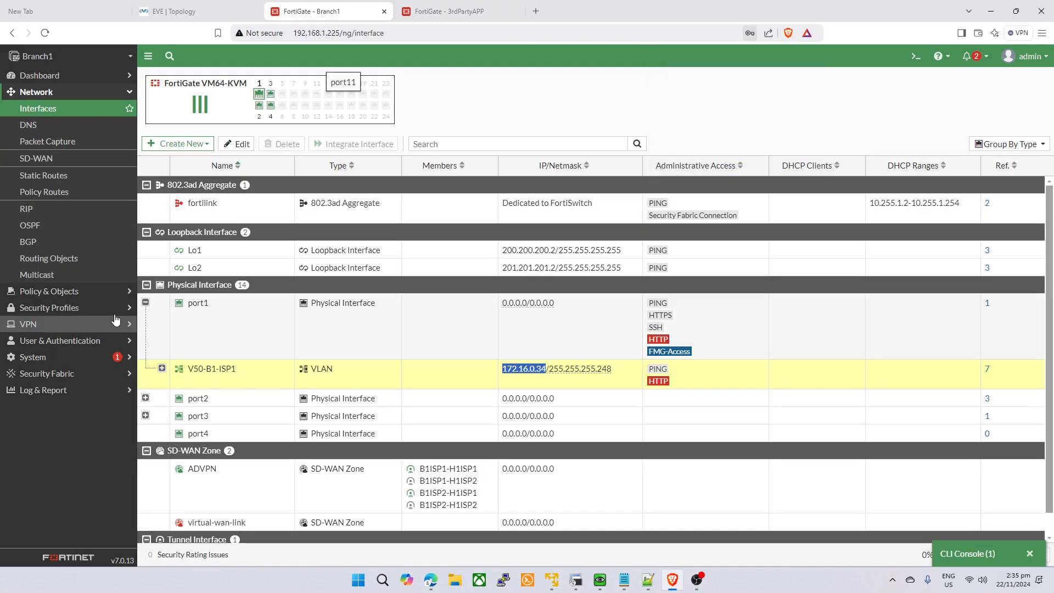
# - Remove the DES/SHA1 proposal from BB-APP's phase 2 selector and save the BB-APP tunnel
pyautogui.click(33, 306)
pyautogui.click(57, 177)
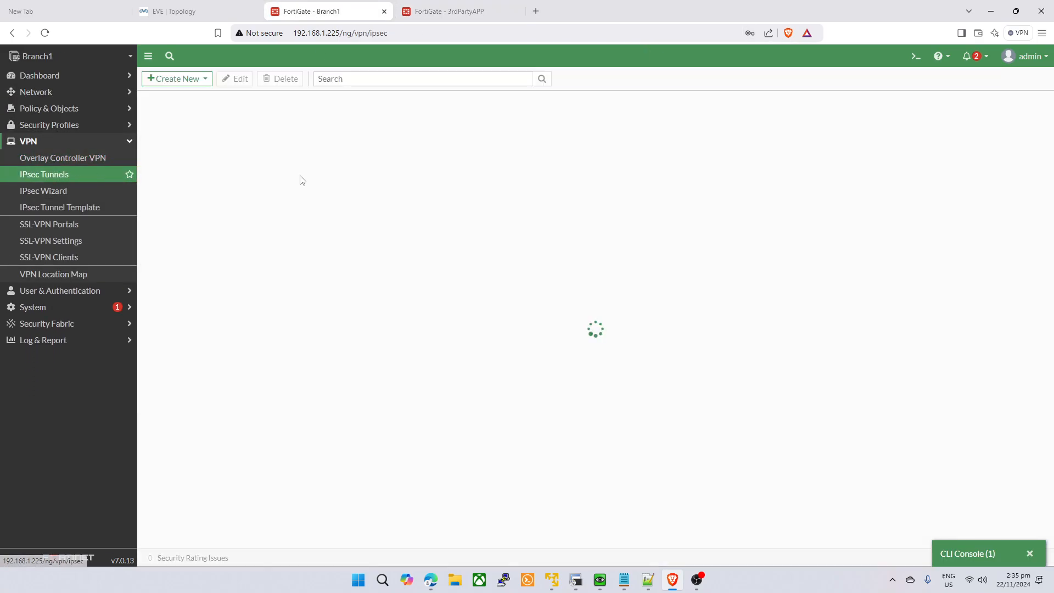
pyautogui.doubleClick(223, 209)
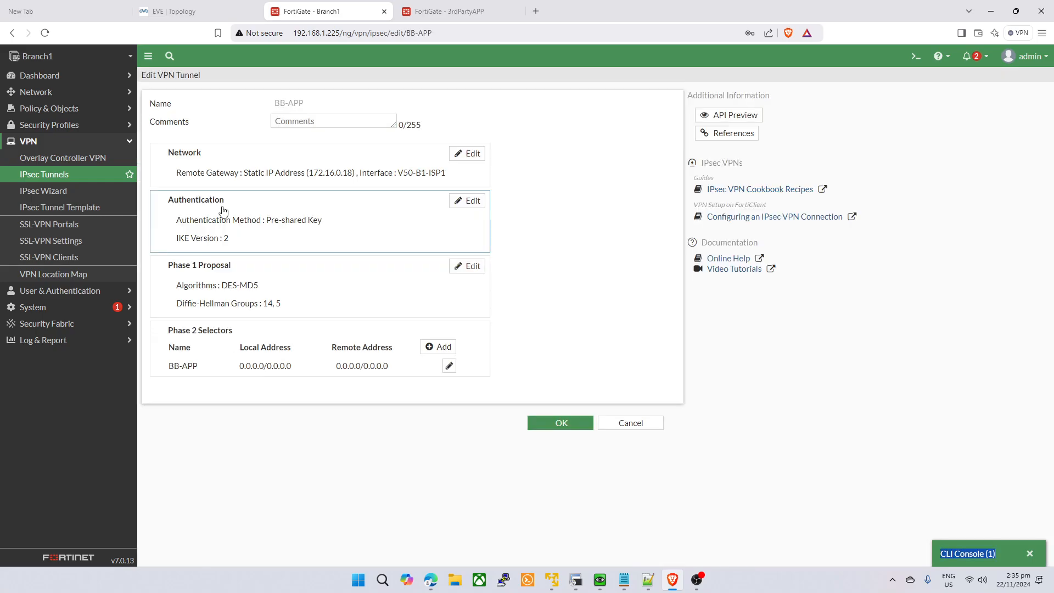
pyautogui.doubleClick(348, 362)
pyautogui.click(178, 476)
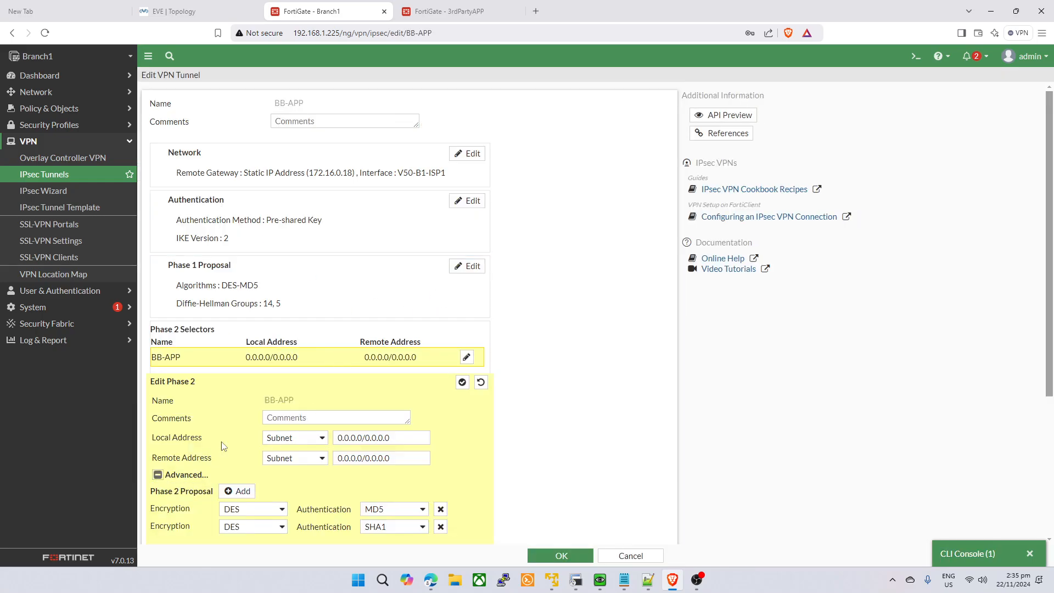
pyautogui.scroll(-3, 308, 395)
pyautogui.click(439, 321)
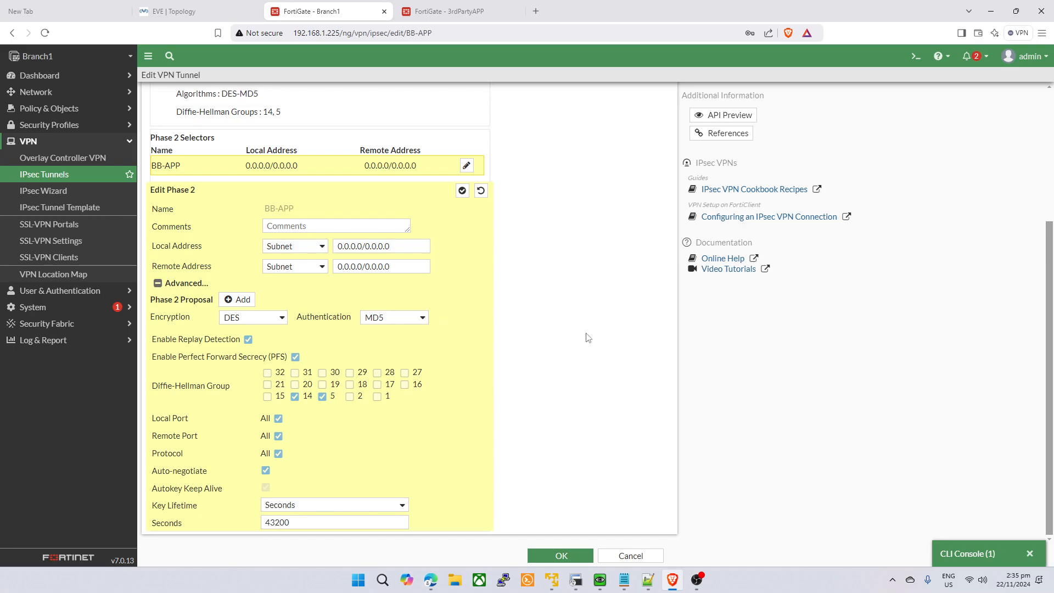
pyautogui.click(462, 190)
pyautogui.click(563, 556)
# - Check the to-Client and H2-ISP2 tunnels in 3rdPartyAPP's IPsec tunnel list
pyautogui.click(479, 24)
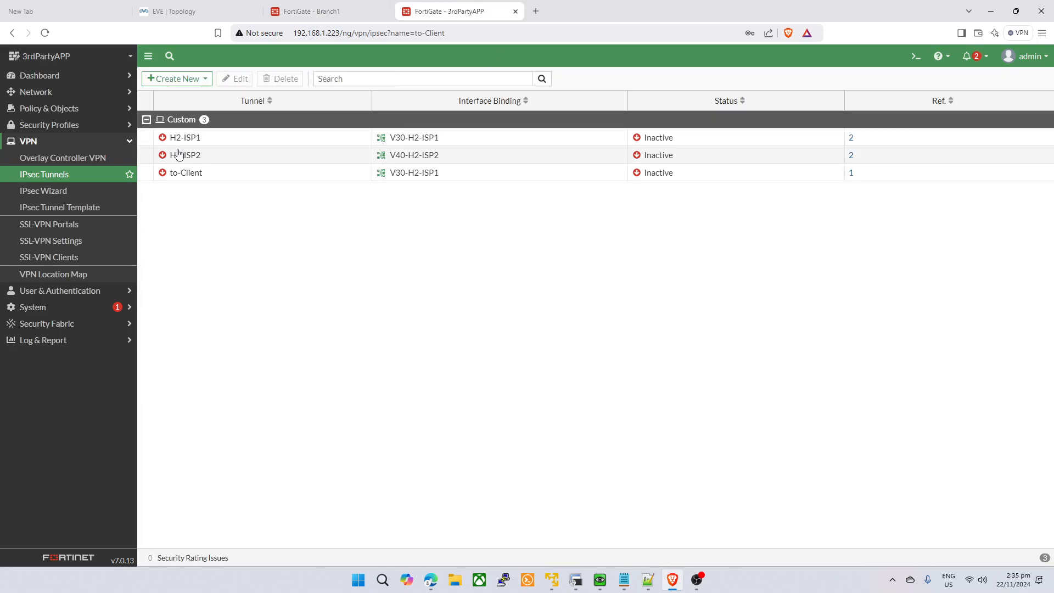
pyautogui.click(235, 172)
pyautogui.click(237, 157)
pyautogui.click(311, 11)
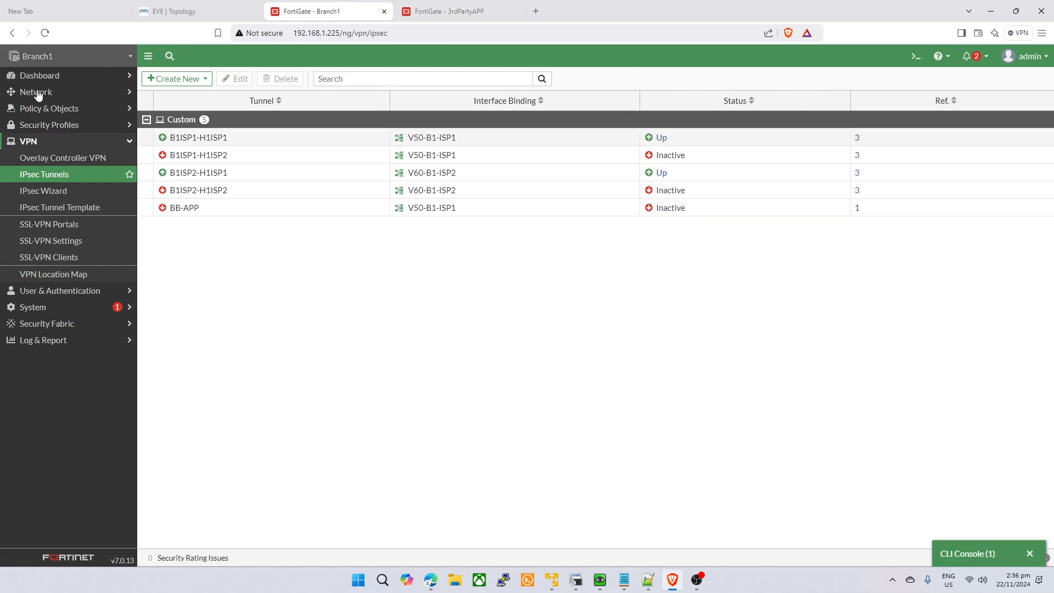
# - Open the firewall policy lists on both firewalls and start a new policy on Branch1
pyautogui.click(49, 108)
pyautogui.click(46, 125)
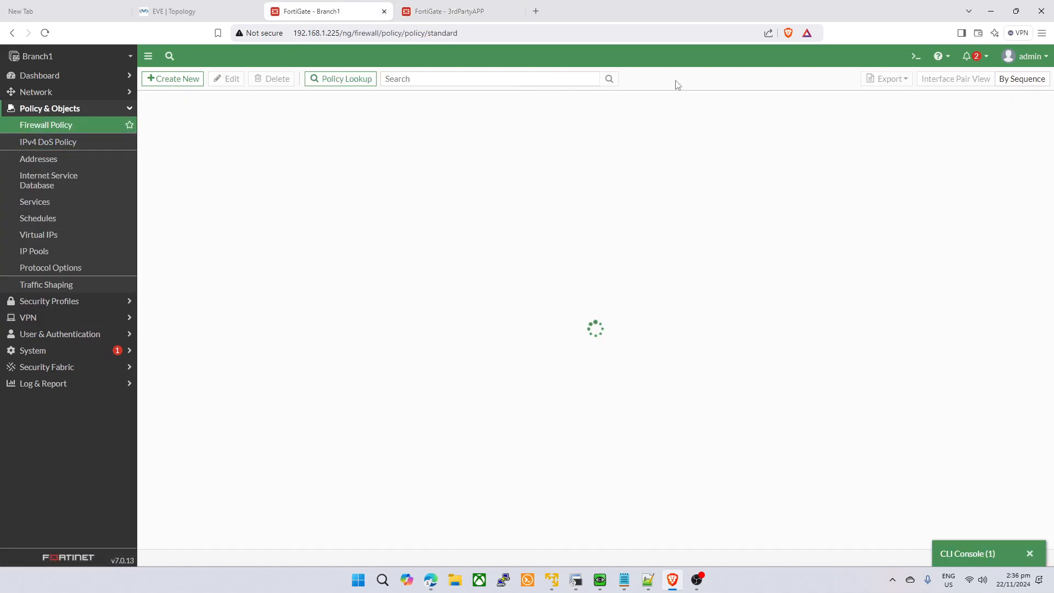
pyautogui.click(449, 11)
pyautogui.click(49, 108)
pyautogui.click(46, 125)
pyautogui.click(329, 11)
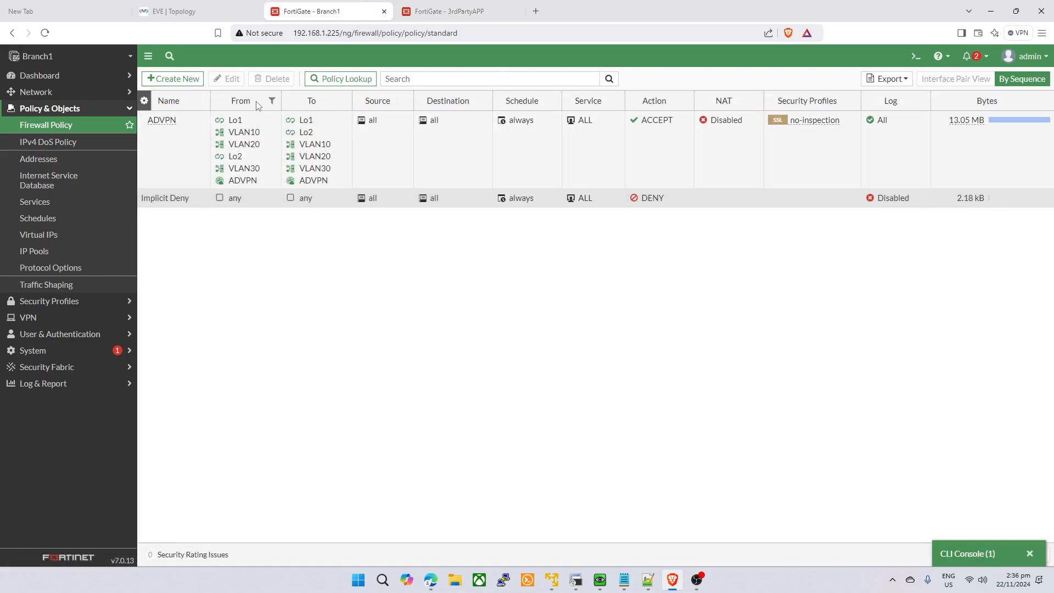
pyautogui.click(181, 78)
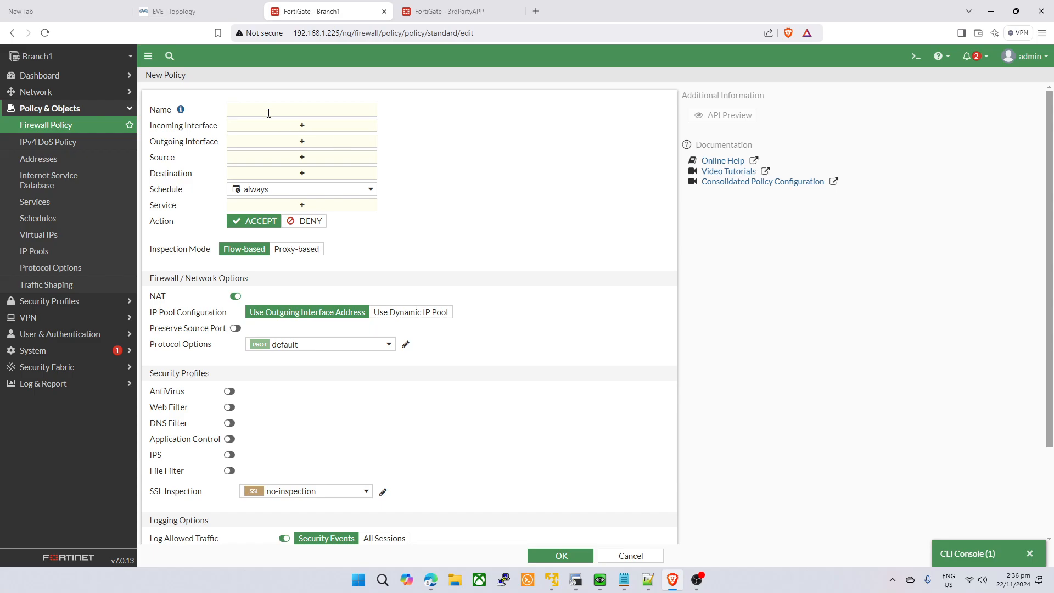
# - In Branch1's interface list, expand port1 and select V50-B1-ISP1's address 172.16.0.34
pyautogui.click(35, 92)
pyautogui.click(38, 108)
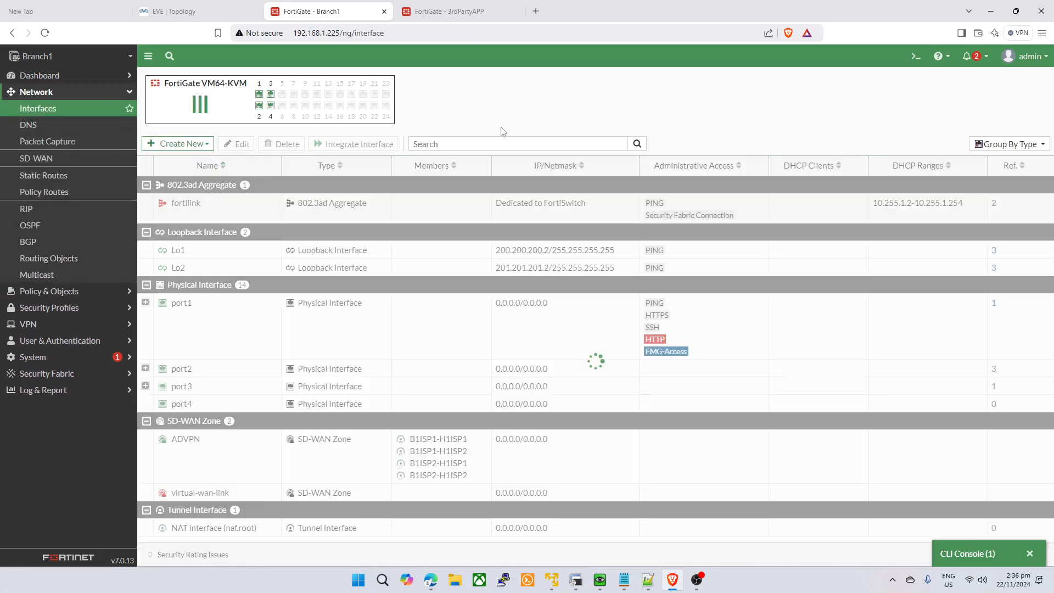
pyautogui.click(145, 302)
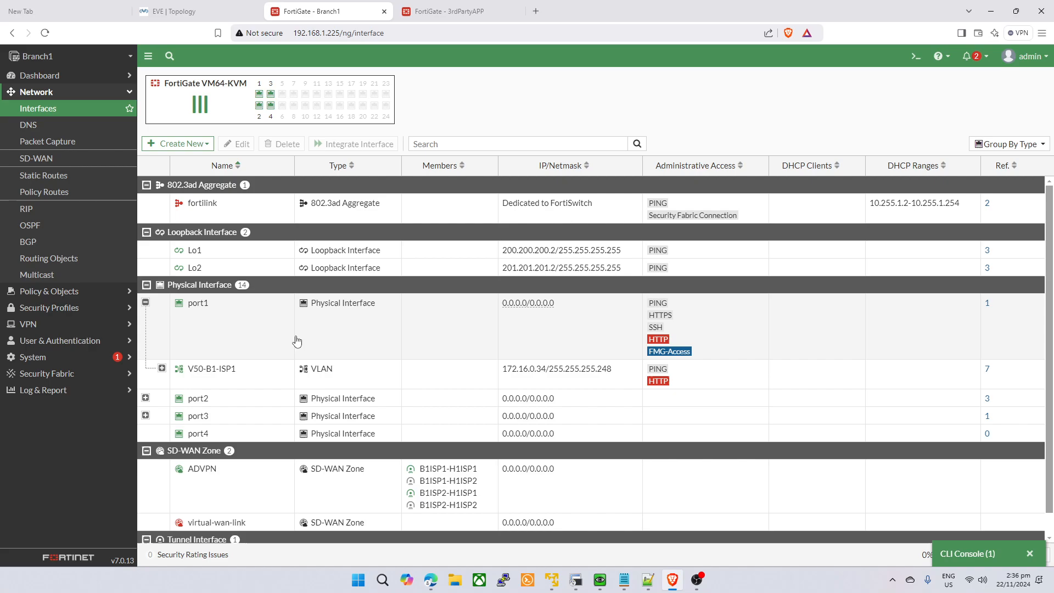
pyautogui.moveTo(503, 371); pyautogui.dragTo(545, 374)
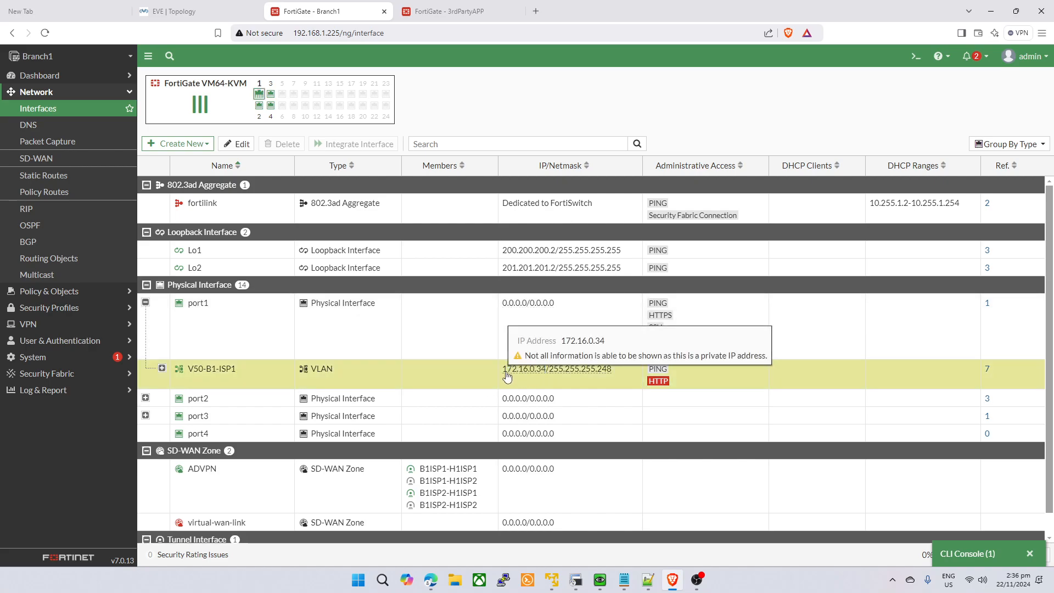
pyautogui.click(179, 373)
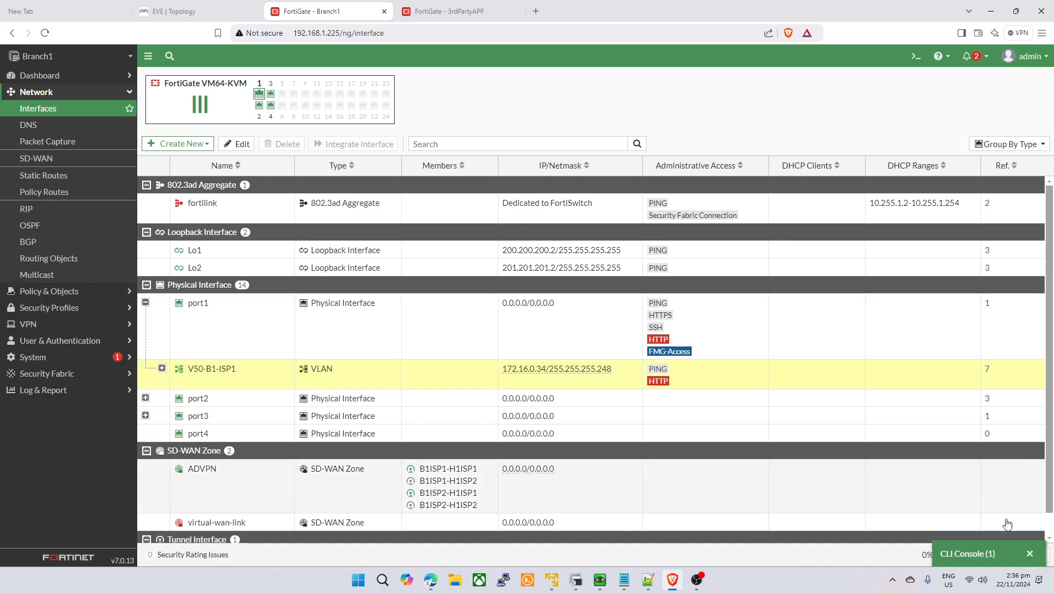
# - Run 'get sys arp' in the CLI console, check the 172.16.0.41 entry, and minimize it
pyautogui.click(967, 553)
pyautogui.press('Return')
pyautogui.press('Return')
pyautogui.press('Return')
pyautogui.write('get sys a')
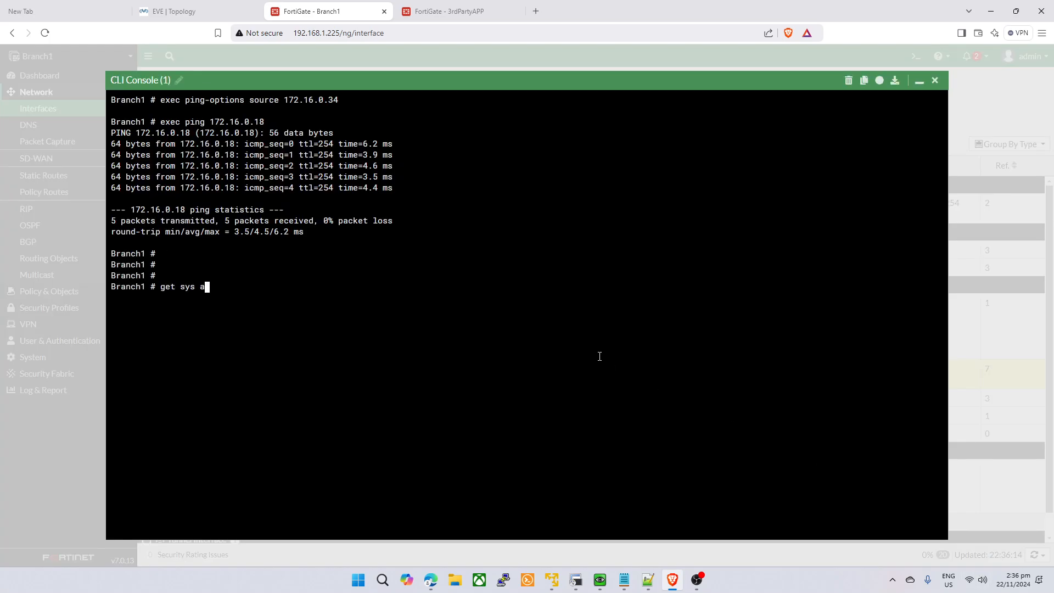
pyautogui.write('rp')
pyautogui.press('Return')
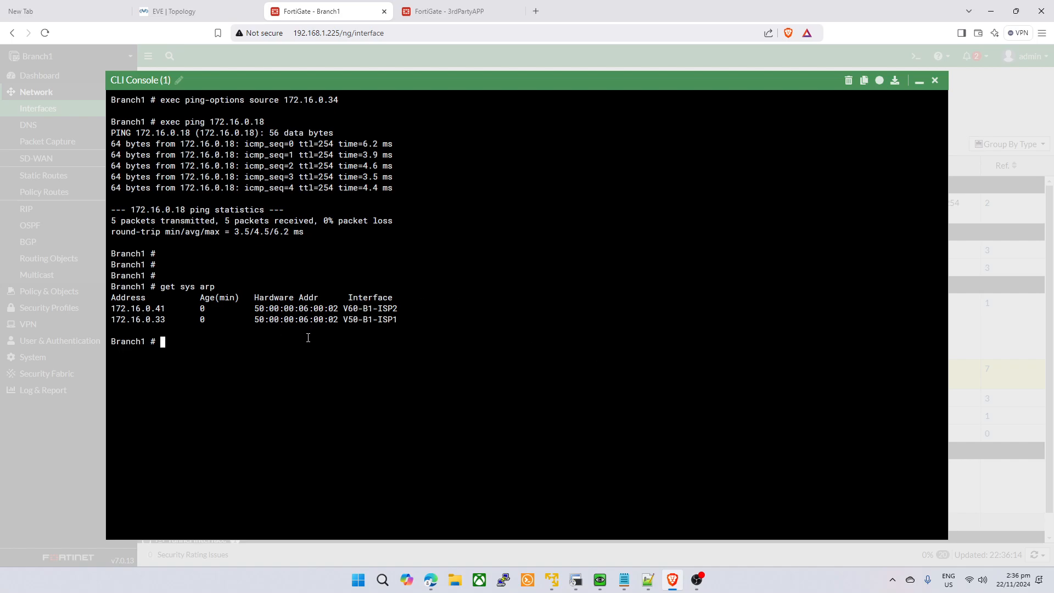
pyautogui.moveTo(412, 310); pyautogui.dragTo(131, 309)
pyautogui.click(314, 347)
pyautogui.click(919, 80)
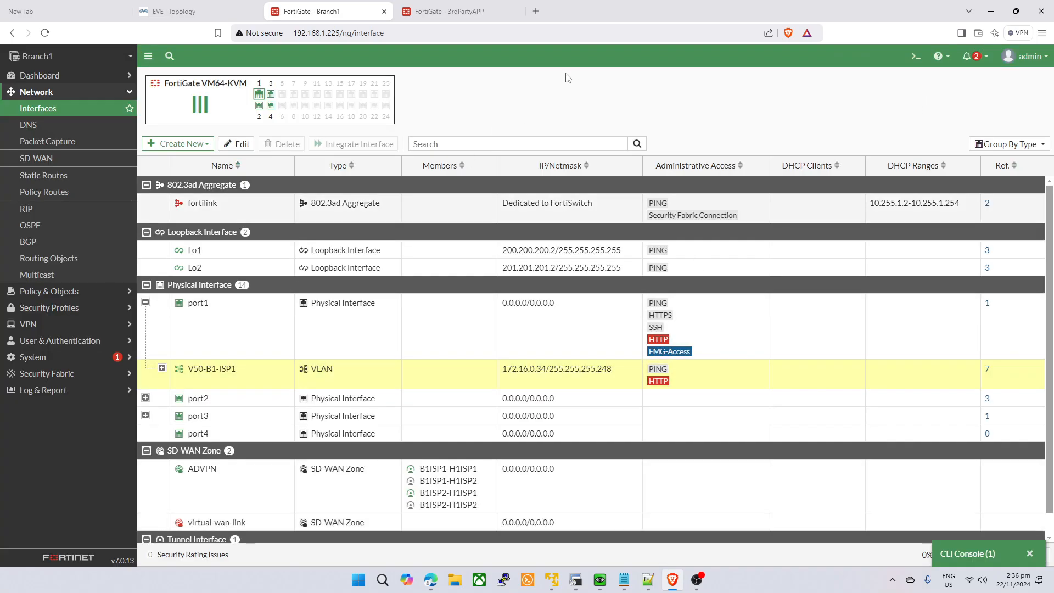
pyautogui.click(66, 291)
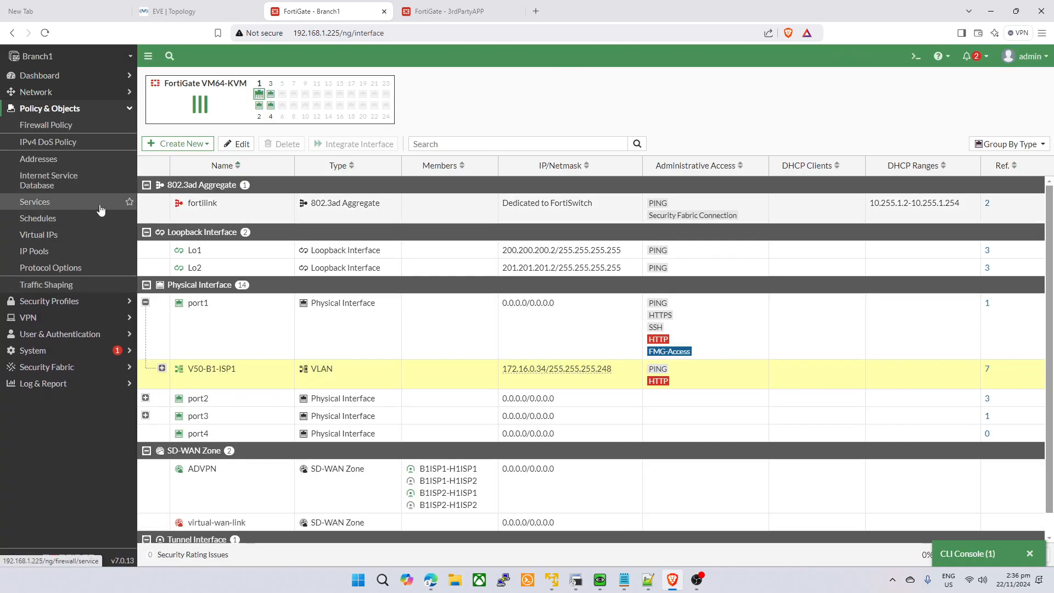
# - Create a new Overload IP pool with external range 172.16.0.34-172.16.0.34
pyautogui.click(55, 259)
pyautogui.click(173, 176)
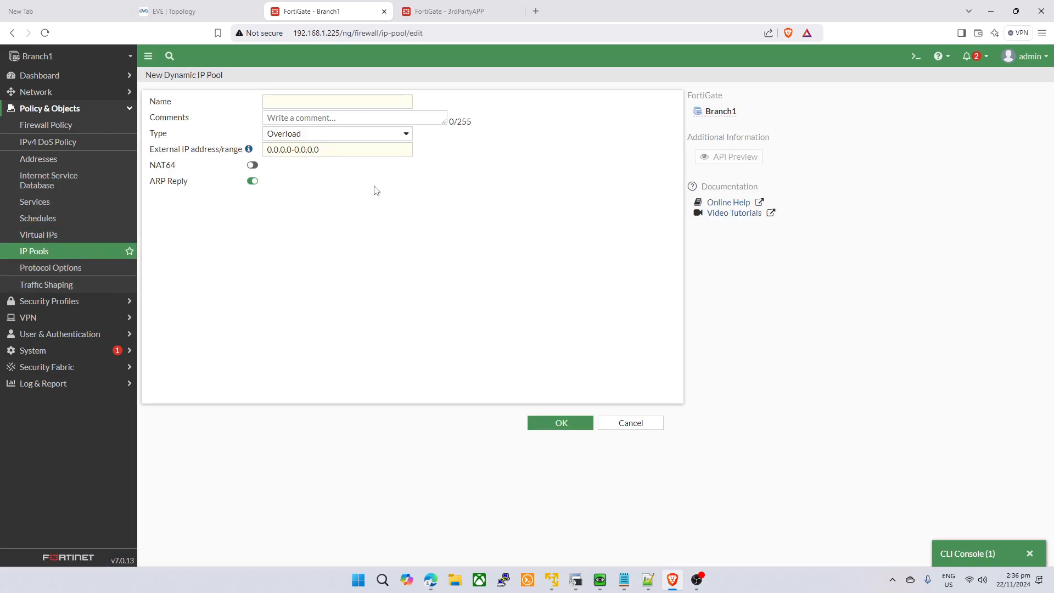
pyautogui.click(360, 101)
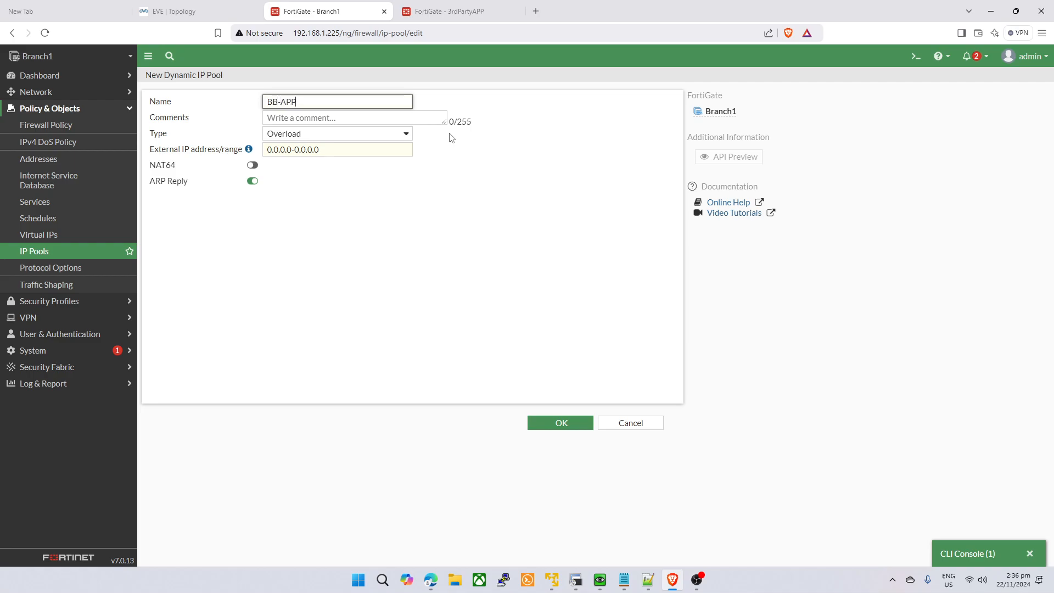
pyautogui.click(395, 138)
pyautogui.click(358, 146)
pyautogui.tripleClick(377, 150)
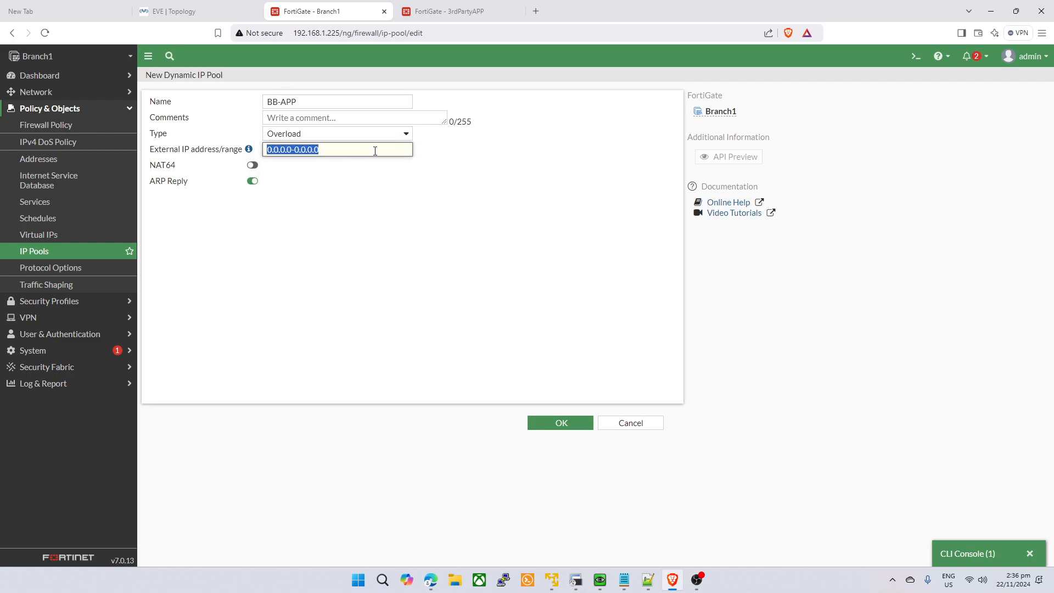
pyautogui.write('172.16.0.34-')
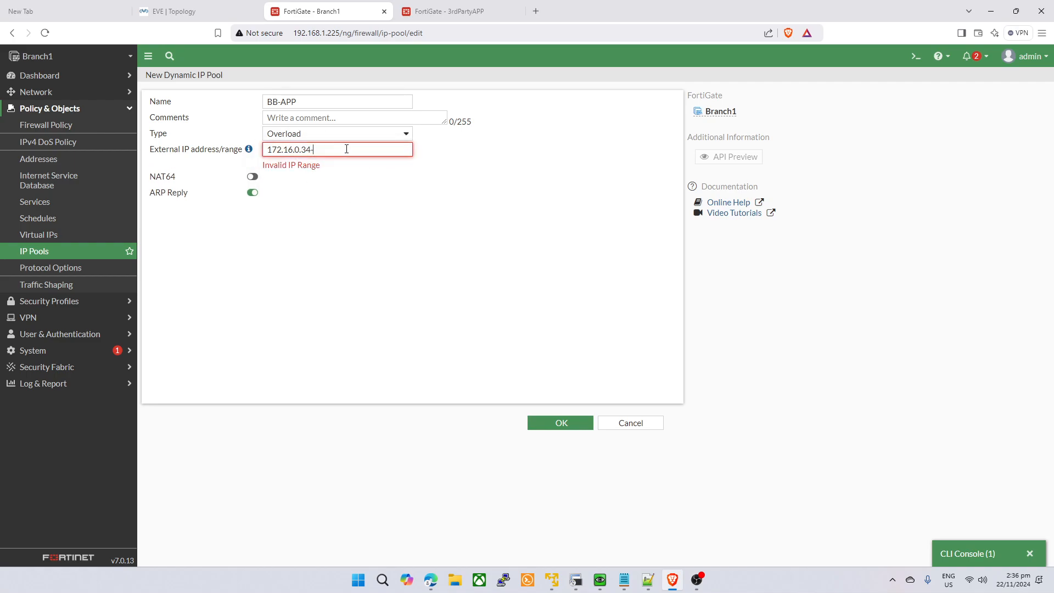
pyautogui.write('172.16.0.34')
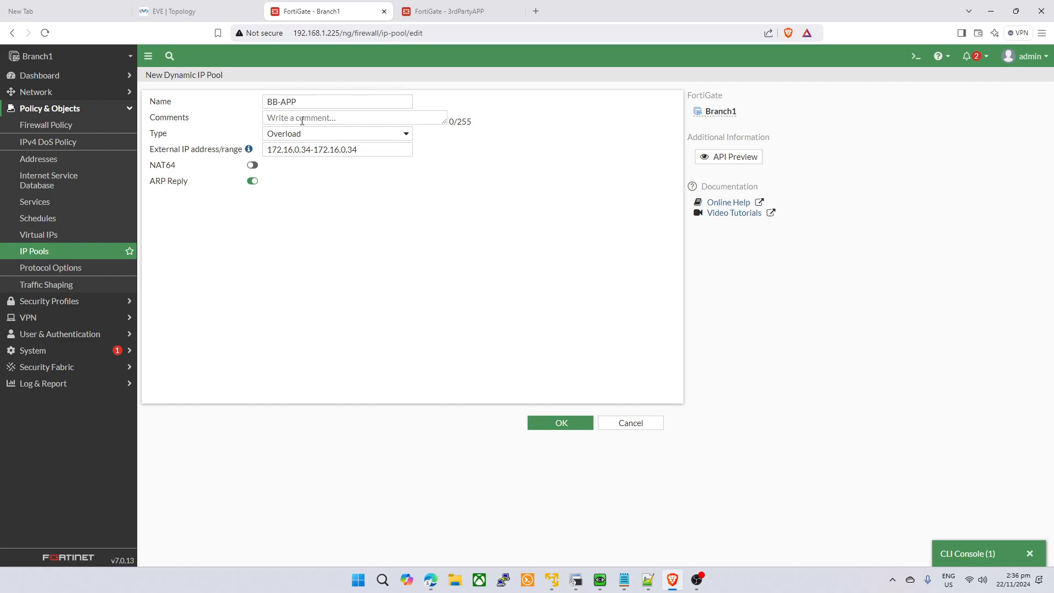
# - Add the comment BB-APP-NAT and save the BB-APP IP pool
pyautogui.click(339, 114)
pyautogui.write('BB-APP-NAT')
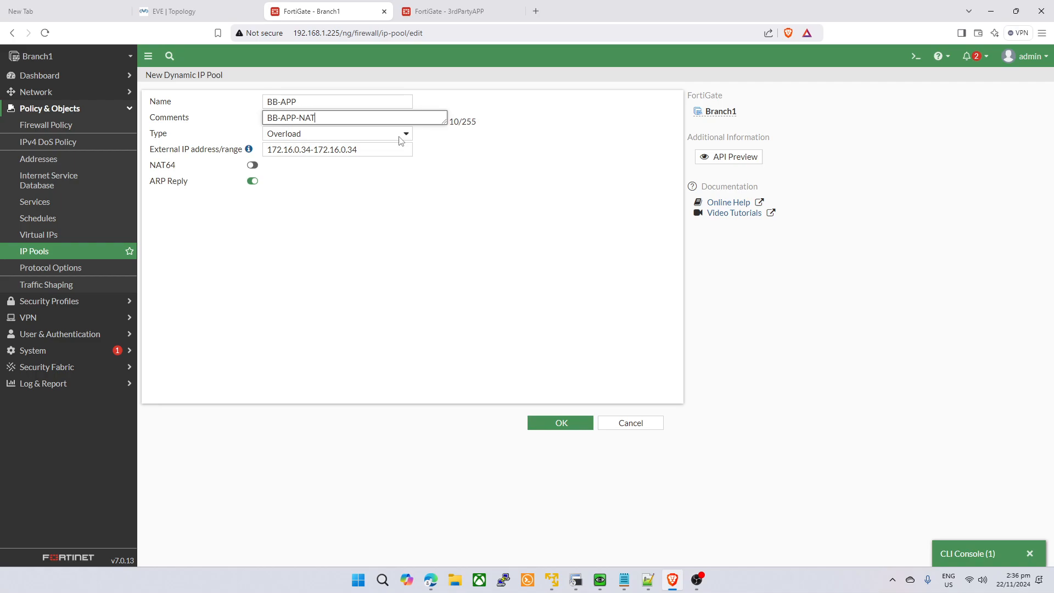
pyautogui.rightClick(409, 139)
pyautogui.click(262, 315)
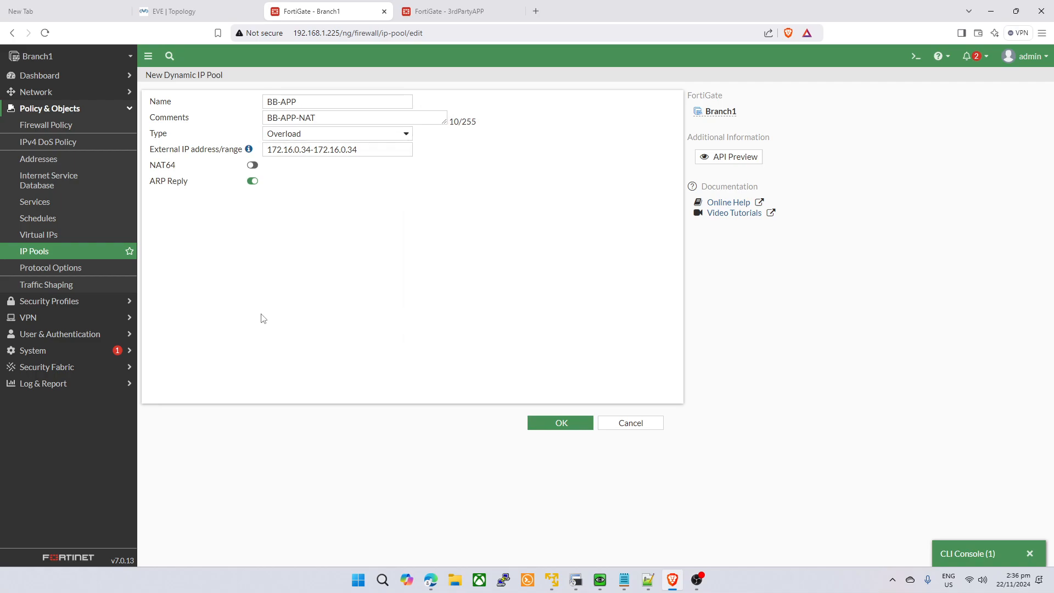
pyautogui.click(552, 425)
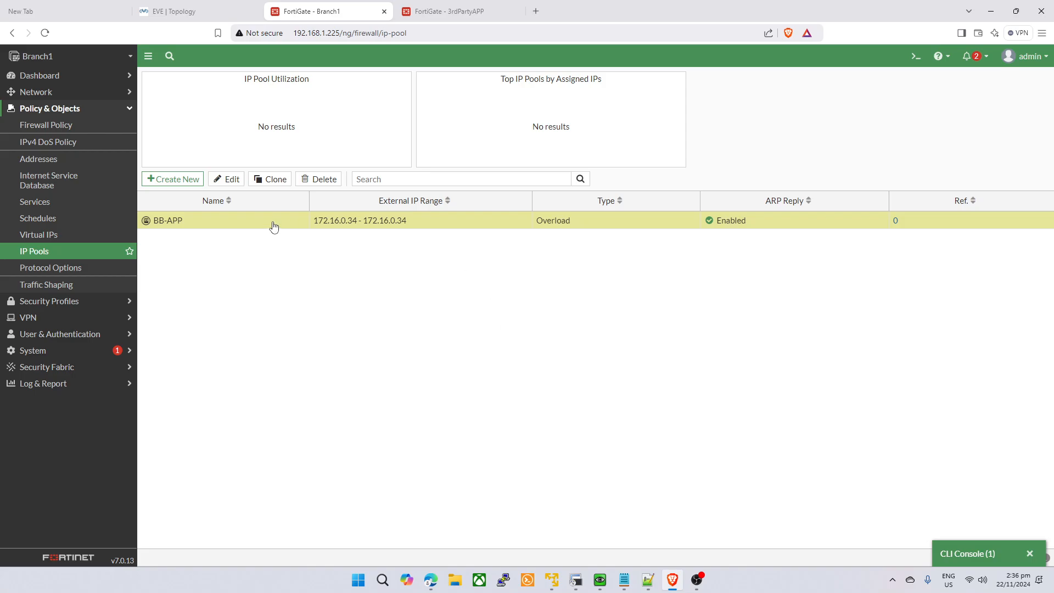
pyautogui.click(47, 124)
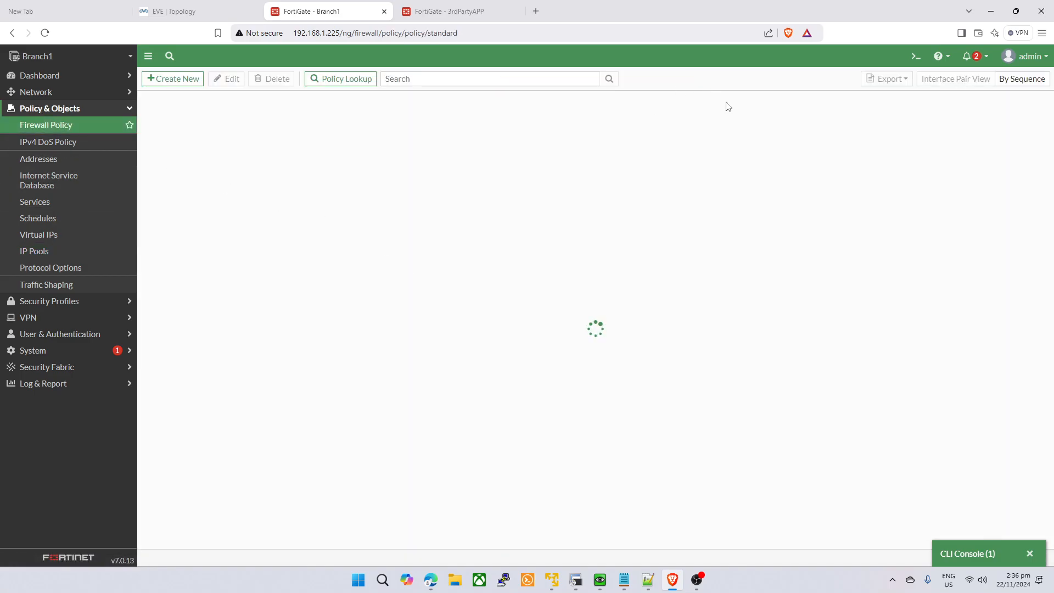
# - On 3rdPartyAPP, expand port1 and port3 to show the V30-H2-ISP1 and V40-H2-ISP2 VLANs
pyautogui.click(430, 13)
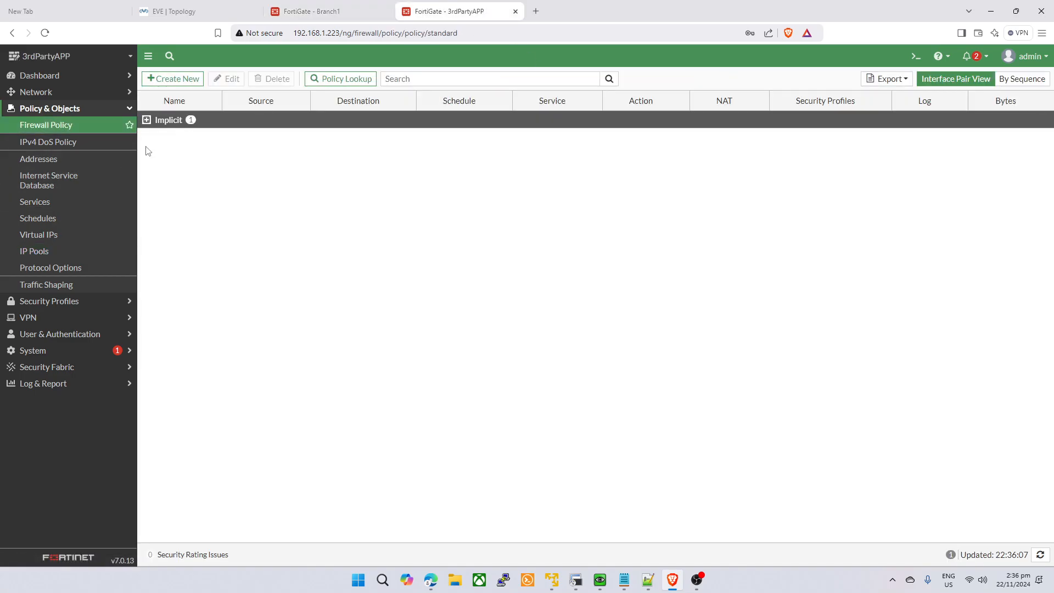
pyautogui.click(77, 92)
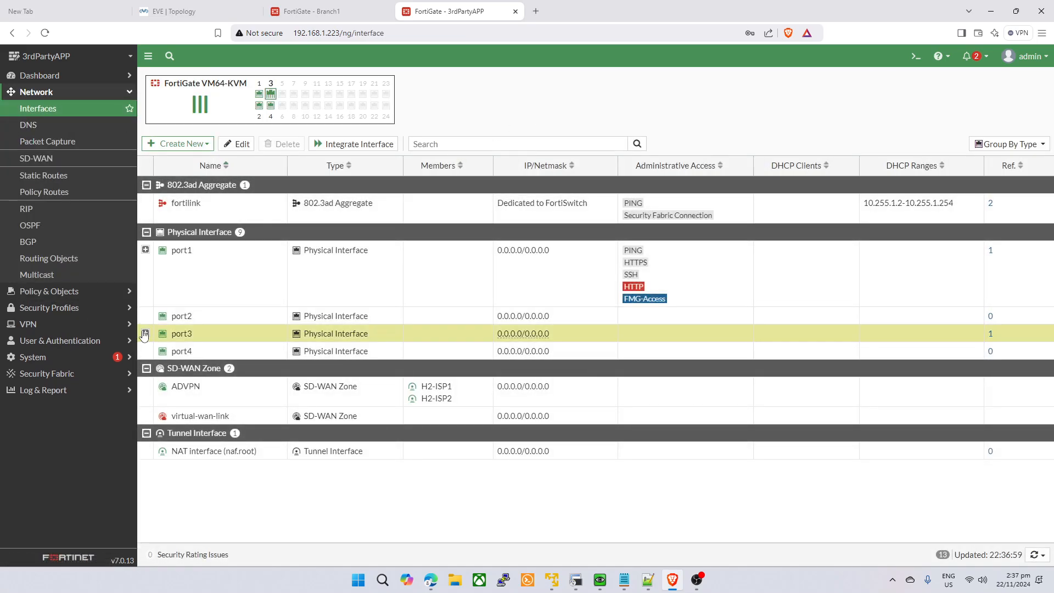
pyautogui.click(145, 333)
pyautogui.click(145, 250)
pyautogui.click(230, 321)
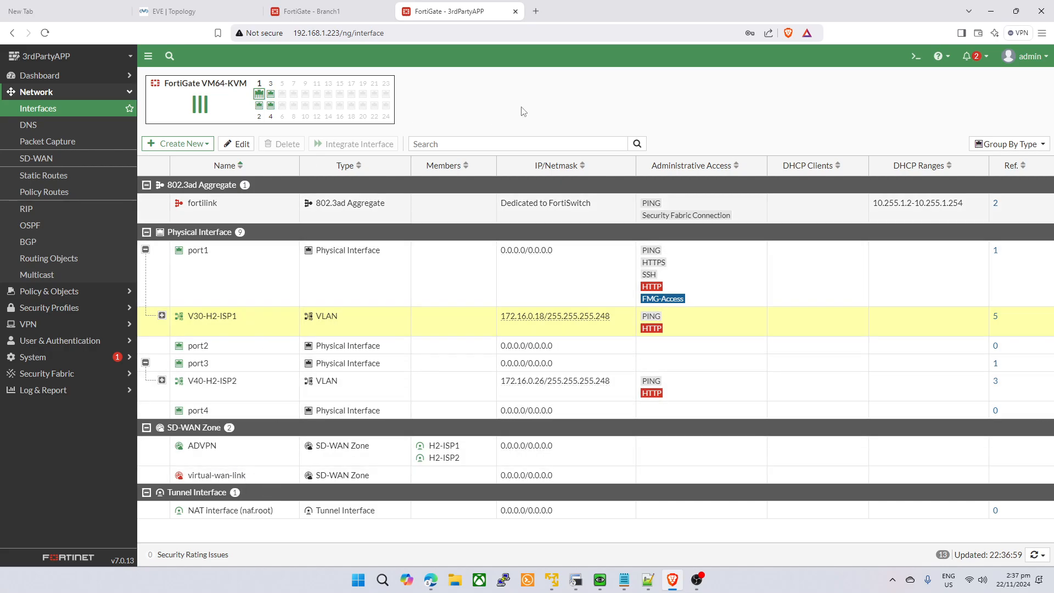
# - Check the loopback network label on the EVE lab topology diagram
pyautogui.click(230, 11)
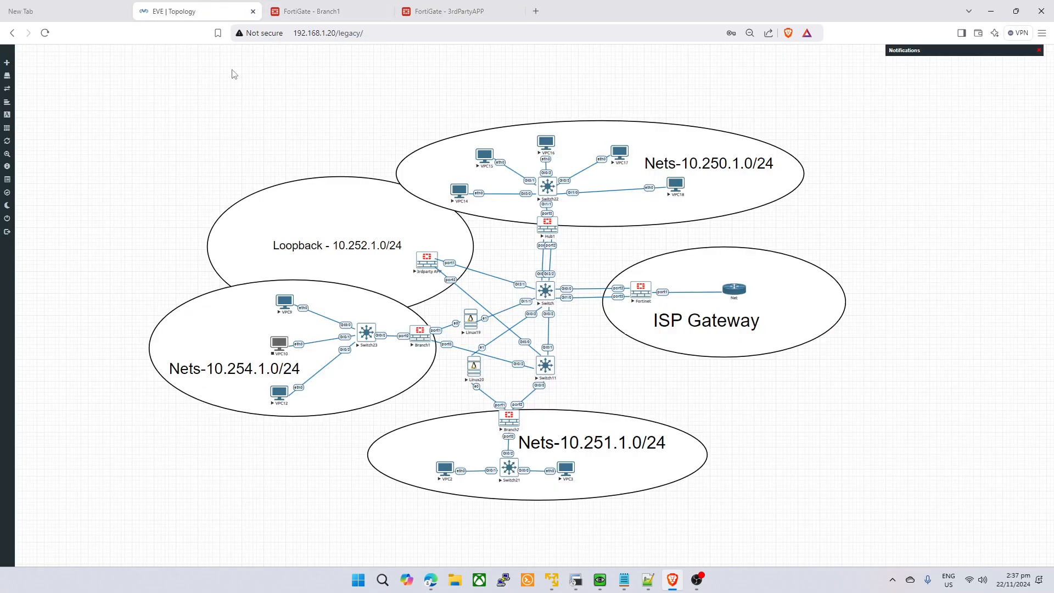
pyautogui.doubleClick(351, 250)
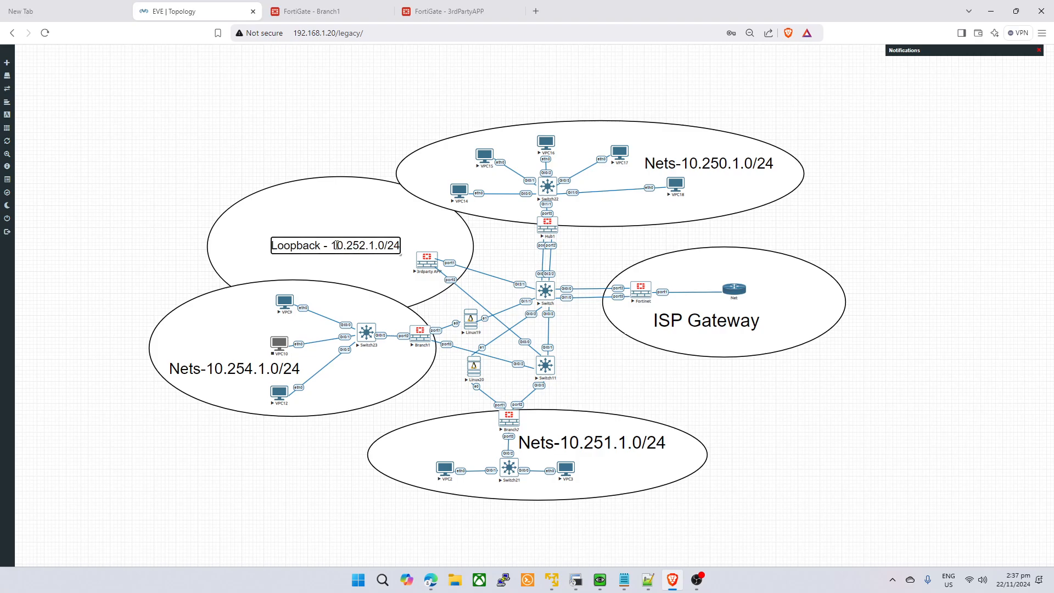
pyautogui.click(437, 11)
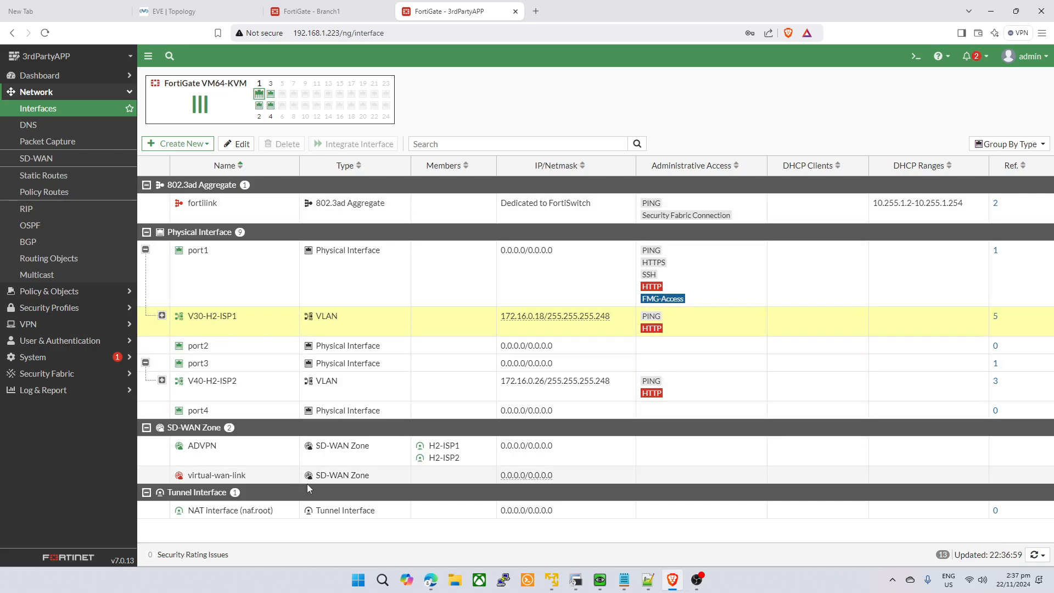
# - Start a new interface on 3rdPartyAPP with type Loopback Interface
pyautogui.click(178, 143)
pyautogui.click(187, 160)
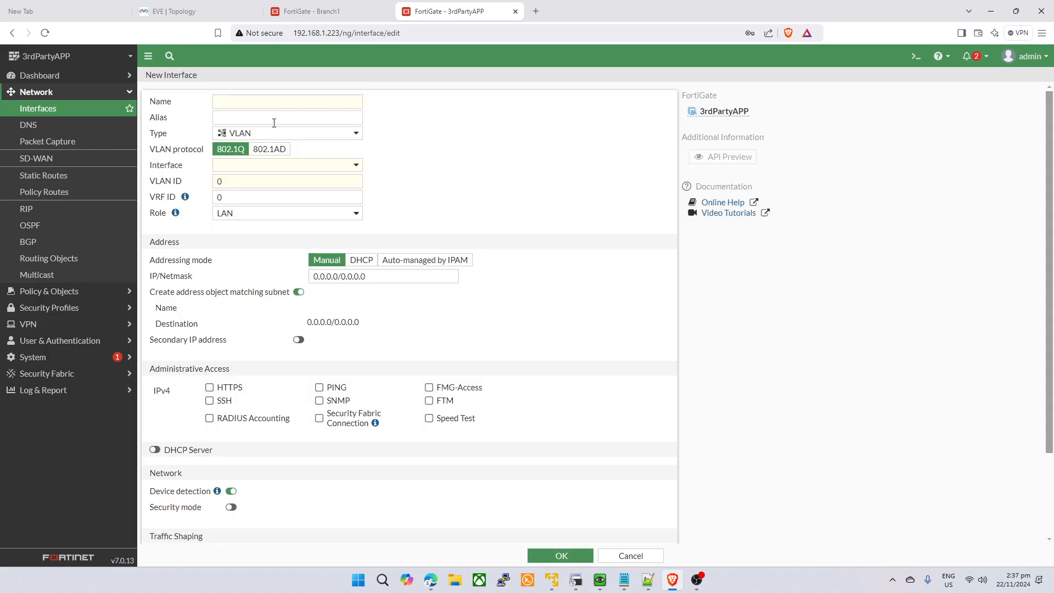
pyautogui.click(281, 135)
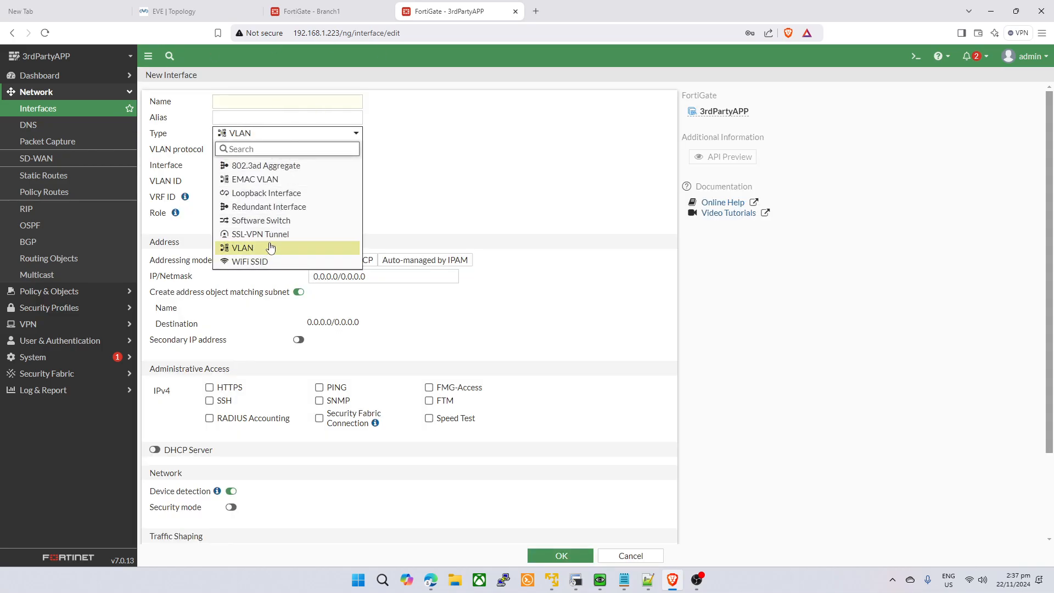
pyautogui.click(272, 206)
pyautogui.click(292, 136)
pyautogui.click(274, 191)
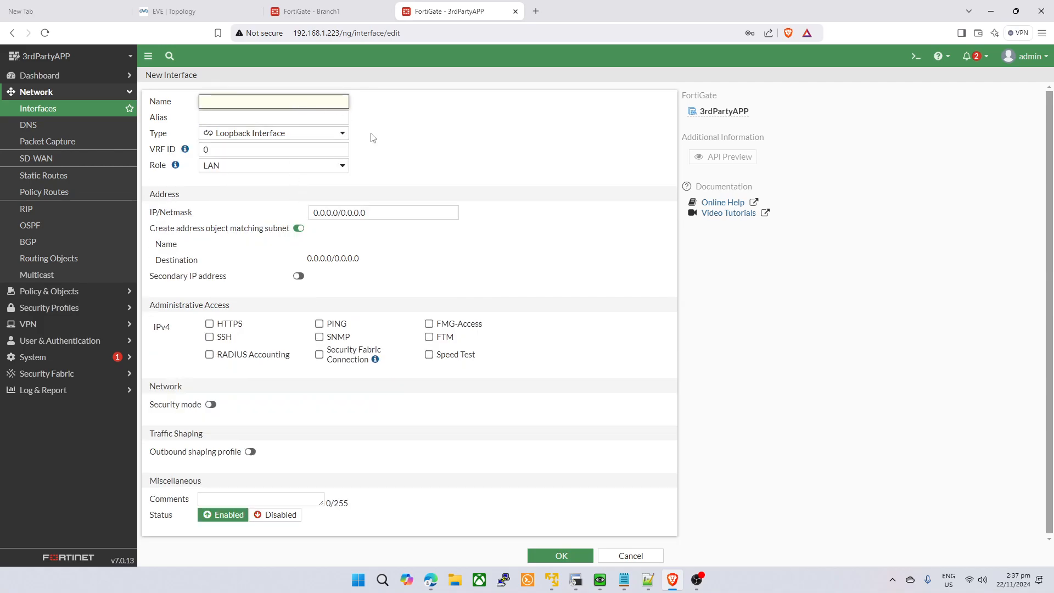
# - Name it Application-DST with IP 99.99.99.1/32, allow HTTPS and PING, and save
pyautogui.write('Application-DST')
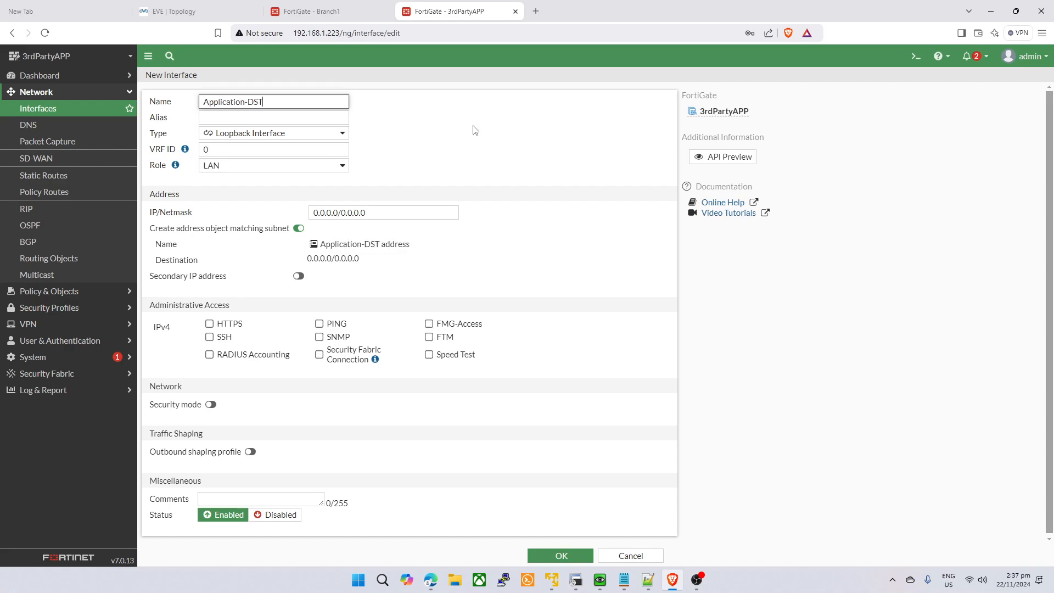
pyautogui.click(382, 212)
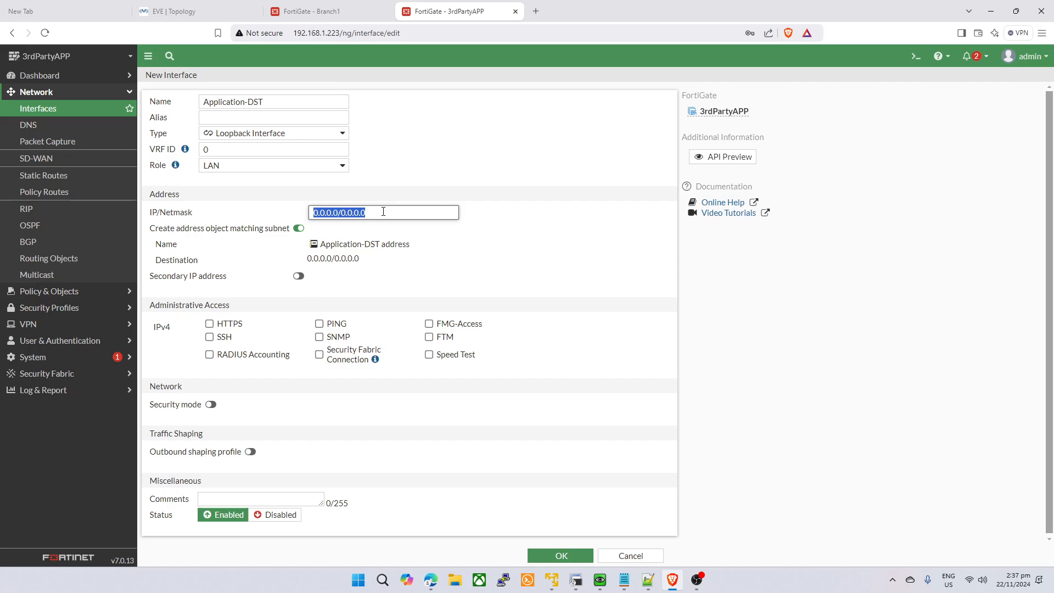
pyautogui.write('99.99.99.1')
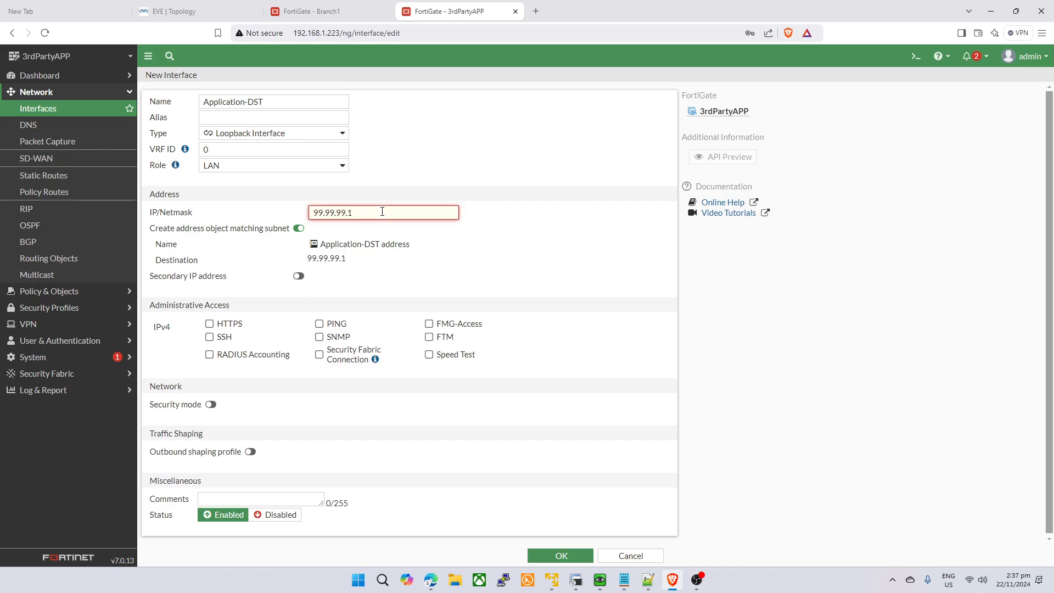
pyautogui.write('/32')
pyautogui.click(575, 252)
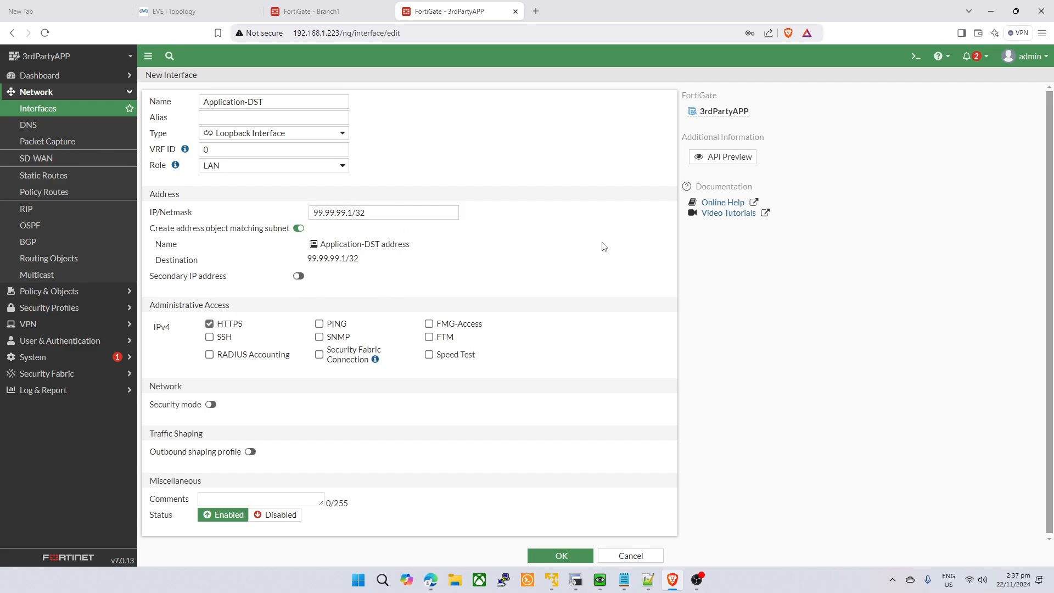
pyautogui.moveTo(437, 269); pyautogui.dragTo(428, 291)
pyautogui.click(544, 257)
pyautogui.click(565, 560)
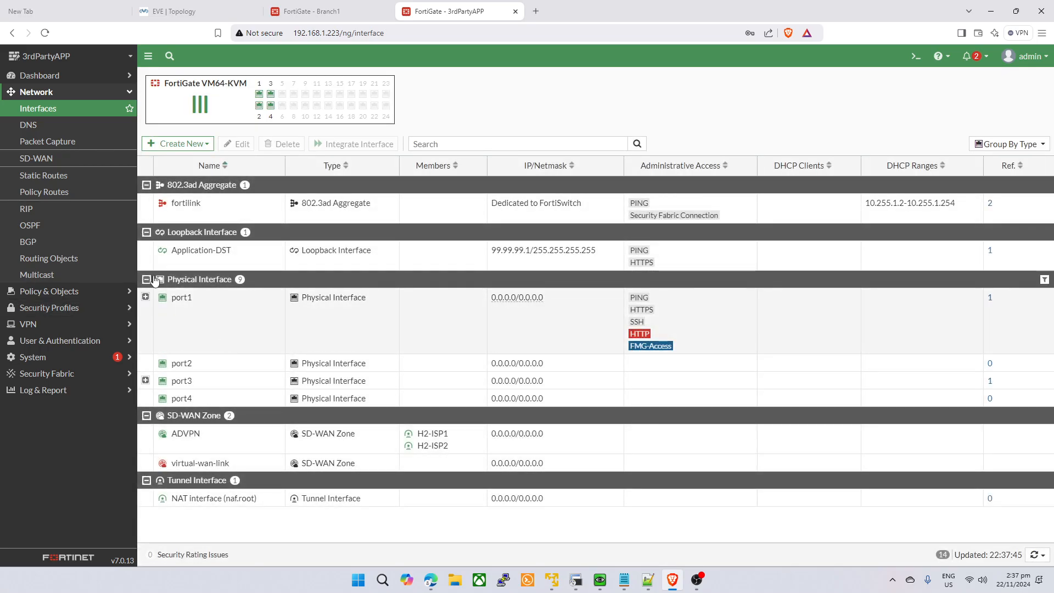
pyautogui.click(335, 258)
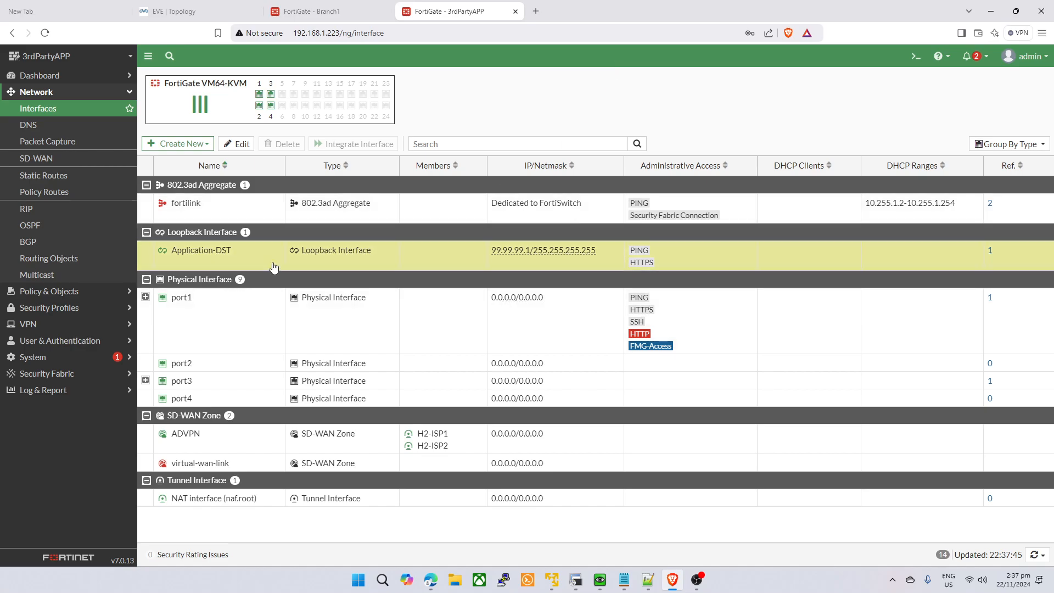
# - Open the firewall policy list on 3rdPartyAPP, then return to Branch1
pyautogui.click(335, 6)
pyautogui.click(430, 11)
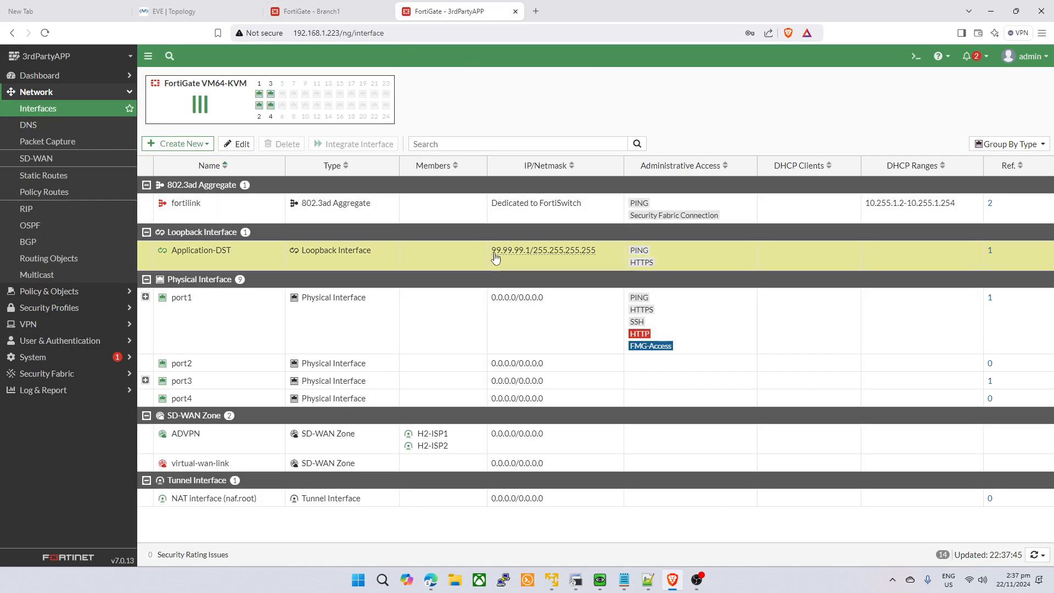
pyautogui.click(49, 291)
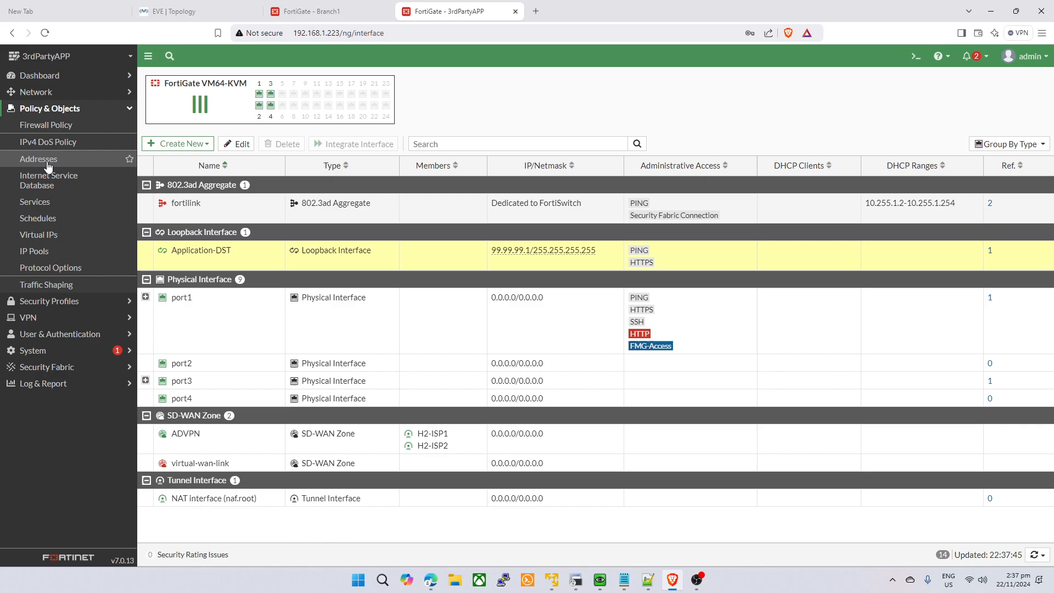
pyautogui.click(46, 124)
pyautogui.click(311, 11)
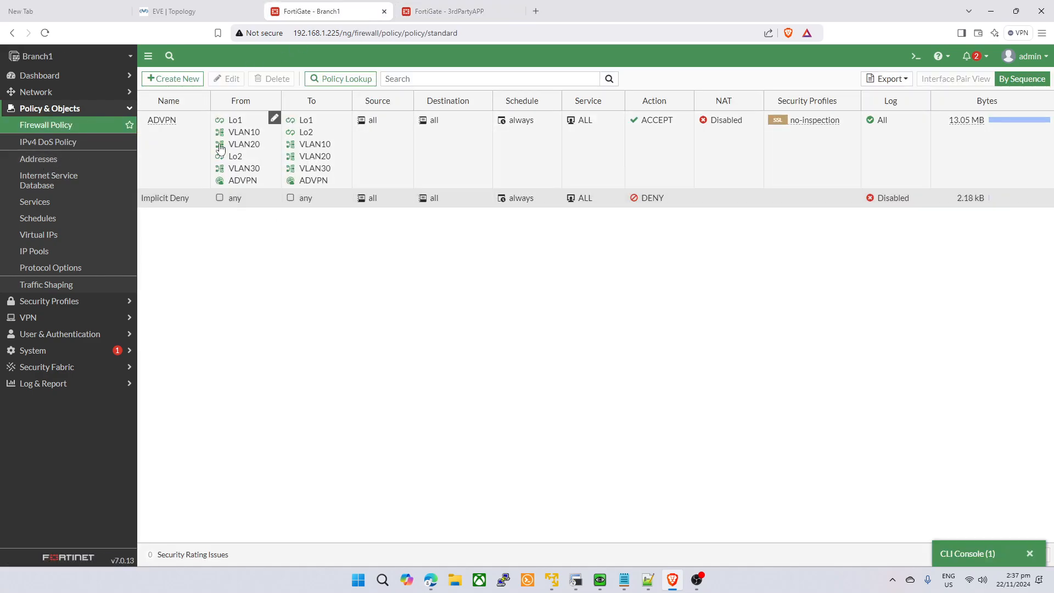
# - Start a new Branch1 policy named BB-APP with VLAN30 as the incoming interface
pyautogui.click(190, 82)
pyautogui.click(467, 13)
pyautogui.click(362, 8)
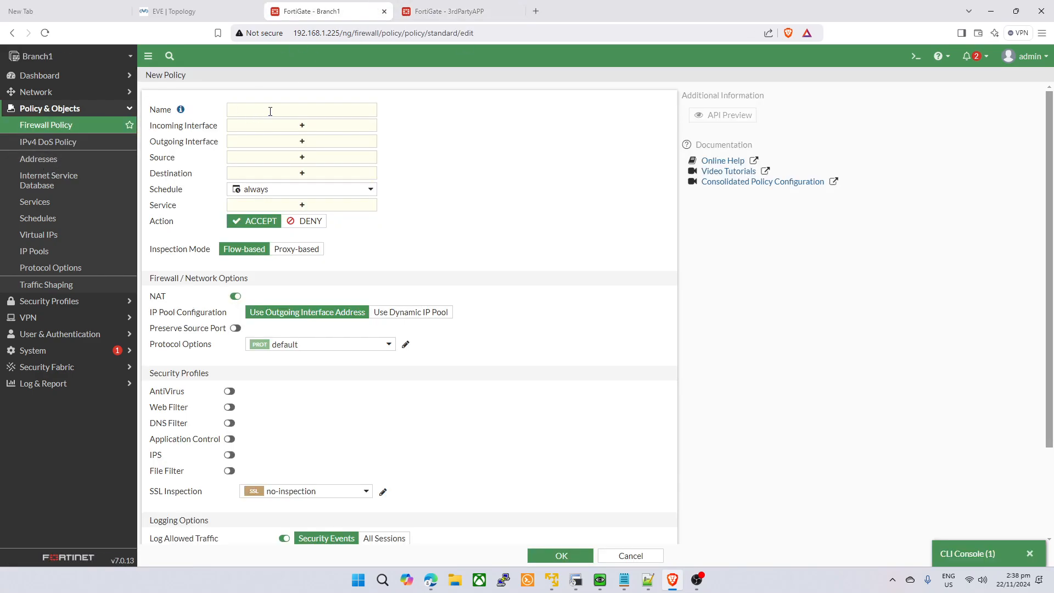
pyautogui.click(270, 111)
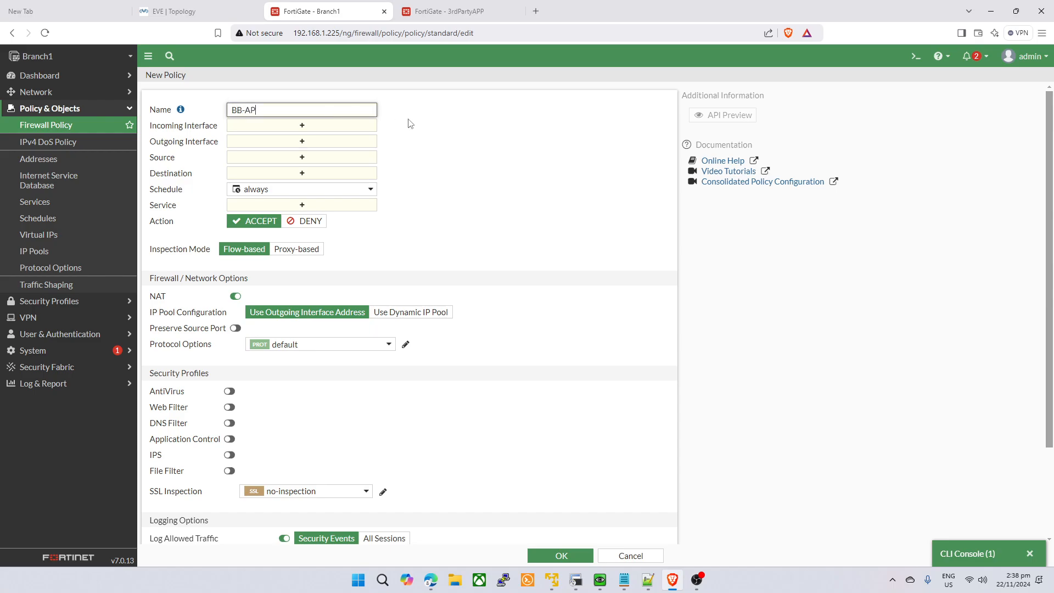
pyautogui.click(354, 127)
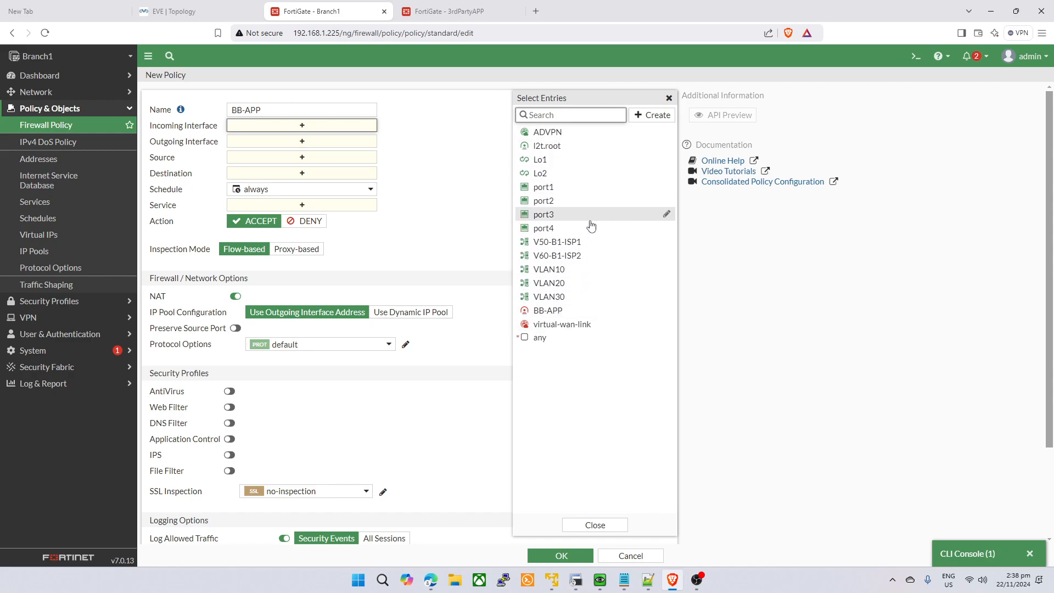
pyautogui.moveTo(591, 223)
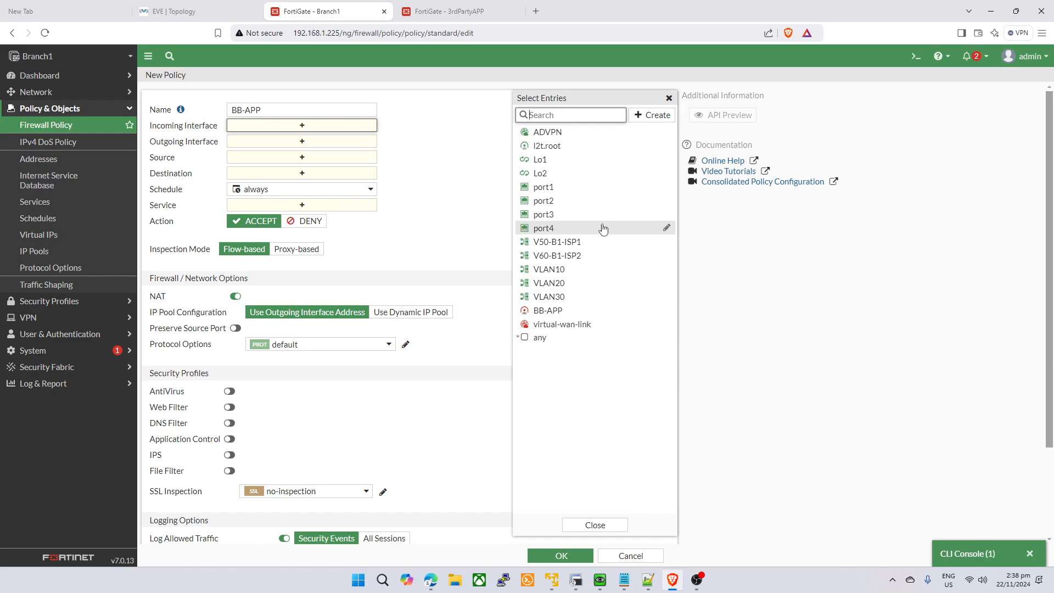
pyautogui.click(536, 301)
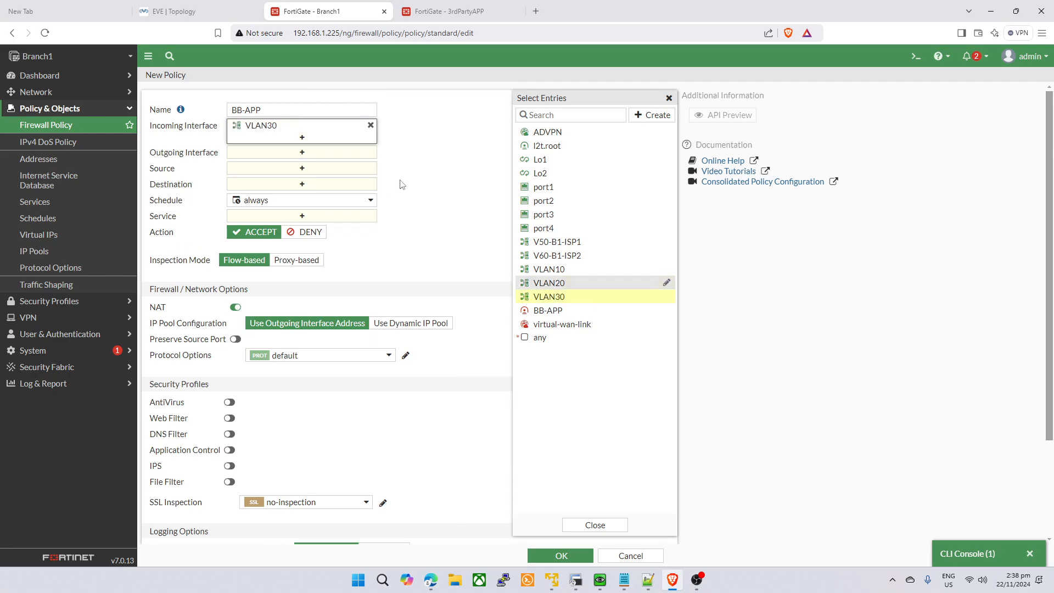
# - Set the outgoing interface to the BB-APP tunnel and the source to VLAN30 address
pyautogui.click(299, 154)
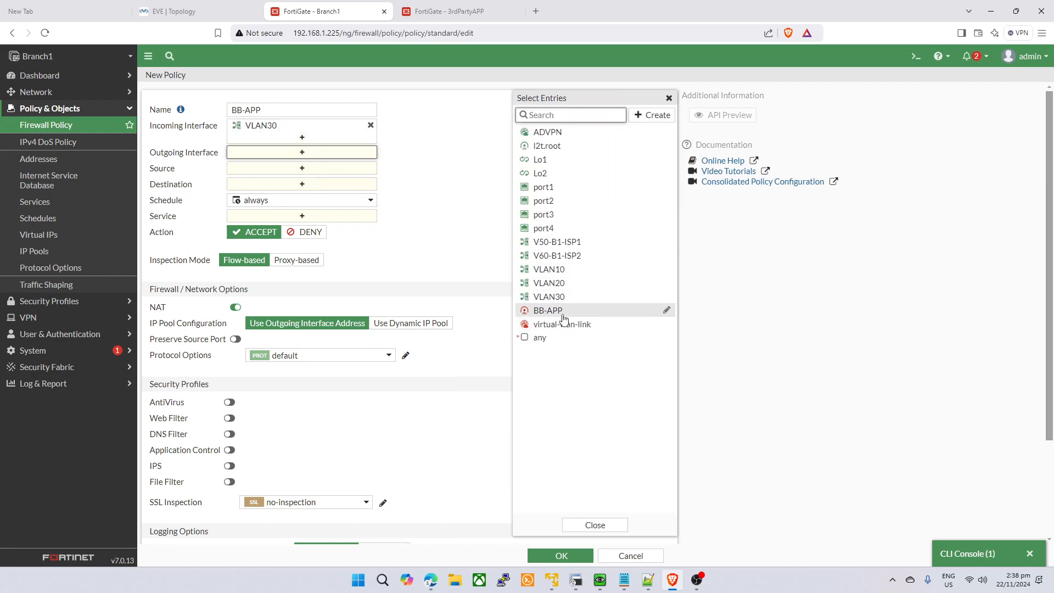
pyautogui.click(564, 311)
pyautogui.click(305, 179)
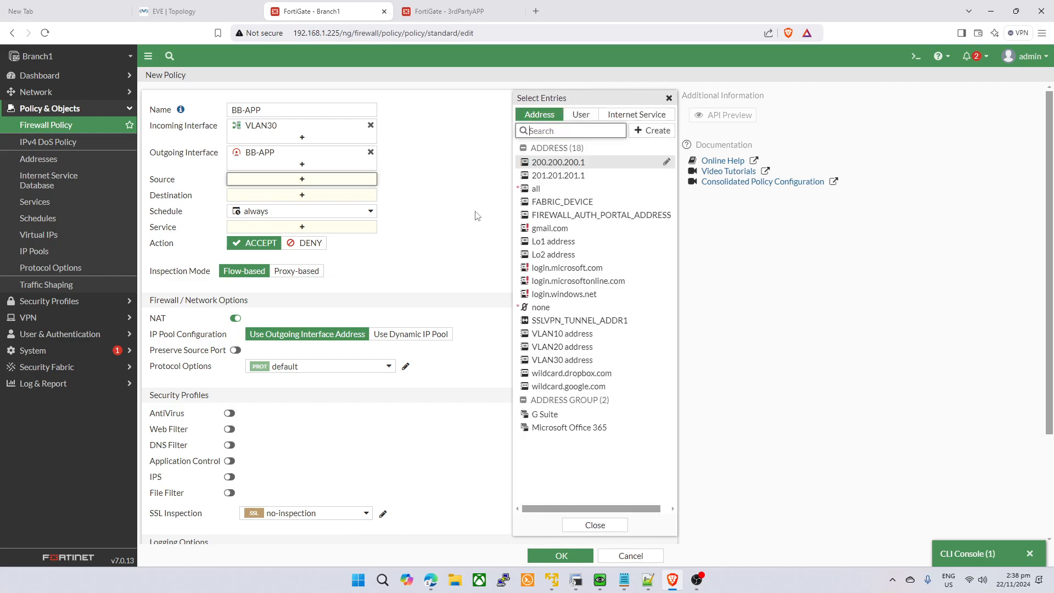
pyautogui.scroll(-3, 475, 258)
pyautogui.scroll(3, 466, 252)
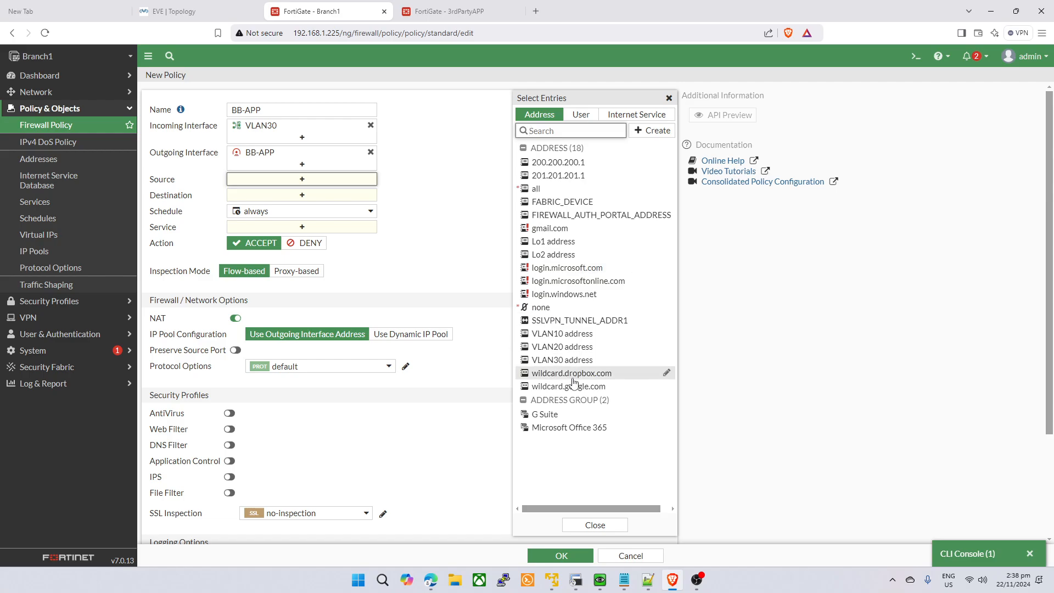
pyautogui.moveTo(560, 367)
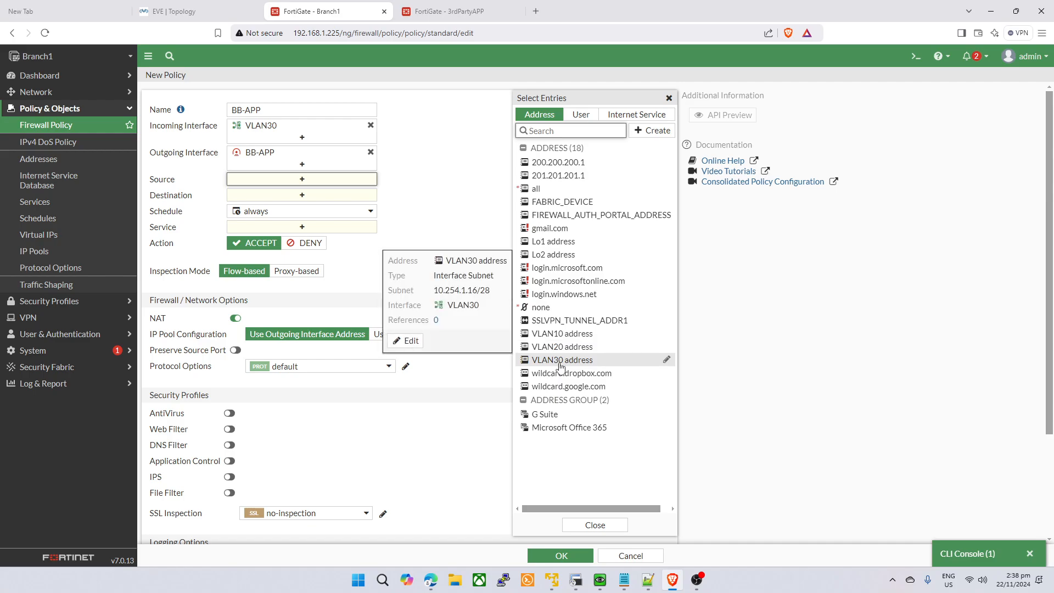
pyautogui.click(561, 361)
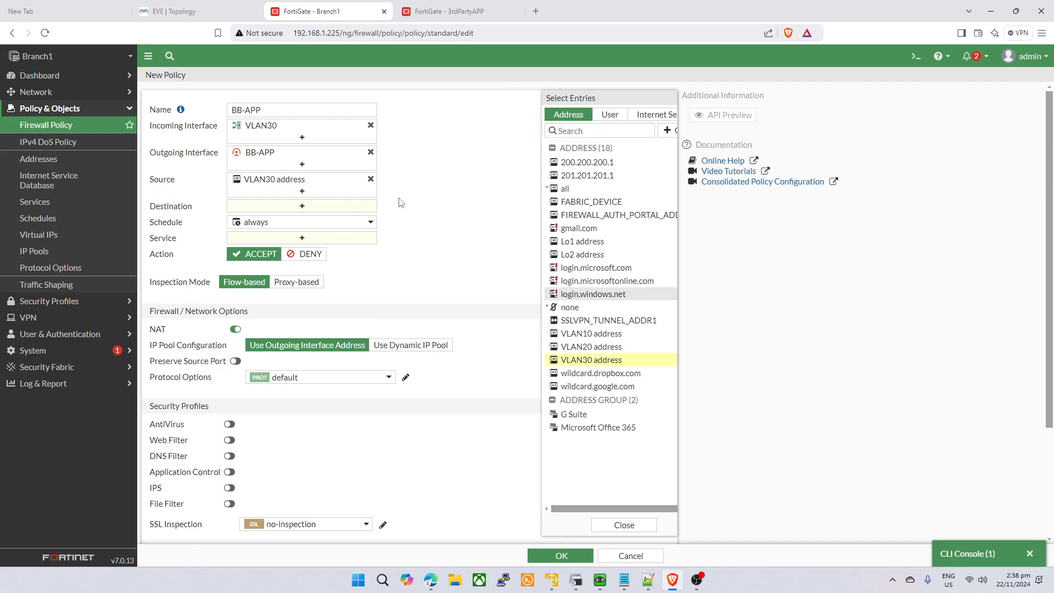
pyautogui.click(322, 206)
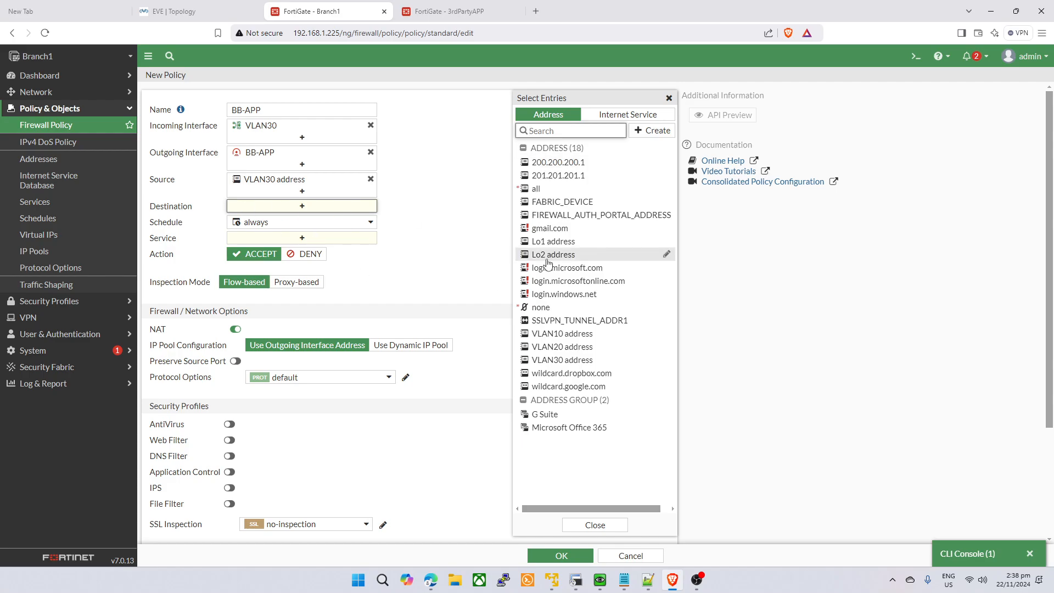
# - Create address BB-SUB for 99.99.99.0/24 and set it as the policy destination
pyautogui.click(652, 130)
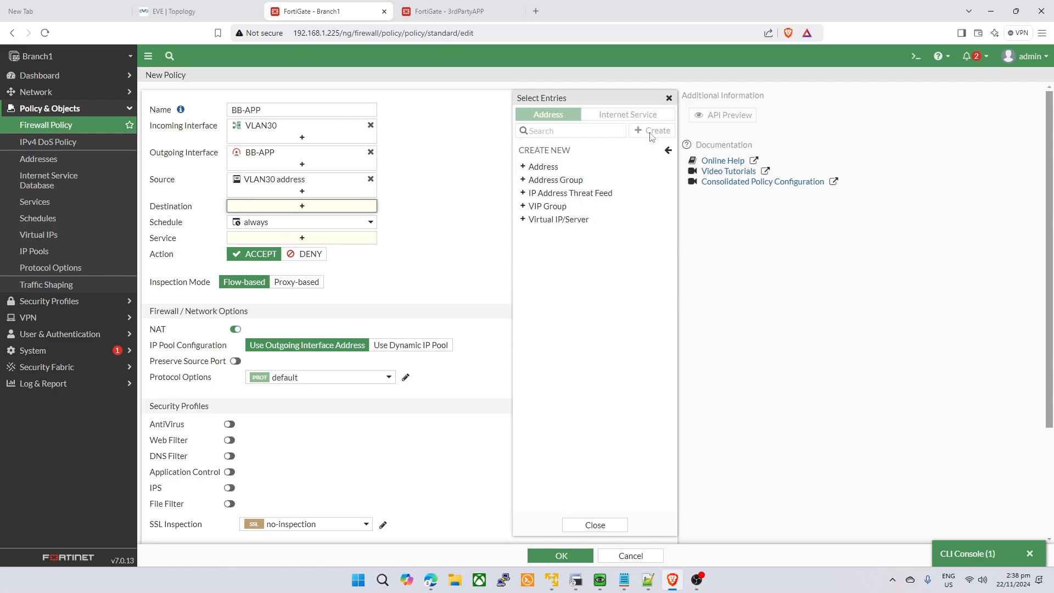
pyautogui.click(603, 160)
pyautogui.click(663, 103)
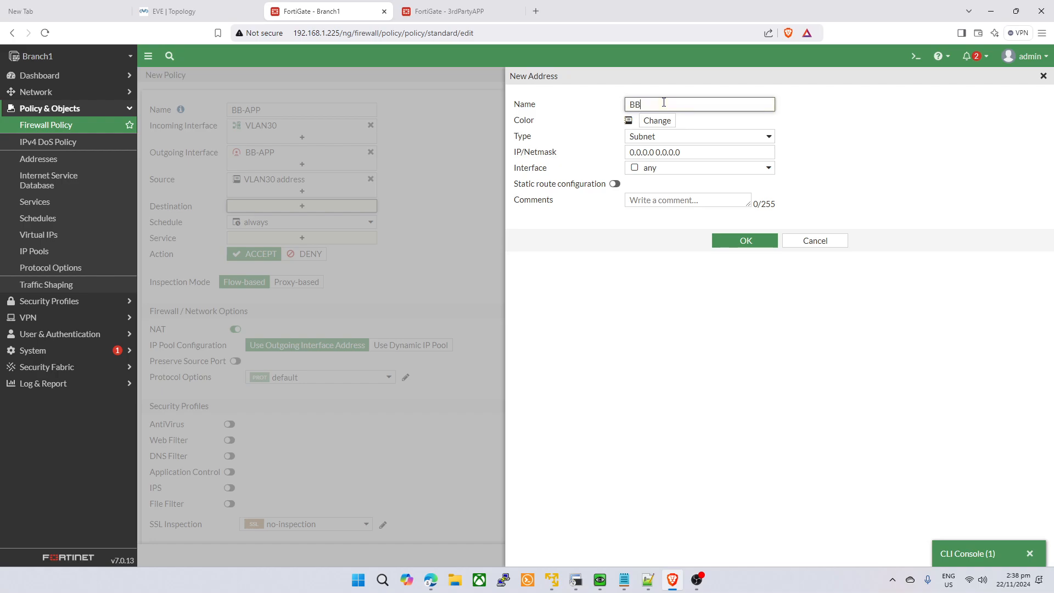
pyautogui.click(744, 153)
pyautogui.write('99.99.99.0/24')
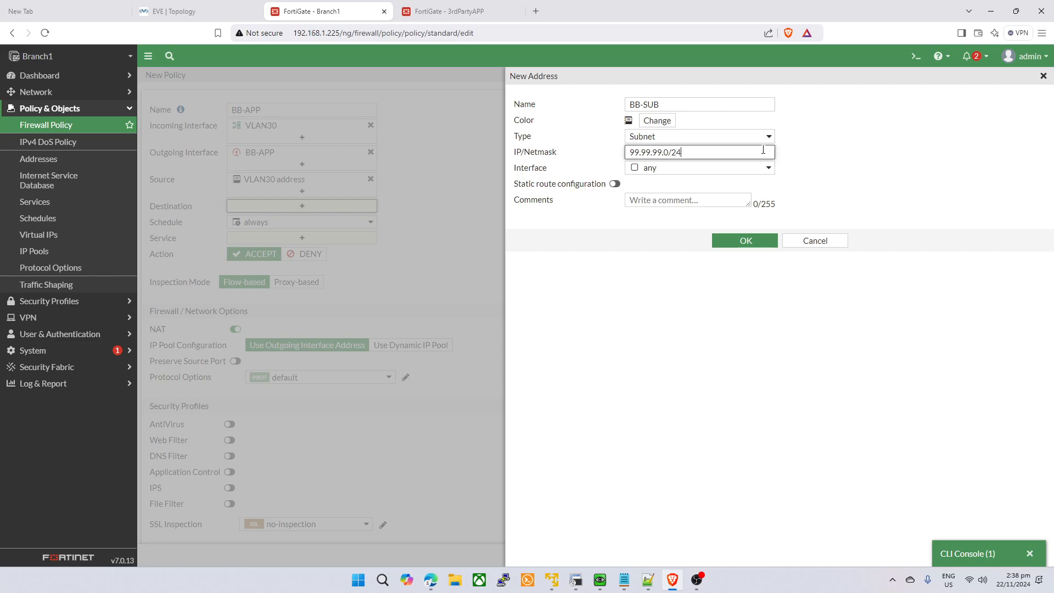
pyautogui.click(744, 241)
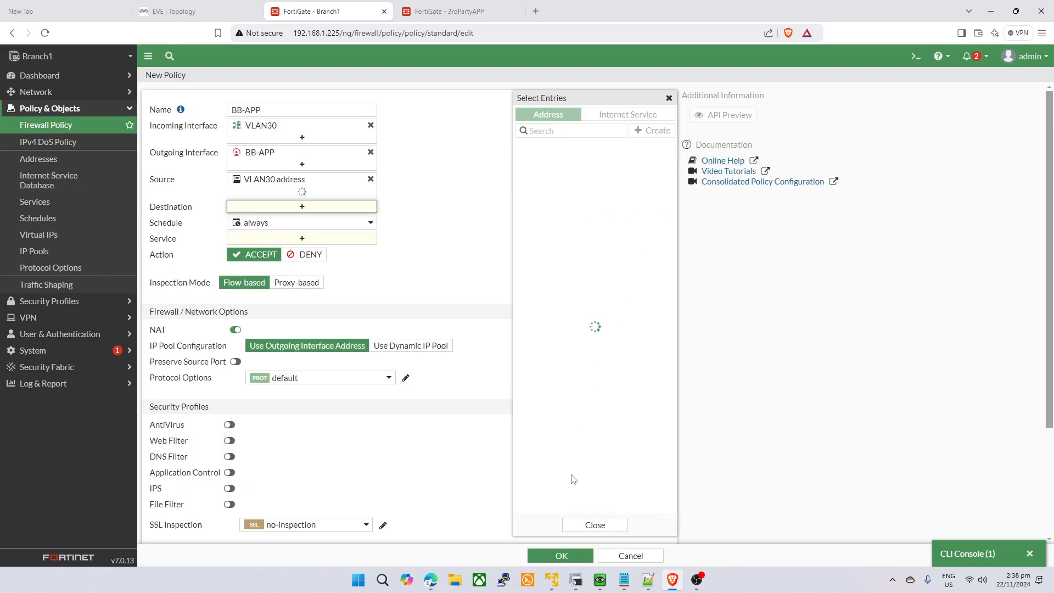
pyautogui.click(555, 201)
pyautogui.click(292, 242)
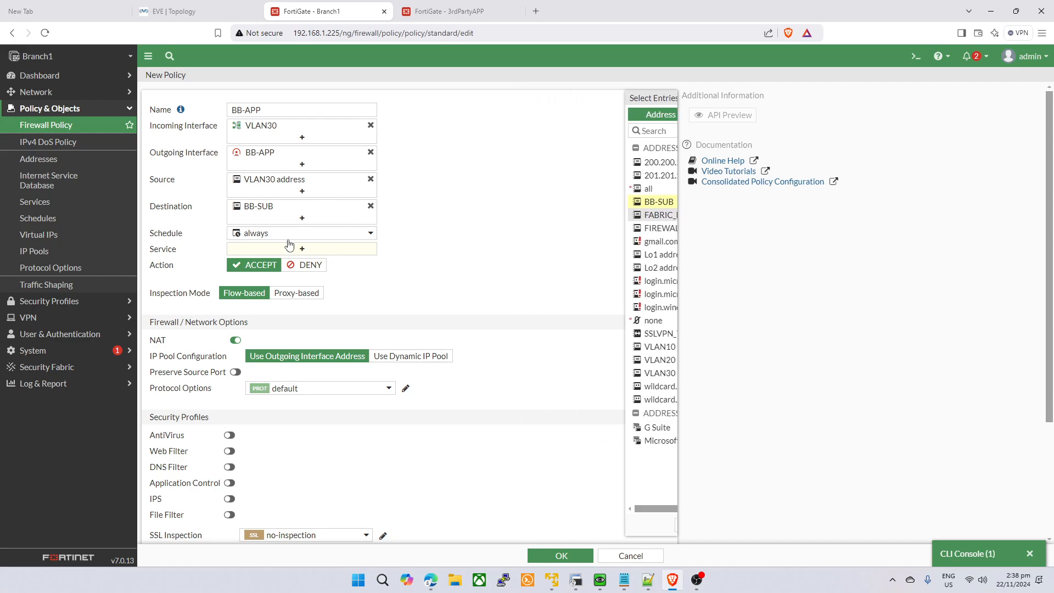
# - Set the policy service to ALL
pyautogui.click(292, 252)
pyautogui.click(551, 146)
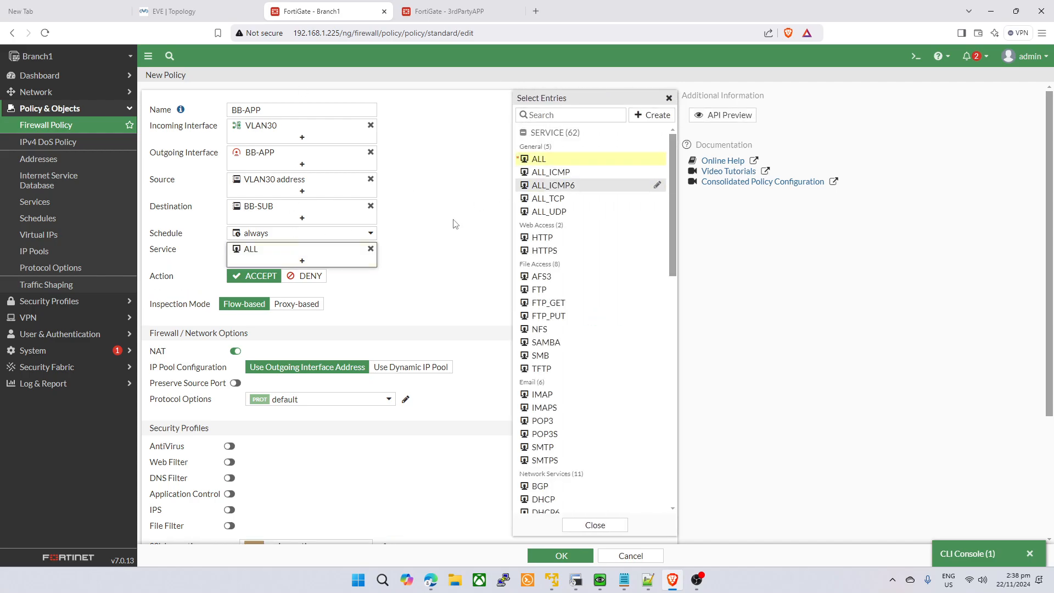
pyautogui.click(454, 223)
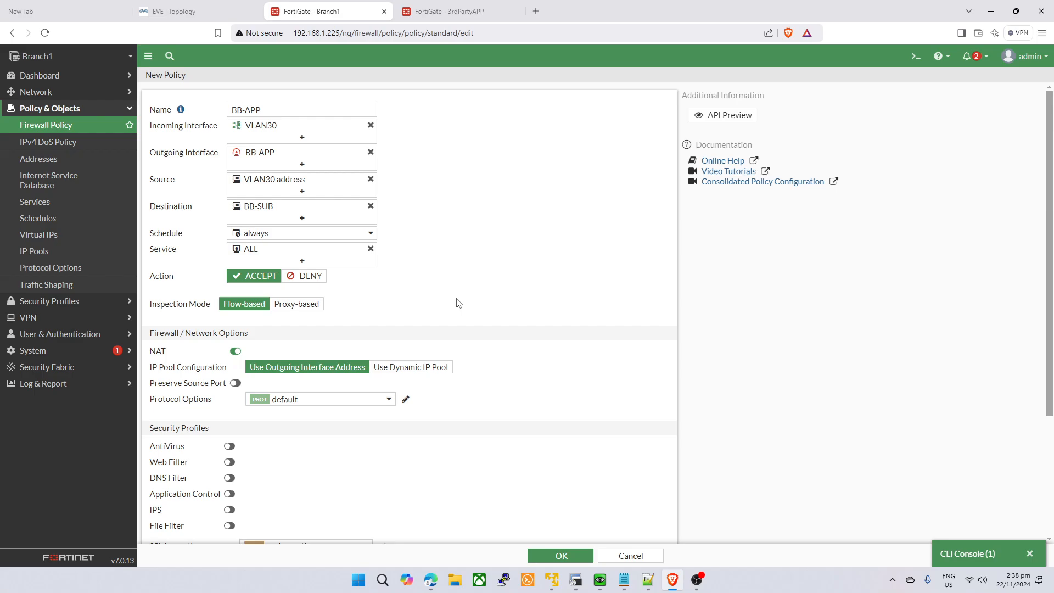
# - Enable NAT using the dynamic IP pool BB-APP
pyautogui.click(417, 366)
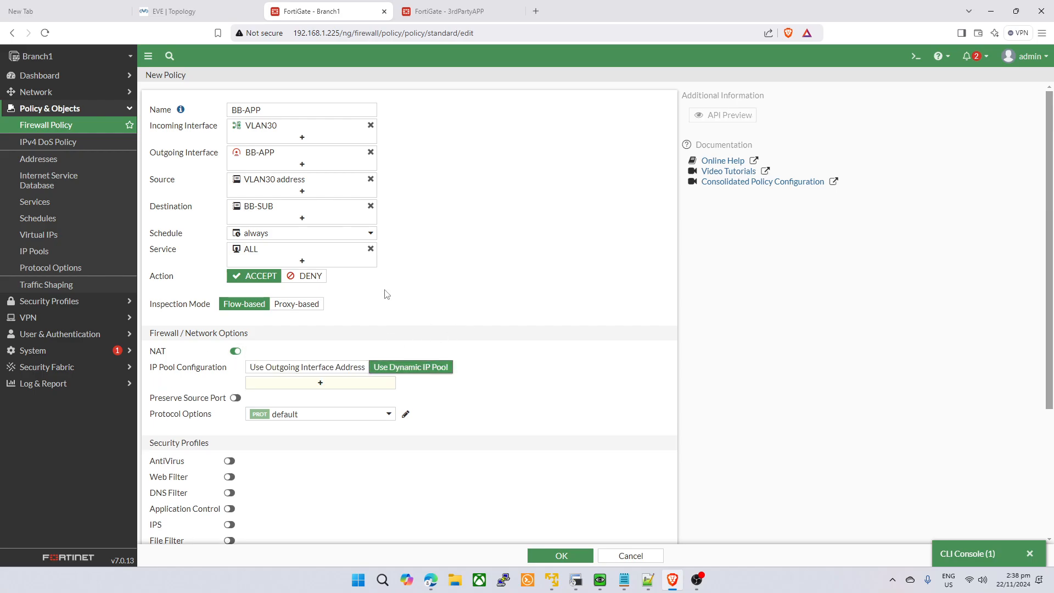
pyautogui.click(321, 383)
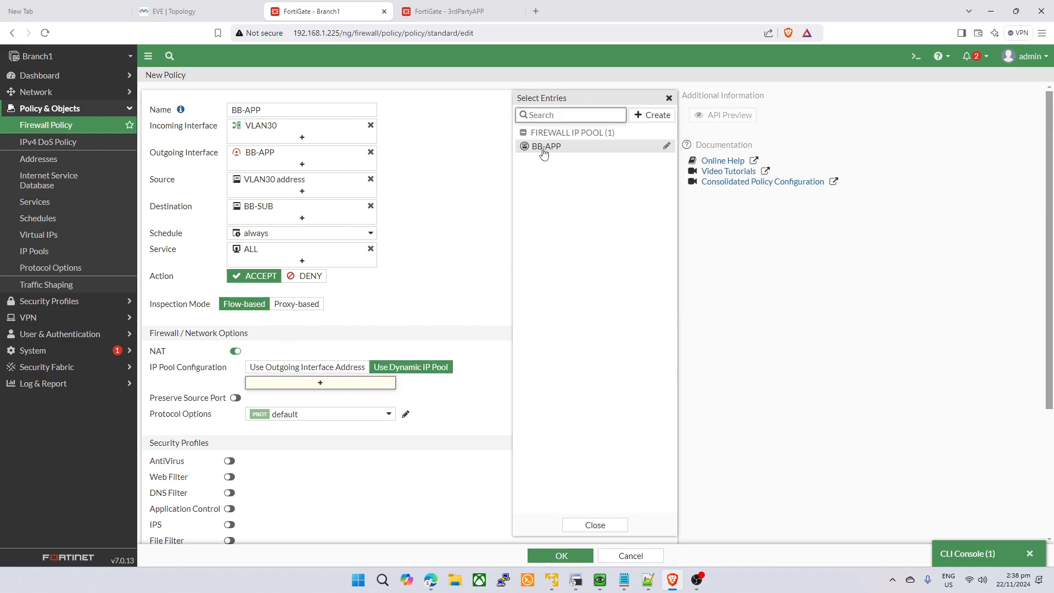
pyautogui.click(543, 147)
pyautogui.click(447, 217)
pyautogui.scroll(-2, 463, 348)
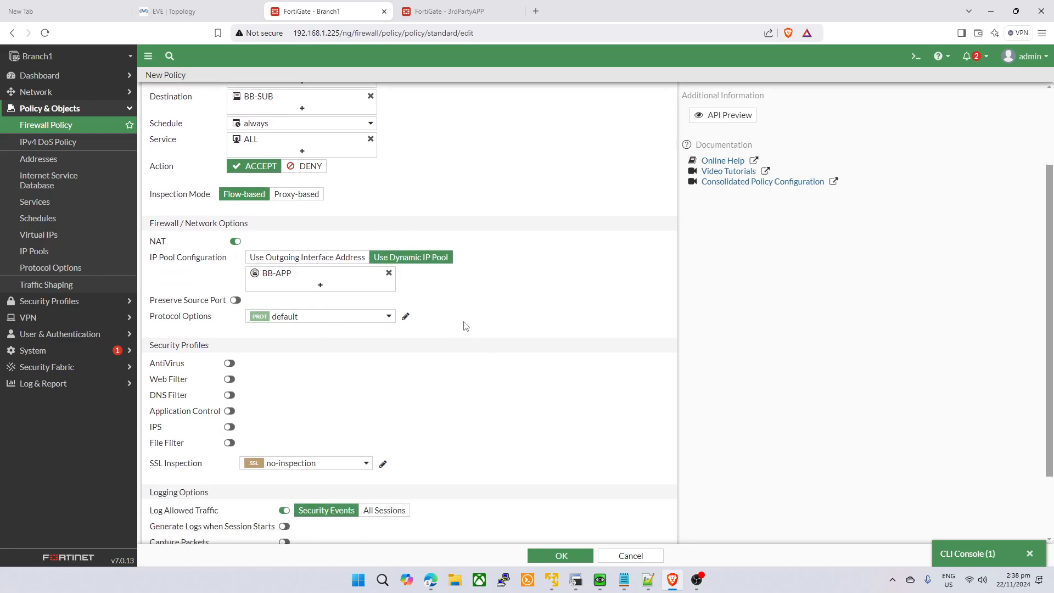
pyautogui.scroll(-2, 527, 340)
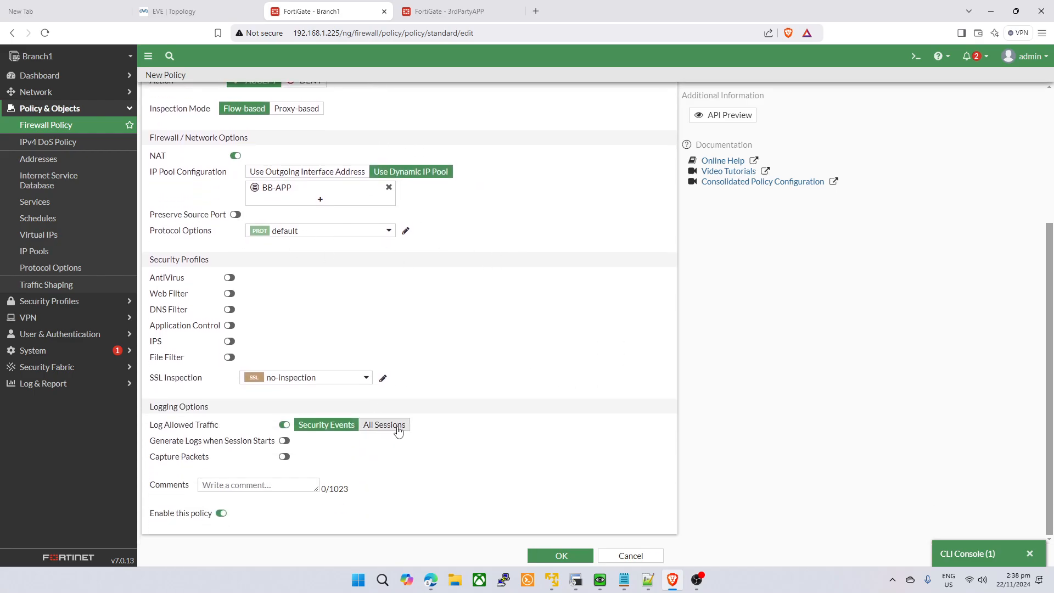
# - Leave antivirus off and set Log Allowed Traffic to All Sessions
pyautogui.click(230, 278)
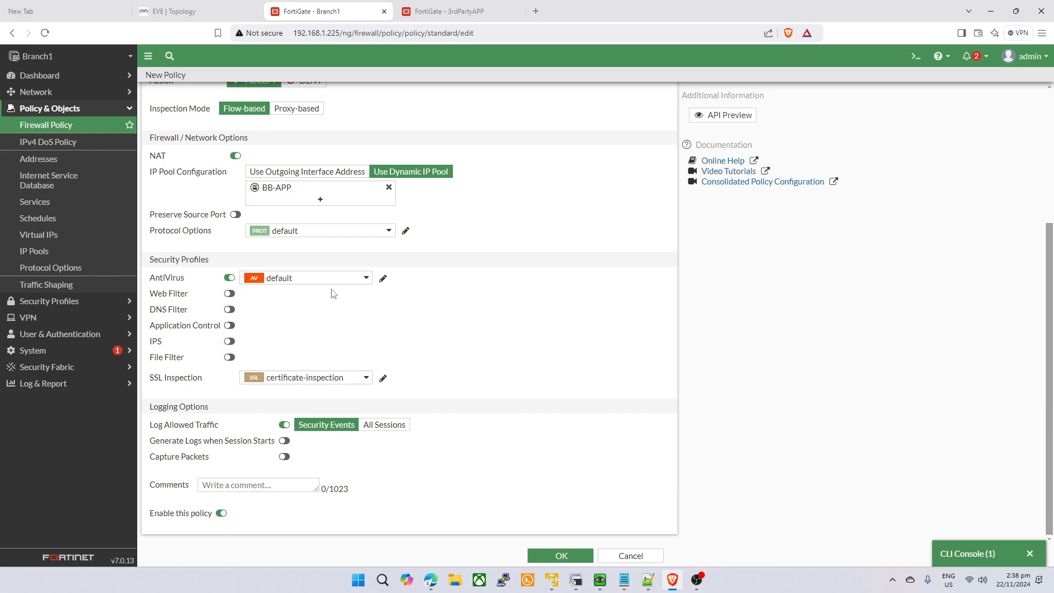
pyautogui.click(324, 279)
pyautogui.click(229, 278)
pyautogui.click(227, 277)
pyautogui.click(229, 279)
pyautogui.click(384, 425)
pyautogui.scroll(4, 559, 247)
pyautogui.scroll(-2, 493, 430)
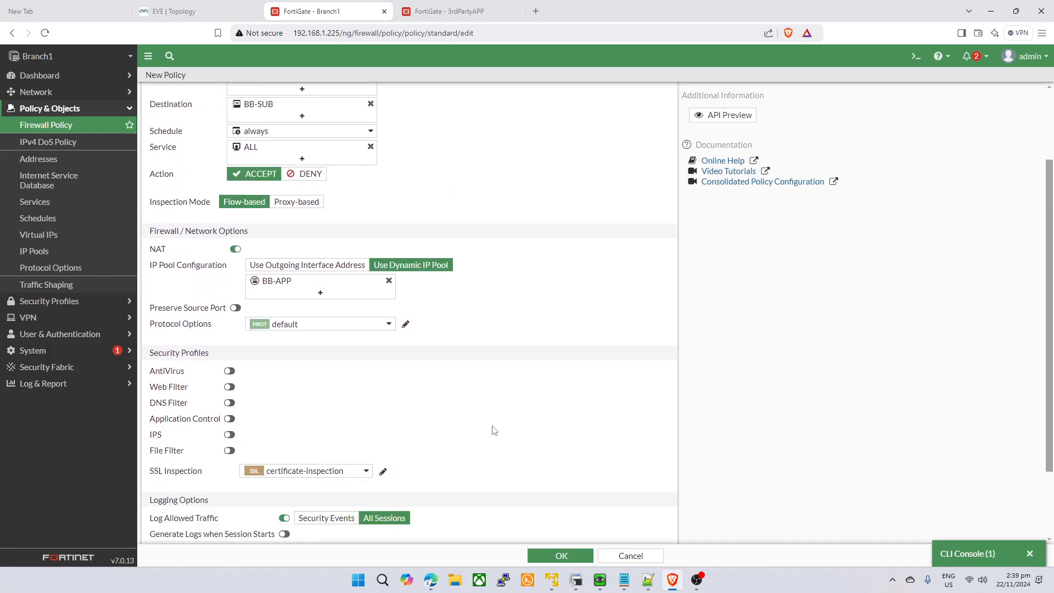
pyautogui.scroll(-2, 493, 429)
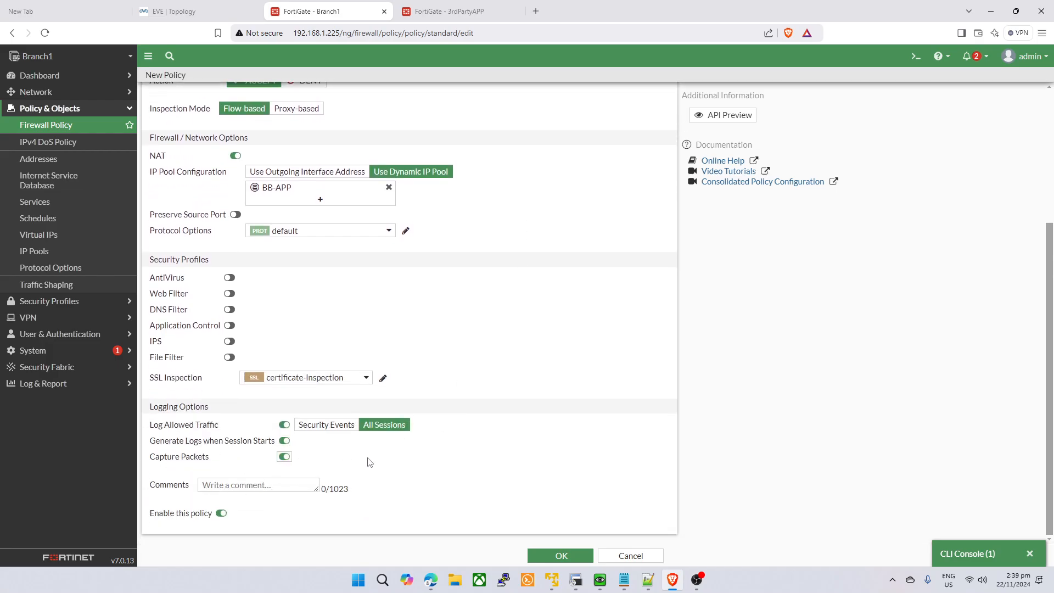
pyautogui.scroll(4, 379, 417)
# - Turn off Capture Packets and save the BB-APP policy
pyautogui.click(560, 555)
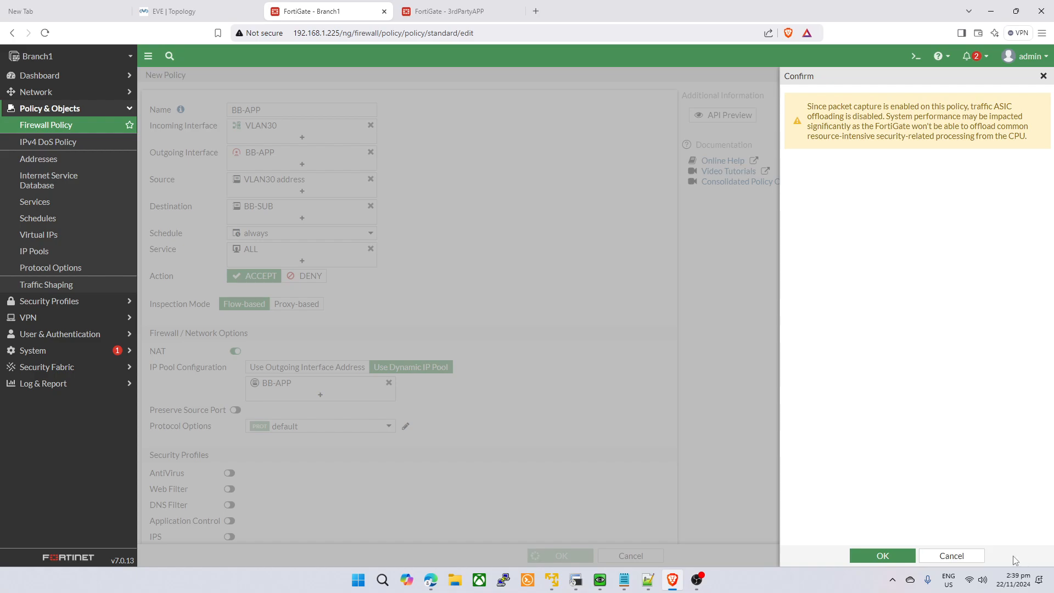
pyautogui.click(950, 555)
pyautogui.scroll(-4, 358, 408)
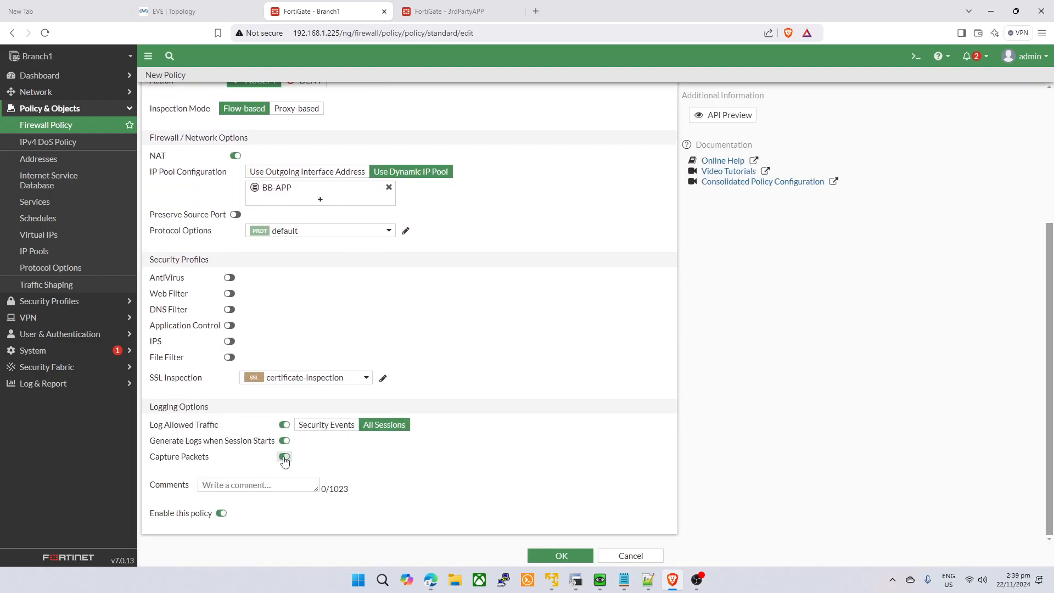
pyautogui.click(285, 458)
pyautogui.click(561, 555)
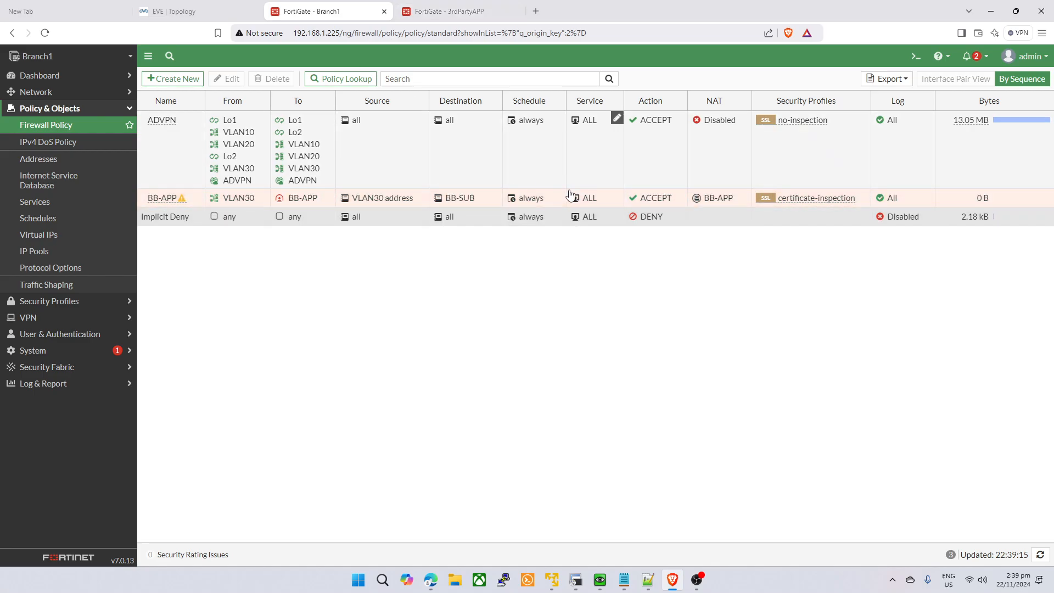
# - Start a new firewall policy on the 3rdPartyAPP firewall
pyautogui.hotkey('ctrl', 'Tab')
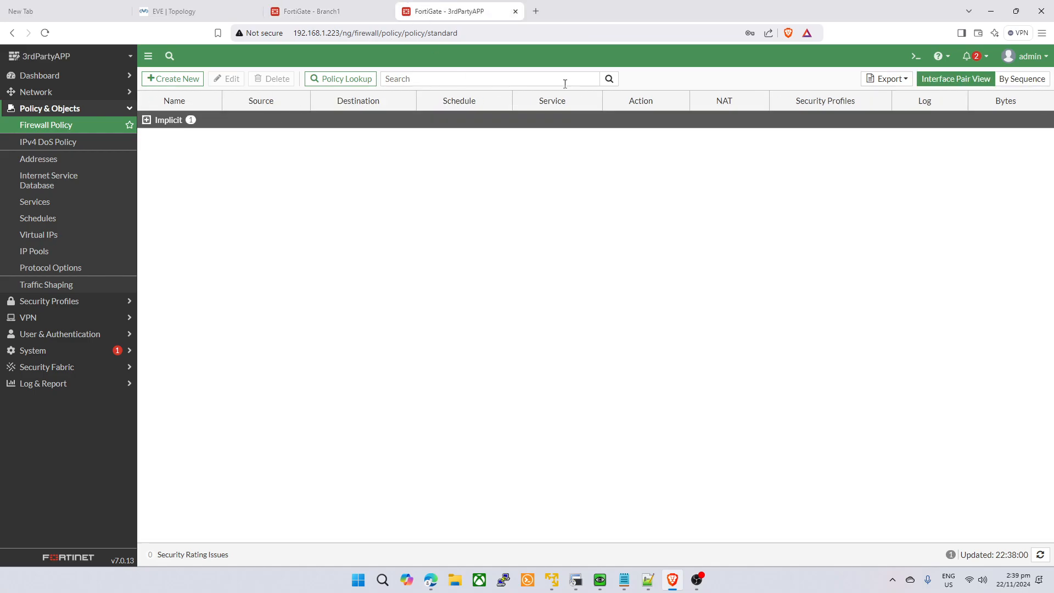
pyautogui.click(64, 127)
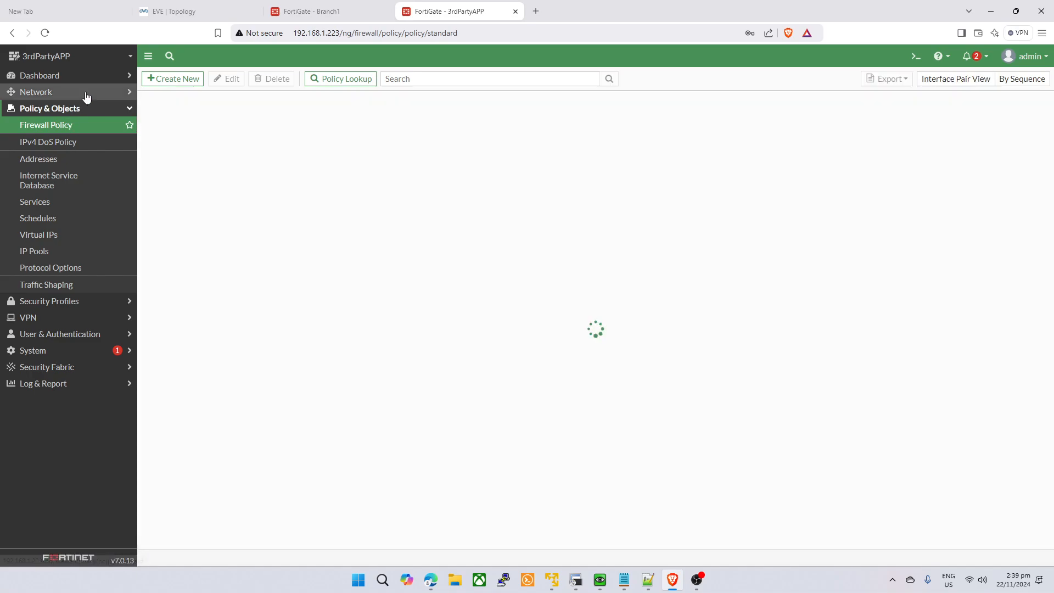
pyautogui.click(86, 93)
pyautogui.click(82, 292)
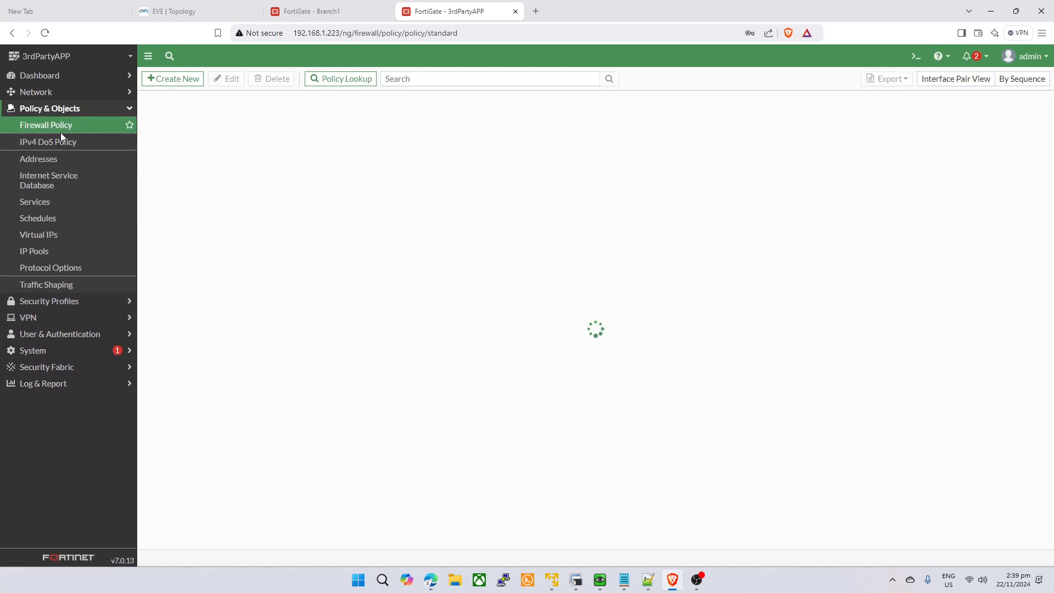
pyautogui.click(161, 79)
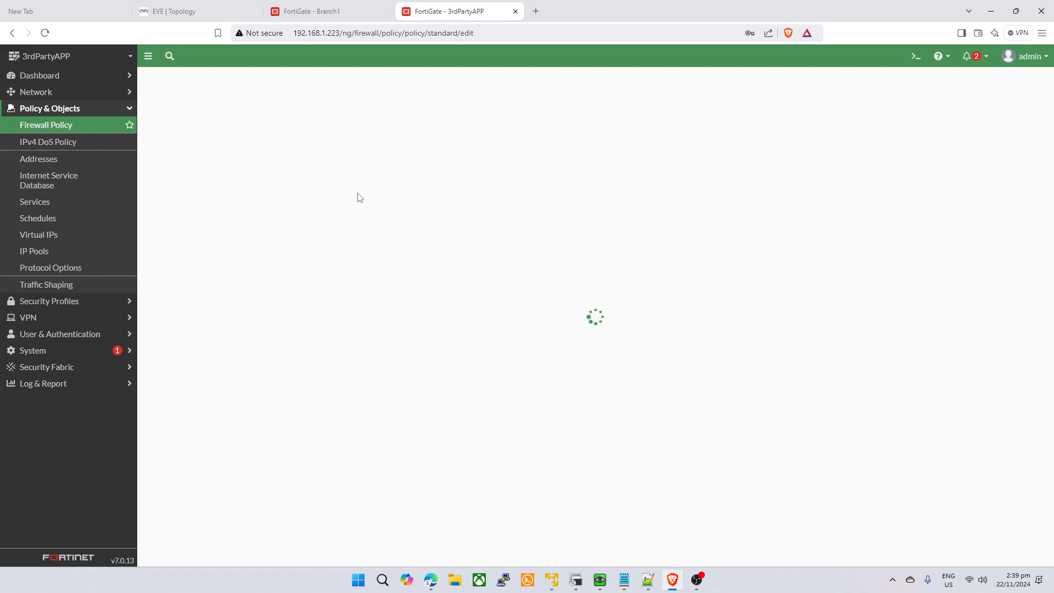
# - Name the new policy to-CLIENT1, correcting the typo
pyautogui.click(322, 135)
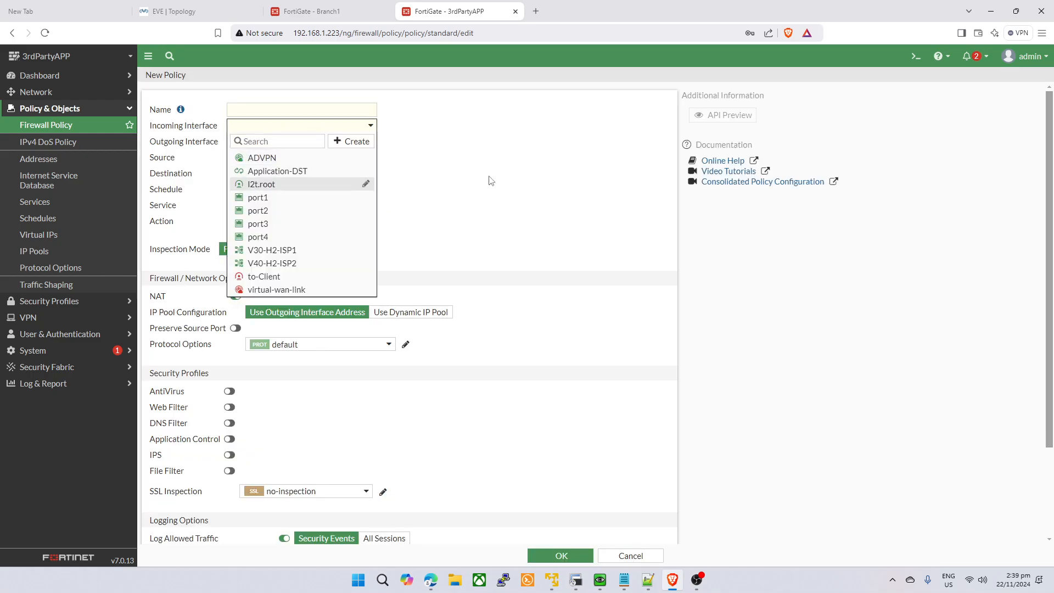
pyautogui.click(298, 113)
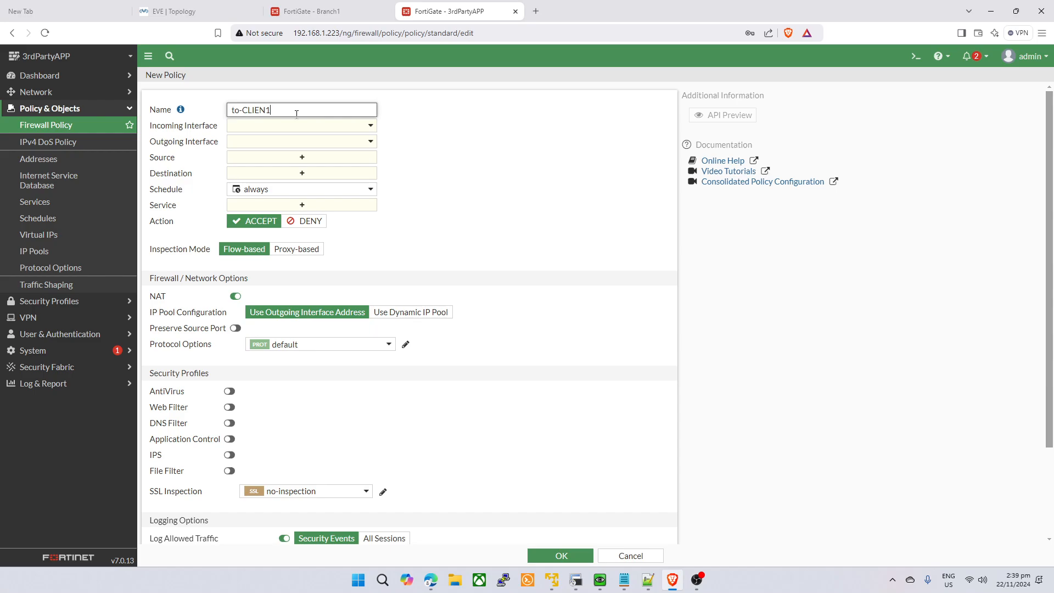
pyautogui.write('to-CLIEN1')
pyautogui.press('Tab')
pyautogui.hotkey('shift', 'Tab')
pyautogui.press('Right')
pyautogui.press('BackSpace')
# - Set incoming interface Application-DST and outgoing interface to-Client
pyautogui.click(329, 125)
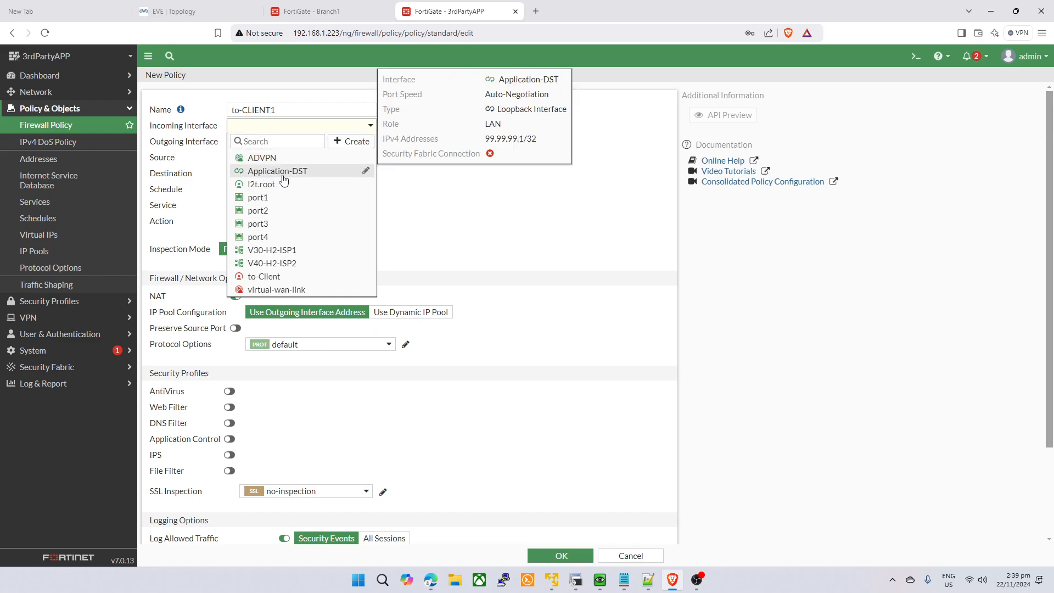
pyautogui.click(281, 172)
pyautogui.click(364, 144)
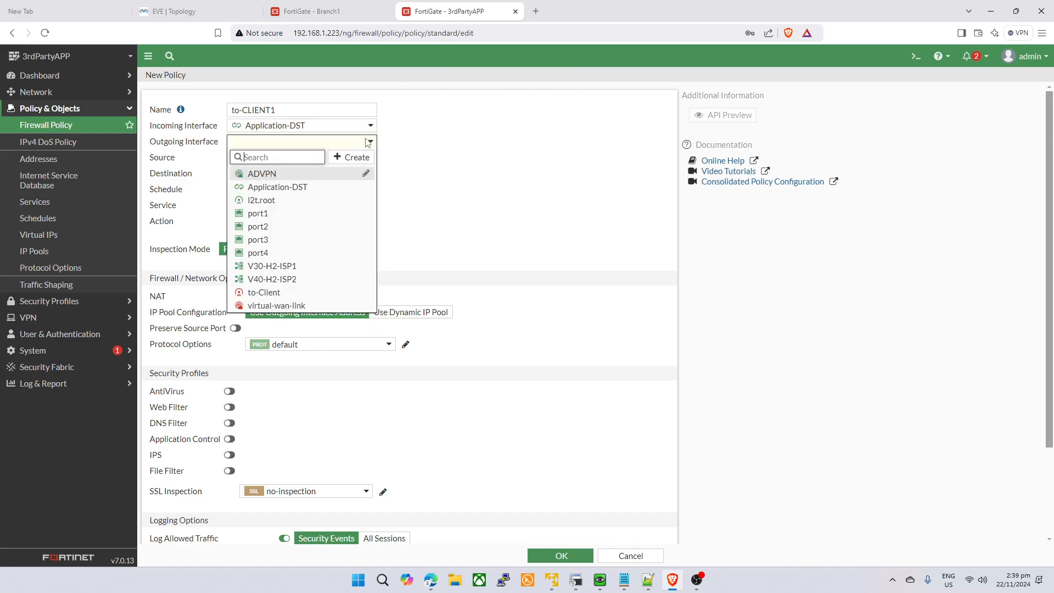
pyautogui.click(281, 293)
# - Use source all, destination all and service ALL
pyautogui.click(325, 158)
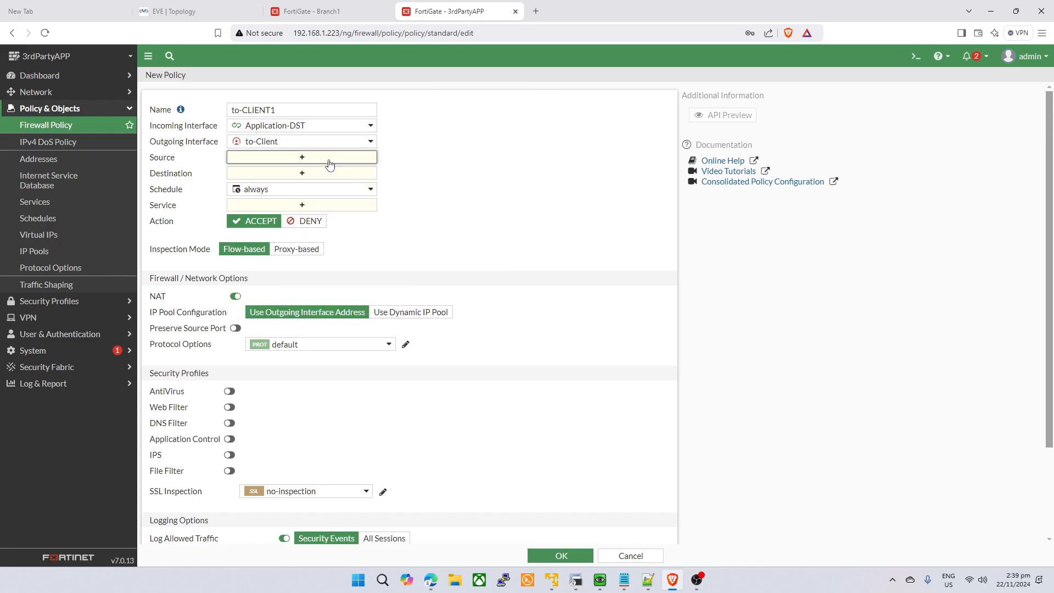
pyautogui.click(567, 162)
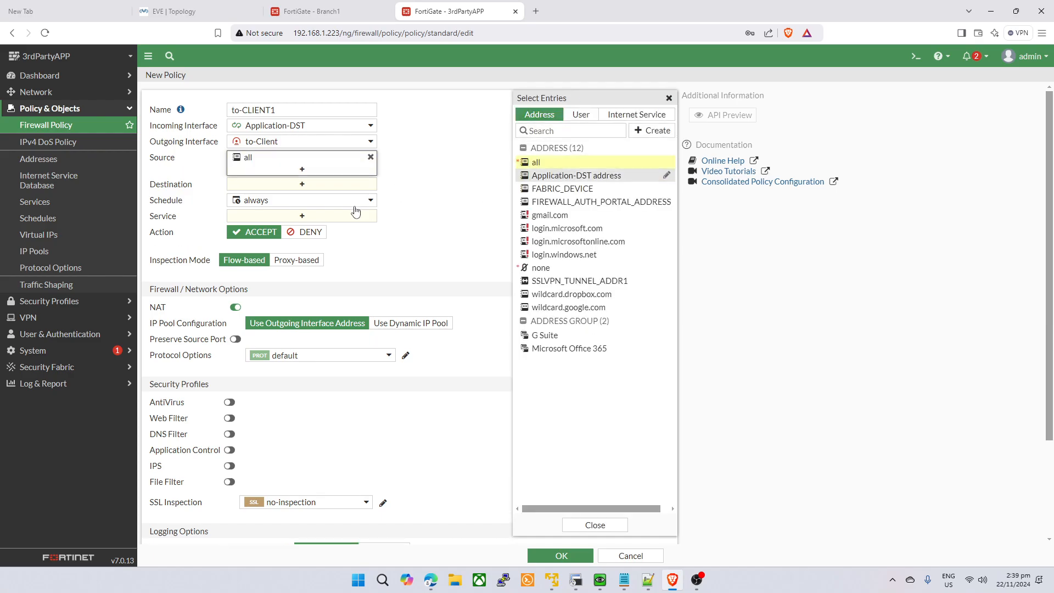
pyautogui.click(302, 184)
pyautogui.click(549, 162)
pyautogui.click(335, 227)
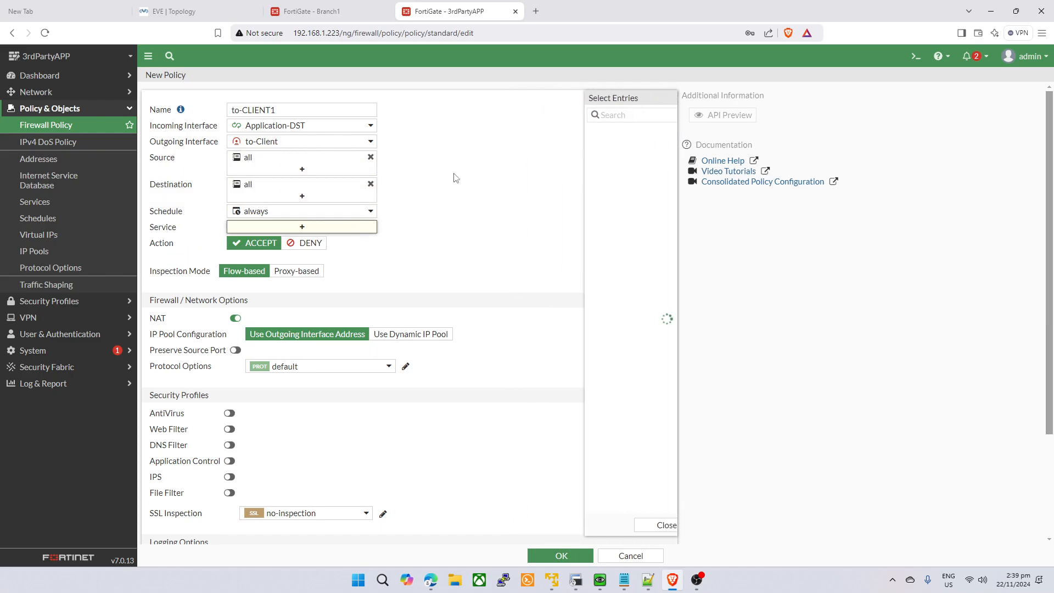
pyautogui.click(546, 158)
pyautogui.moveTo(467, 198); pyautogui.dragTo(428, 220)
# - Disable NAT, log all sessions, and save the to-CLIENT1 policy
pyautogui.click(236, 329)
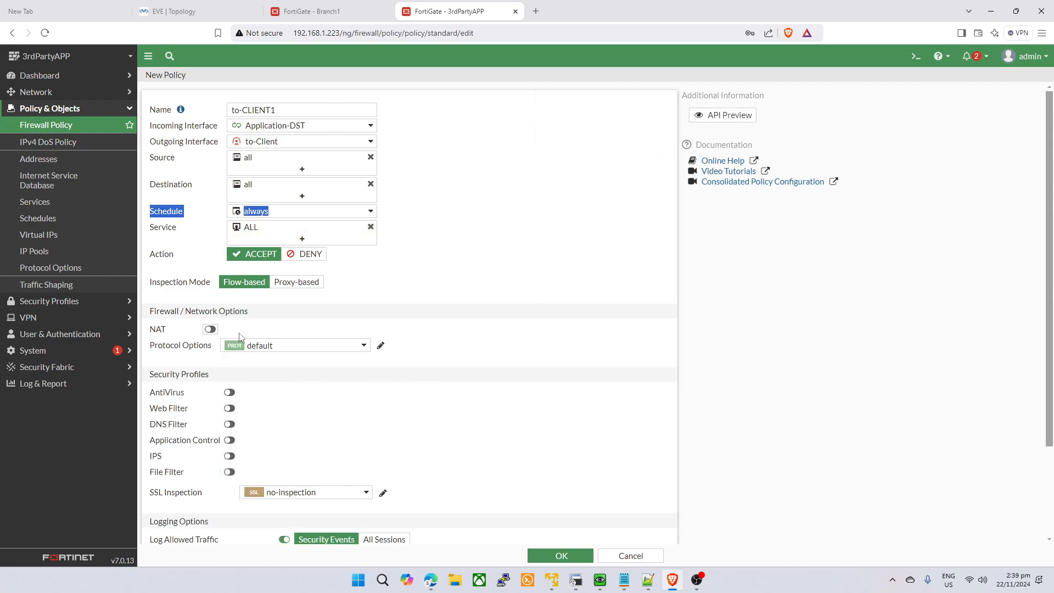
pyautogui.scroll(-2, 461, 266)
pyautogui.click(383, 425)
pyautogui.scroll(3, 384, 425)
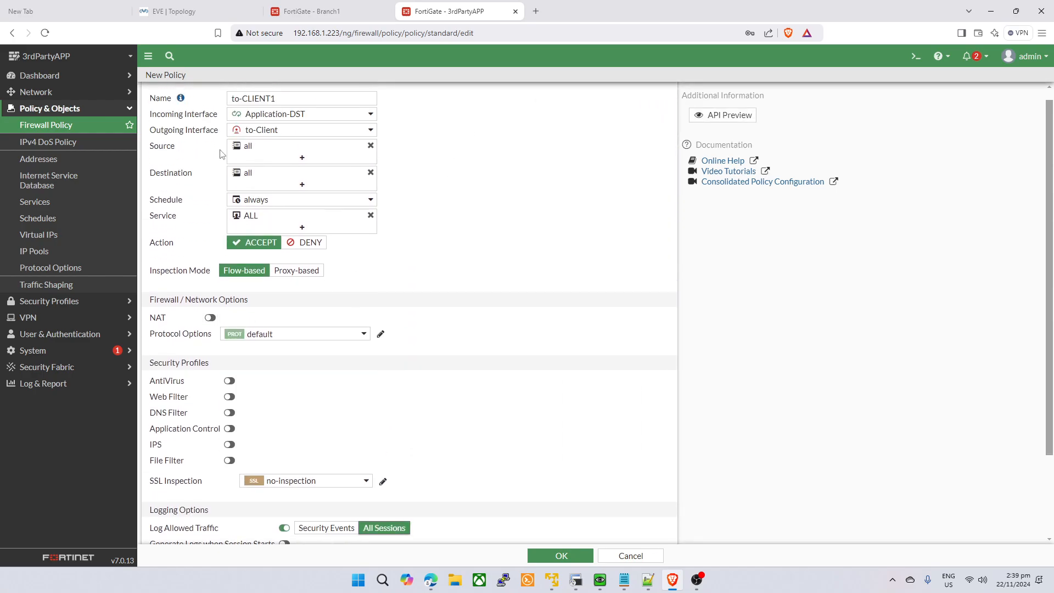
pyautogui.click(561, 556)
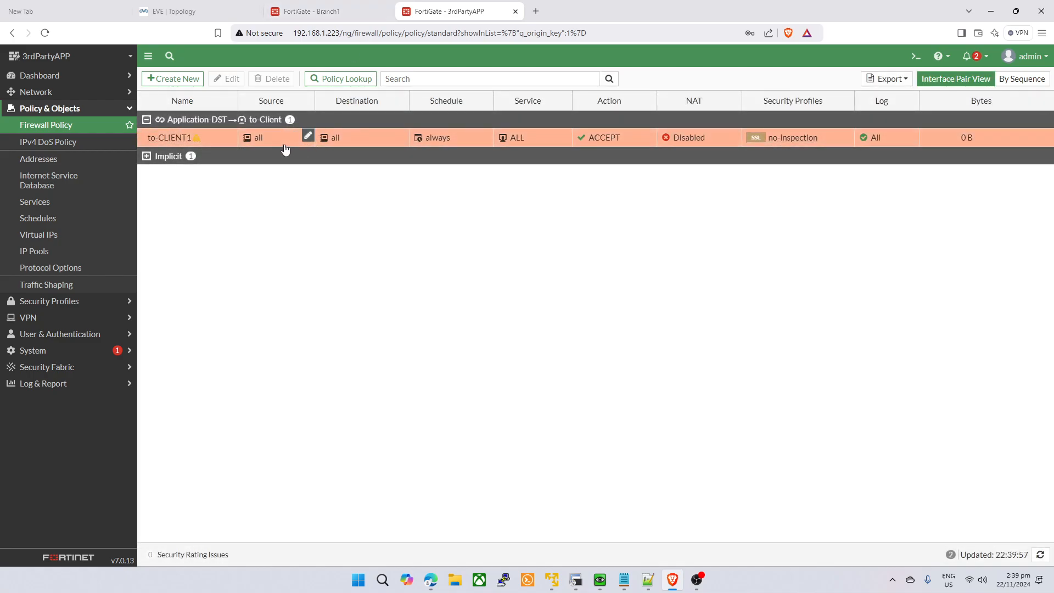
# - Clone to-CLIENT1 in reverse and enable the cloned policy
pyautogui.rightClick(285, 149)
pyautogui.click(332, 242)
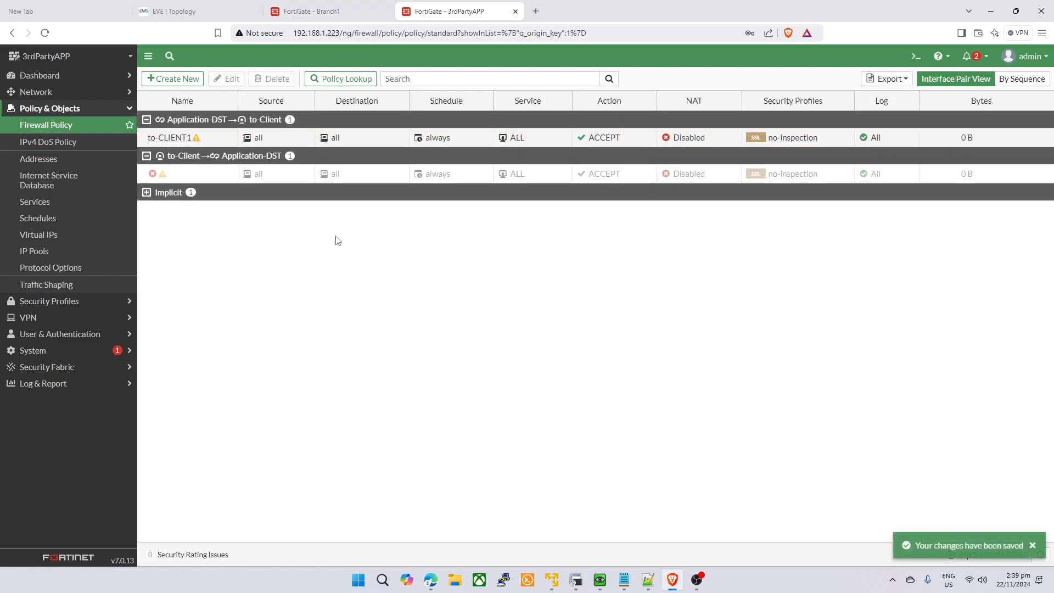
pyautogui.rightClick(297, 177)
pyautogui.moveTo(307, 205)
pyautogui.click(343, 202)
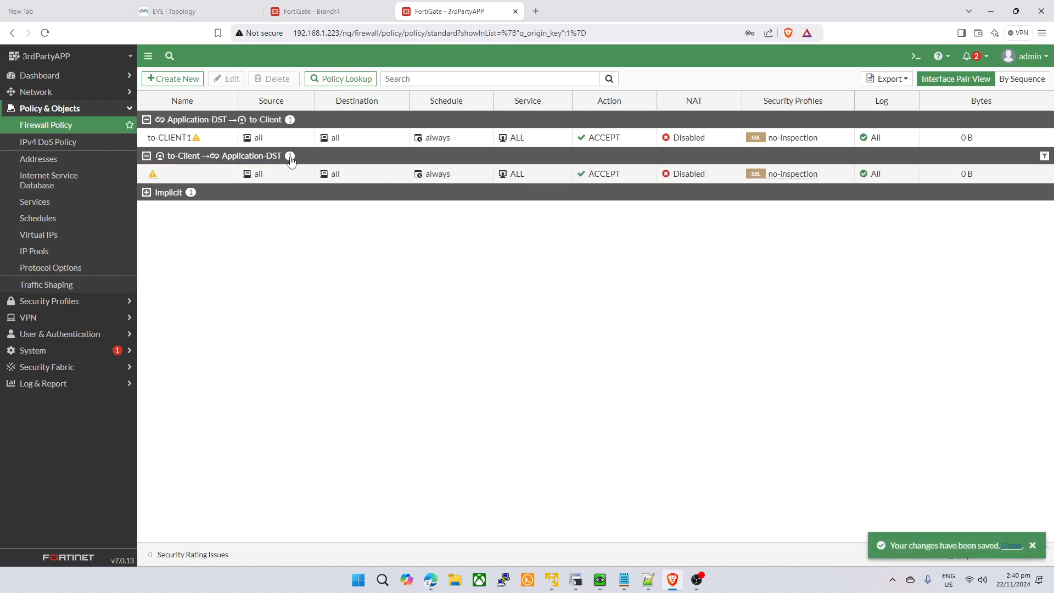
# - View policies by sequence, select the reverse to-Client policy, then go to Branch1
pyautogui.click(1021, 78)
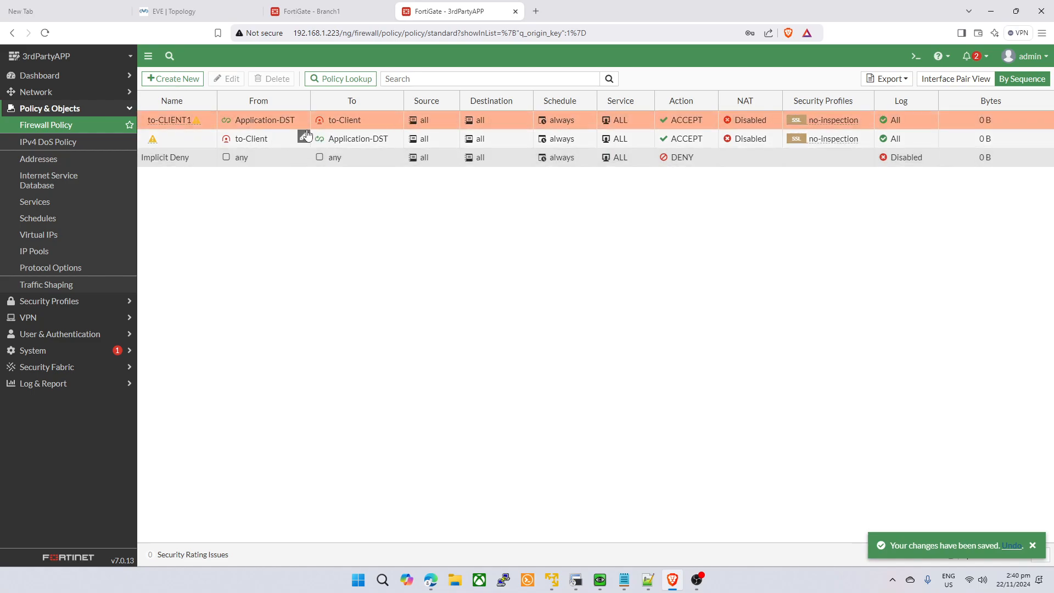
pyautogui.click(357, 140)
pyautogui.moveTo(356, 144)
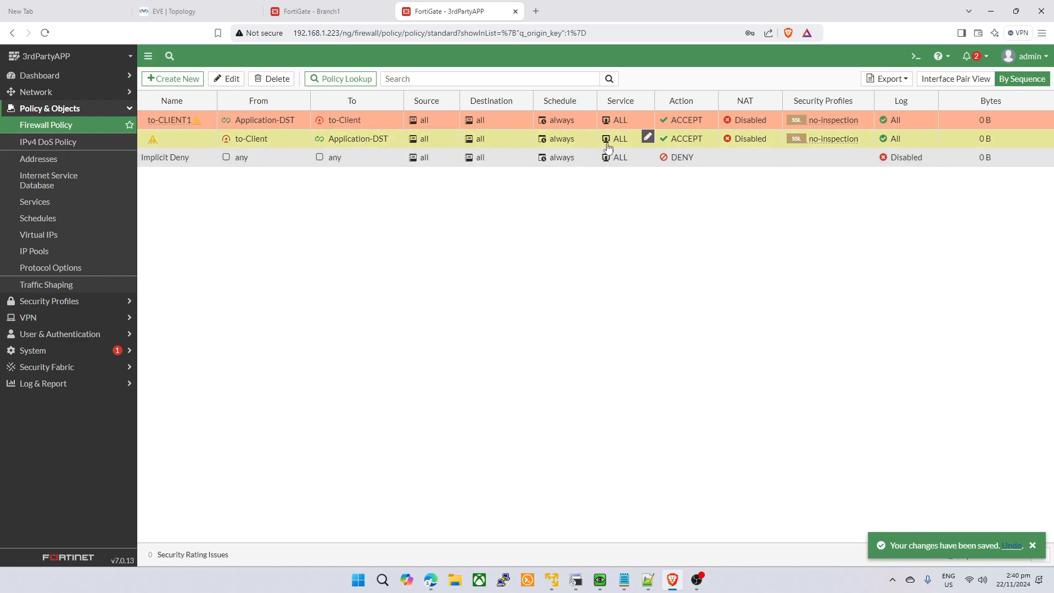
pyautogui.click(324, 11)
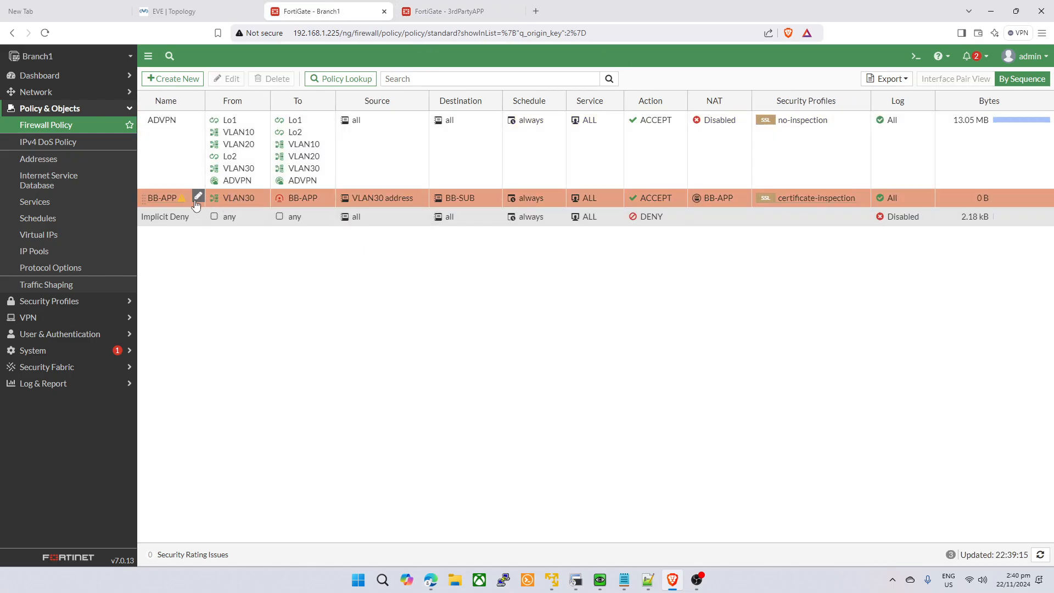
# - Open Static Routes on both firewalls and start a new route on each
pyautogui.click(70, 175)
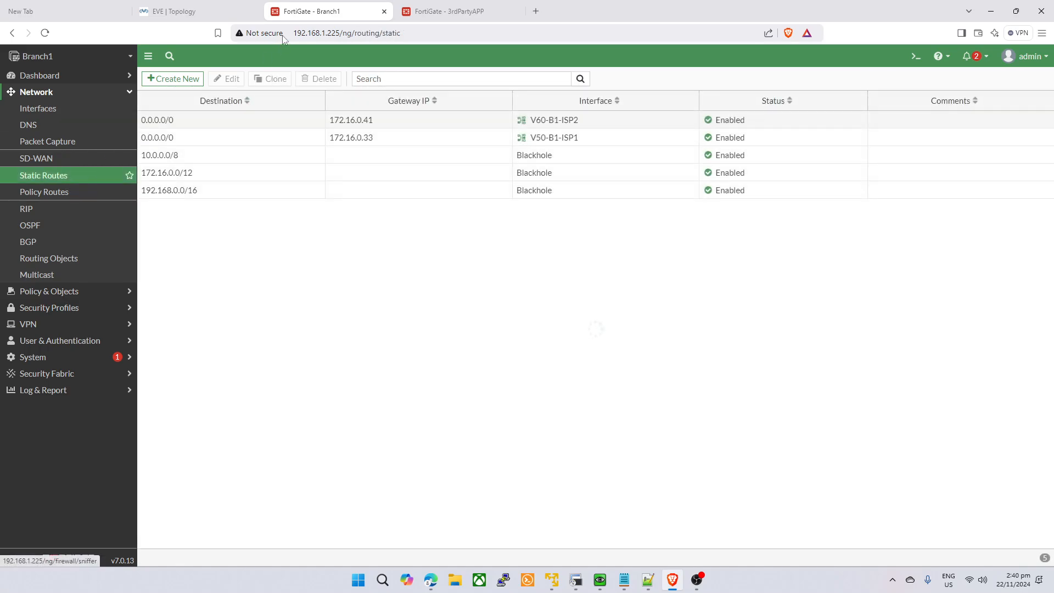
pyautogui.click(439, 11)
pyautogui.click(92, 92)
pyautogui.click(65, 176)
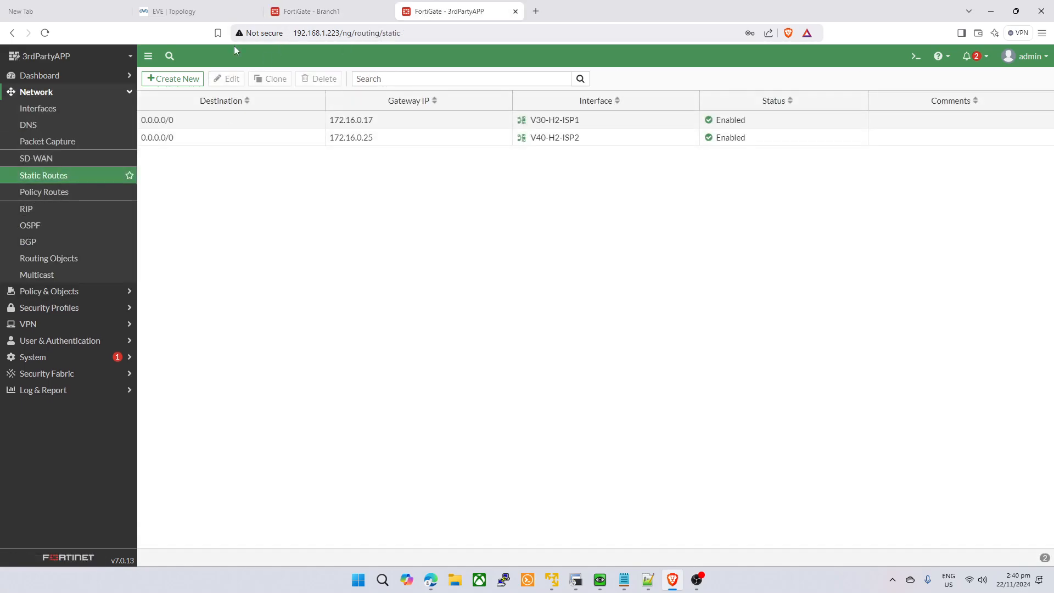
pyautogui.click(189, 78)
pyautogui.click(321, 11)
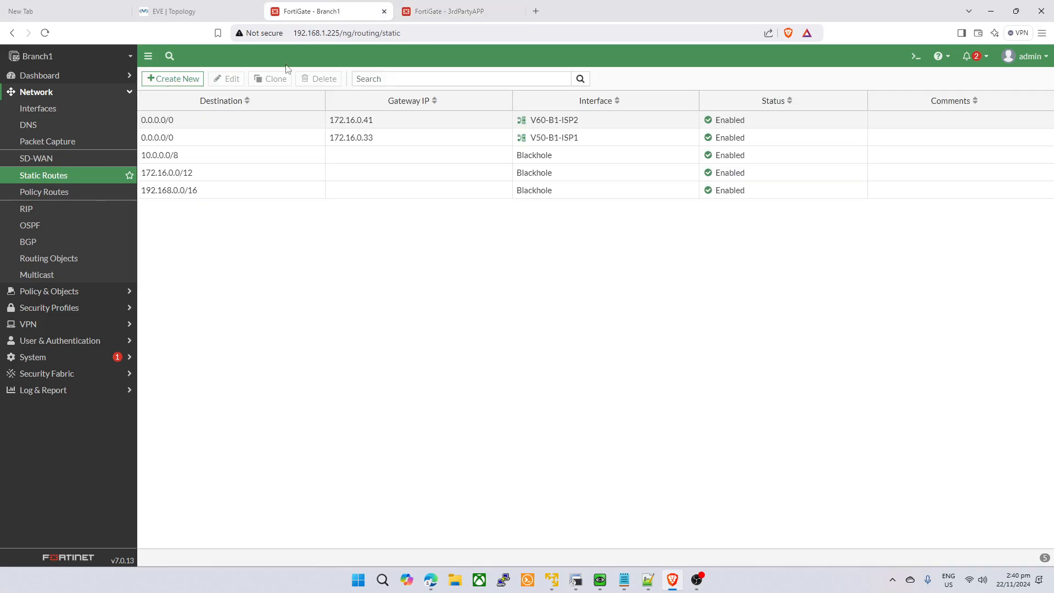
pyautogui.click(189, 78)
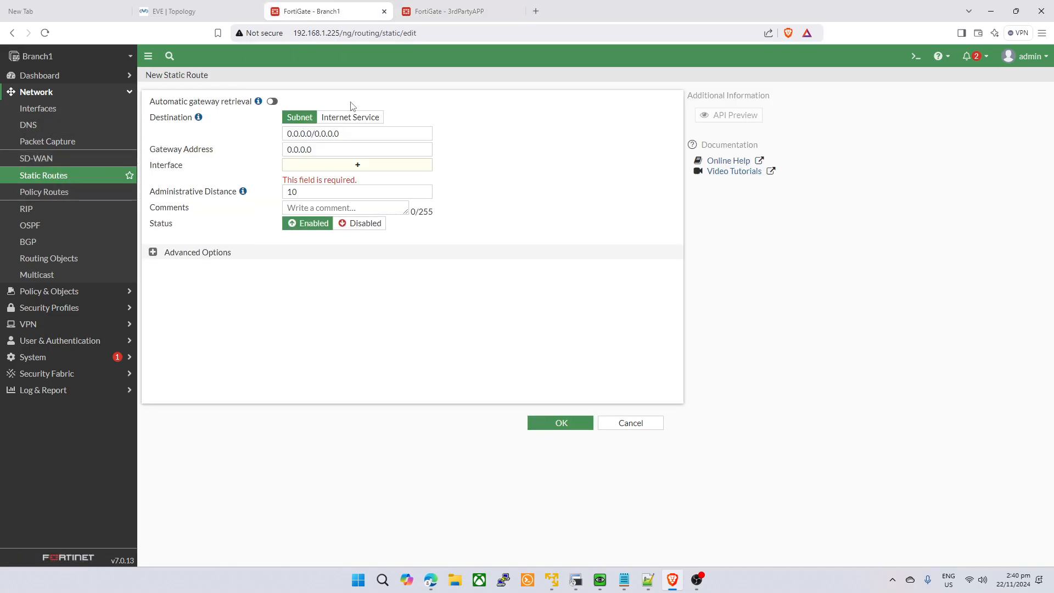
pyautogui.click(440, 11)
pyautogui.click(321, 11)
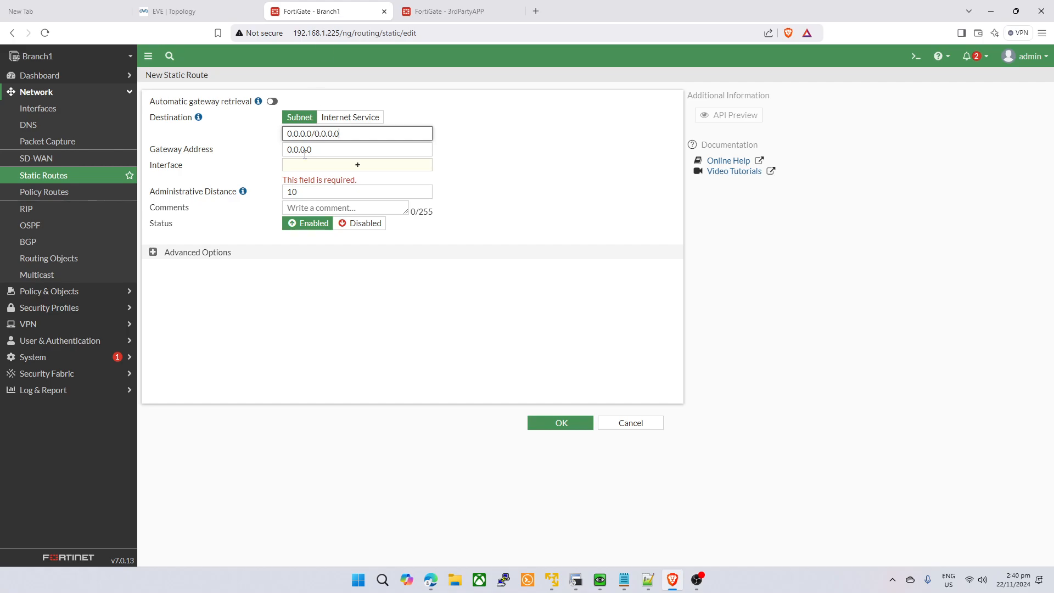
# - Save Branch1's route to 99.99.99.0/24 via the BB-APP interface
pyautogui.tripleClick(333, 134)
pyautogui.write('8')
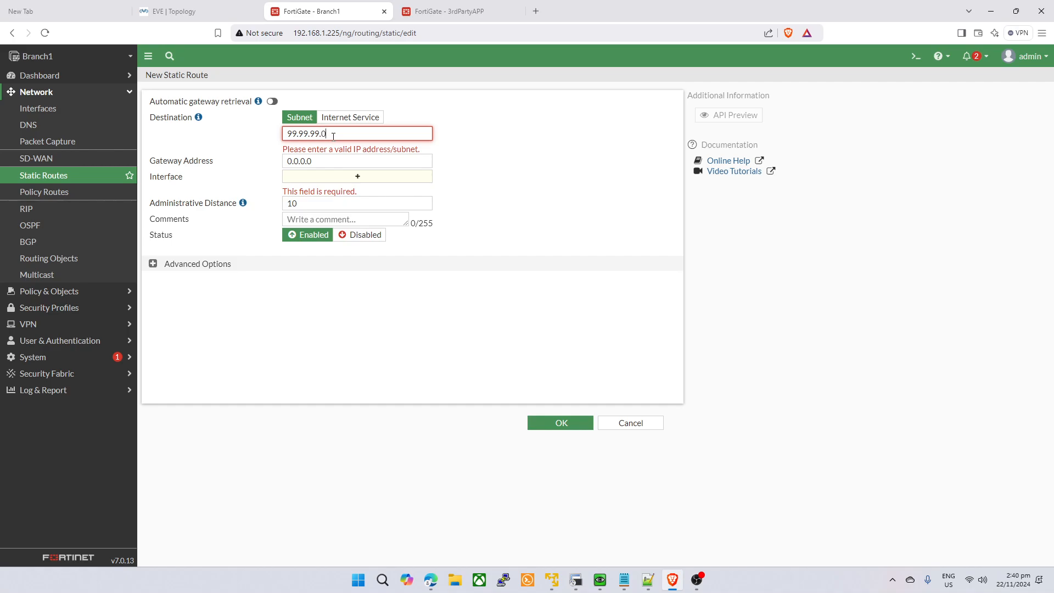
pyautogui.write('/24')
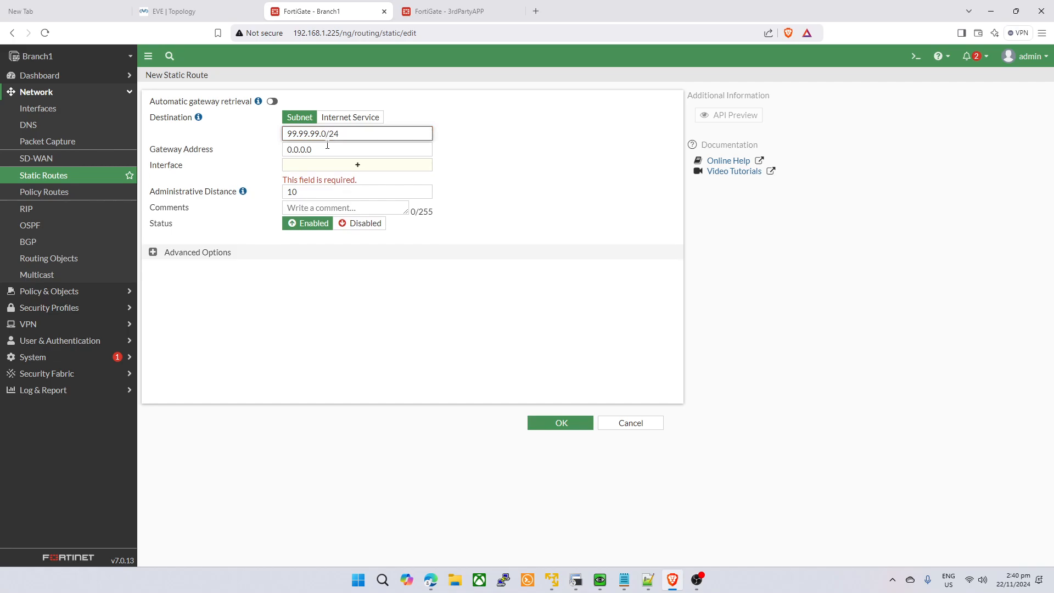
pyautogui.click(313, 167)
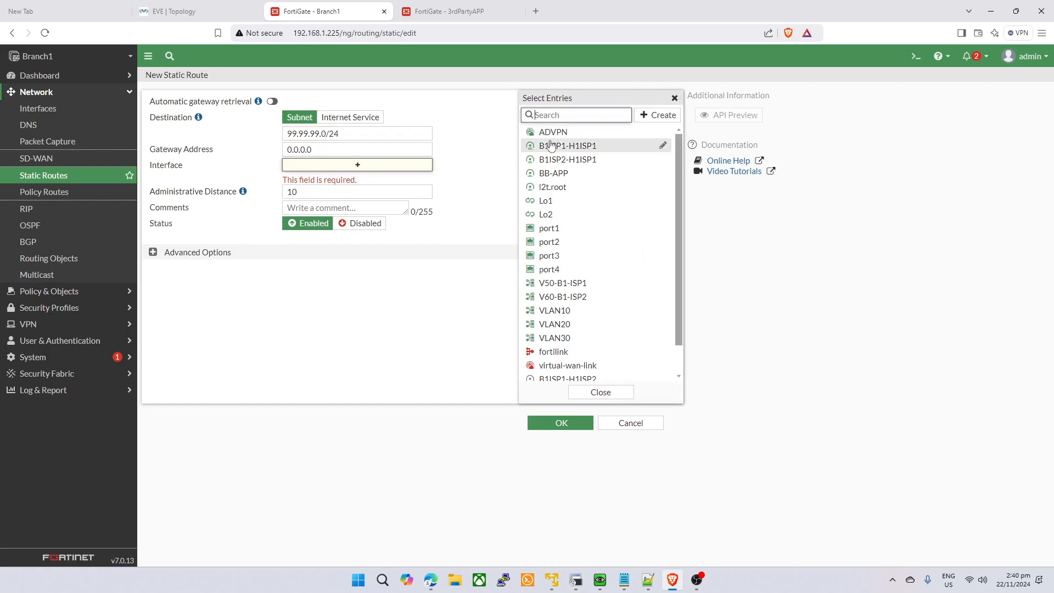
pyautogui.scroll(-1, 582, 219)
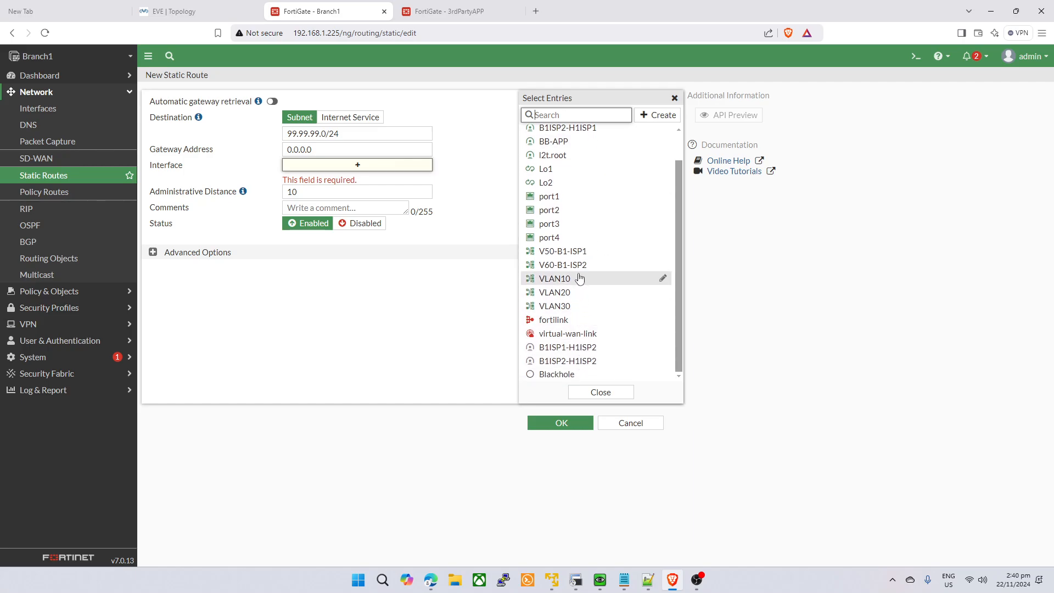
pyautogui.scroll(1, 583, 271)
pyautogui.click(558, 173)
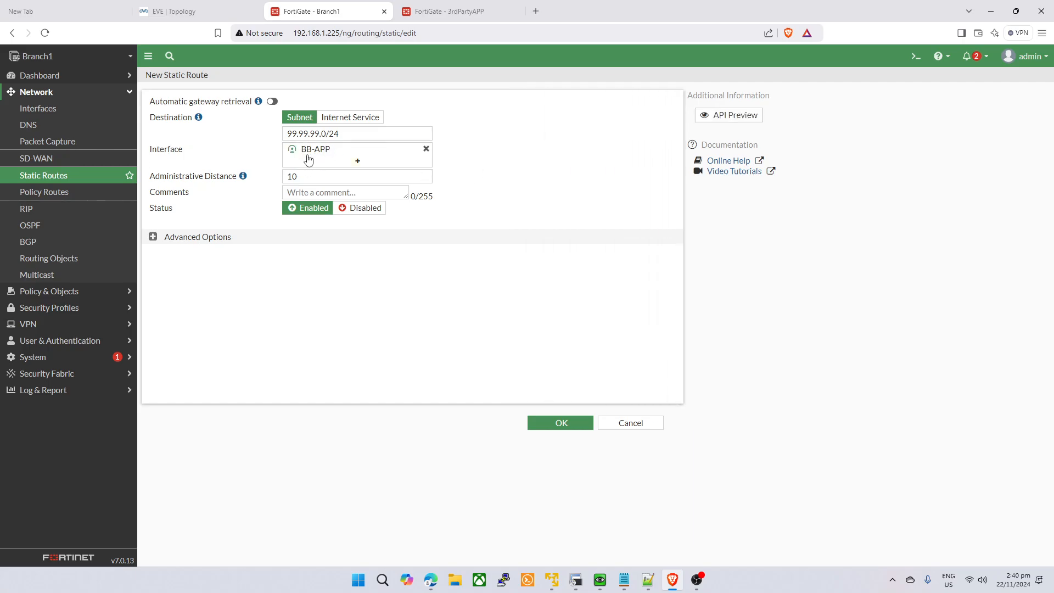
pyautogui.click(156, 238)
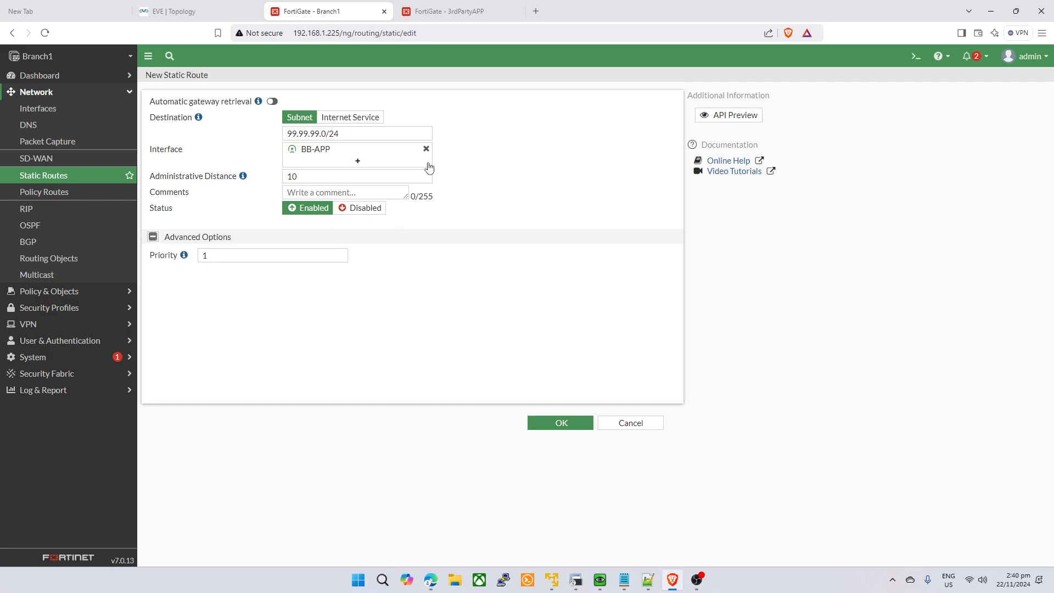
pyautogui.click(565, 421)
pyautogui.click(527, 210)
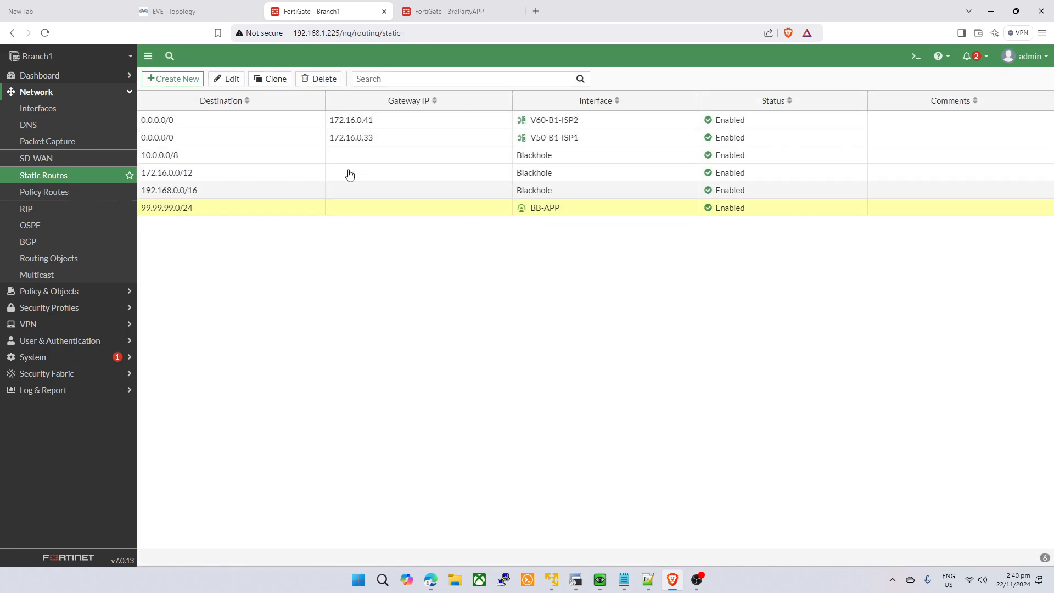
# - Open the 3rdPartyAPP CLI console and close it without running a command
pyautogui.click(446, 12)
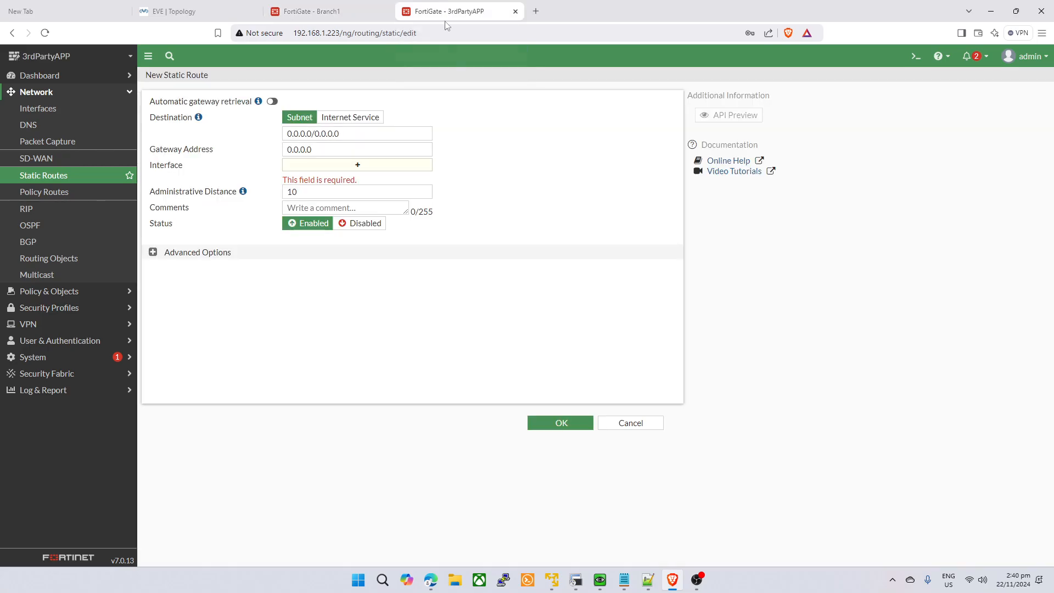
pyautogui.click(324, 12)
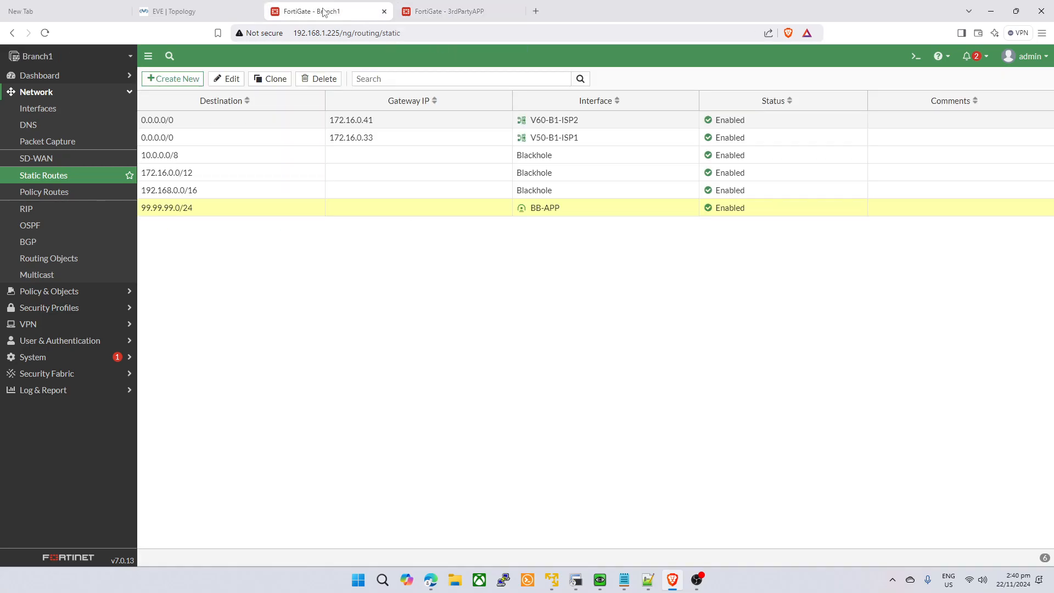
pyautogui.click(85, 296)
pyautogui.click(428, 8)
pyautogui.click(916, 56)
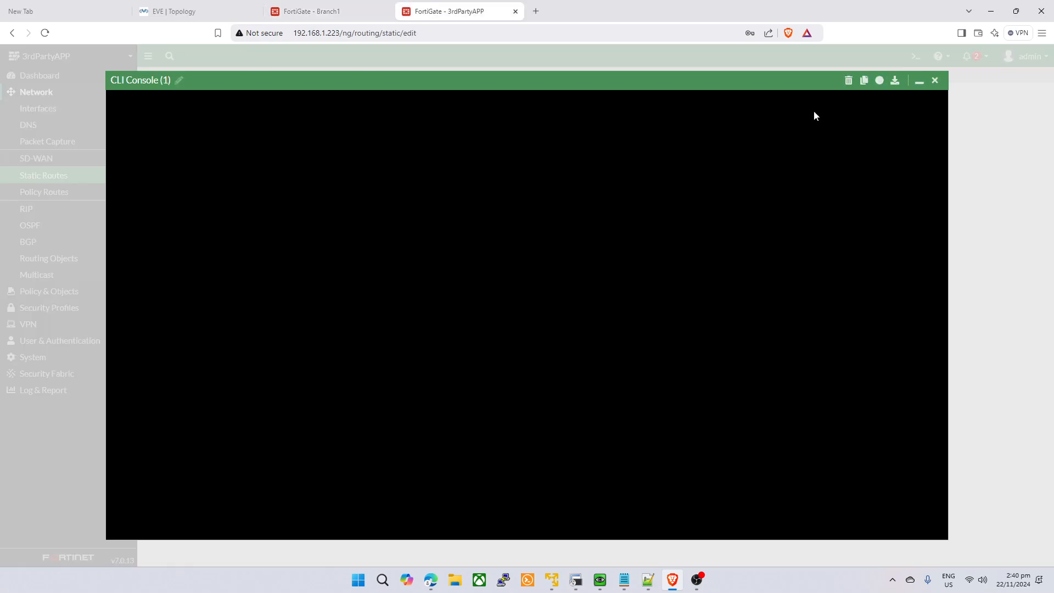
pyautogui.press('Return')
pyautogui.press('Return')
pyautogui.press('Return')
pyautogui.write('get')
pyautogui.press('BackSpace')
pyautogui.press('BackSpace')
pyautogui.press('BackSpace')
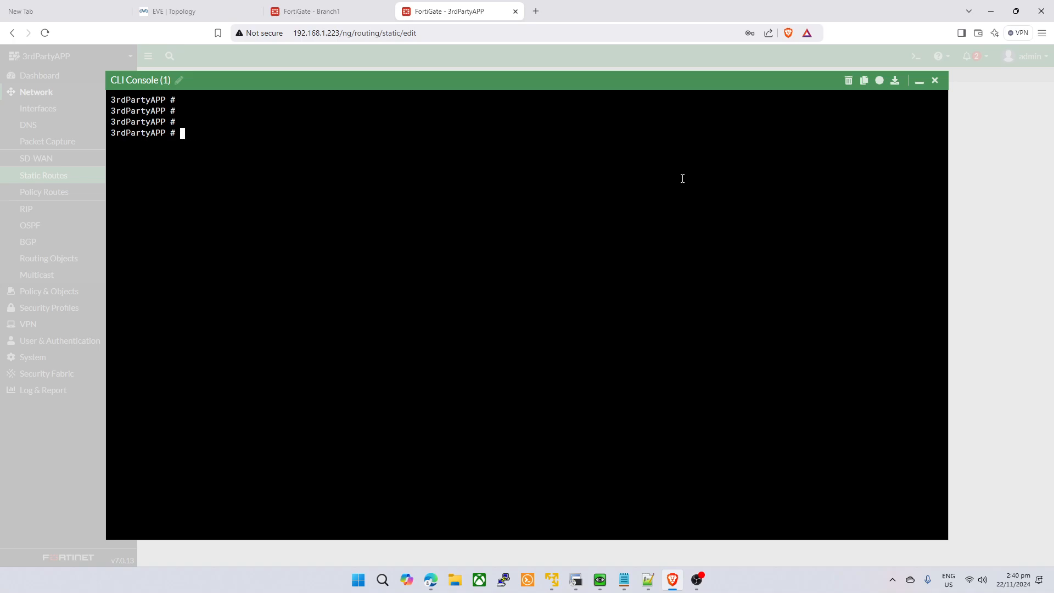
pyautogui.click(935, 81)
# - Copy BB-APP's external IP 172.16.0.34 from Branch1's IP Pools list
pyautogui.click(311, 11)
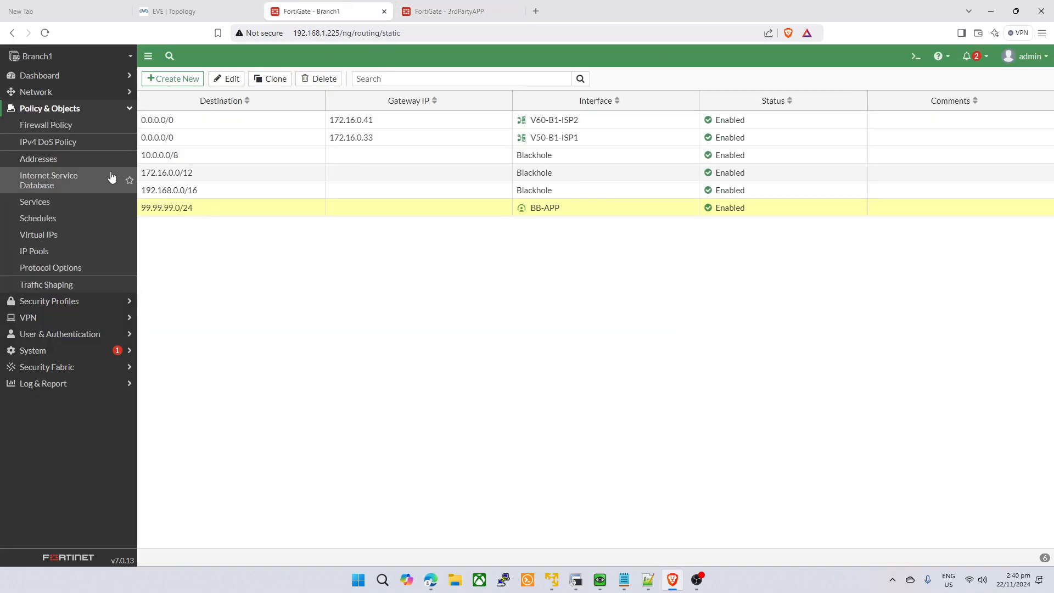
pyautogui.click(67, 234)
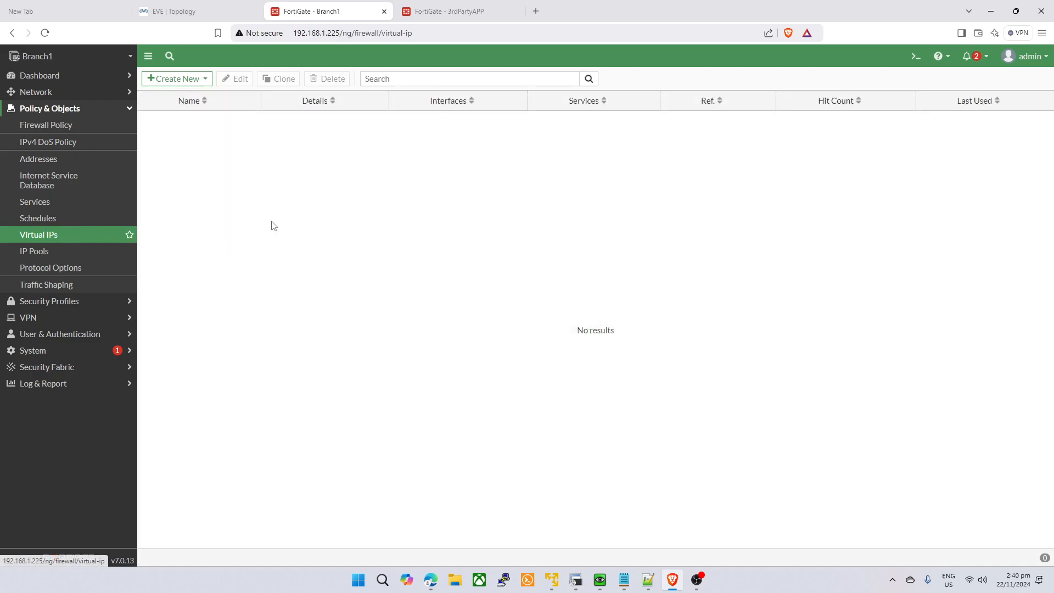
pyautogui.click(75, 219)
pyautogui.click(57, 251)
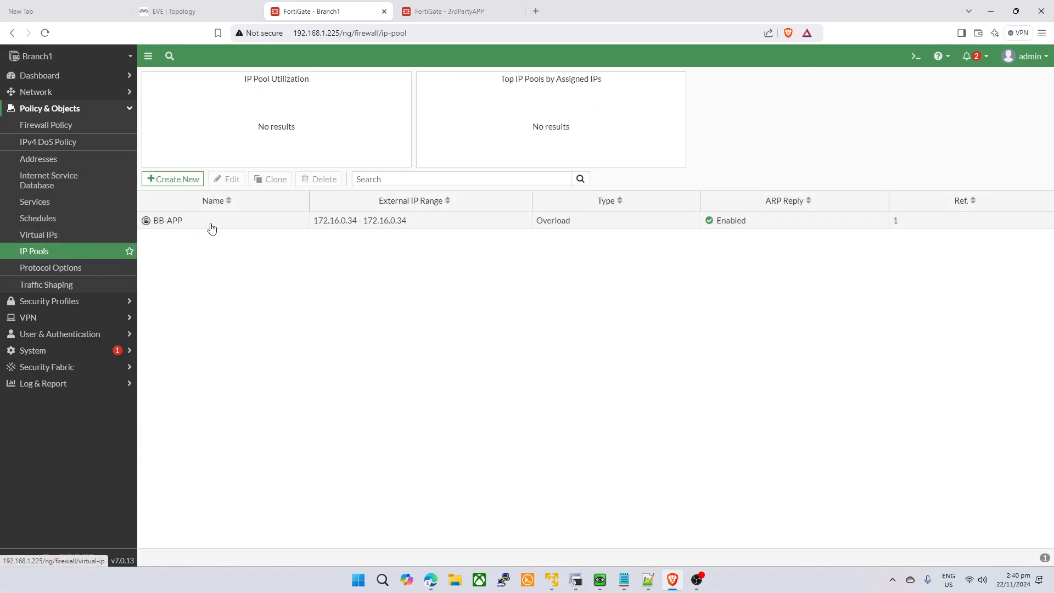
pyautogui.moveTo(325, 230); pyautogui.dragTo(349, 227)
pyautogui.click(354, 225)
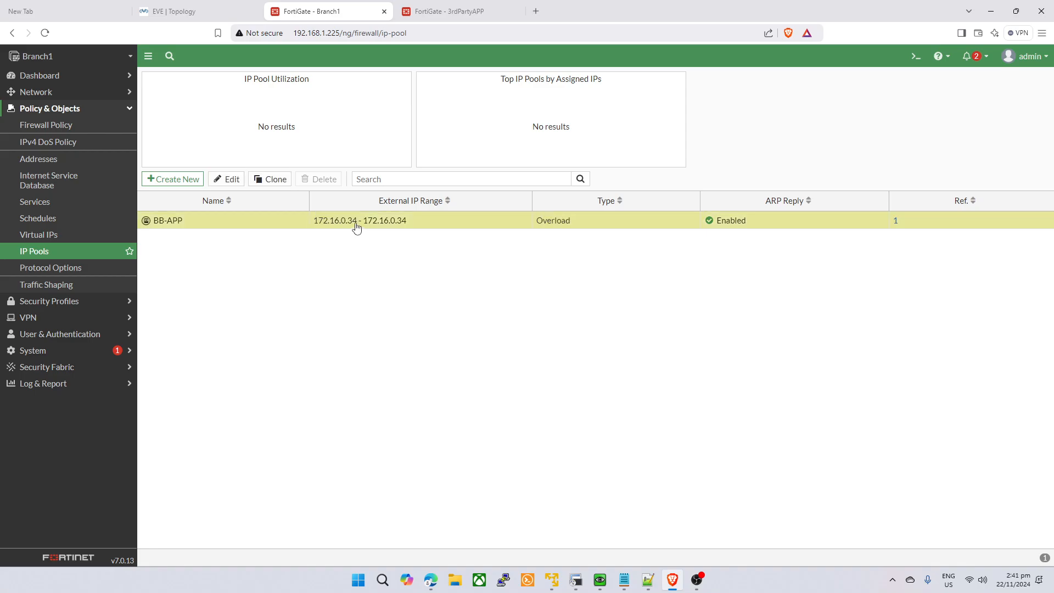
pyautogui.moveTo(413, 224); pyautogui.dragTo(366, 226)
pyautogui.click(478, 14)
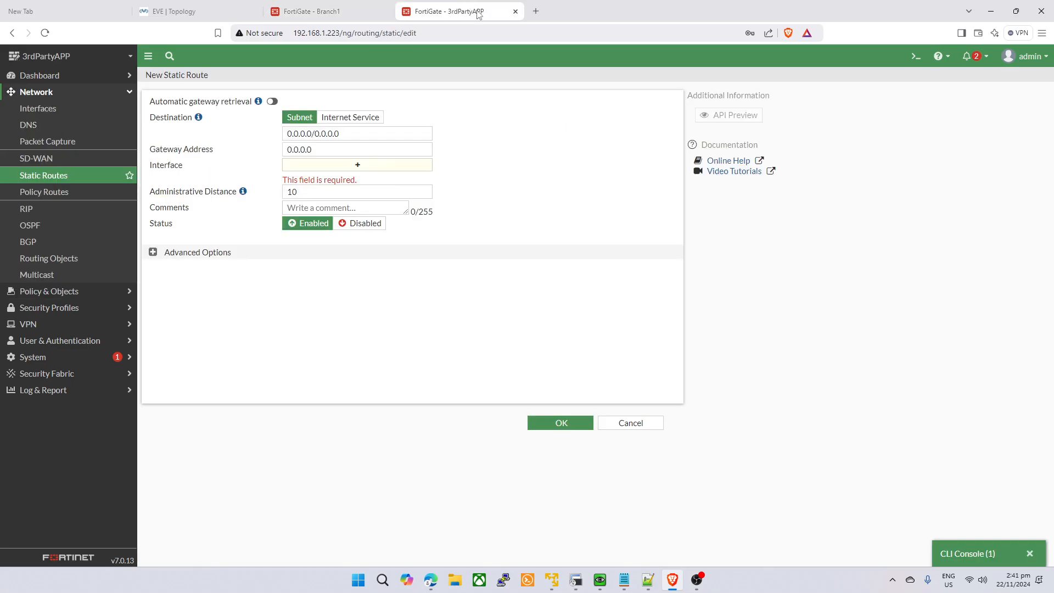
# - Save a 3rdPartyAPP route for 172.16.0.34/32 out the to-Client interface
pyautogui.click(346, 165)
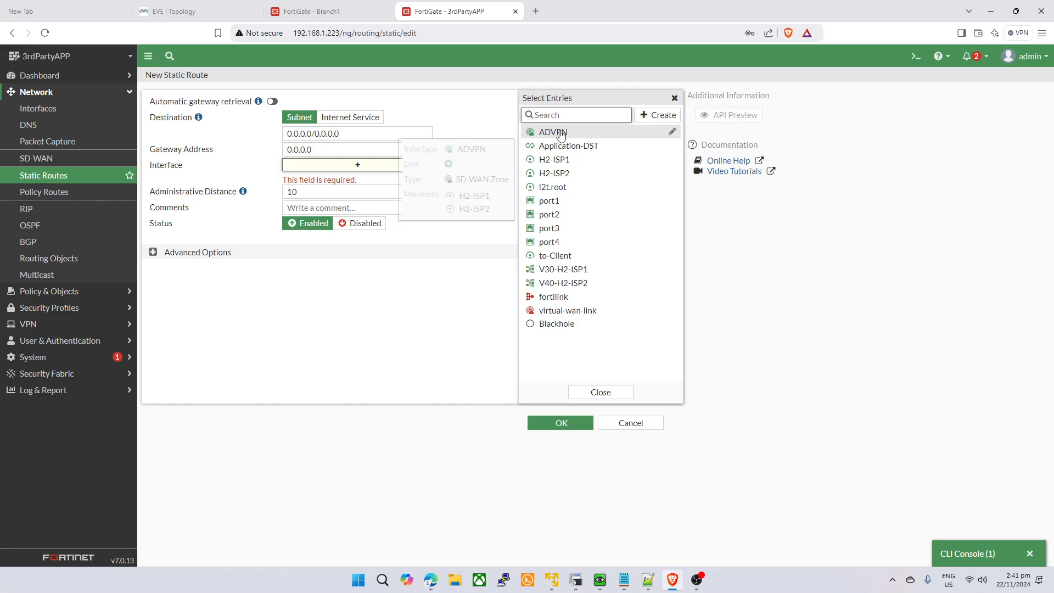
pyautogui.tripleClick(405, 135)
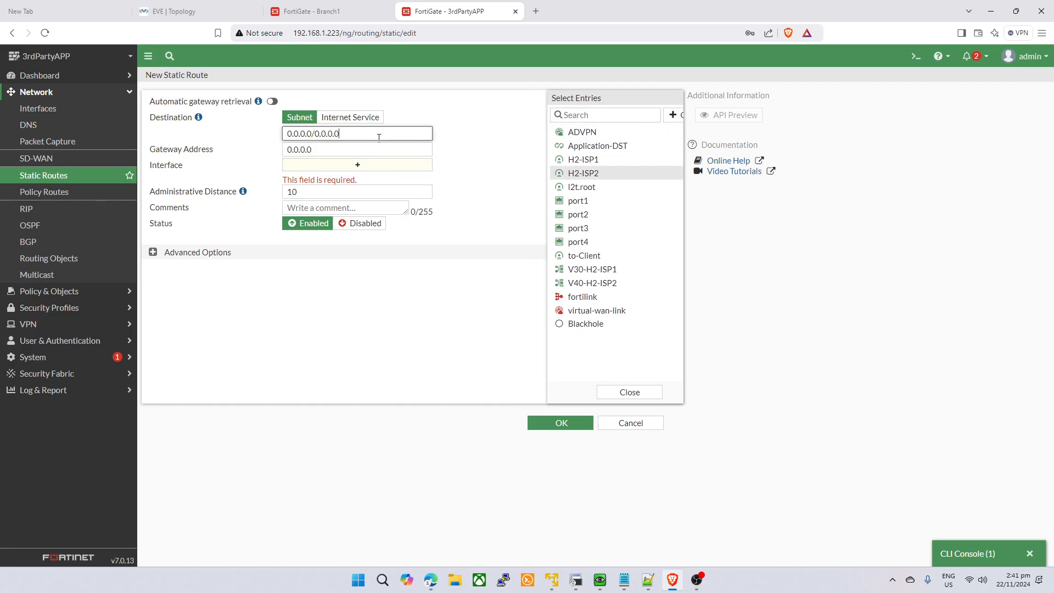
pyautogui.write('172.16.0.34')
pyautogui.write('/32')
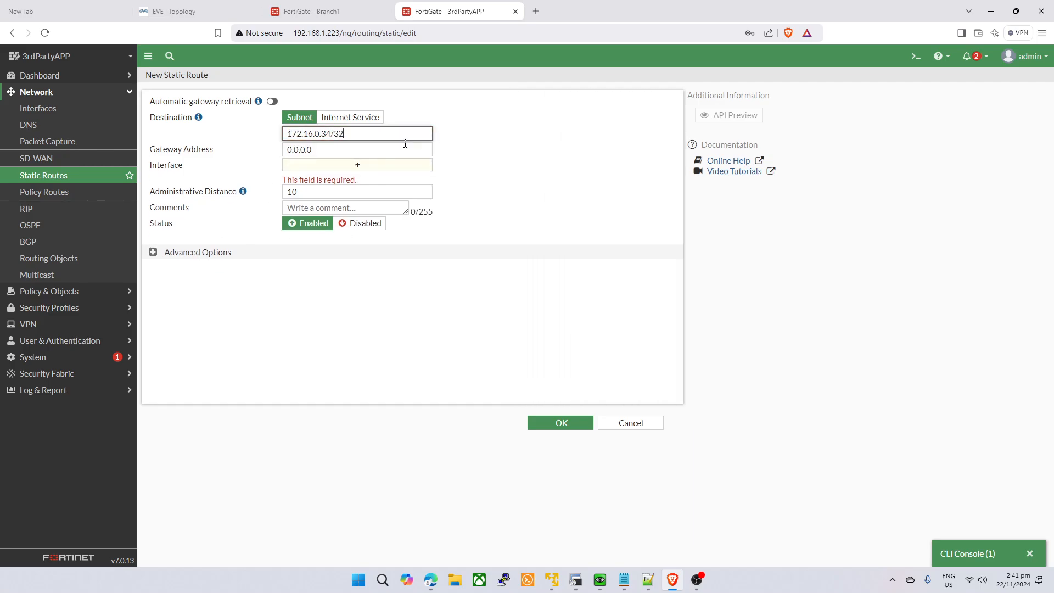
pyautogui.click(348, 165)
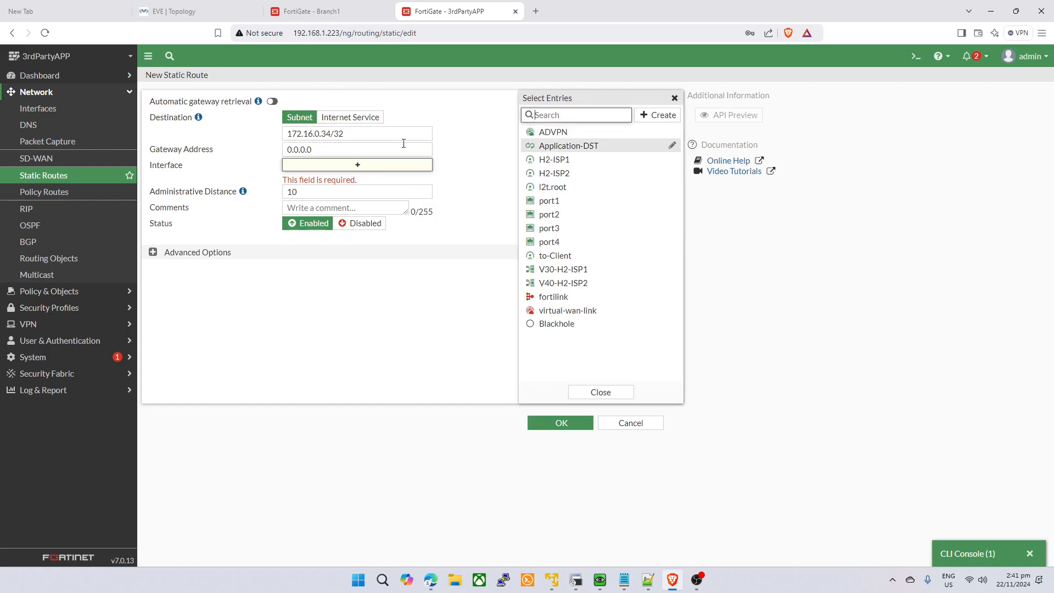
pyautogui.click(579, 257)
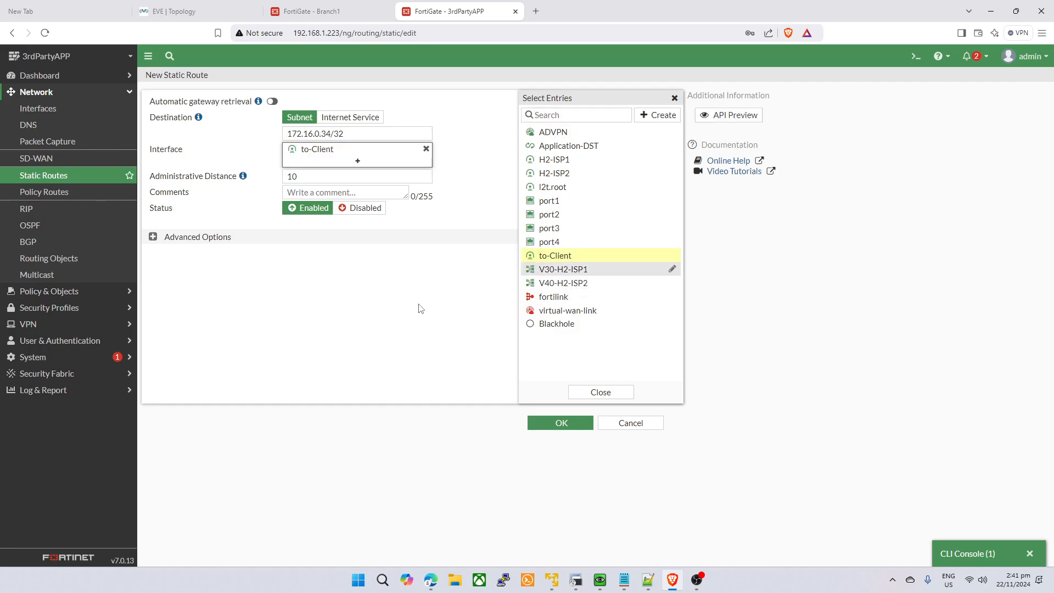
pyautogui.click(569, 422)
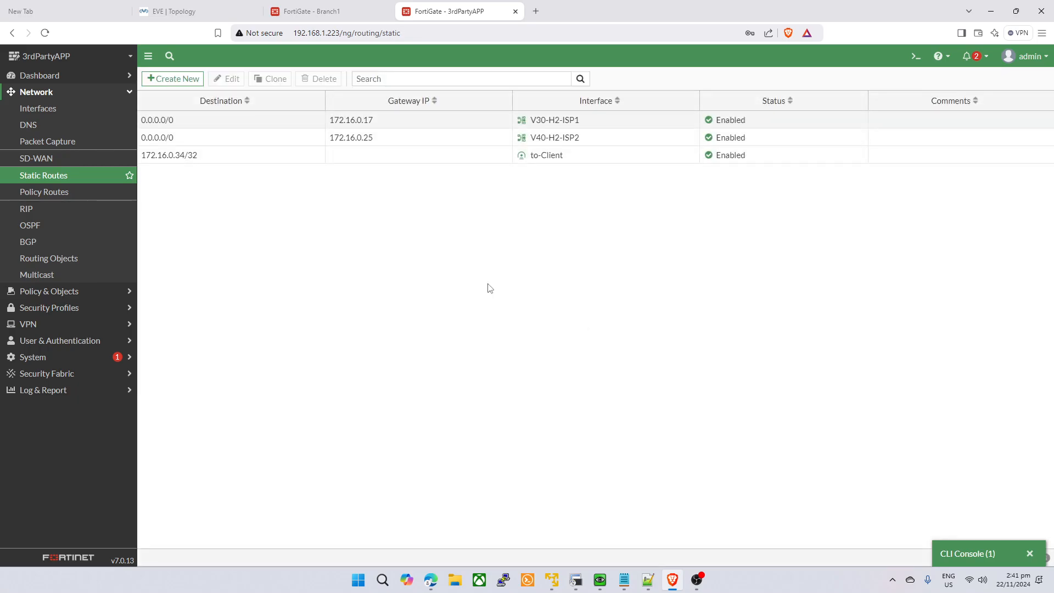
# - Open 3rdPartyAPP's firewall policy list, then switch back to Branch1
pyautogui.click(78, 291)
pyautogui.click(83, 126)
pyautogui.click(324, 11)
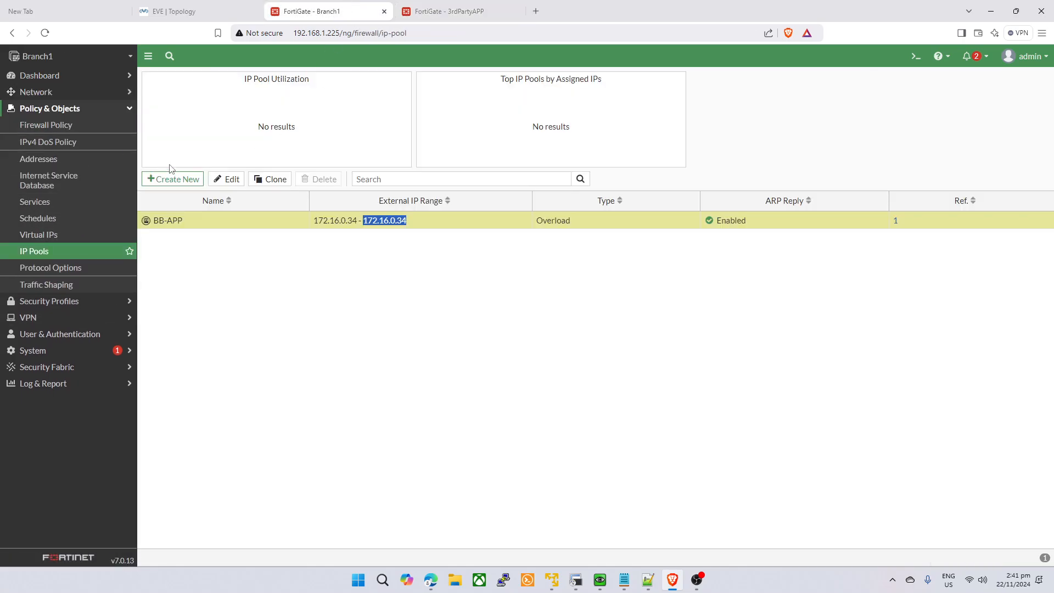
# - Select the BB-APP policy in Branch1's firewall policy list
pyautogui.click(47, 125)
pyautogui.click(438, 15)
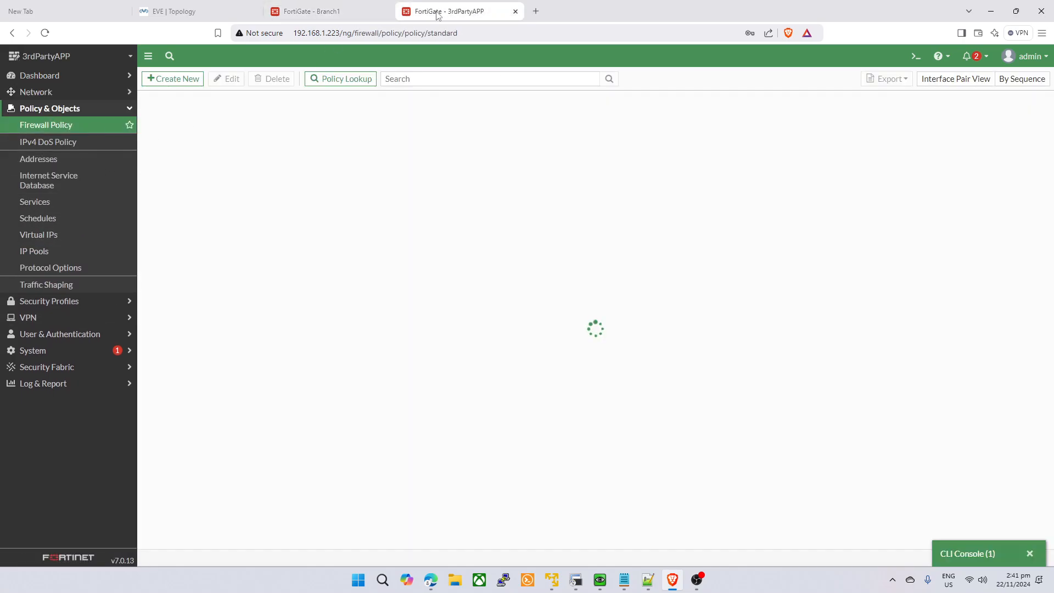
pyautogui.click(360, 6)
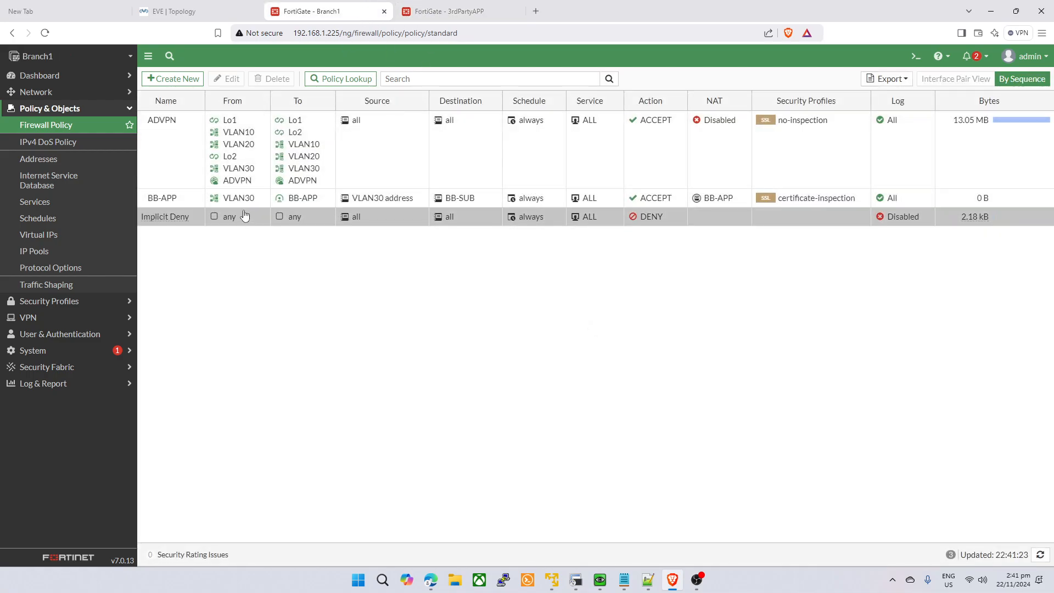
pyautogui.click(226, 202)
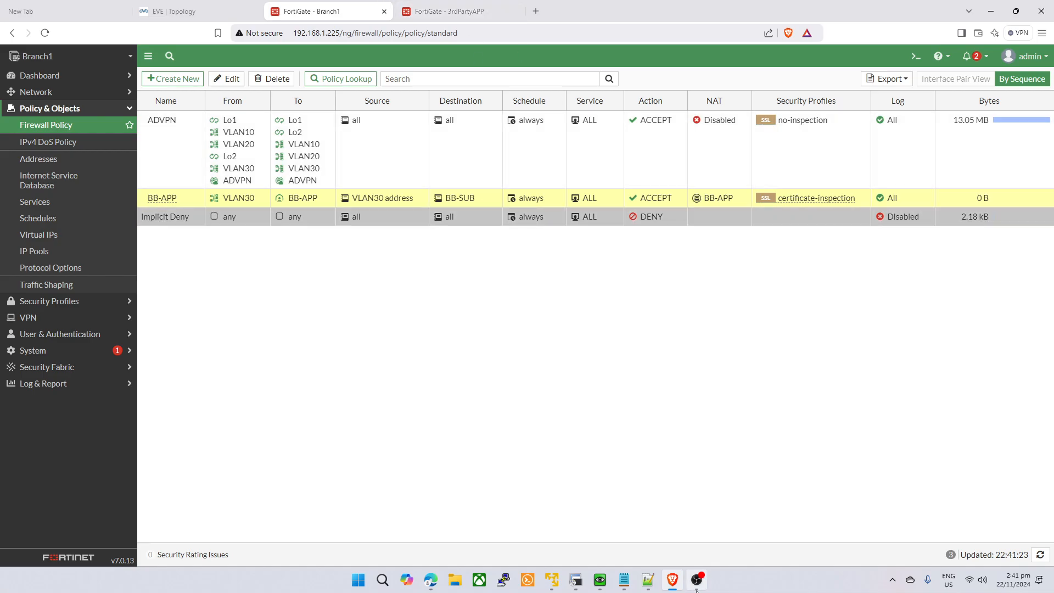
# - List VPC12's available commands with ? in the terminal
pyautogui.click(575, 581)
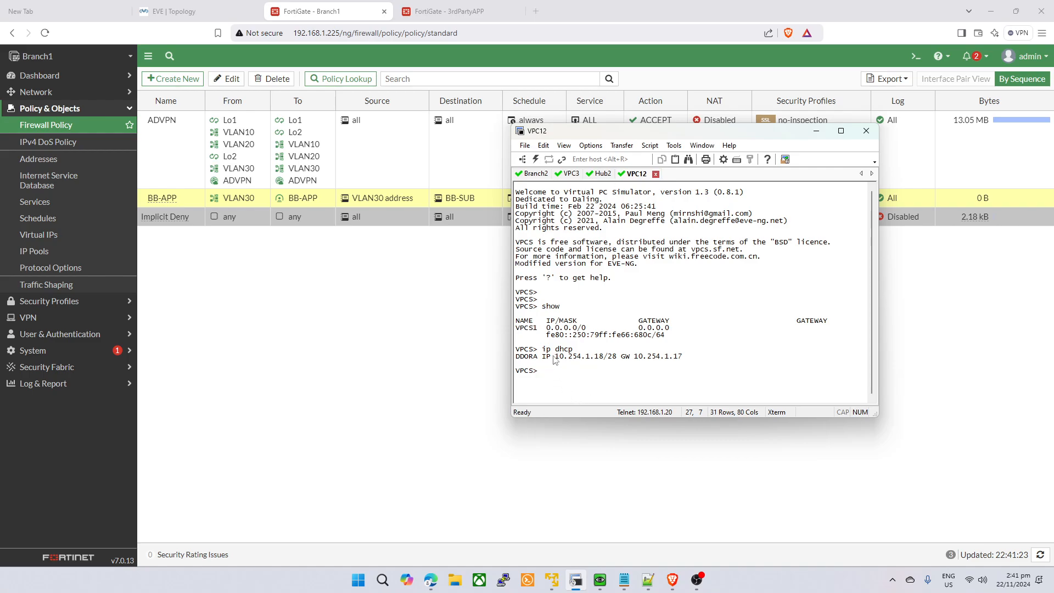
pyautogui.moveTo(554, 357); pyautogui.dragTo(602, 357)
pyautogui.click(609, 371)
pyautogui.write('?')
pyautogui.press('Return')
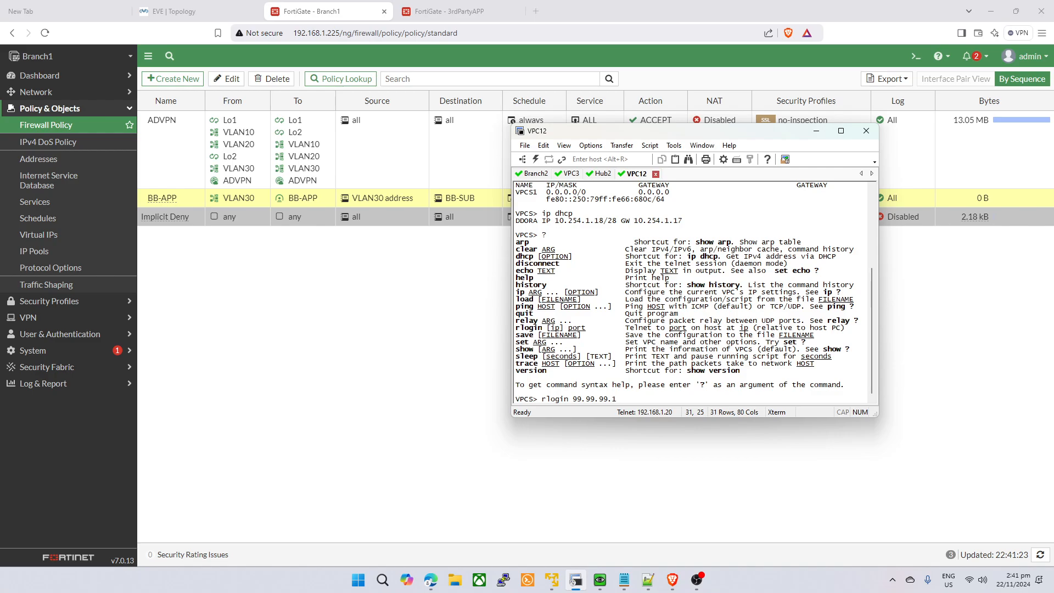
pyautogui.click(449, 11)
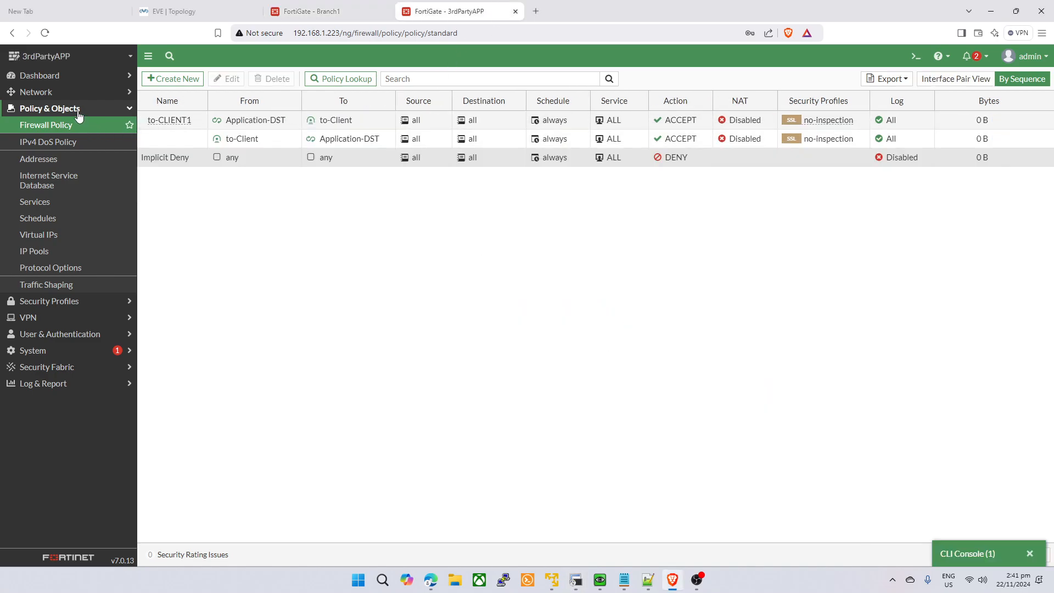
# - Edit the Application-DST interface and toggle Security mode on and back off
pyautogui.click(36, 91)
pyautogui.click(420, 257)
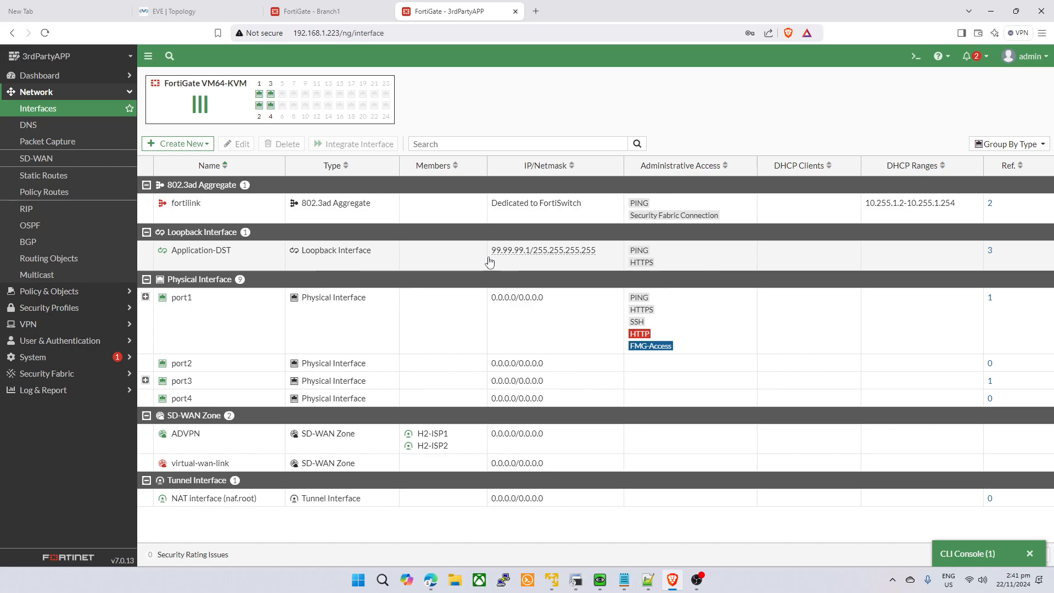
pyautogui.click(236, 145)
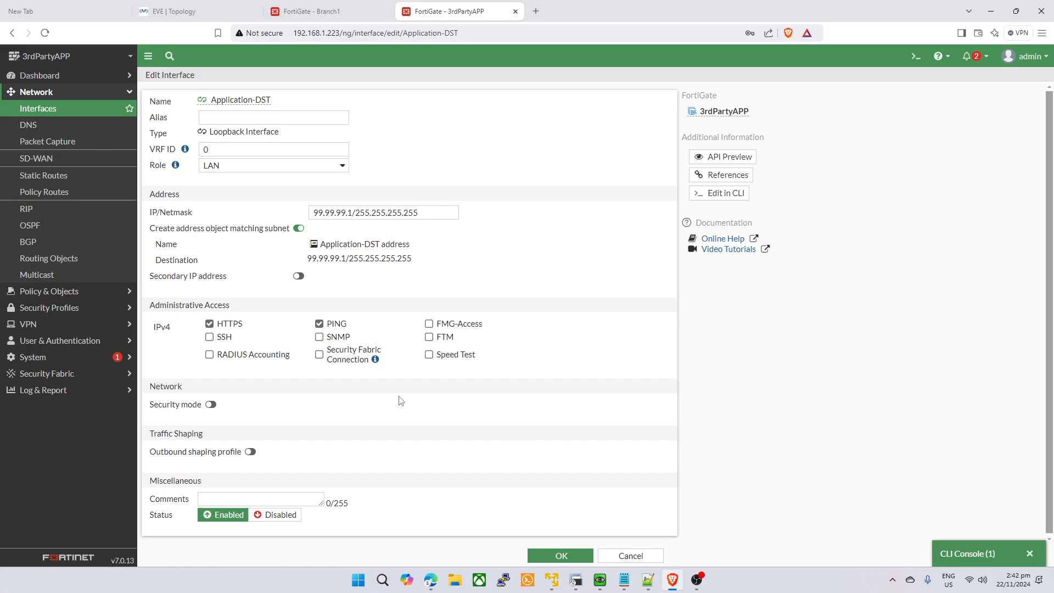
pyautogui.click(210, 403)
pyautogui.click(211, 404)
# - Run rlogin 99.99.99.1 443 from VPC12 and cancel the interface editor
pyautogui.hotkey('alt', 'Tab')
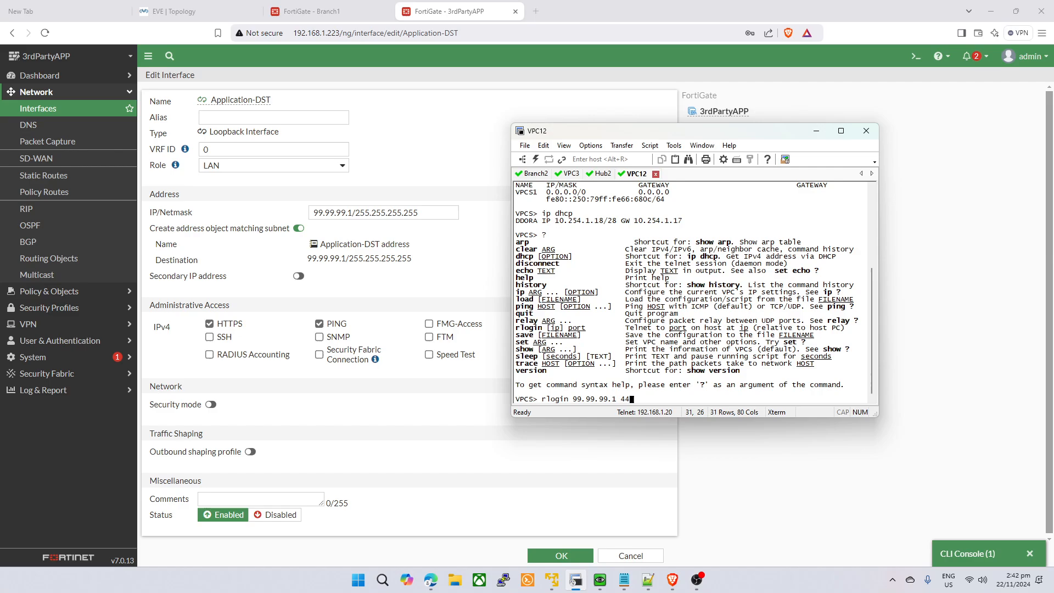
pyautogui.press('Return')
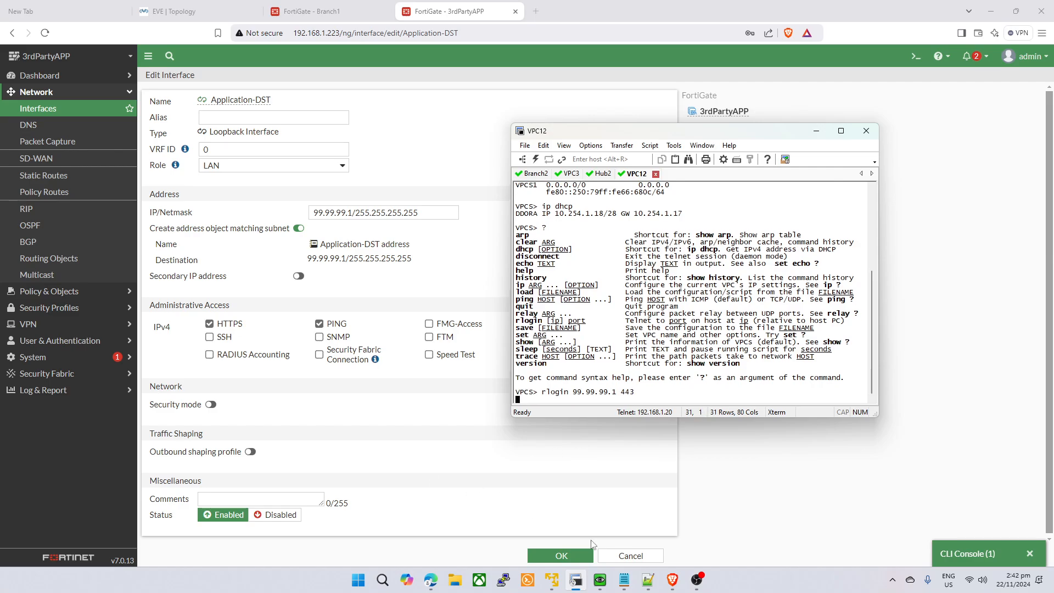
pyautogui.click(617, 556)
pyautogui.click(330, 10)
pyautogui.hotkey('alt', 'Tab')
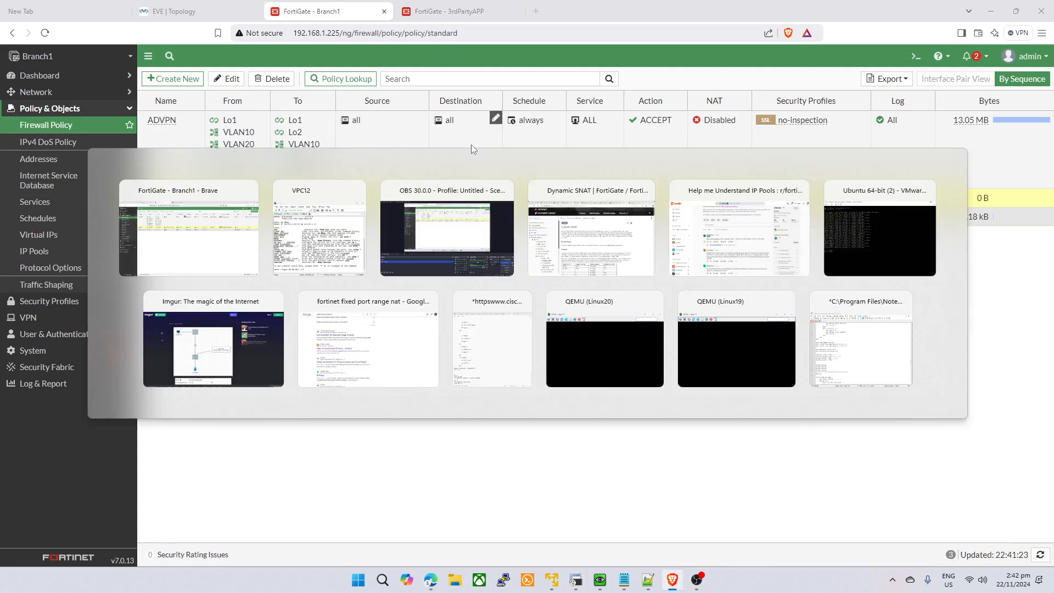
# - Refresh Branch1's firewall policy list after glancing at the VPC12 terminal and 3rdPartyAPP firewall
pyautogui.click(150, 297)
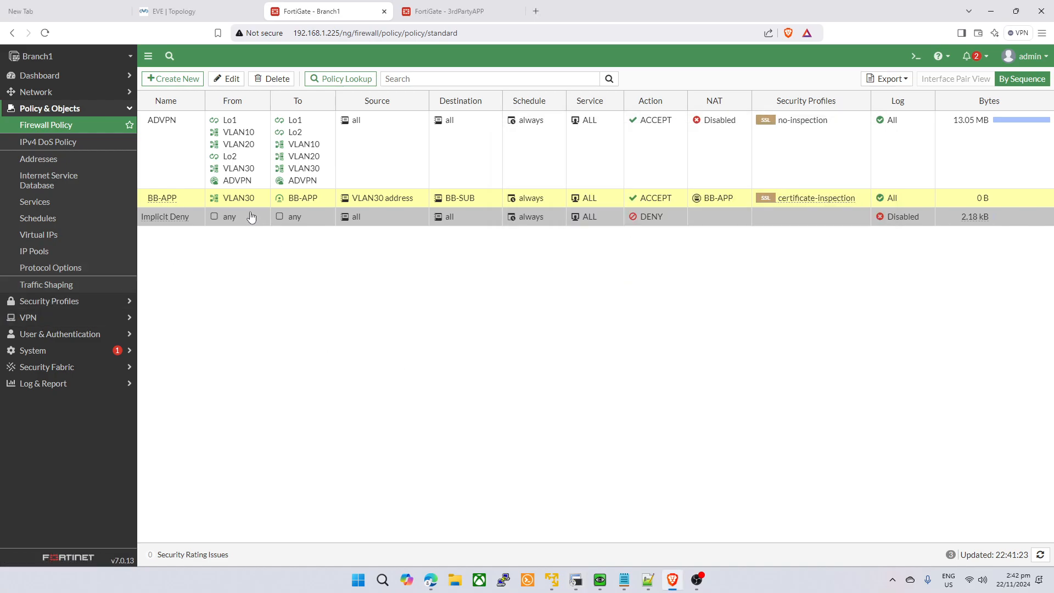
pyautogui.click(84, 130)
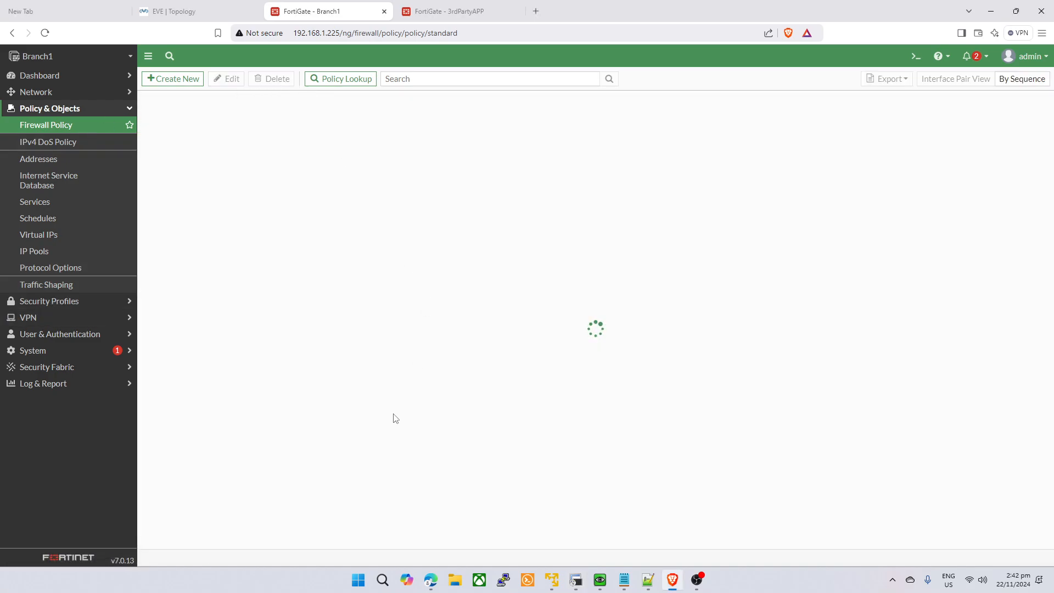
pyautogui.hotkey('alt', 'Tab')
pyautogui.click(437, 431)
pyautogui.hotkey('alt', 'Tab')
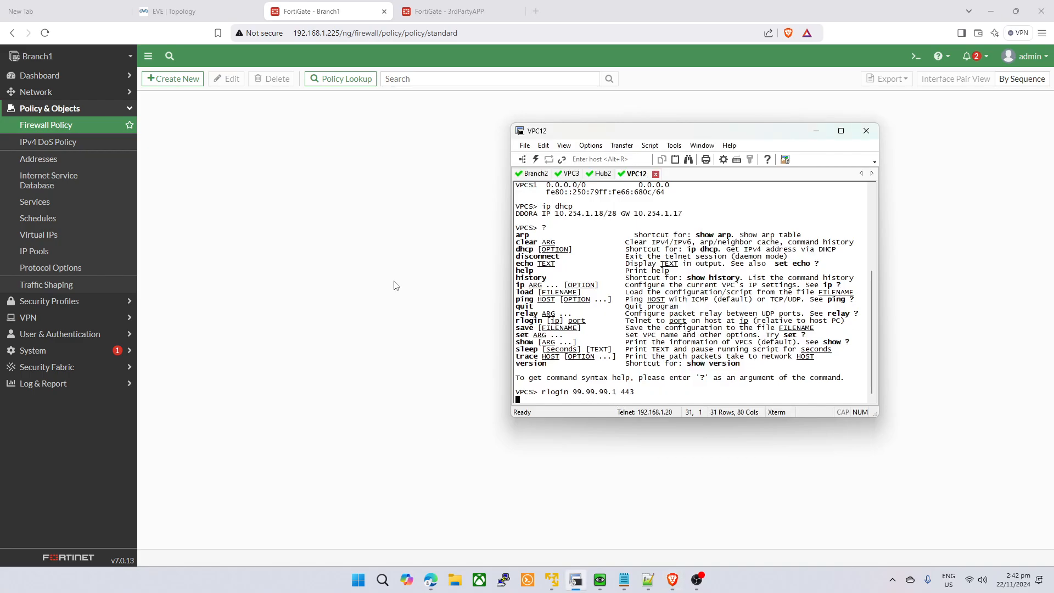
pyautogui.click(446, 11)
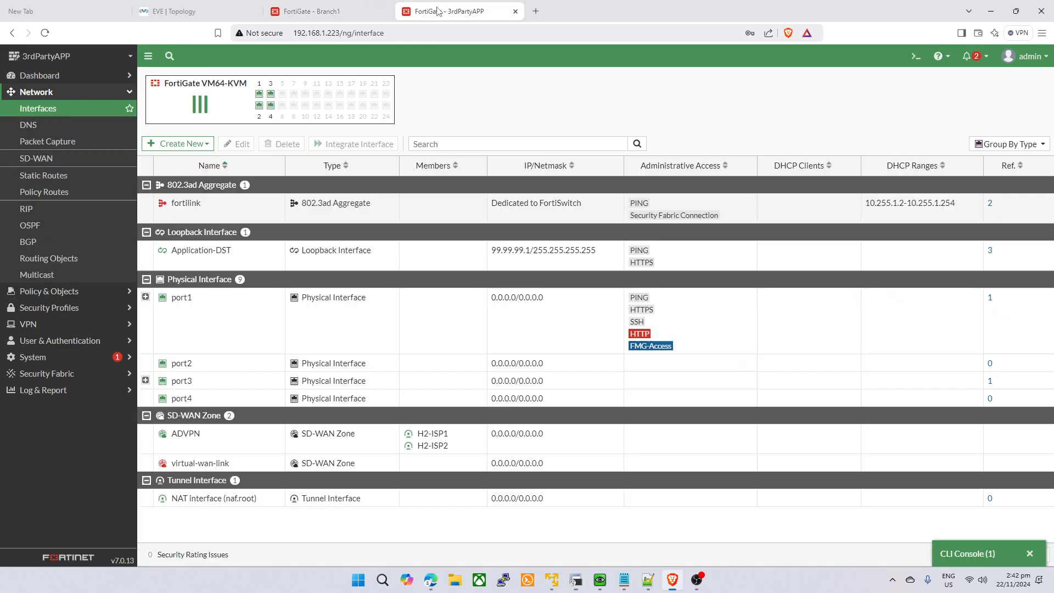
pyautogui.click(306, 8)
# - Show the BB-APP policy's matching forward traffic logs (none), then abort the hanging rlogin in VPC12
pyautogui.rightClick(243, 200)
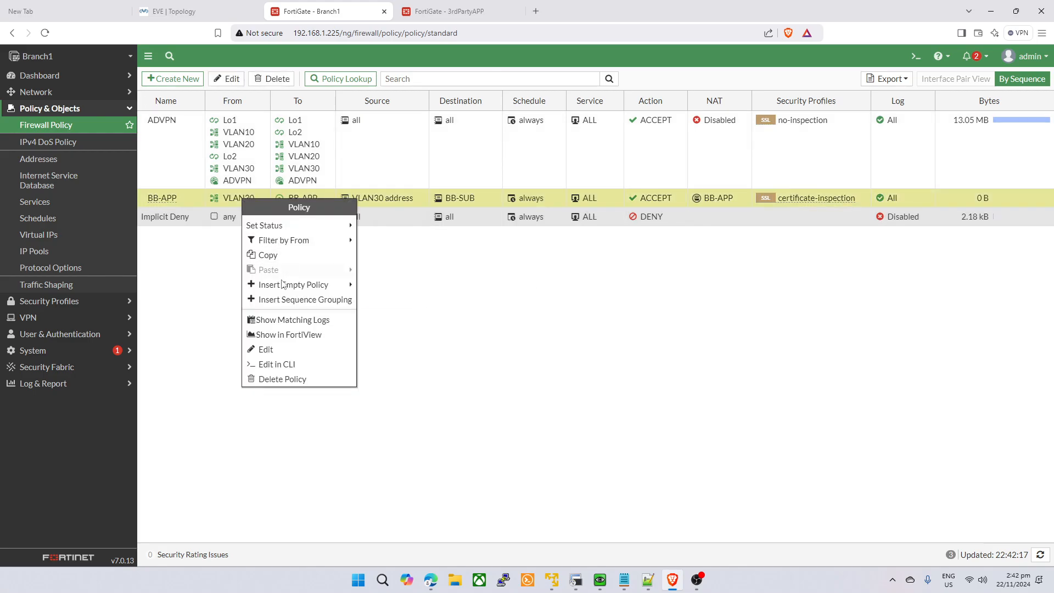
pyautogui.click(293, 319)
pyautogui.hotkey('alt', 'Tab')
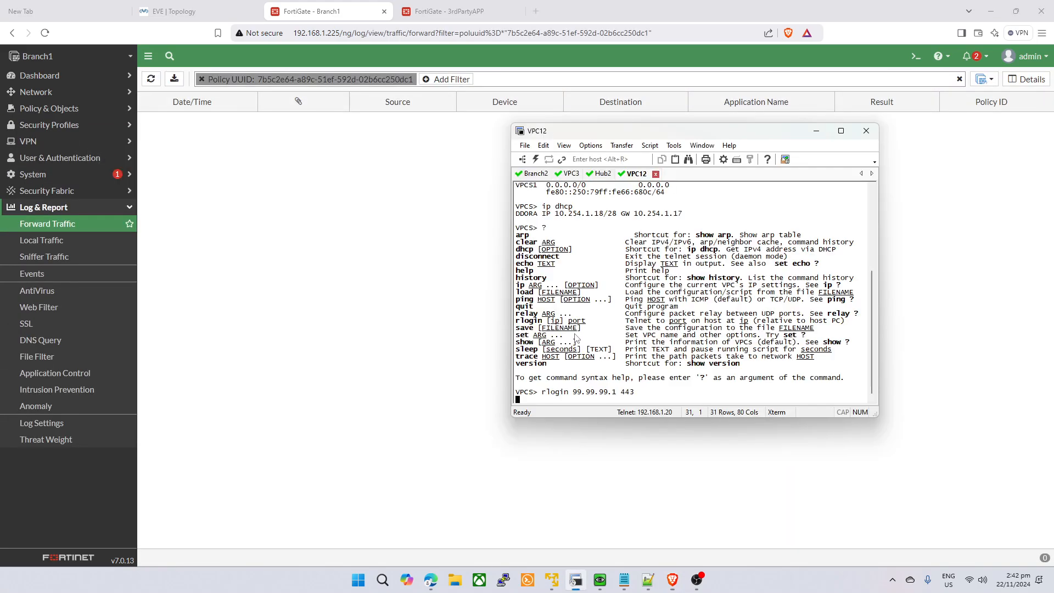
pyautogui.hotkey('ctrl', 'c')
pyautogui.hotkey('ctrl', 'c')
pyautogui.hotkey('ctrl', 'c')
pyautogui.hotkey('ctrl', 'c')
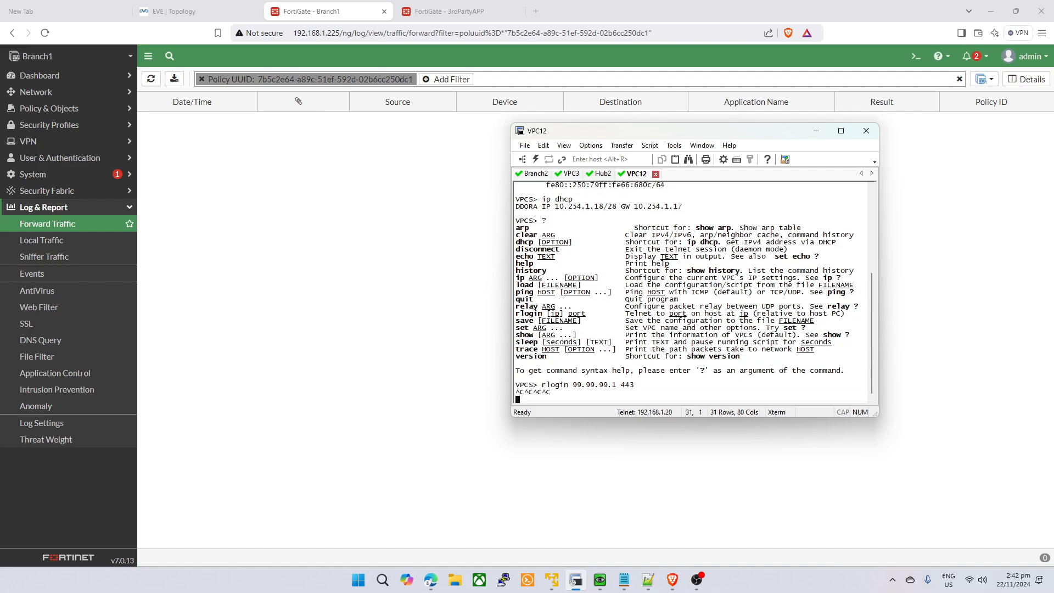
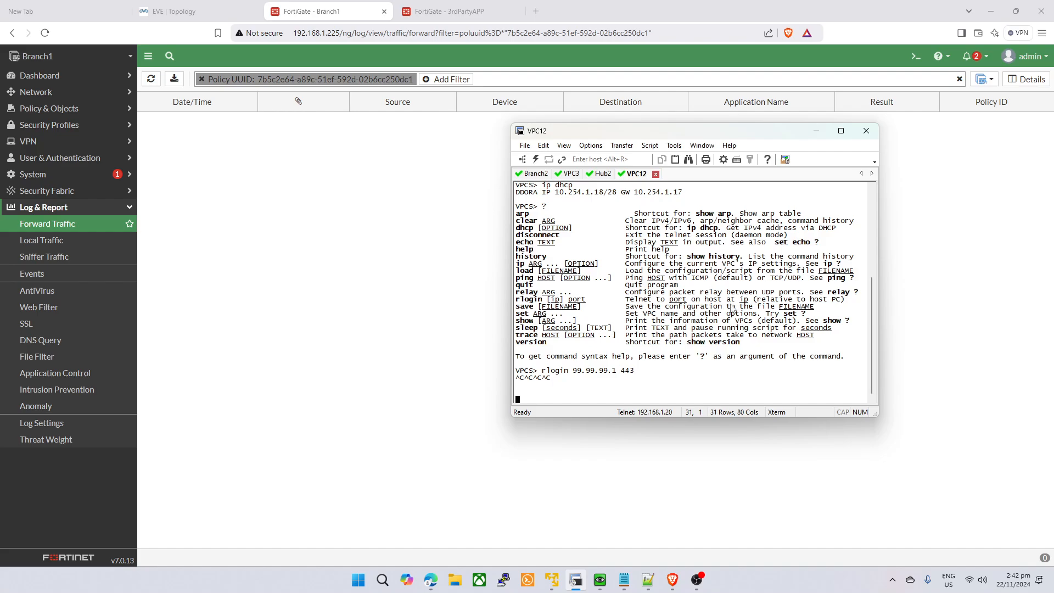
# - Glance at the 3rdPartyAPP tab and open Branch1's Firewall Policy list
pyautogui.click(493, 295)
pyautogui.click(410, 5)
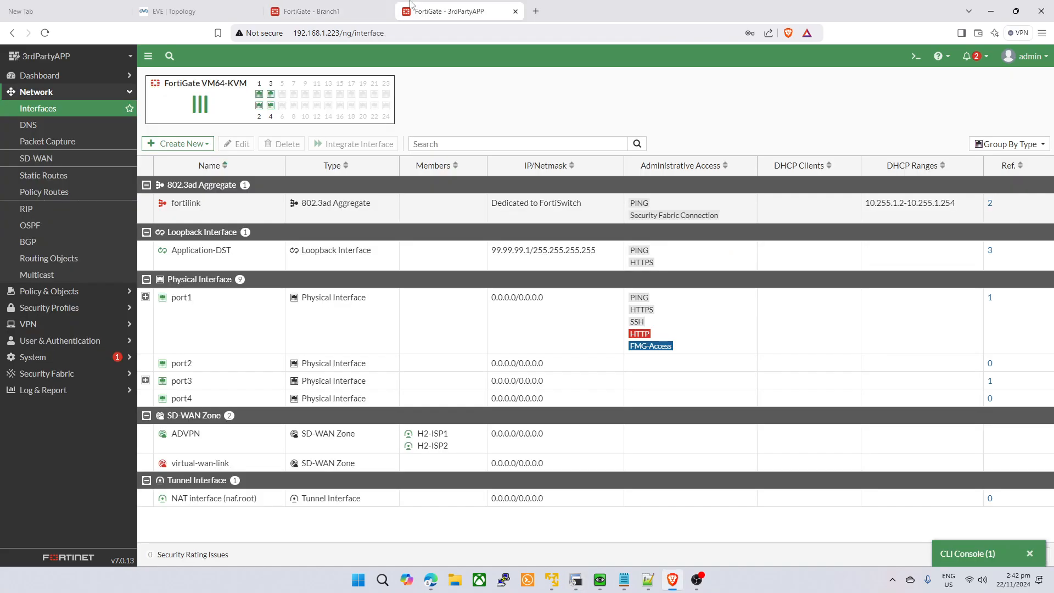
pyautogui.click(309, 5)
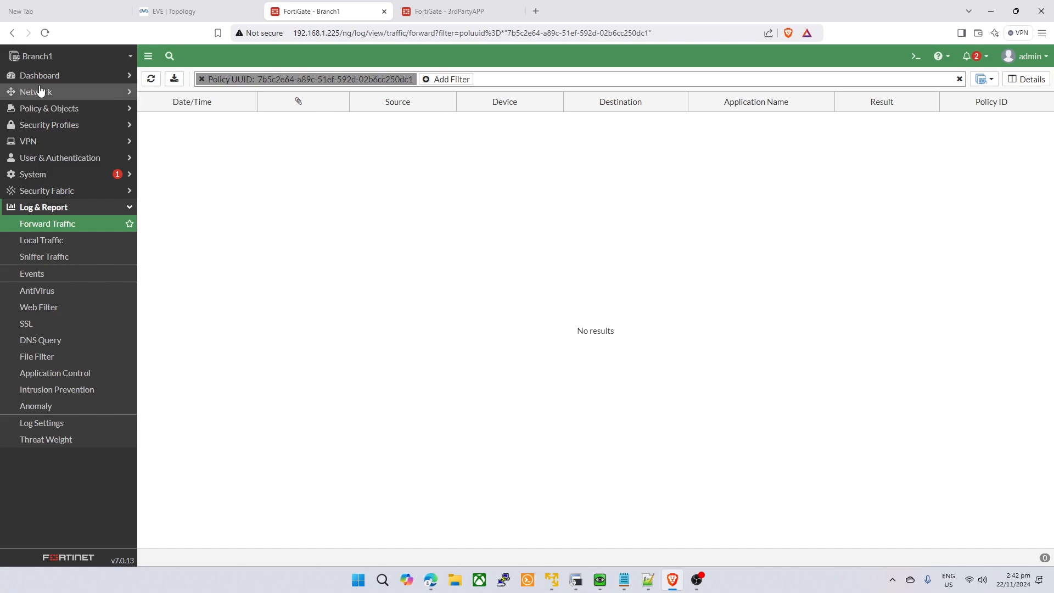
pyautogui.click(434, 11)
pyautogui.hotkey('ctrl', 'shift', 'Tab')
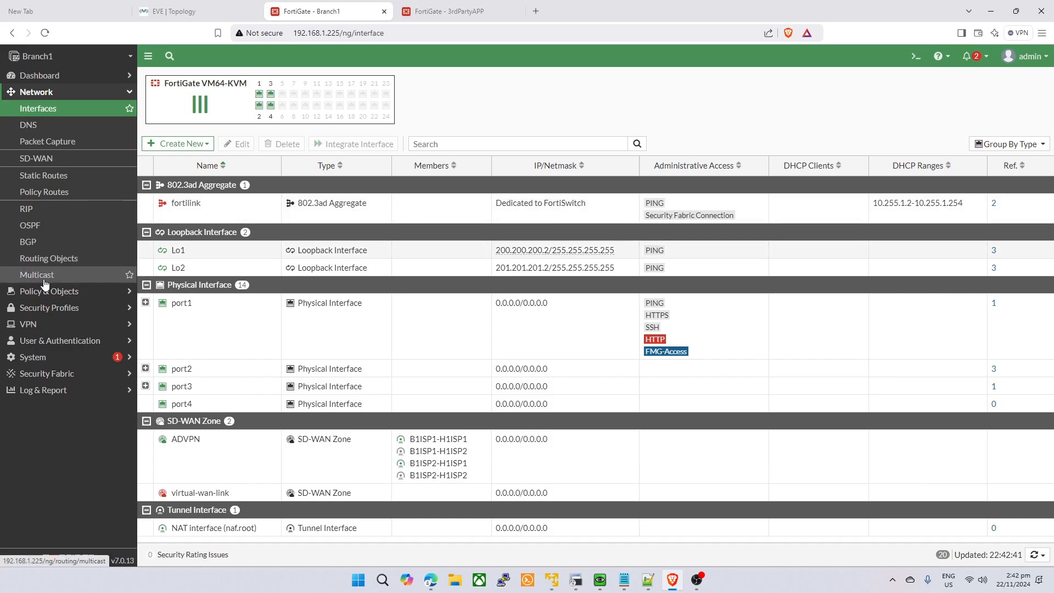
pyautogui.click(50, 307)
pyautogui.click(77, 108)
pyautogui.click(47, 125)
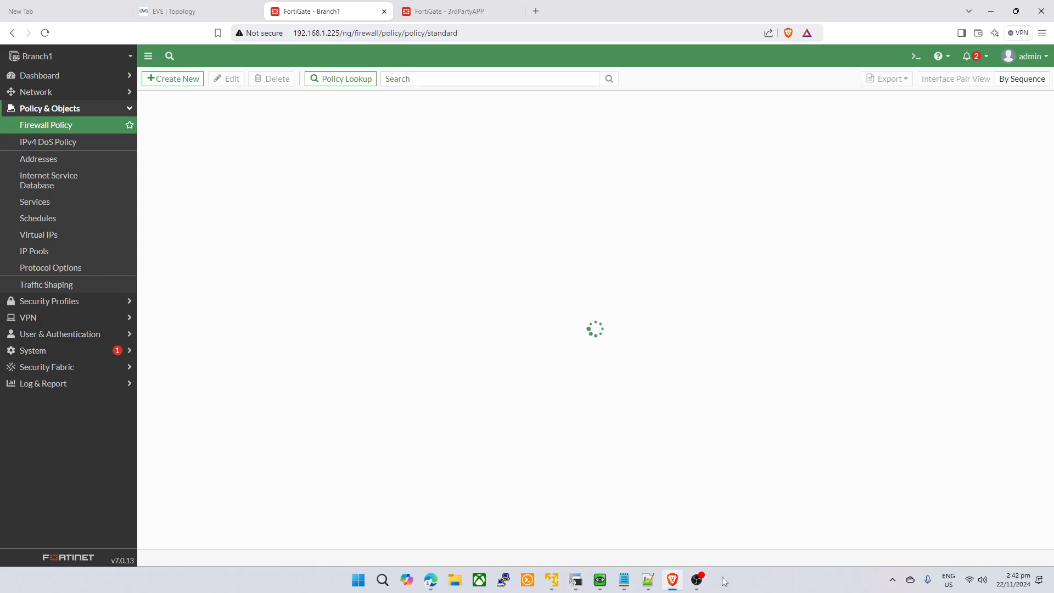
# - Select VLAN30's address 10.254.1.17 in the BB-APP policy row
pyautogui.click(576, 582)
pyautogui.click(577, 582)
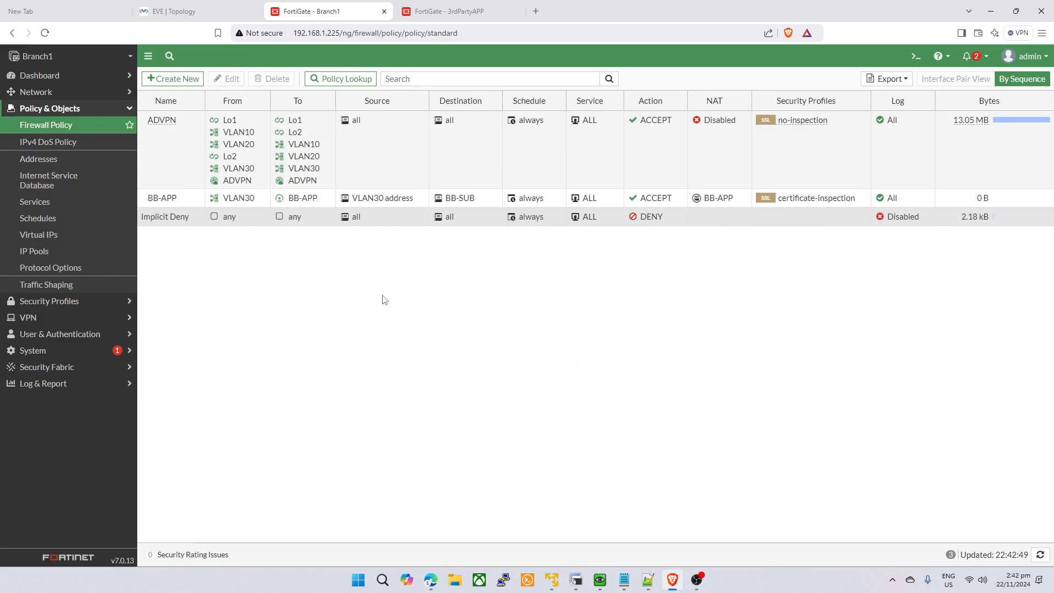
pyautogui.moveTo(227, 201)
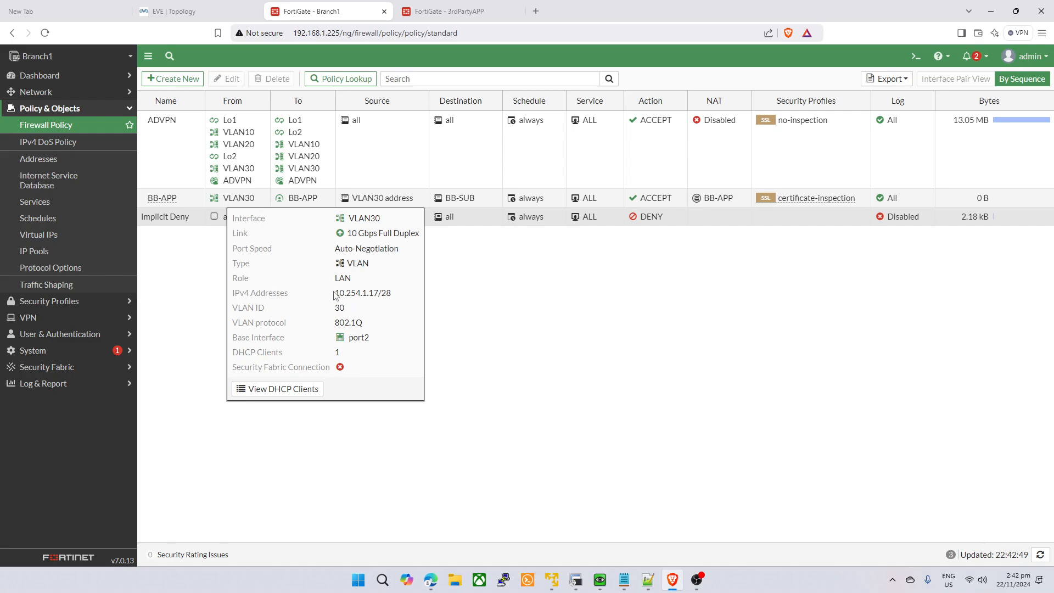
pyautogui.moveTo(335, 295); pyautogui.dragTo(378, 292)
pyautogui.hotkey('ctrl', 'c')
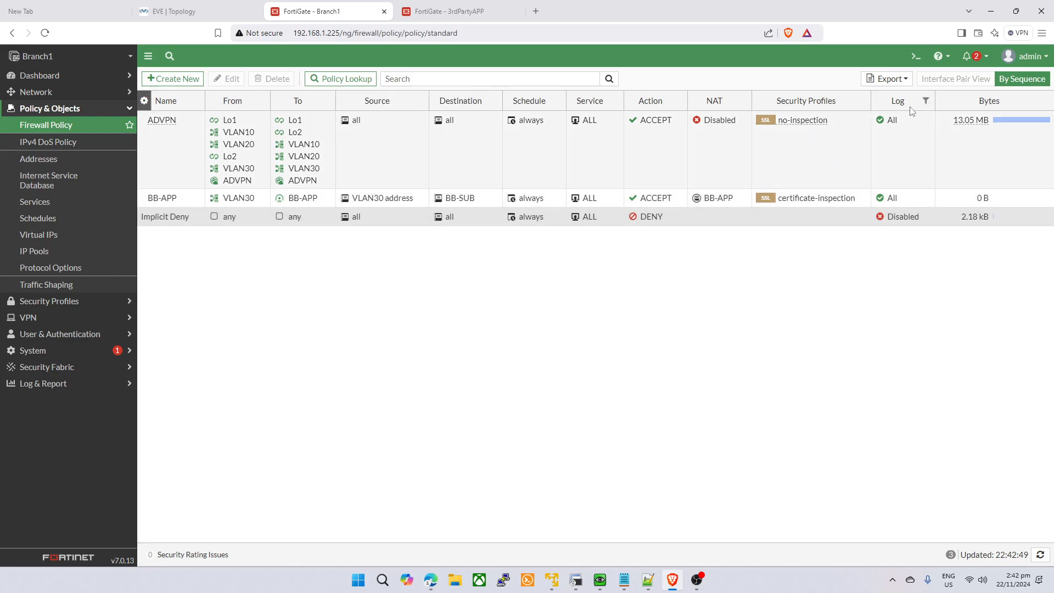
# - In Branch1's CLI console, set the telnet source address to 10.254.1.17
pyautogui.click(916, 56)
pyautogui.write('exec pin-o')
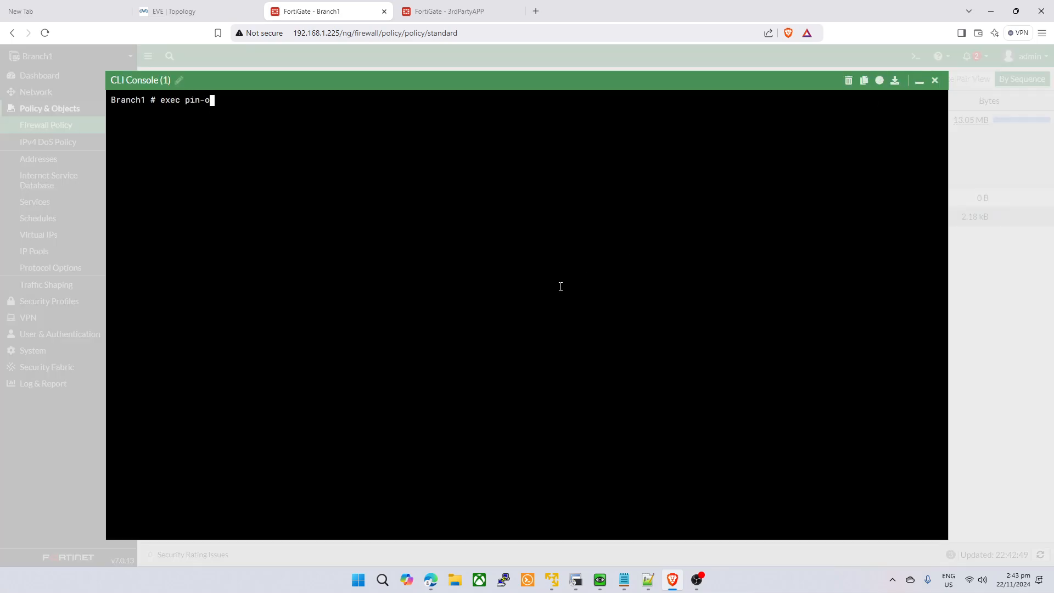
pyautogui.press('BackSpace')
pyautogui.press('BackSpace')
pyautogui.press('BackSpace')
pyautogui.write('telnet-options')
pyautogui.press('?')
pyautogui.write('source')
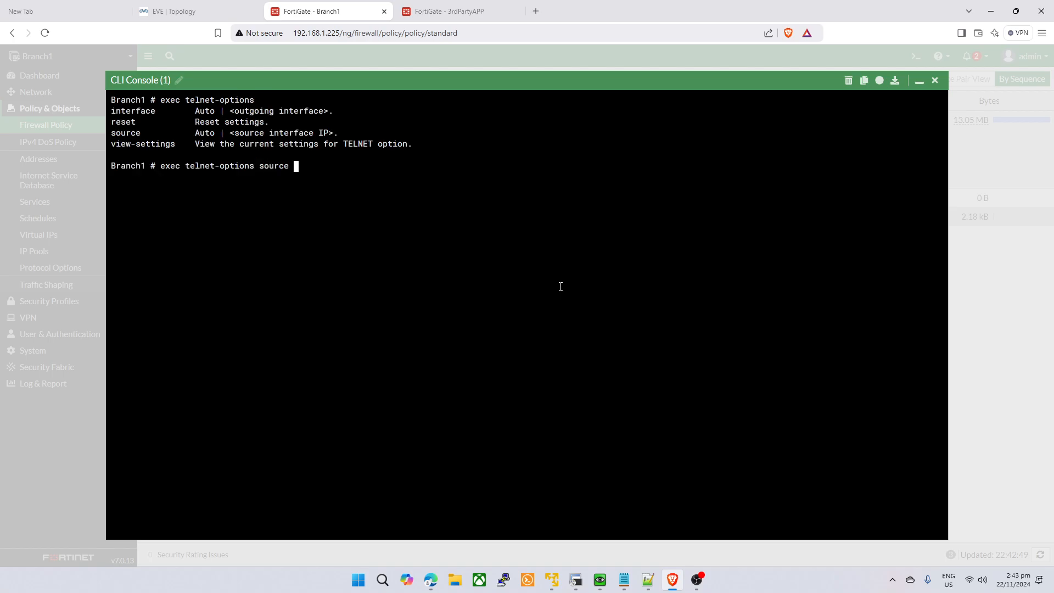
pyautogui.press('Return')
pyautogui.hotkey('ctrl', 'v')
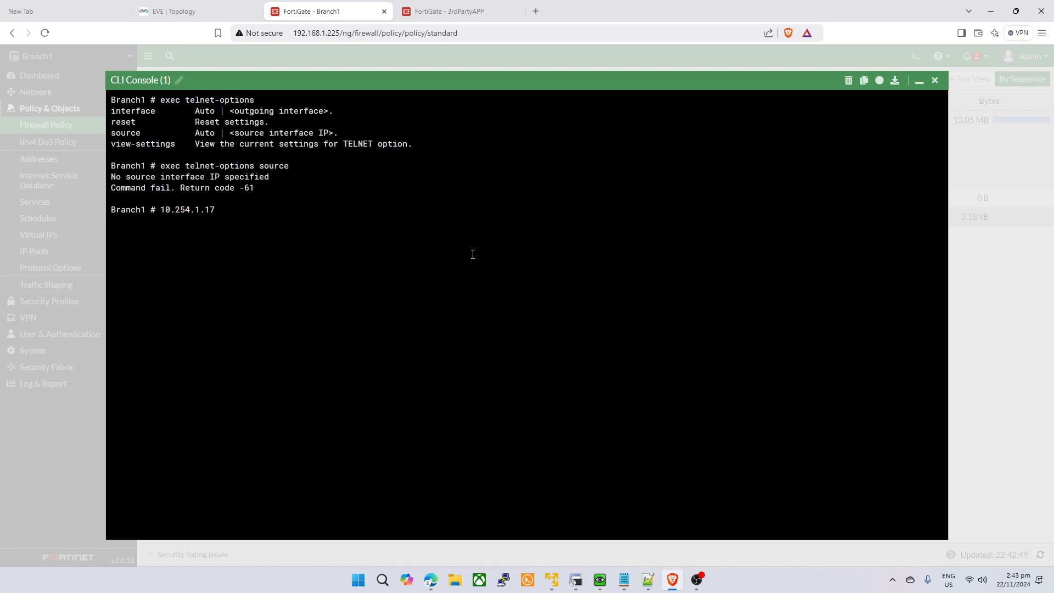
pyautogui.press('Up')
pyautogui.press('Return')
pyautogui.hotkey('ctrl', 'v')
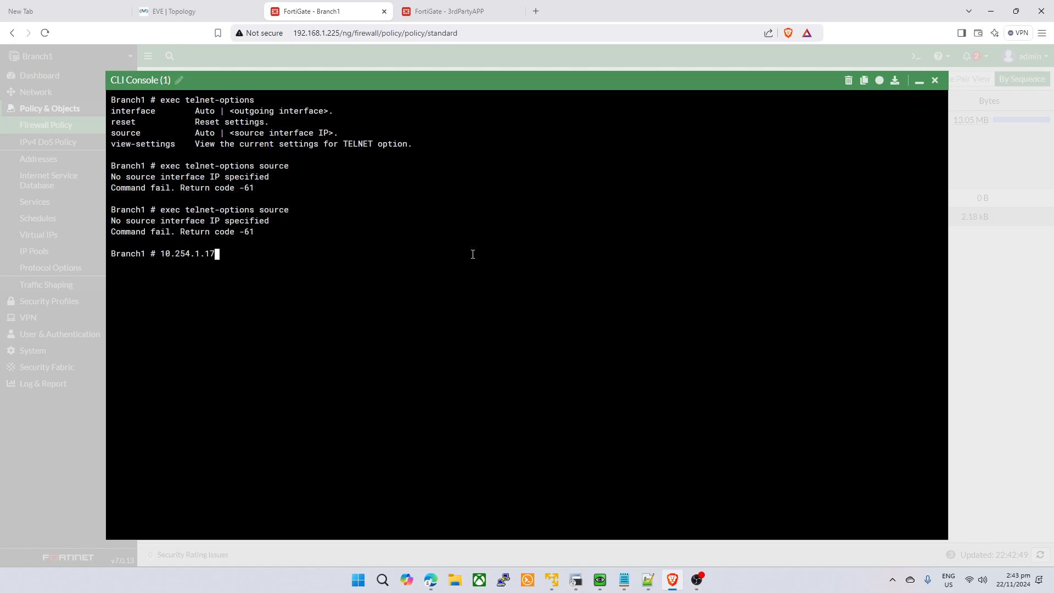
pyautogui.press('Return')
pyautogui.press('Up')
pyautogui.press('Up')
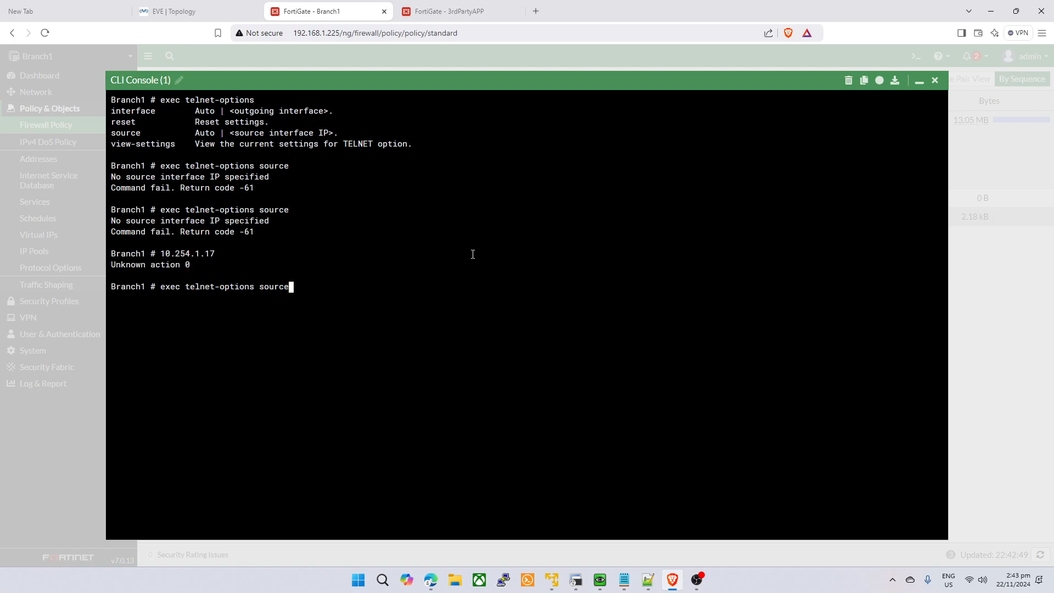
pyautogui.write('10.254.1.17')
pyautogui.press('Return')
# - Start a telnet to 99.99.99.1 on port 443
pyautogui.write('exec telnet')
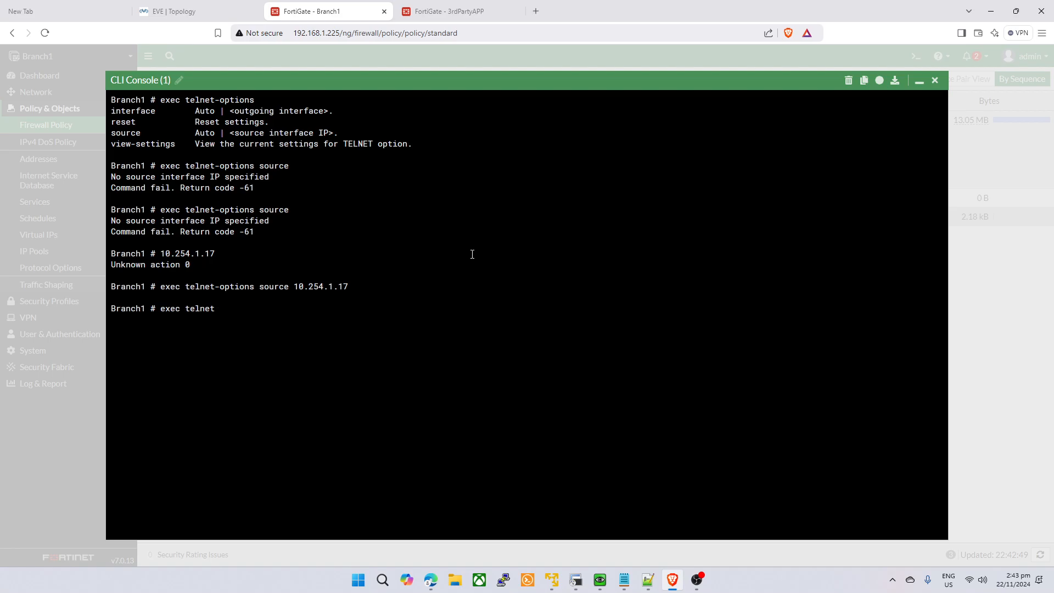
pyautogui.write('-options')
pyautogui.press('?')
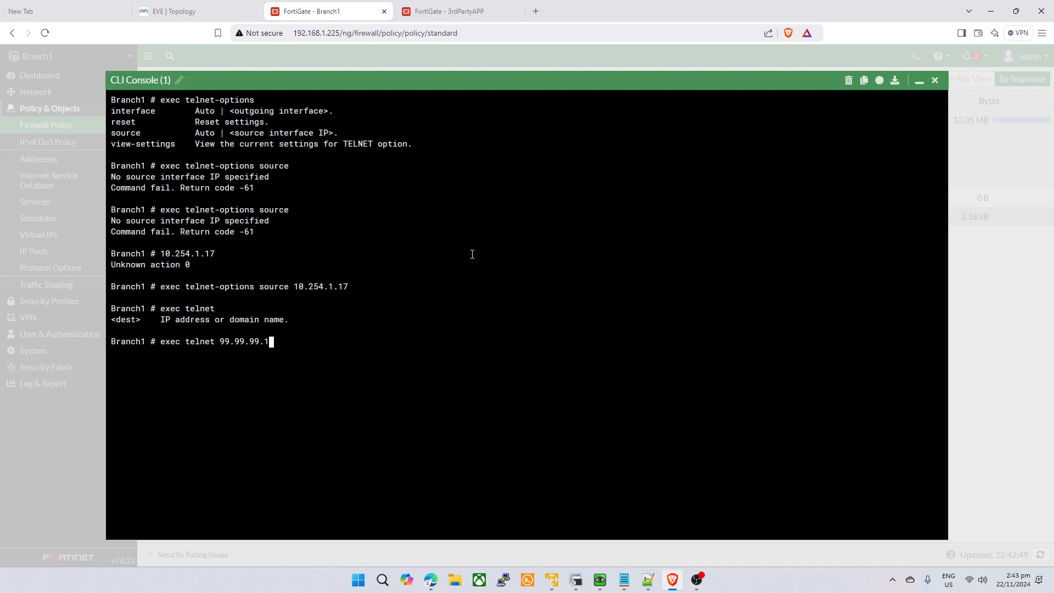
pyautogui.write('99.99.99.1 443')
pyautogui.press('Return')
# - Open and refresh the 3rdPartyAPP firewall's policy list
pyautogui.click(447, 11)
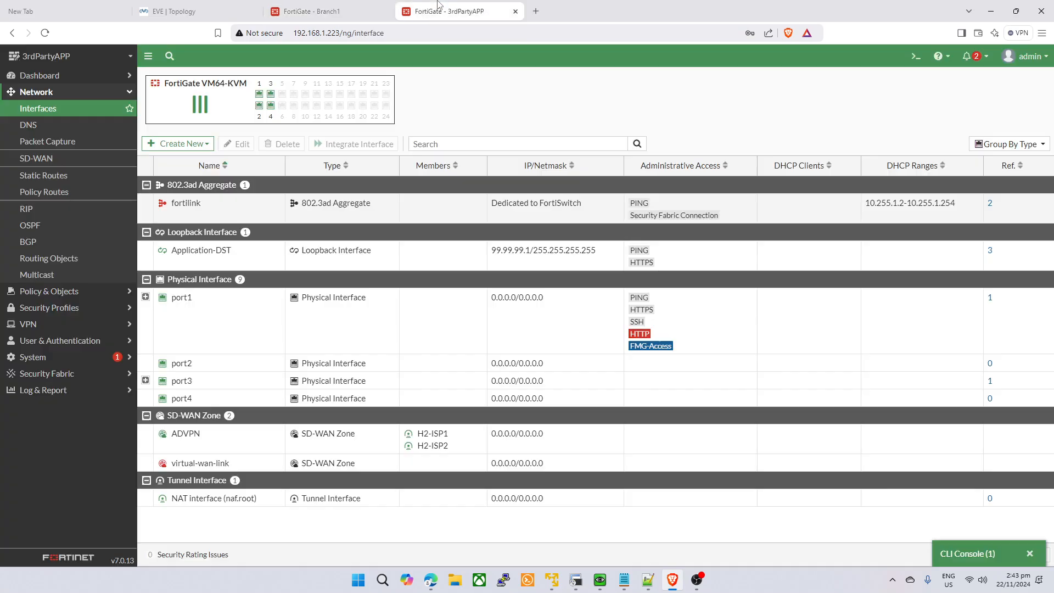
pyautogui.click(75, 297)
pyautogui.click(46, 124)
pyautogui.click(324, 10)
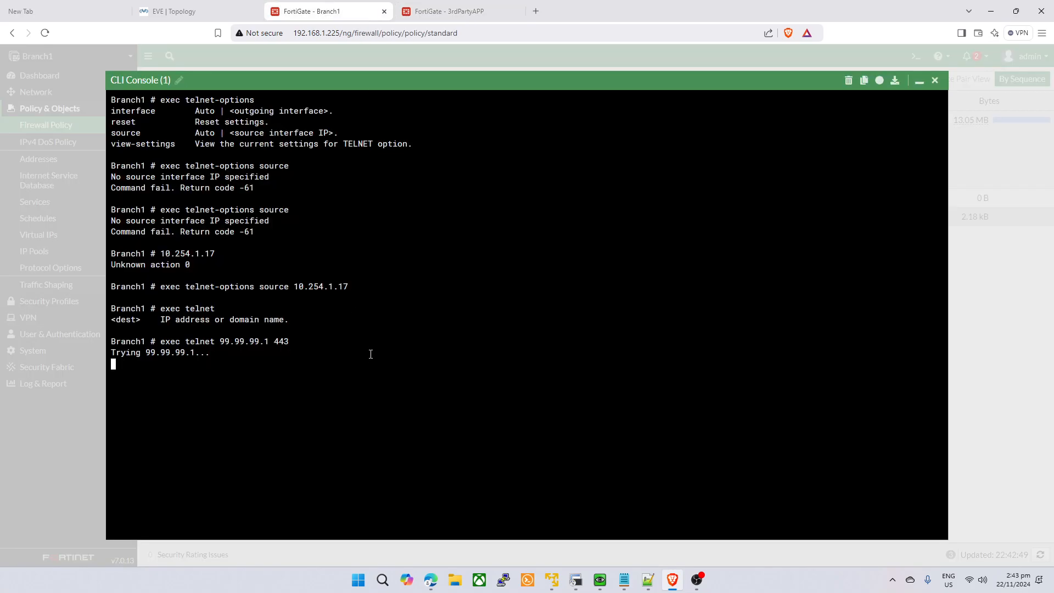
pyautogui.click(410, 5)
pyautogui.click(449, 11)
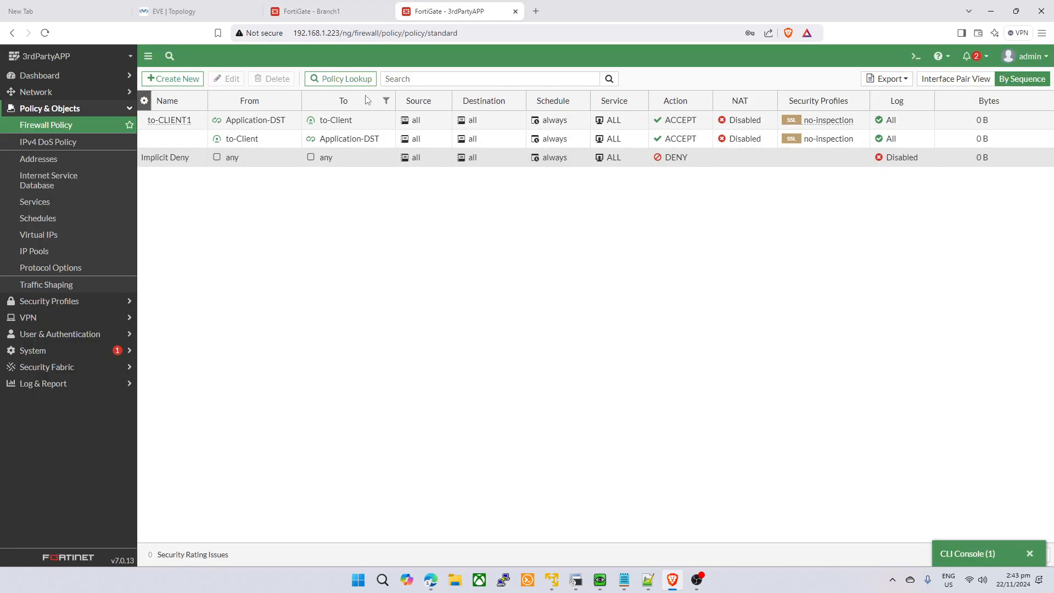
pyautogui.click(66, 125)
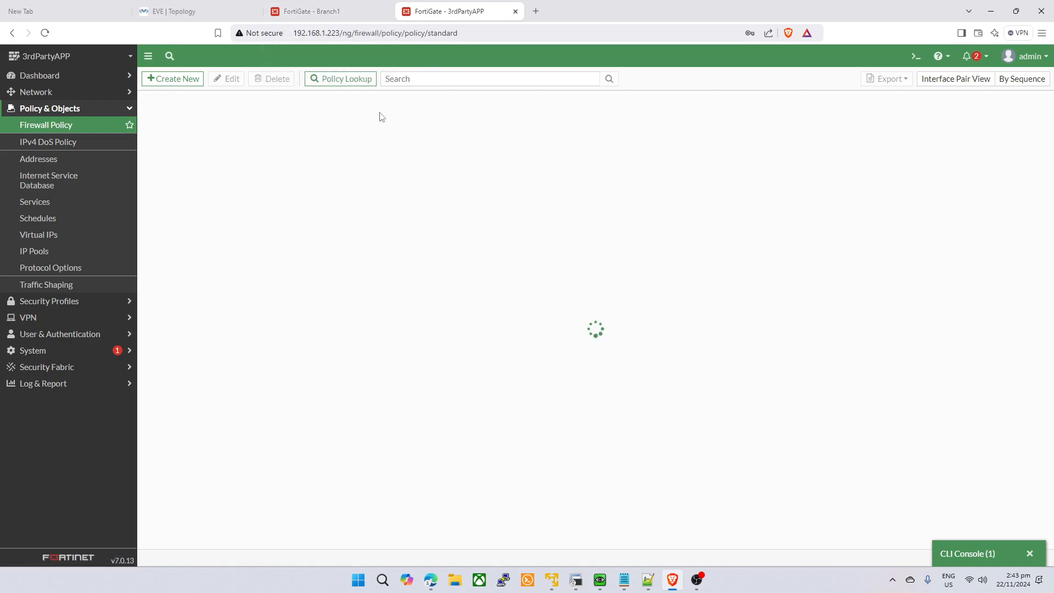
# - Minimise Branch1's CLI console and reload its firewall policy list
pyautogui.click(324, 11)
pyautogui.click(920, 80)
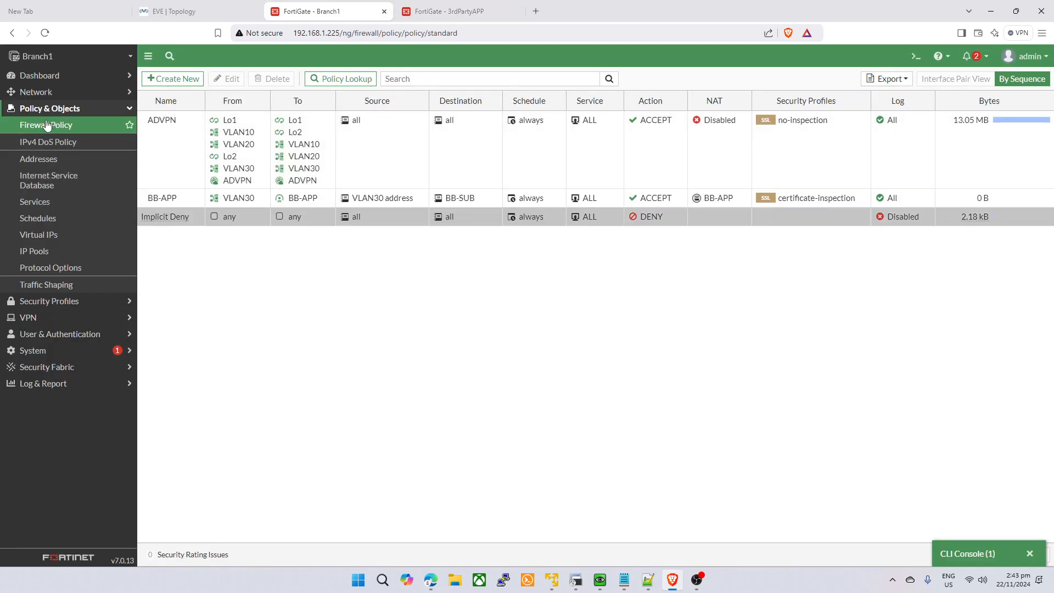
pyautogui.click(46, 125)
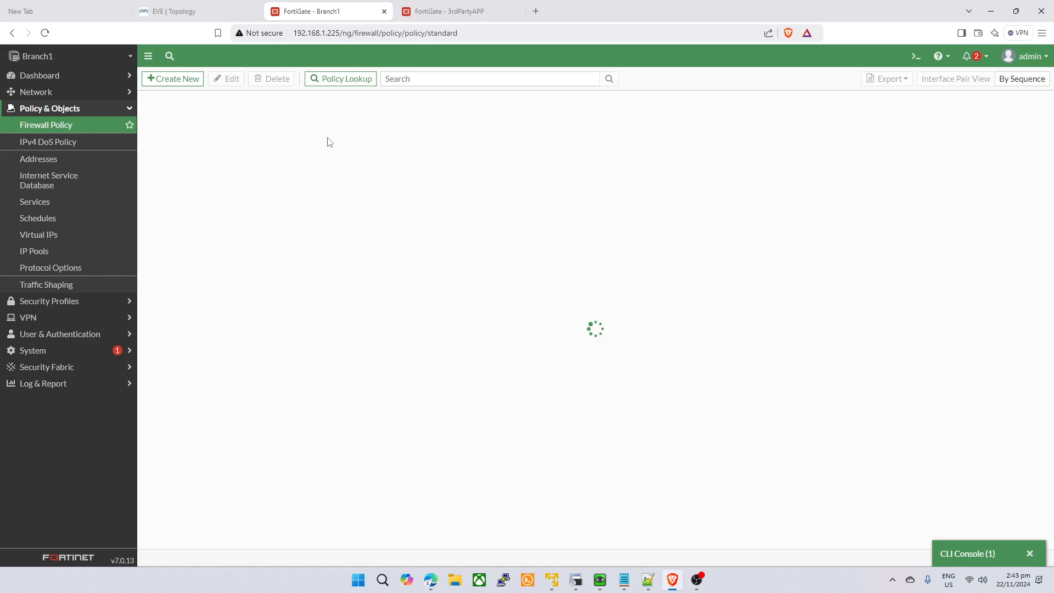
pyautogui.click(484, 7)
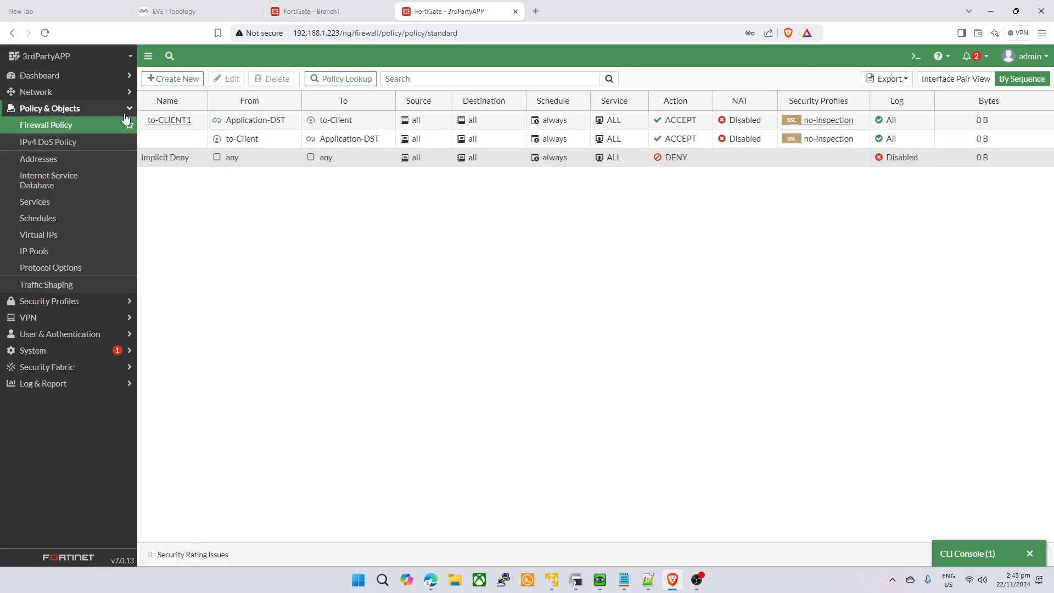
pyautogui.click(307, 11)
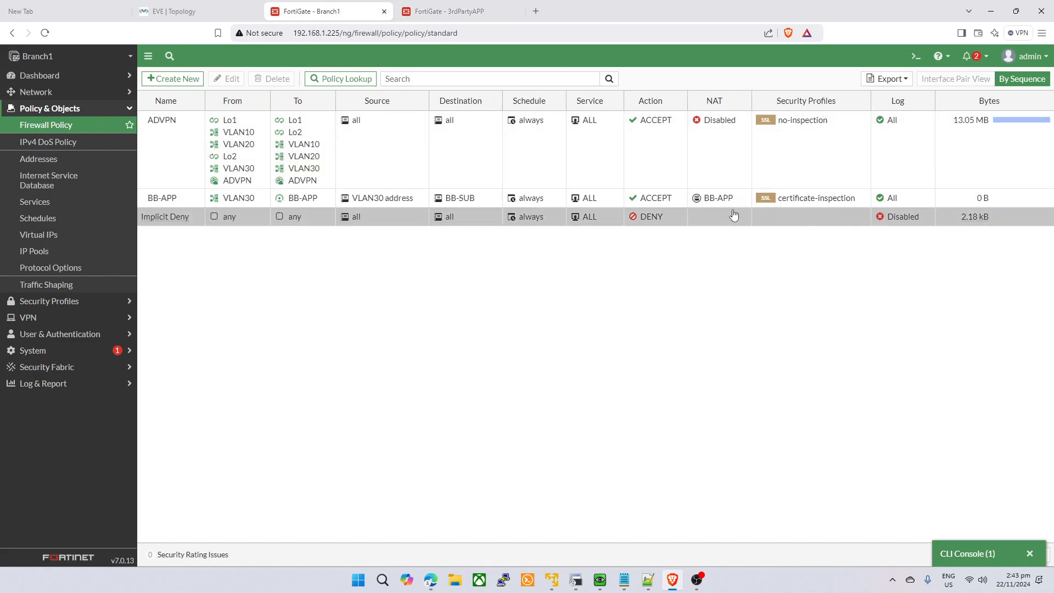
# - Show the BB-APP policy's matching logs, then return to Branch1's policy list
pyautogui.rightClick(417, 199)
pyautogui.click(482, 316)
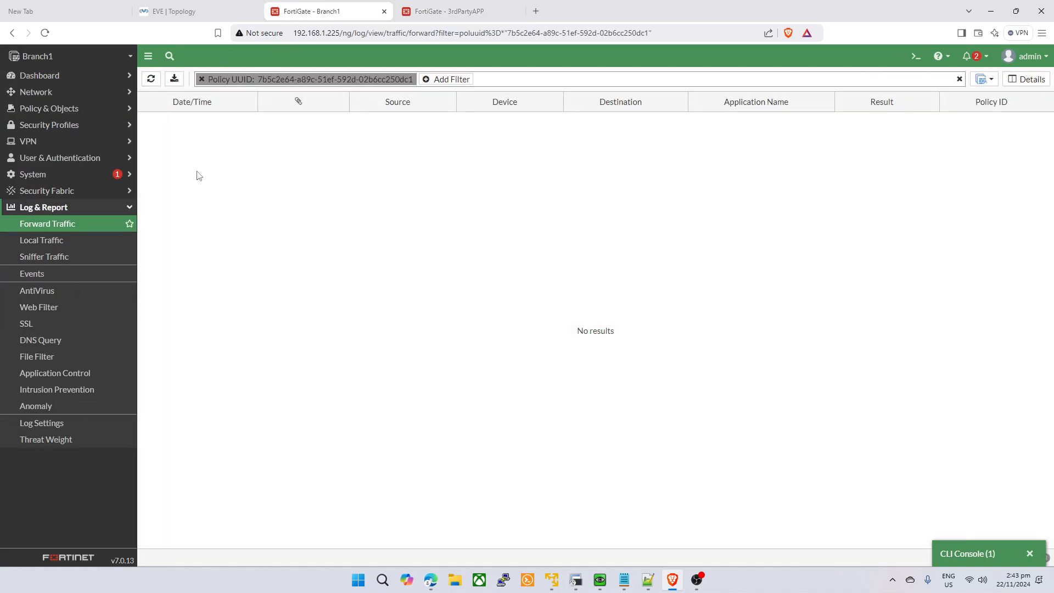
pyautogui.click(66, 108)
pyautogui.click(87, 125)
pyautogui.click(439, 6)
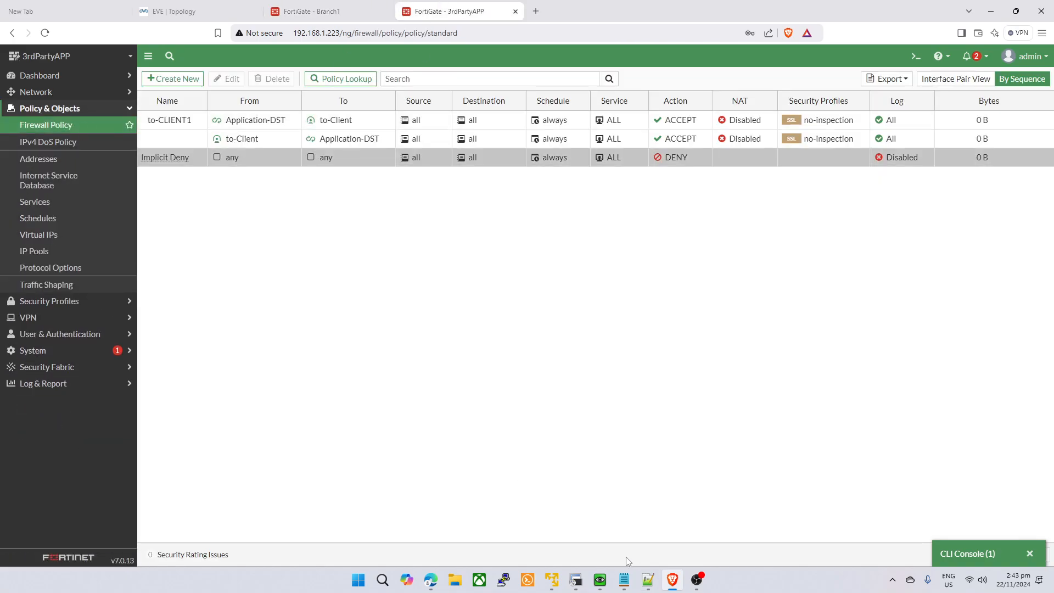
pyautogui.click(324, 11)
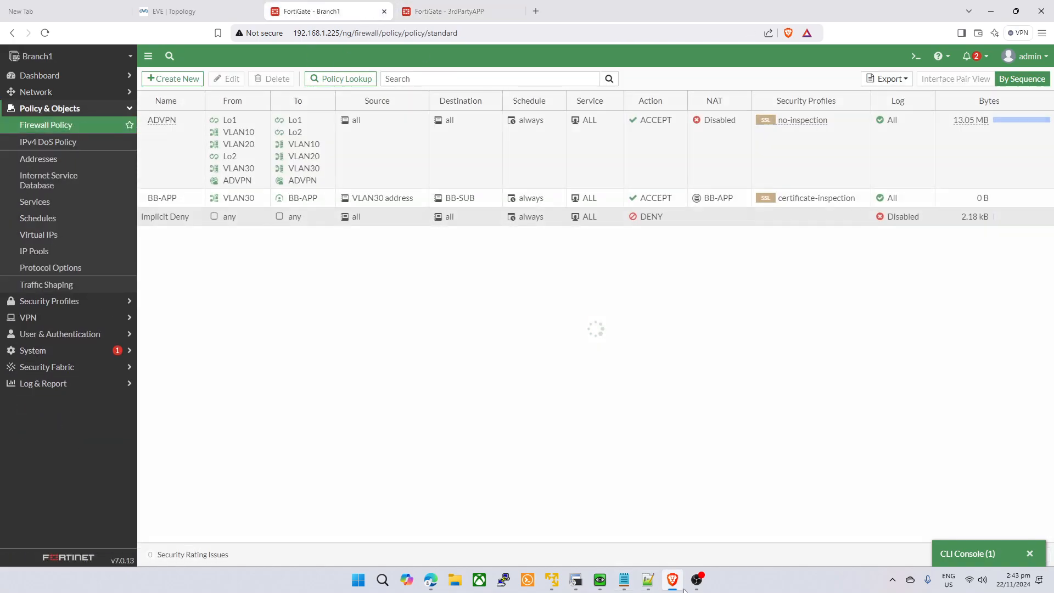
# - Copy the BB-APP policy, paste it below, and open the copy for editing
pyautogui.rightClick(282, 199)
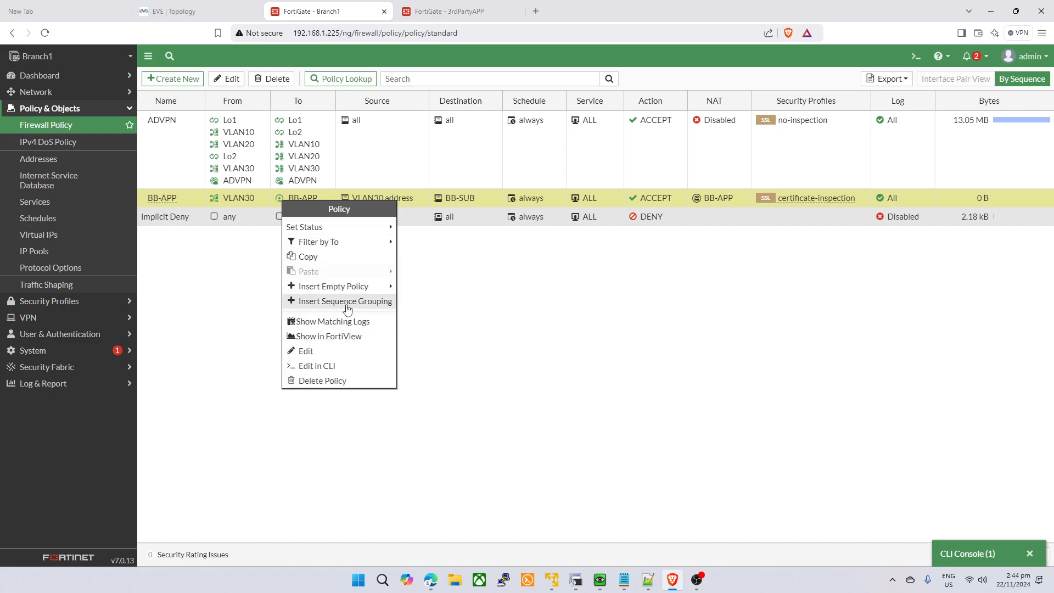
pyautogui.click(361, 256)
pyautogui.rightClick(283, 199)
pyautogui.moveTo(354, 268)
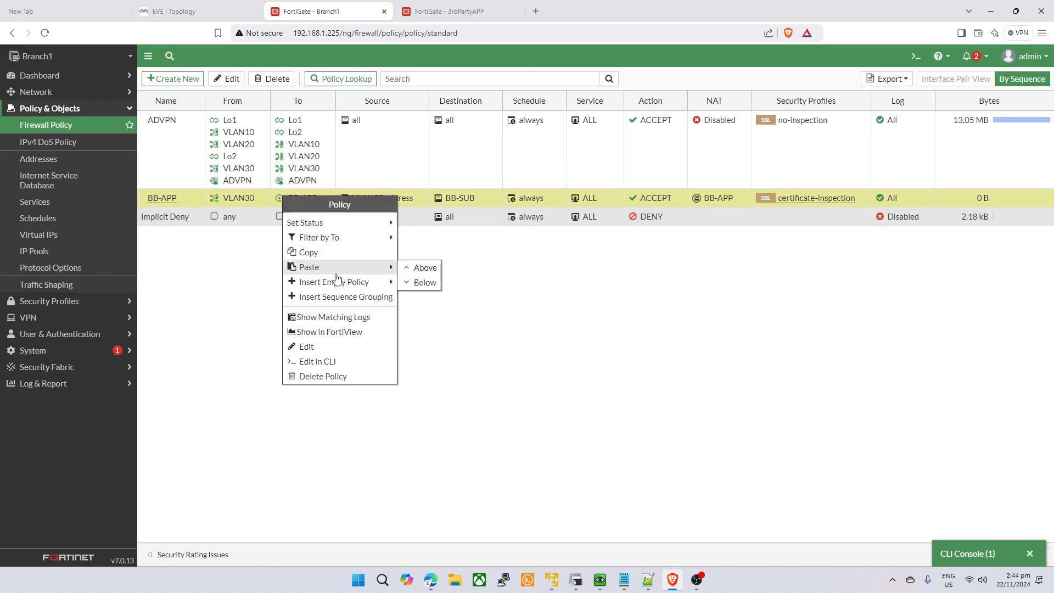
pyautogui.click(411, 282)
pyautogui.click(270, 202)
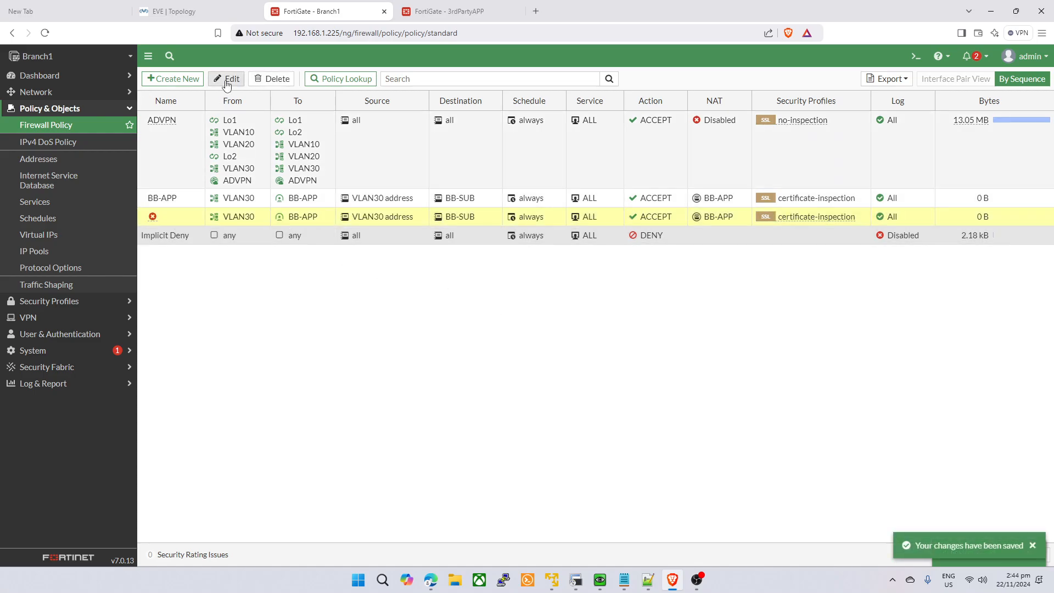
pyautogui.click(226, 78)
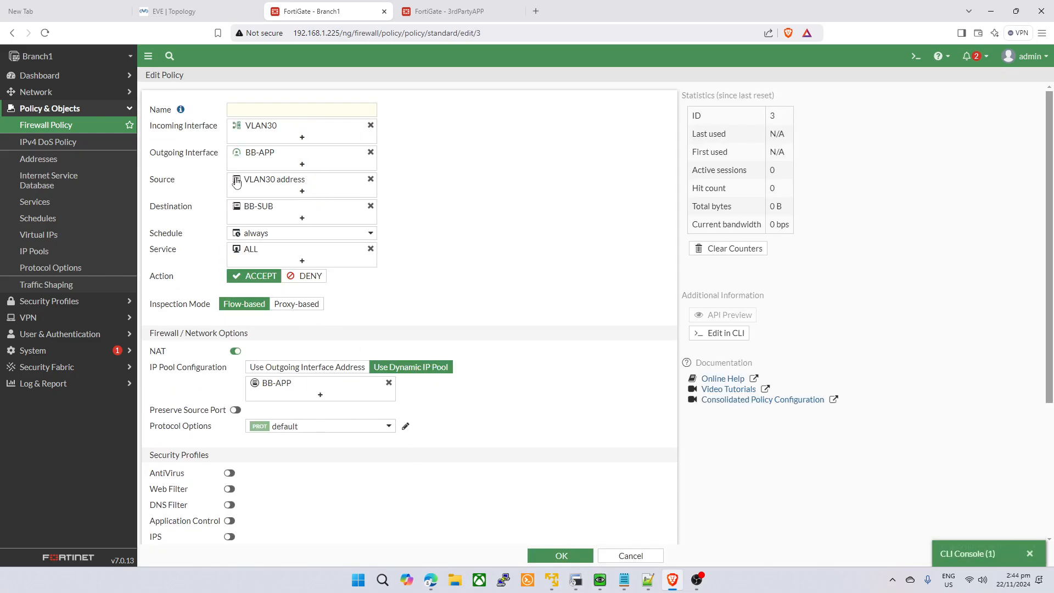
# - Turn NAT off, name the policy Test, incoming BB-APP, outgoing VLAN30
pyautogui.click(237, 352)
pyautogui.click(284, 104)
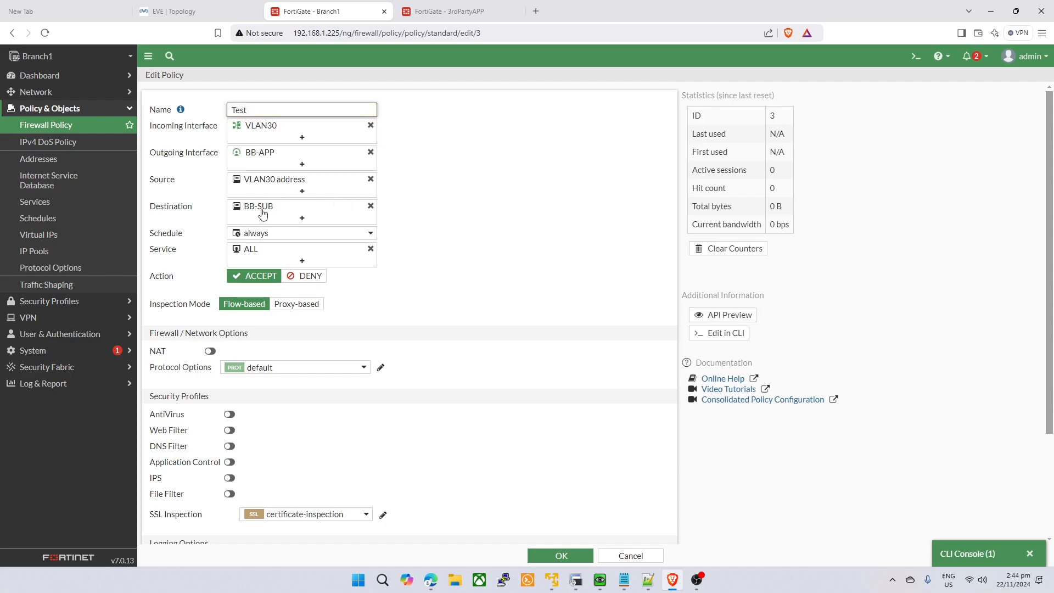
pyautogui.click(588, 257)
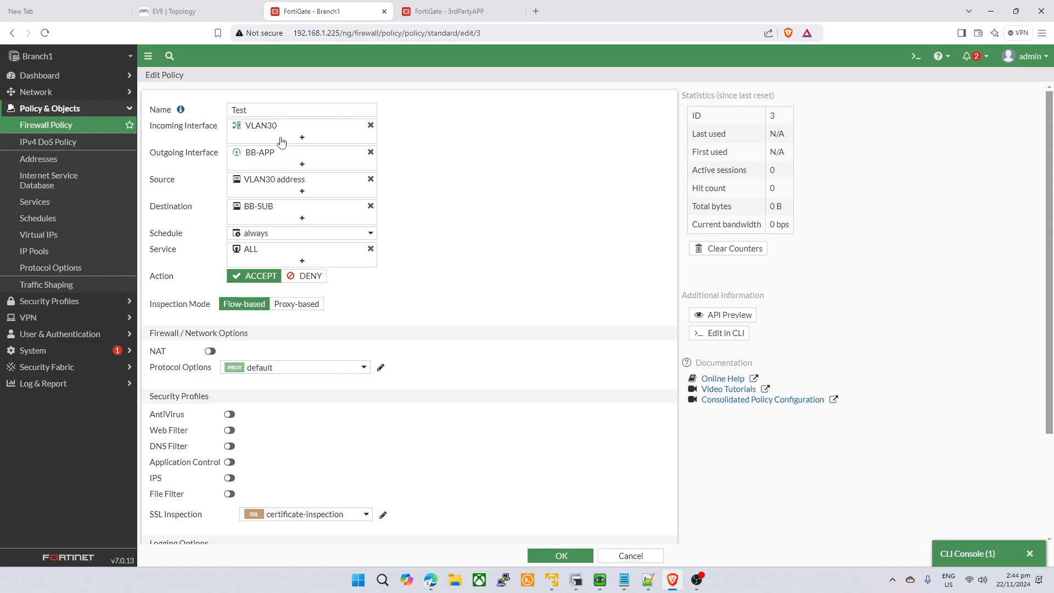
pyautogui.click(302, 137)
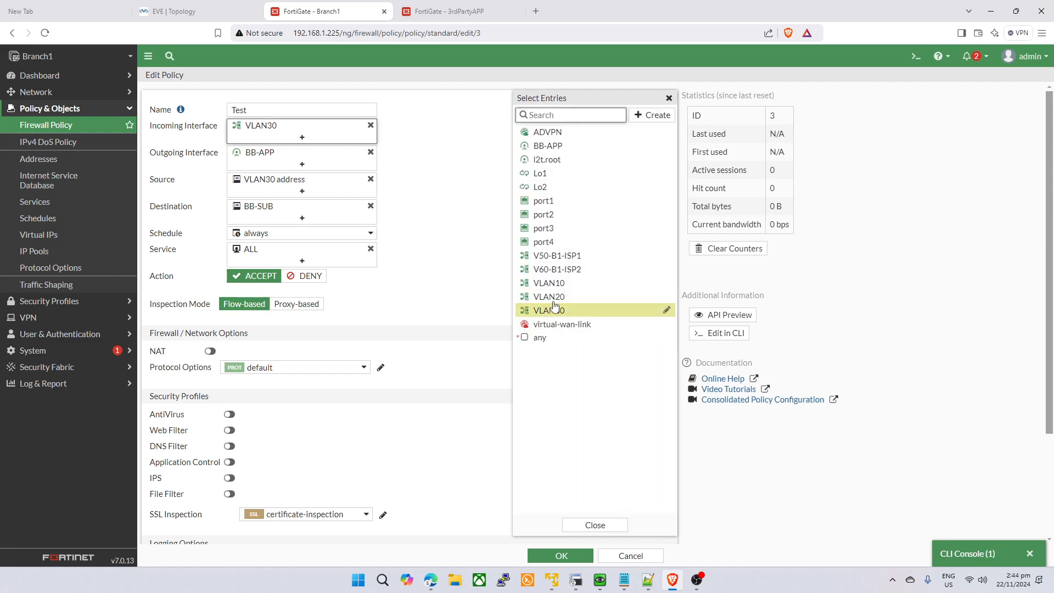
pyautogui.click(547, 145)
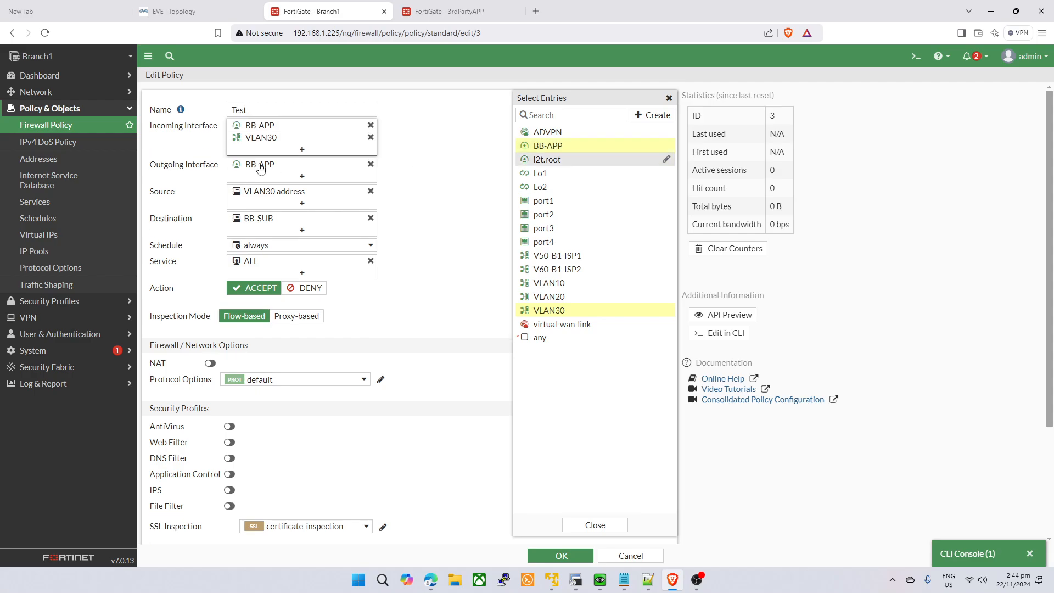
pyautogui.click(371, 137)
pyautogui.click(313, 164)
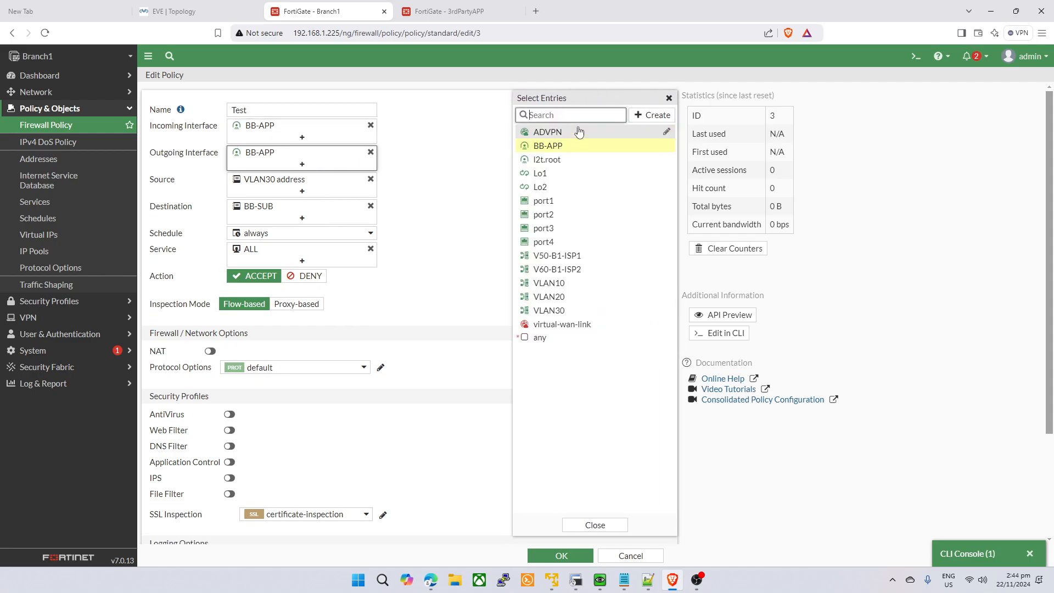
pyautogui.click(570, 311)
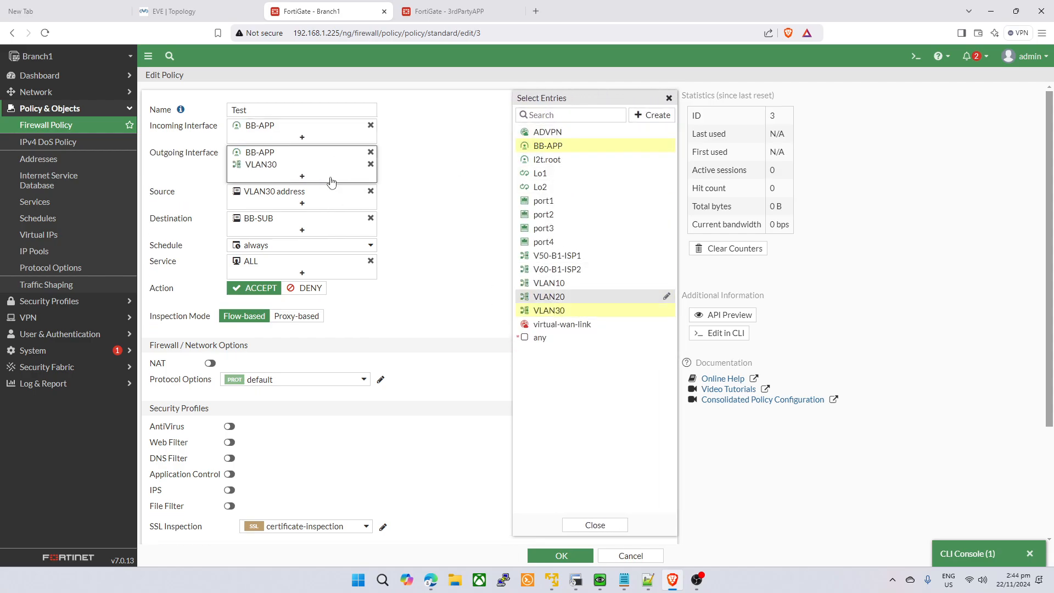
pyautogui.click(371, 152)
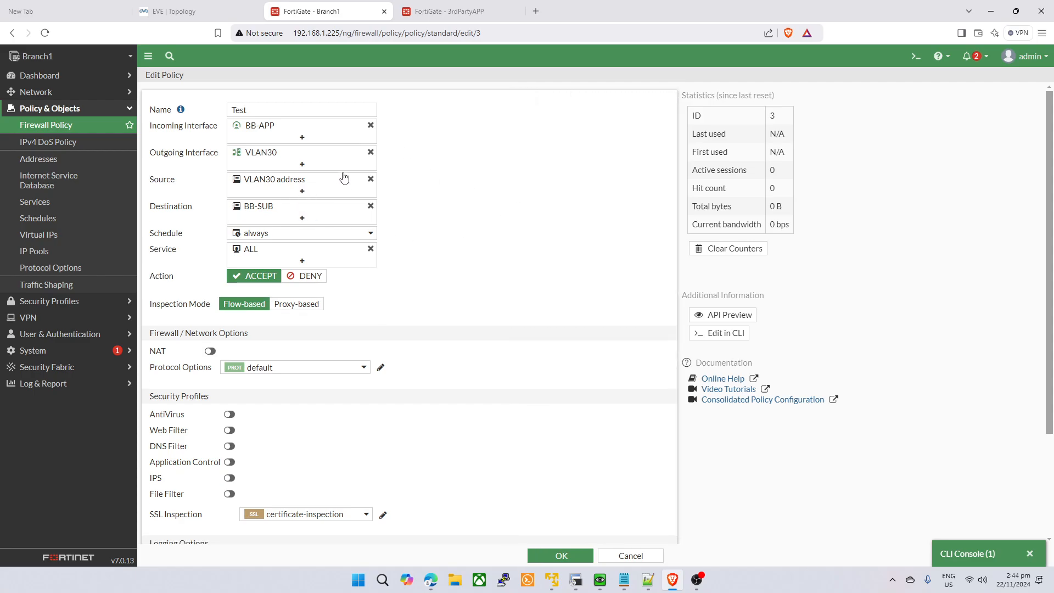
# - Set source BB-SUB and destination all, then save the policy
pyautogui.click(308, 189)
pyautogui.click(570, 131)
pyautogui.write('bb')
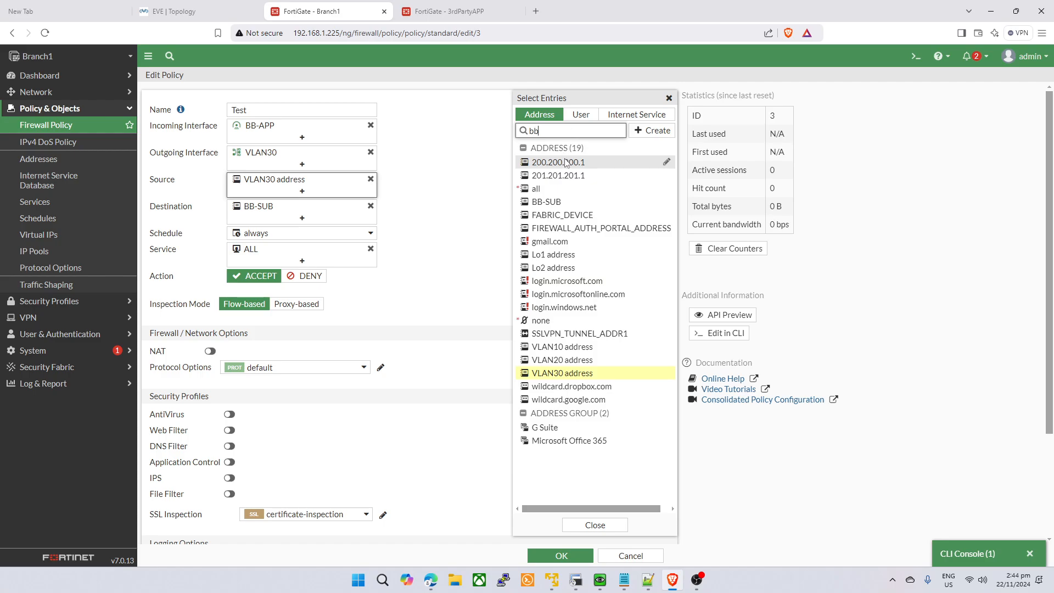
pyautogui.click(552, 163)
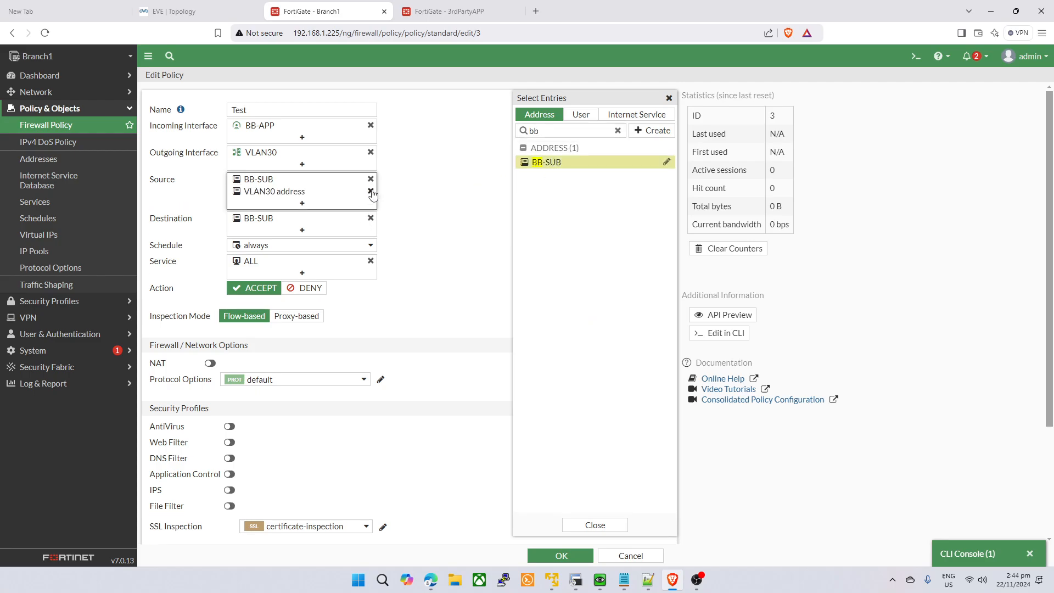
pyautogui.click(371, 191)
pyautogui.click(318, 216)
pyautogui.click(545, 189)
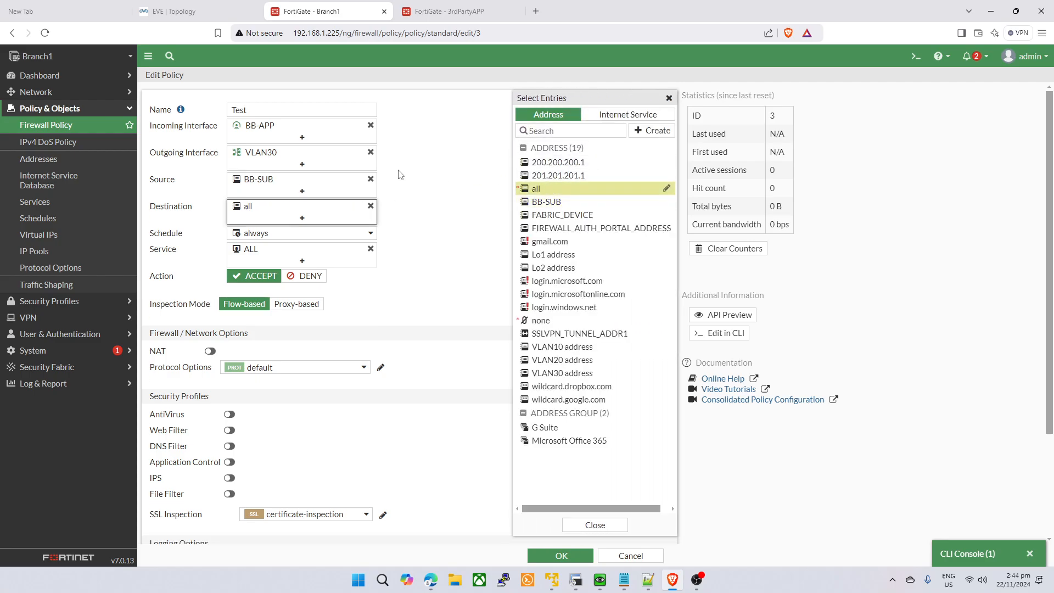
pyautogui.click(400, 174)
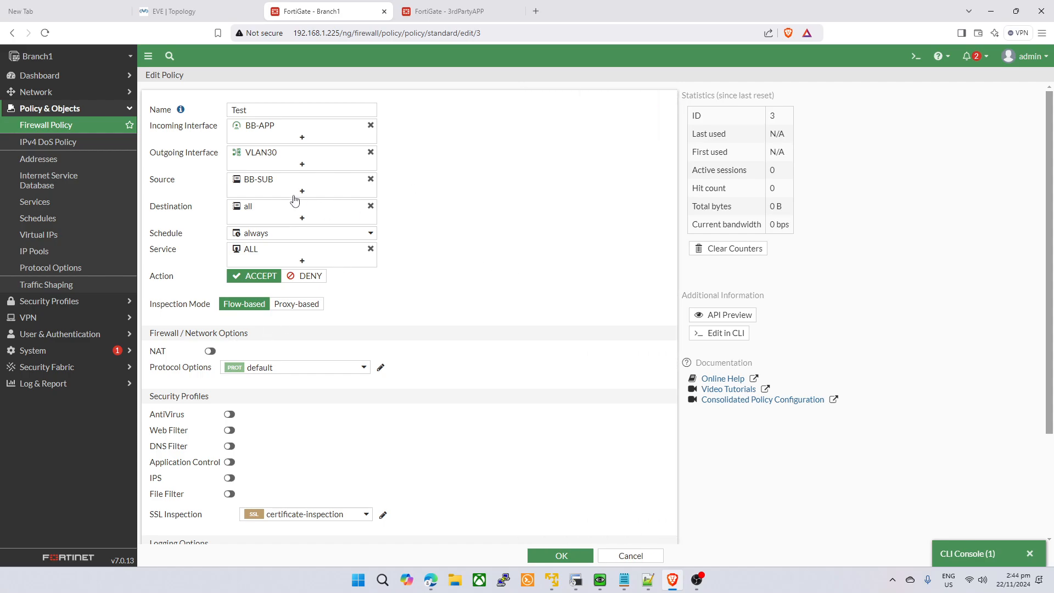
pyautogui.scroll(-2, 565, 272)
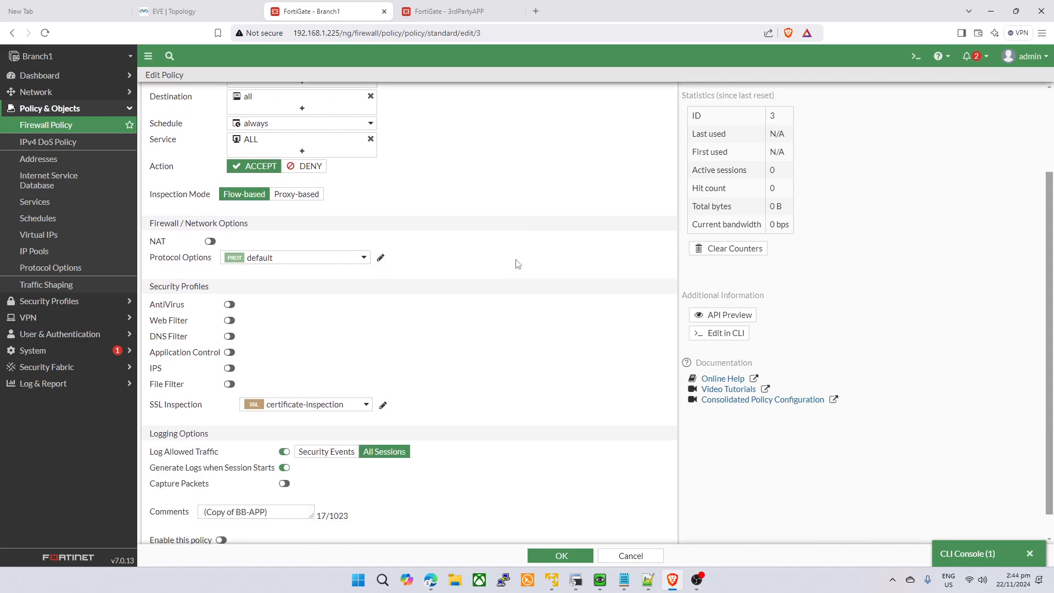
pyautogui.scroll(-1, 491, 384)
pyautogui.scroll(3, 423, 480)
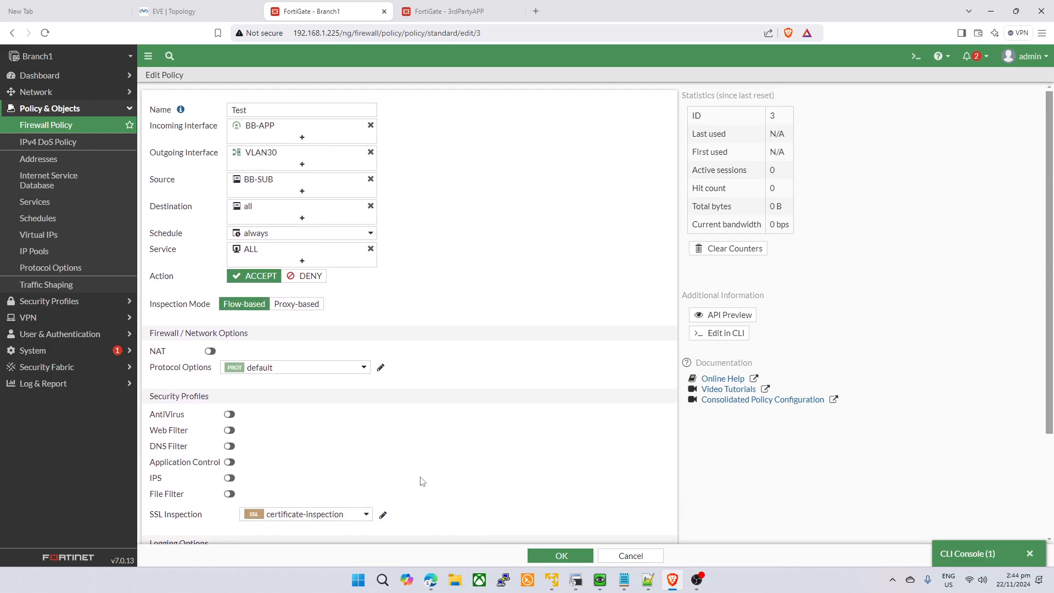
pyautogui.scroll(-3, 281, 528)
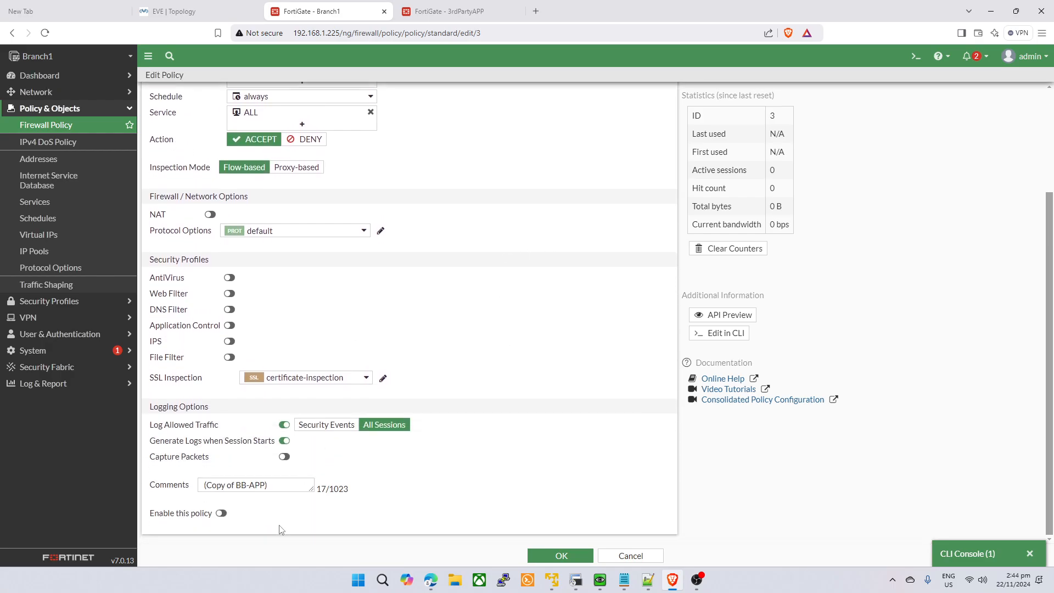
pyautogui.click(561, 556)
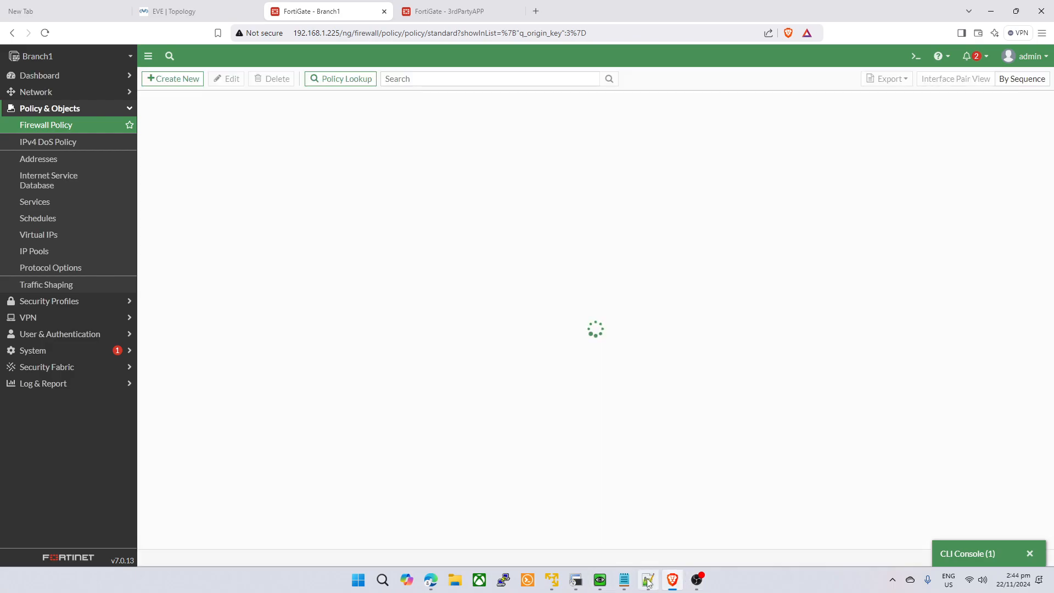
# - Ping 99.99.99.1 from the VPC12 terminal, then refresh Branch1's policy list
pyautogui.click(576, 580)
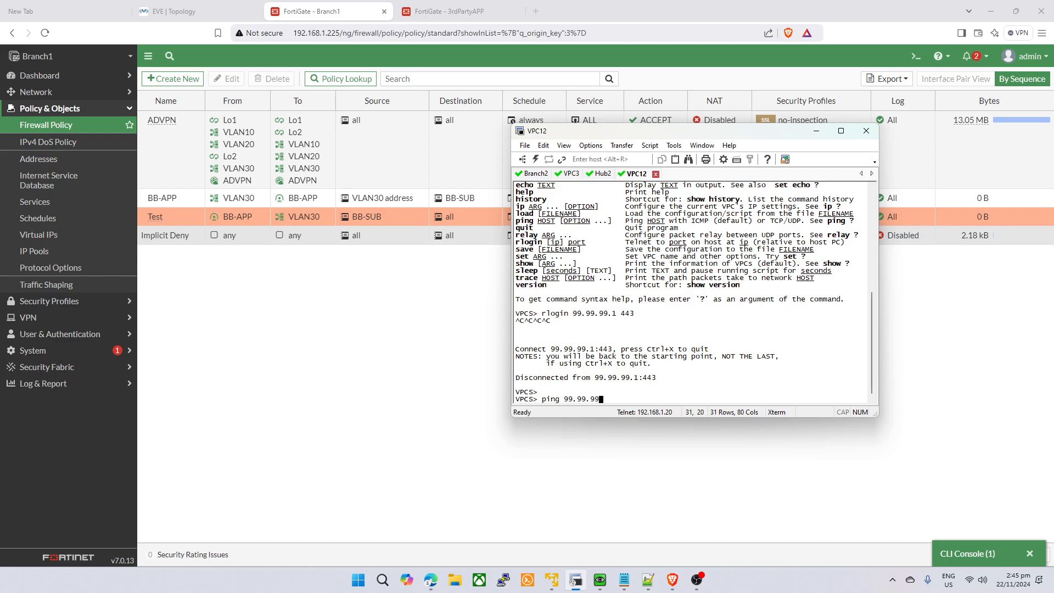
pyautogui.press('Return')
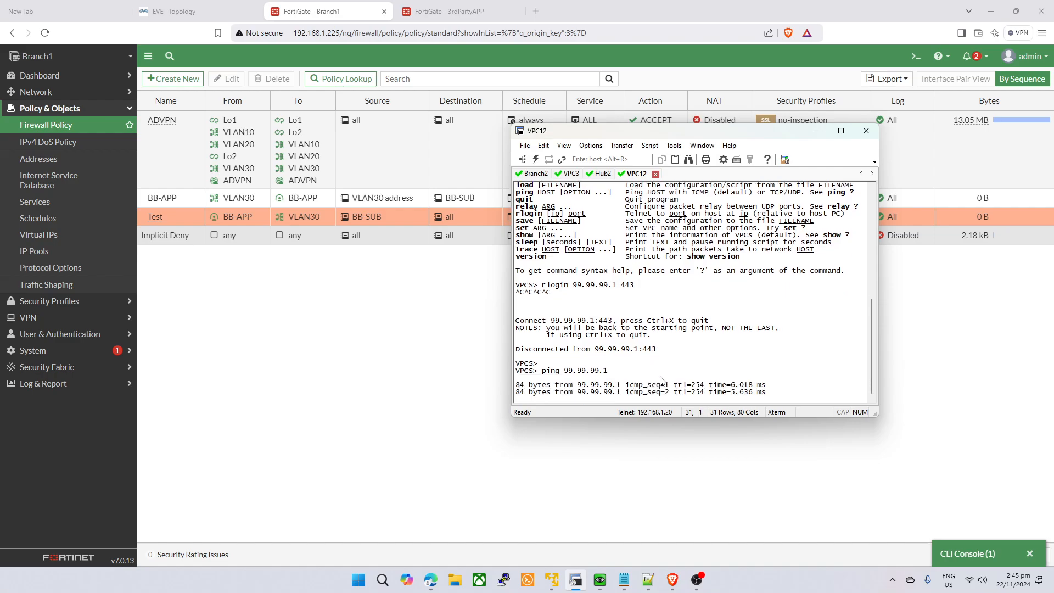
pyautogui.click(439, 308)
pyautogui.click(41, 127)
# - Reload 3rdPartyAPP's policy list and compare it with Branch1's policy table
pyautogui.click(451, 6)
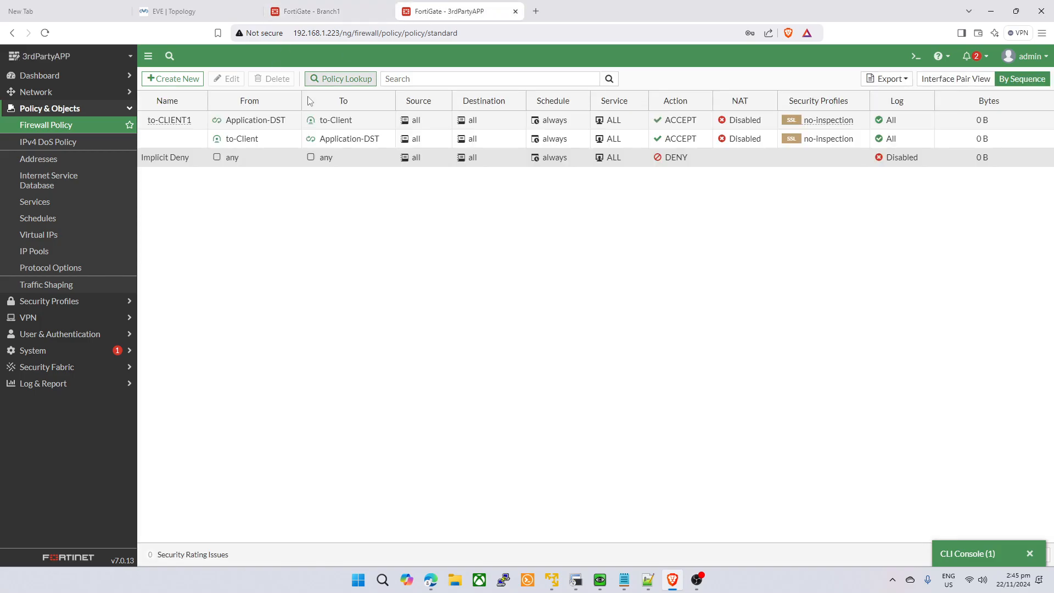
pyautogui.click(86, 126)
pyautogui.click(359, 5)
pyautogui.click(423, 5)
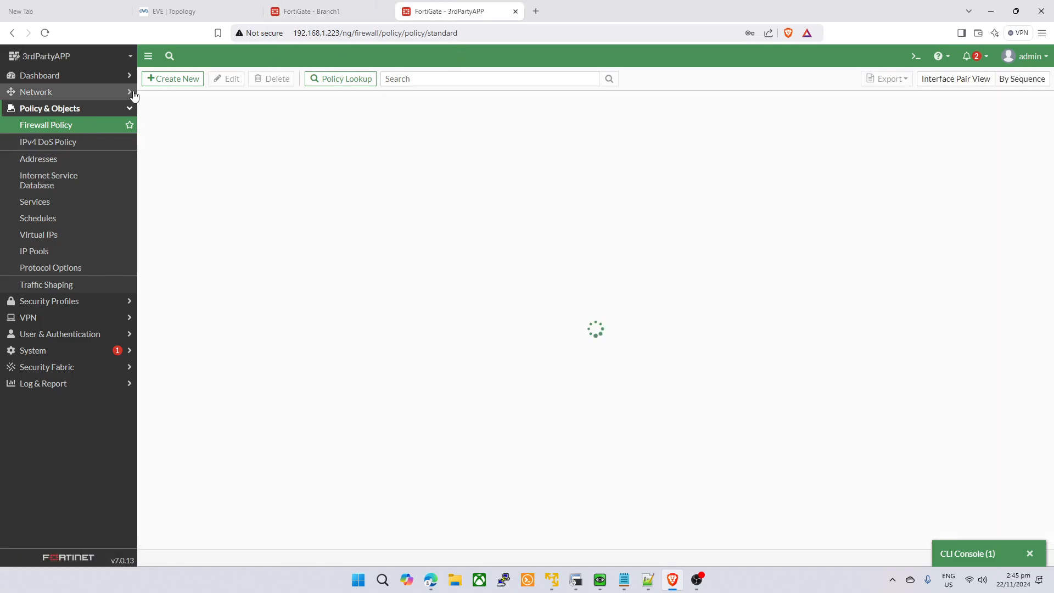
pyautogui.click(340, 10)
pyautogui.click(450, 11)
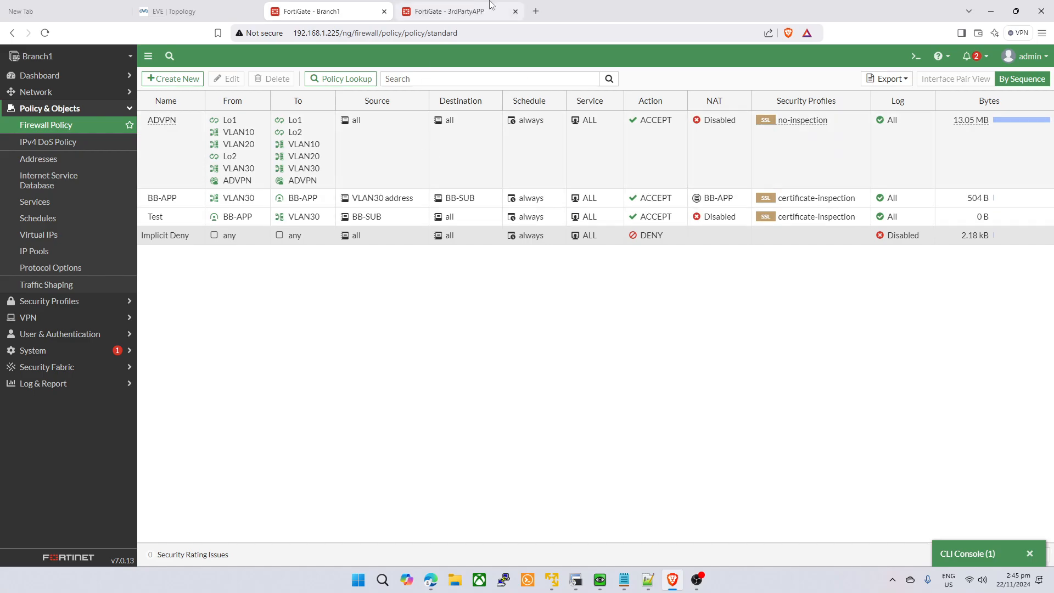
pyautogui.click(576, 580)
pyautogui.click(330, 11)
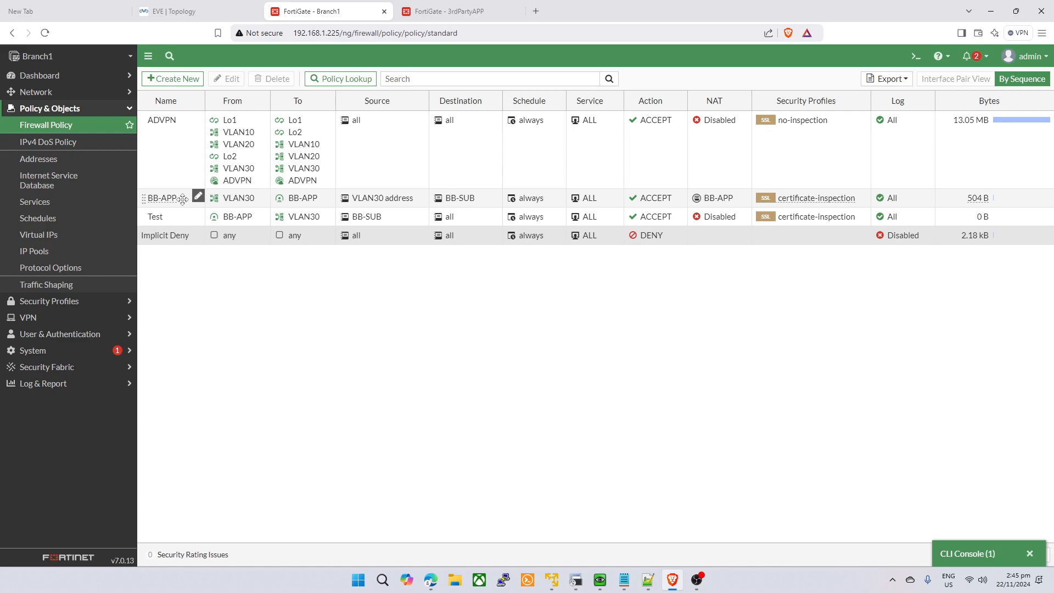
# - Show matching logs for 3rdPartyAPP's to-Client policy
pyautogui.rightClick(231, 205)
pyautogui.click(474, 7)
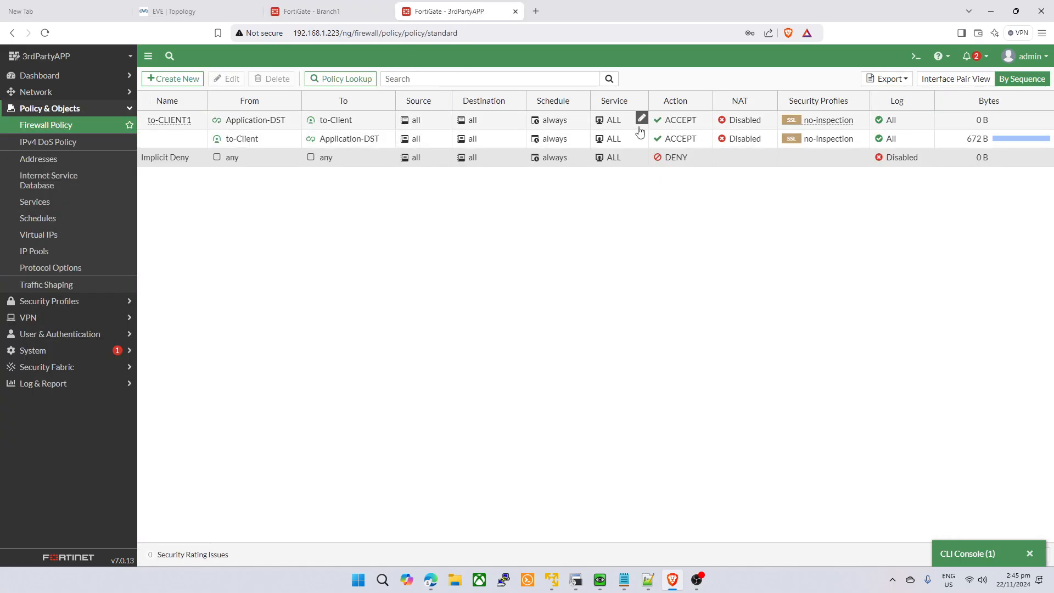
pyautogui.rightClick(330, 138)
pyautogui.click(359, 275)
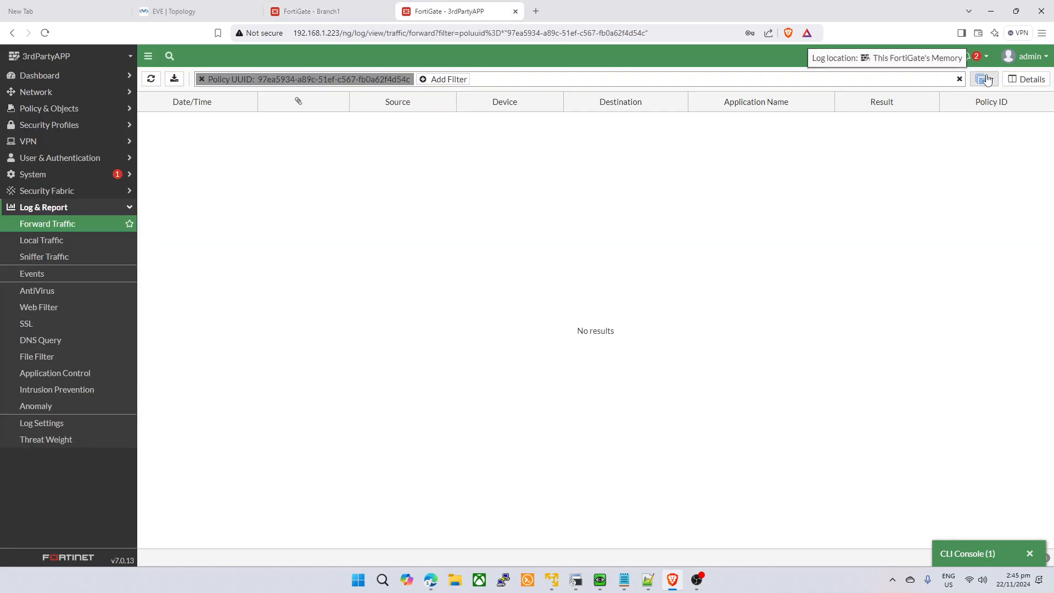
pyautogui.click(92, 107)
pyautogui.click(87, 124)
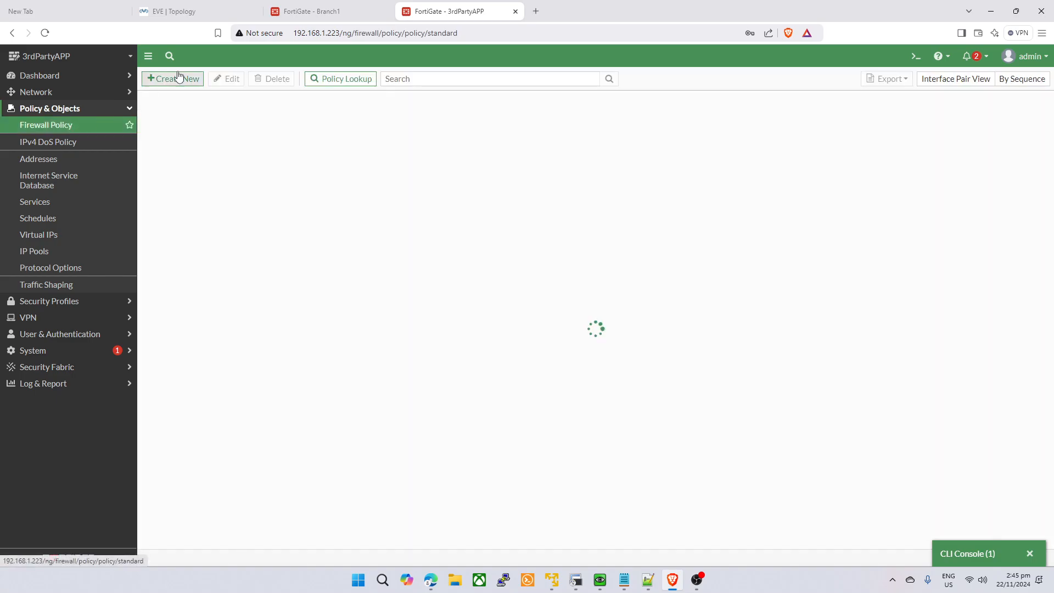
# - Open the latest Branch1 BB-APP ping log and highlight its NAT IP
pyautogui.click(321, 11)
pyautogui.doubleClick(393, 126)
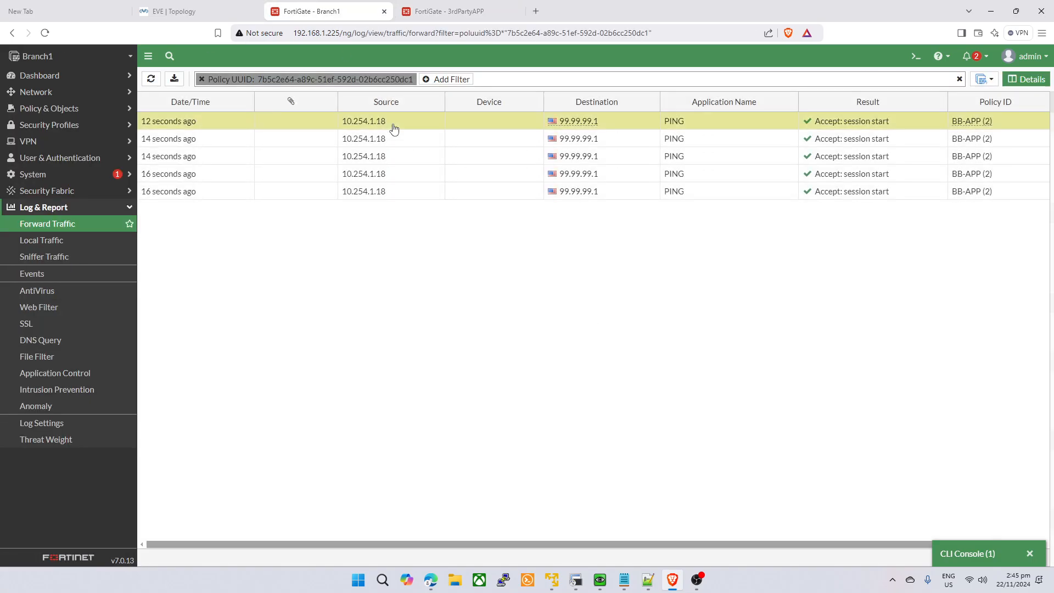
pyautogui.scroll(-5, 950, 382)
pyautogui.scroll(-1, 959, 383)
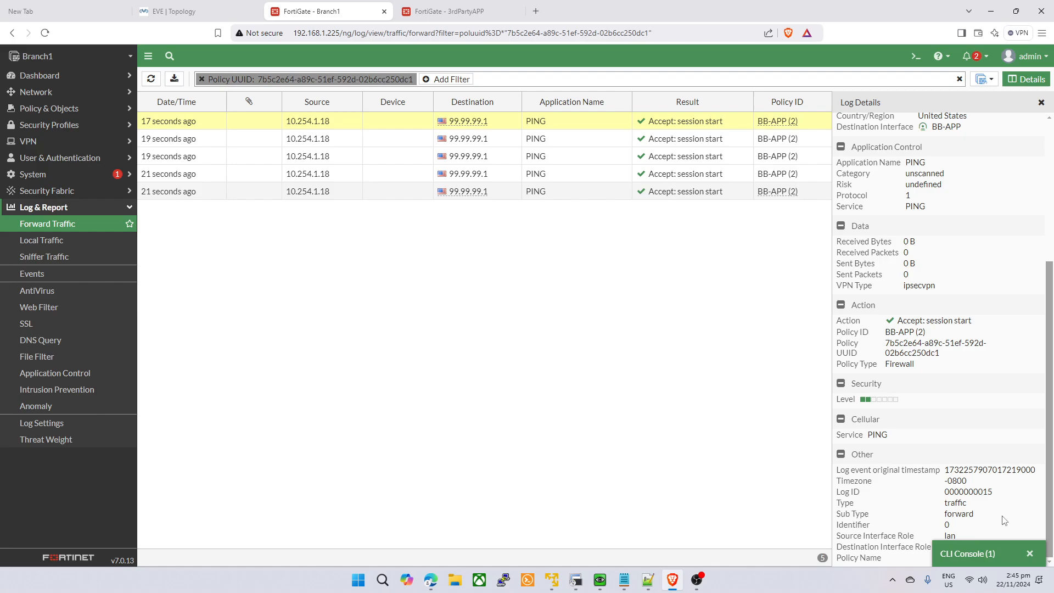
pyautogui.click(1030, 553)
pyautogui.scroll(3, 965, 455)
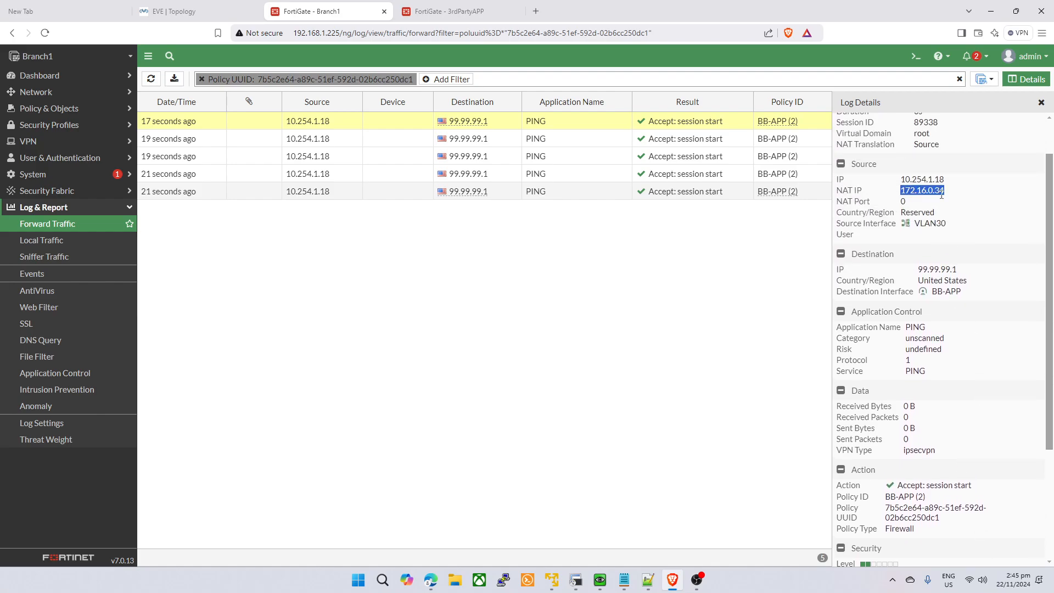
pyautogui.click(900, 210)
pyautogui.moveTo(837, 190); pyautogui.dragTo(940, 191)
pyautogui.click(909, 209)
pyautogui.click(473, 11)
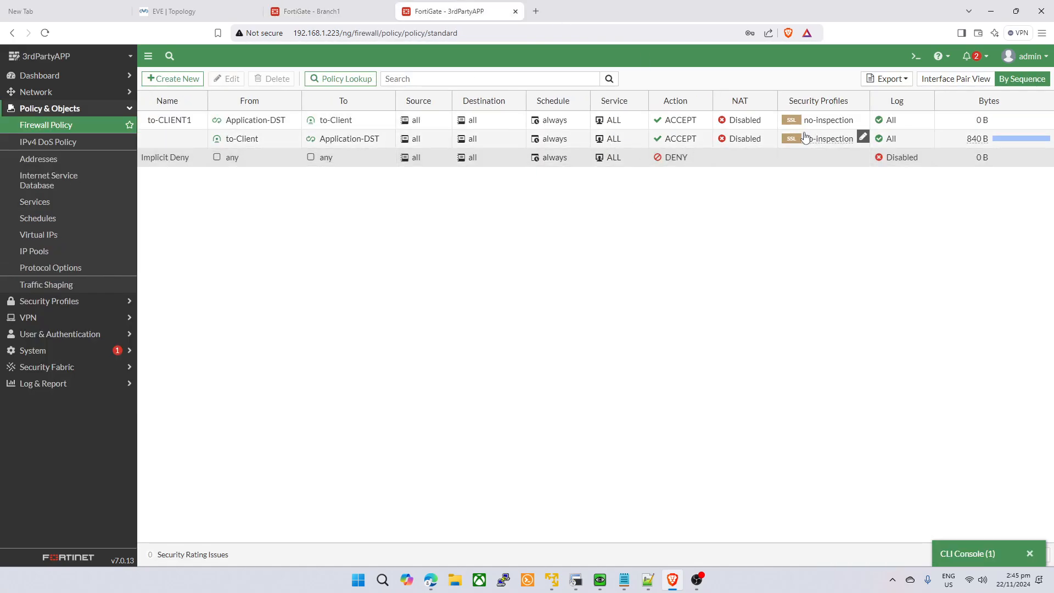
# - Show matching logs for the to-Client policy on 3rdPartyAPP
pyautogui.click(388, 138)
pyautogui.click(492, 253)
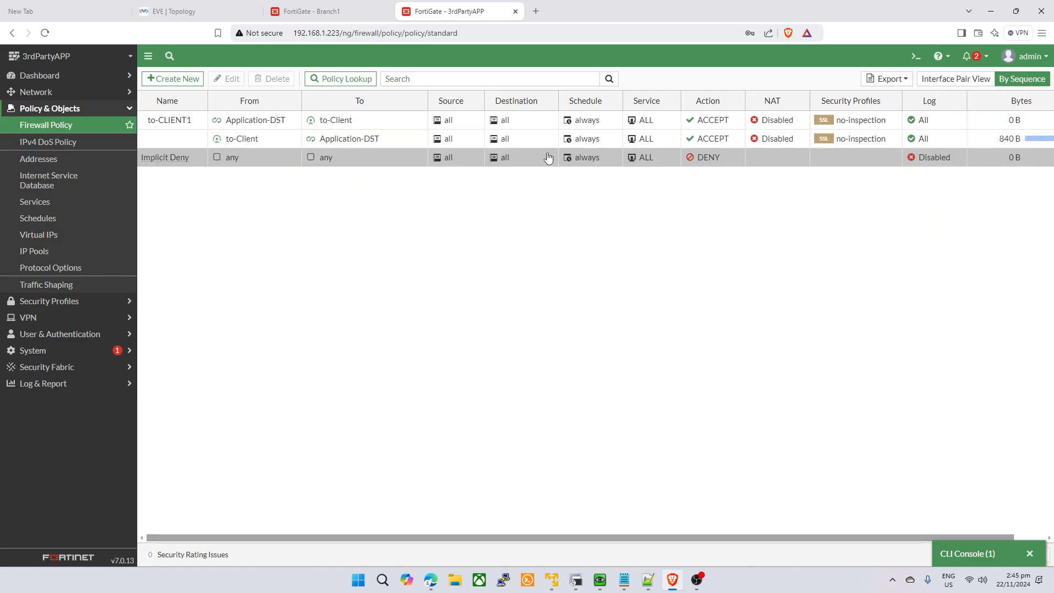
pyautogui.rightClick(298, 140)
pyautogui.click(340, 280)
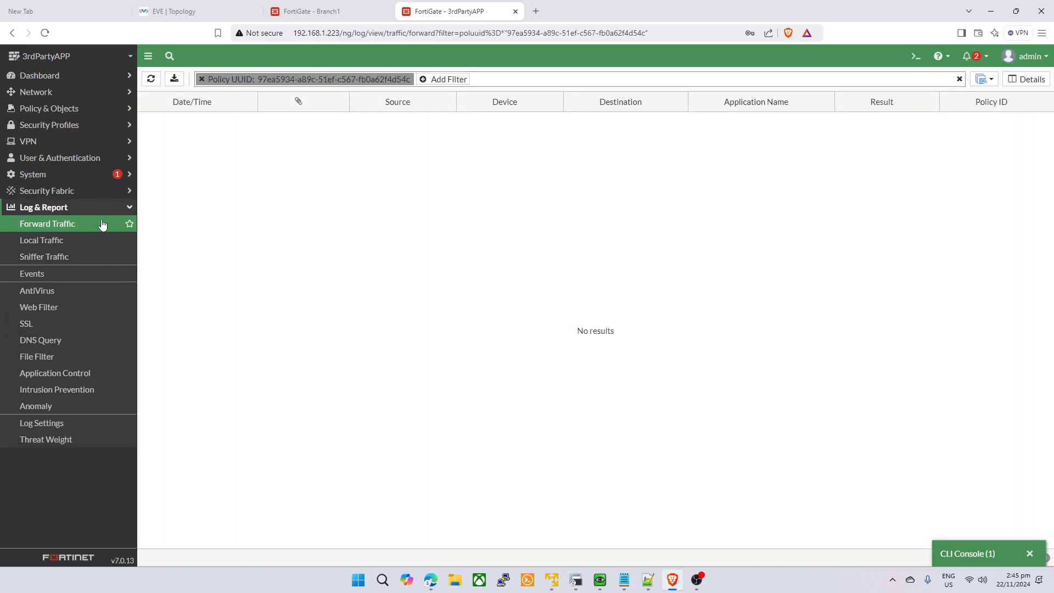
pyautogui.click(50, 108)
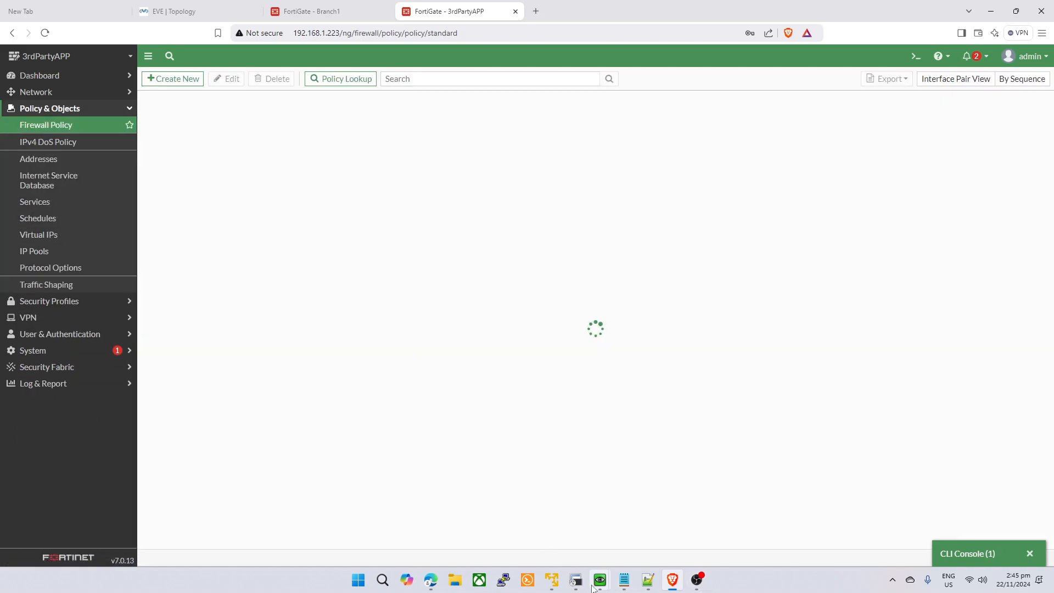
# - Start a continuous ping to 99.99.99.1 from VPC12 and reload the policy list
pyautogui.click(575, 581)
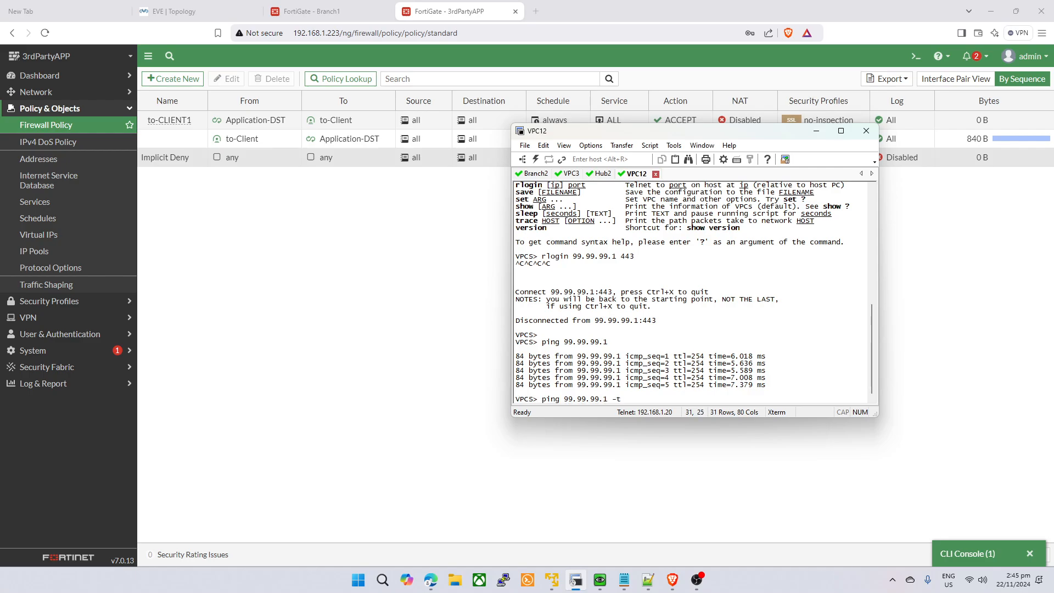
pyautogui.press('Return')
pyautogui.click(385, 311)
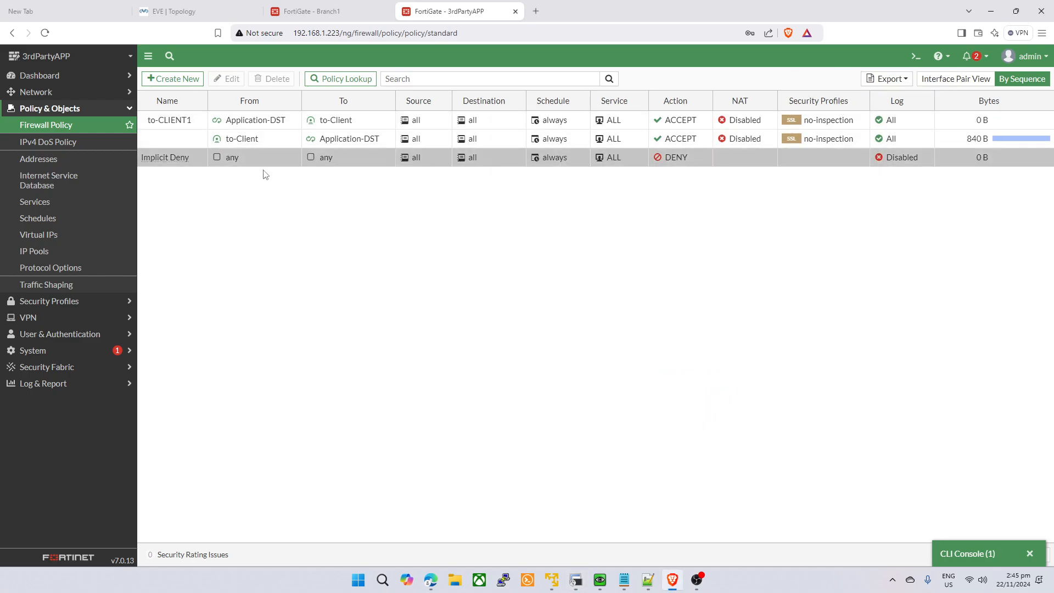
pyautogui.click(82, 131)
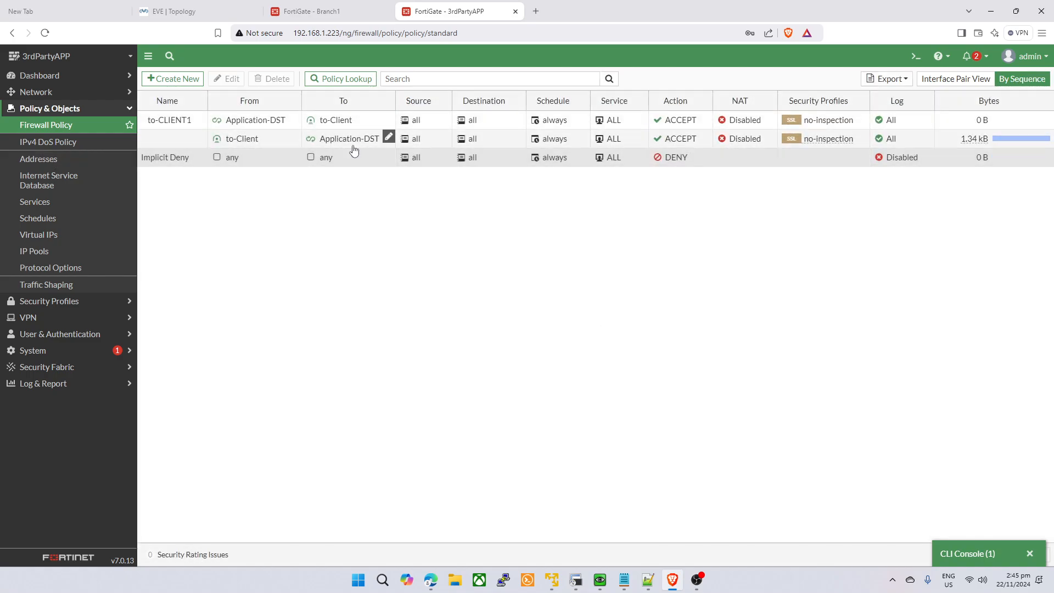
# - Recheck the to-Client logs and close Branch1's forward traffic log details
pyautogui.rightClick(268, 141)
pyautogui.click(316, 279)
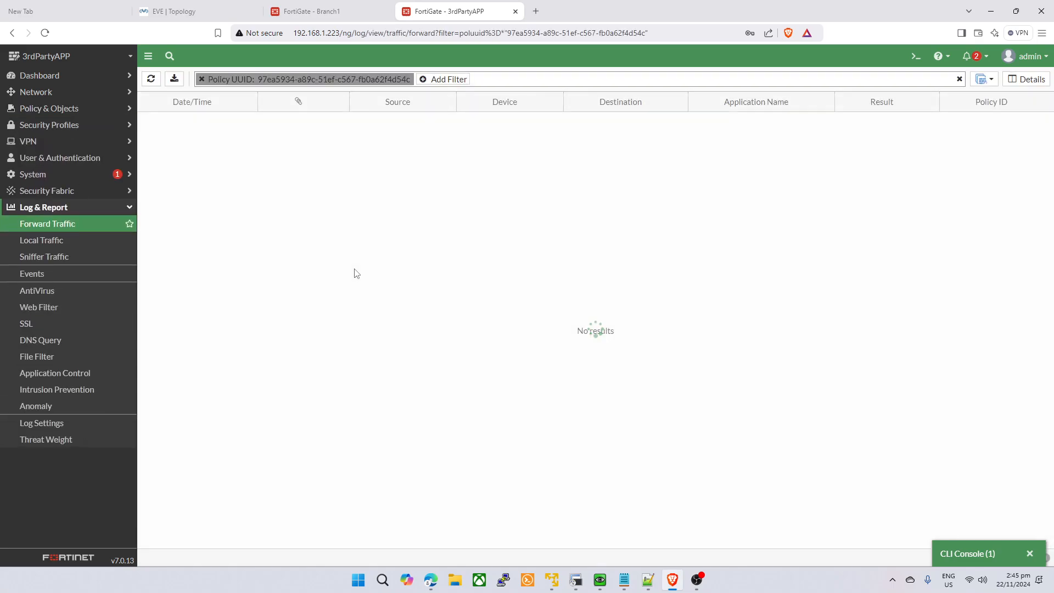
pyautogui.click(51, 107)
pyautogui.click(66, 126)
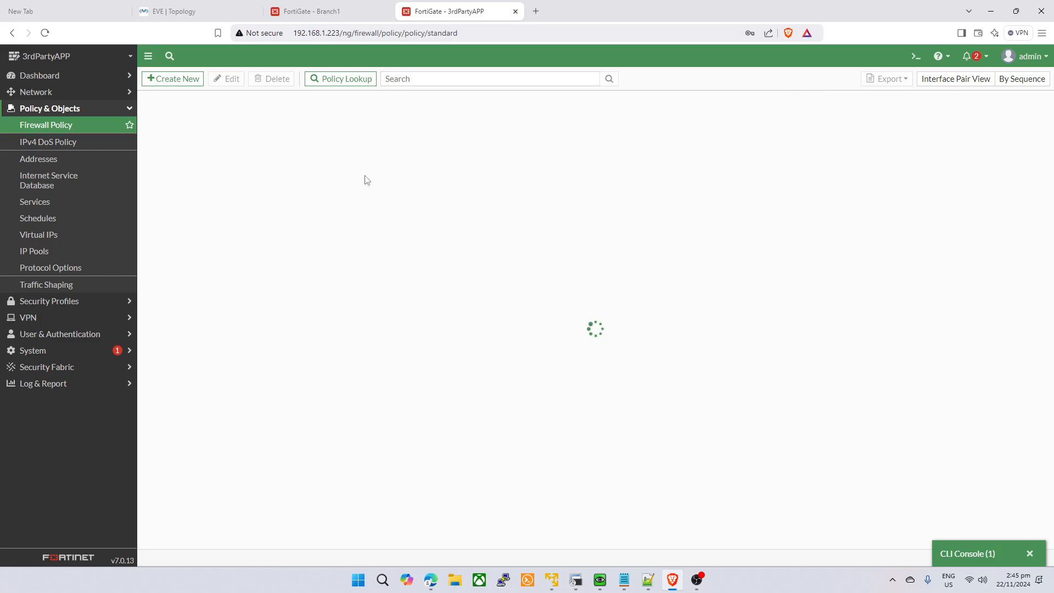
pyautogui.click(376, 5)
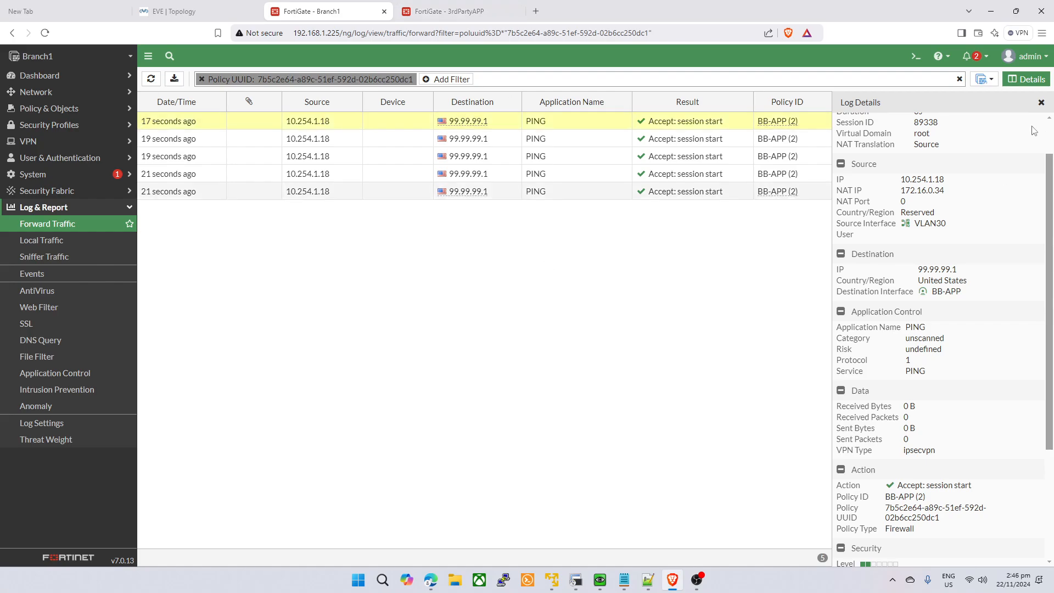
pyautogui.click(1041, 102)
pyautogui.click(449, 11)
pyautogui.rightClick(391, 144)
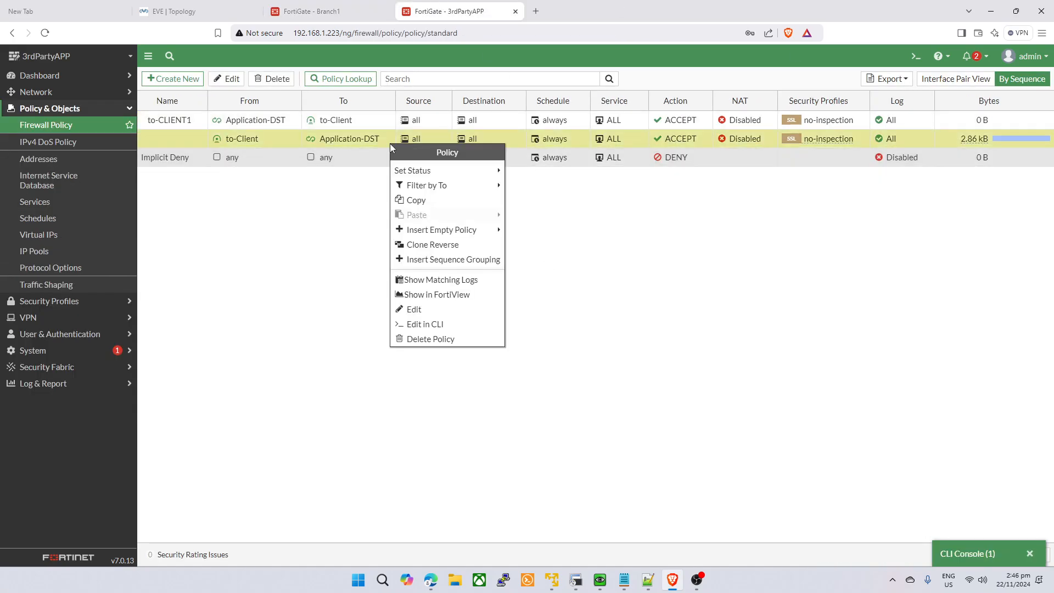
# - Browse policy 2's FortiView Sessions, Destinations, Applications, Web Sites and Sources, then IPsec Tunnels
pyautogui.click(463, 296)
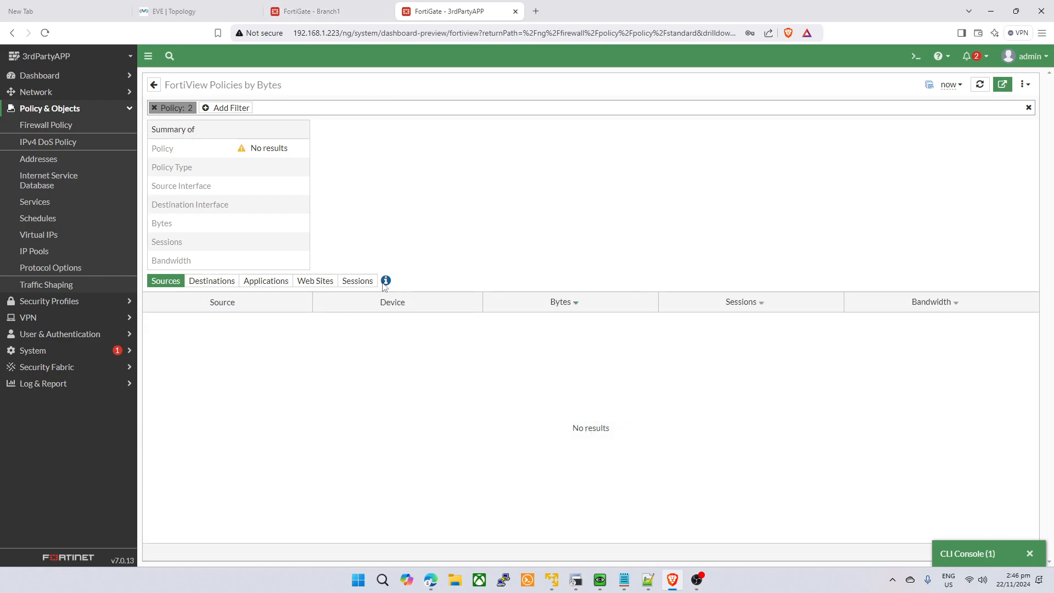
pyautogui.click(356, 281)
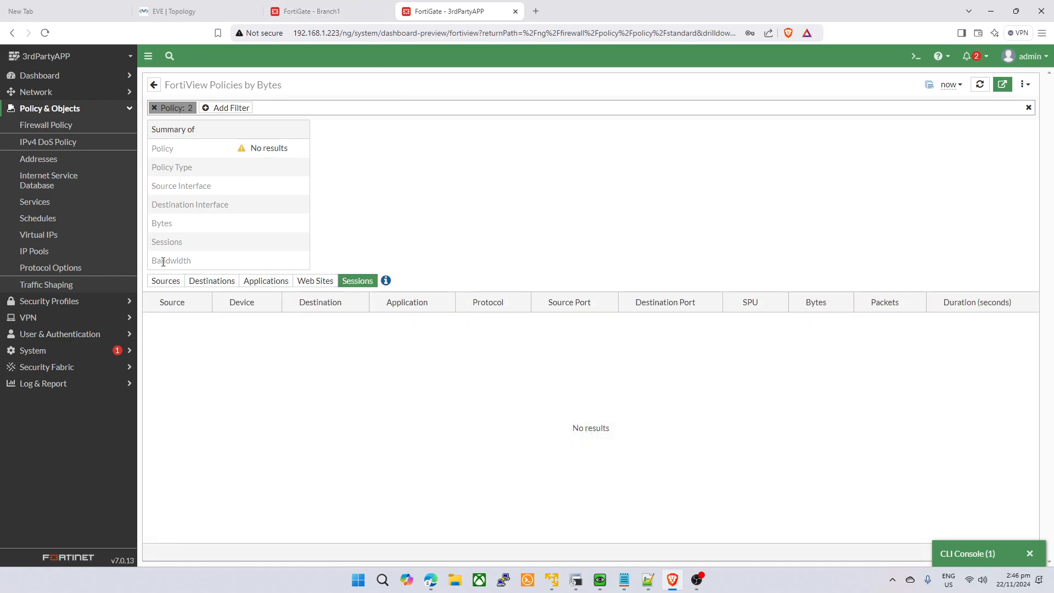
pyautogui.click(212, 280)
pyautogui.click(265, 280)
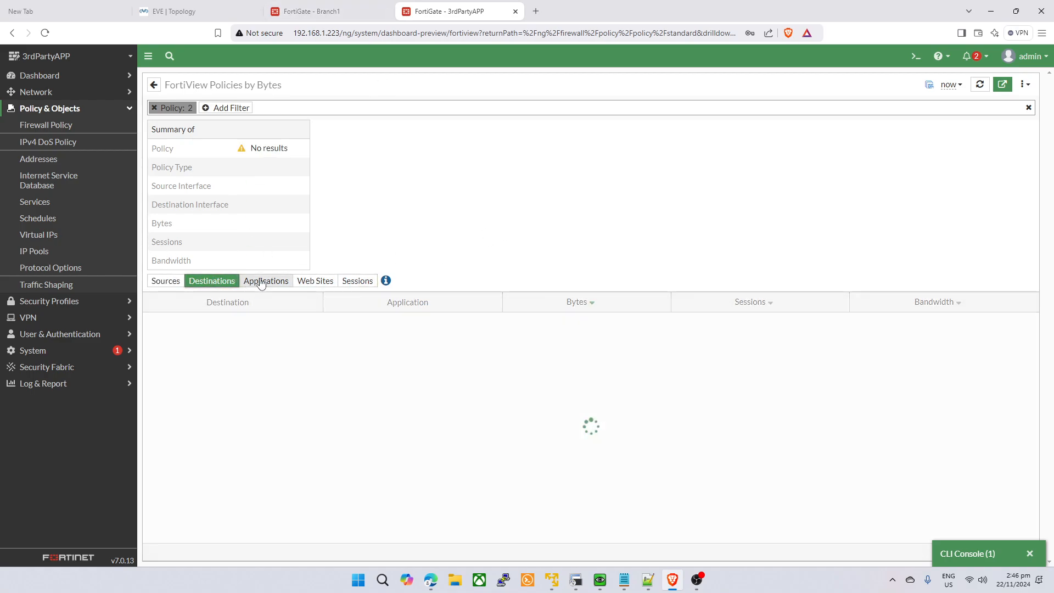
pyautogui.click(329, 280)
pyautogui.click(356, 280)
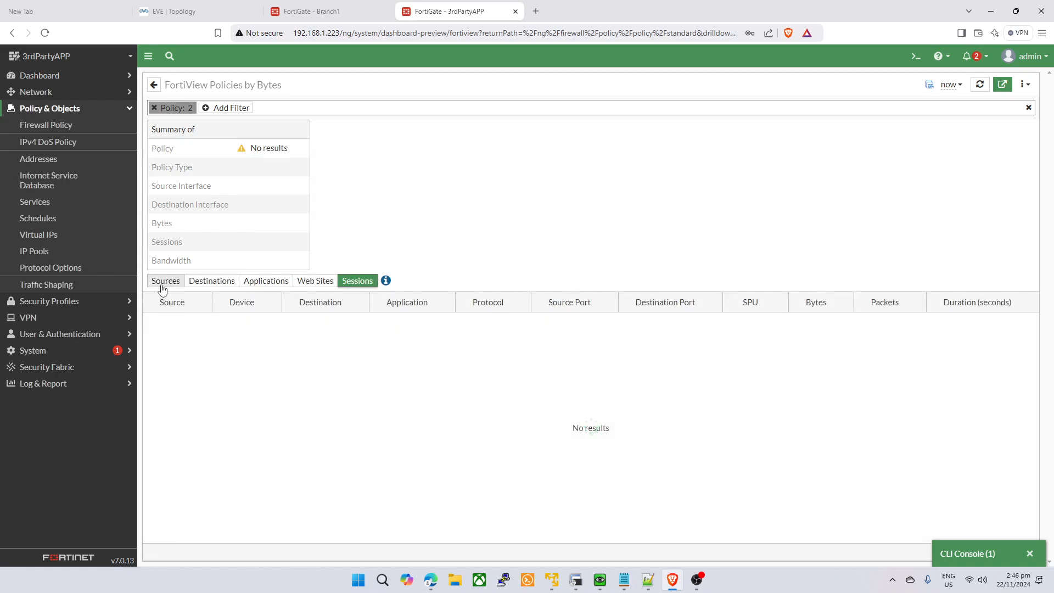
pyautogui.click(164, 280)
pyautogui.click(66, 318)
pyautogui.click(82, 175)
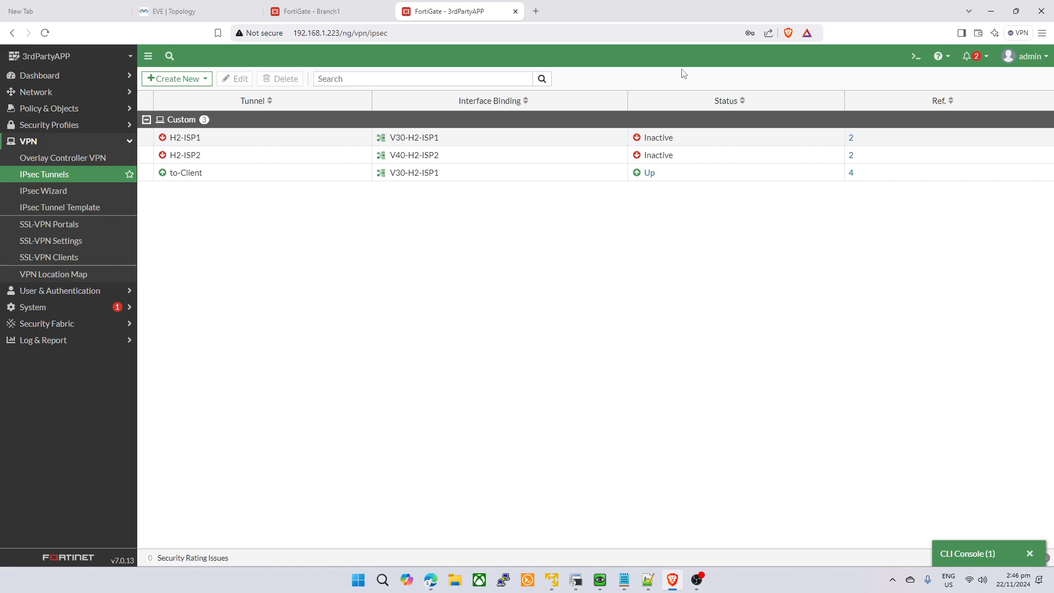
# - Open the 3rdPartyAPP CLI console and copy NAT IP 172.16.0.34 from Branch1's latest PING log
pyautogui.click(914, 56)
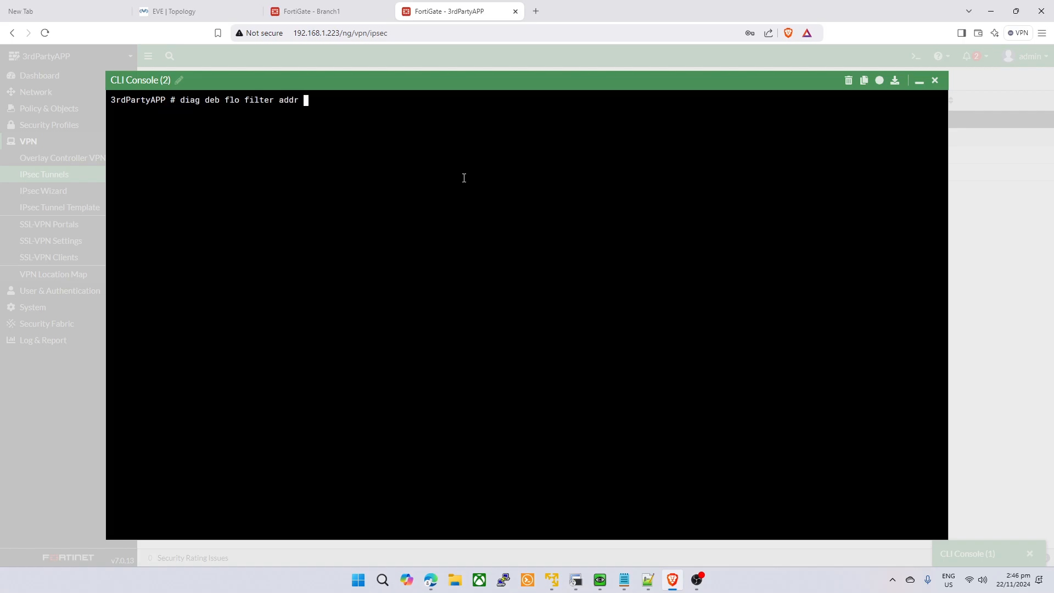
pyautogui.click(349, 11)
pyautogui.doubleClick(777, 126)
pyautogui.scroll(-1, 880, 196)
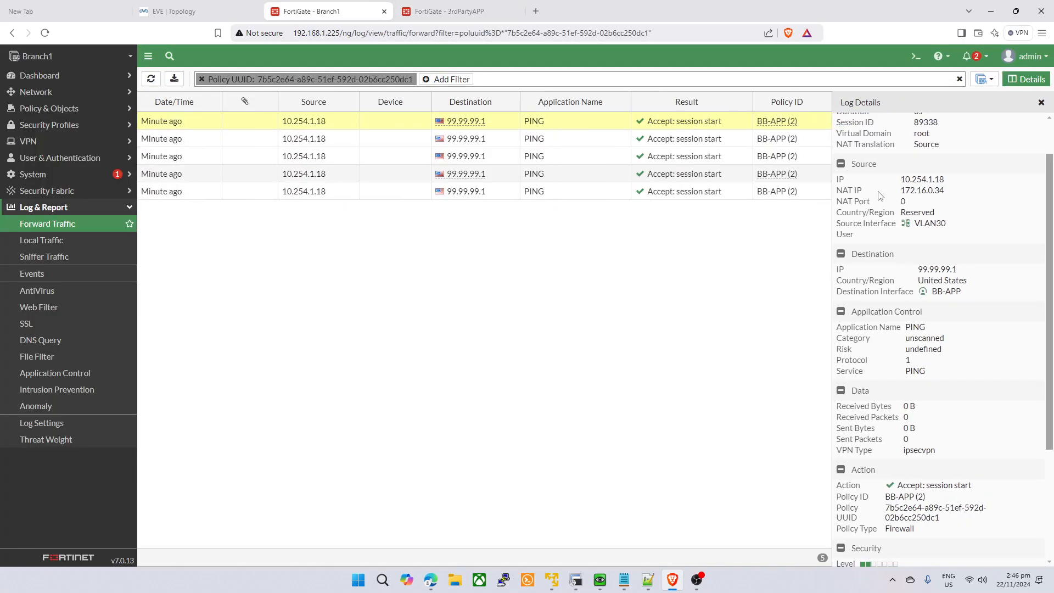
pyautogui.moveTo(950, 192); pyautogui.dragTo(899, 193)
pyautogui.doubleClick(918, 191)
# - Filter debug flow on 172.16.0.34, start a 9999-packet trace and enable debug output
pyautogui.click(461, 11)
pyautogui.write('172.16.0.34')
pyautogui.press('Return')
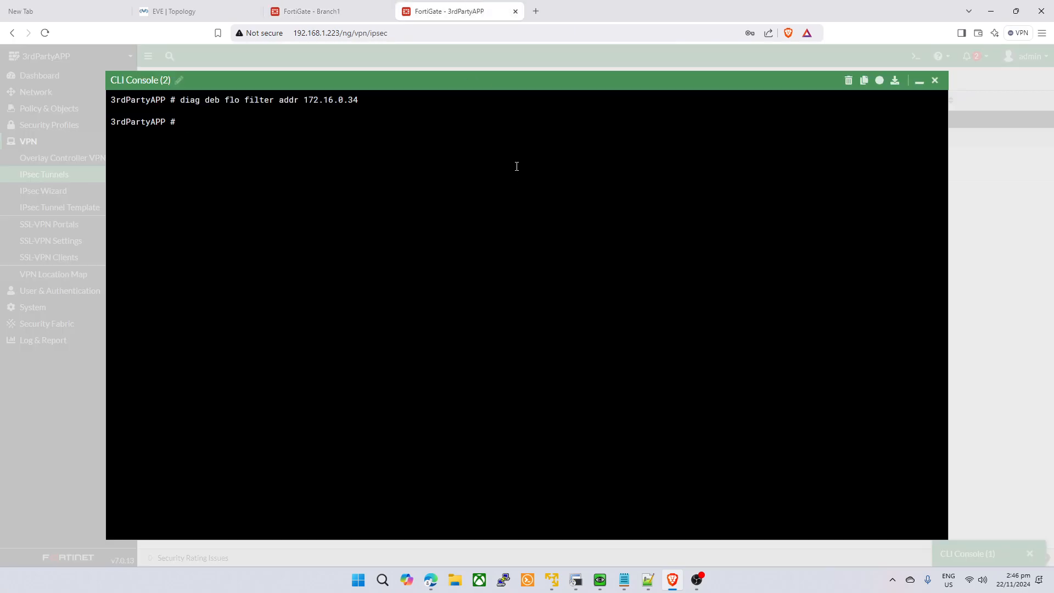
pyautogui.press('Up')
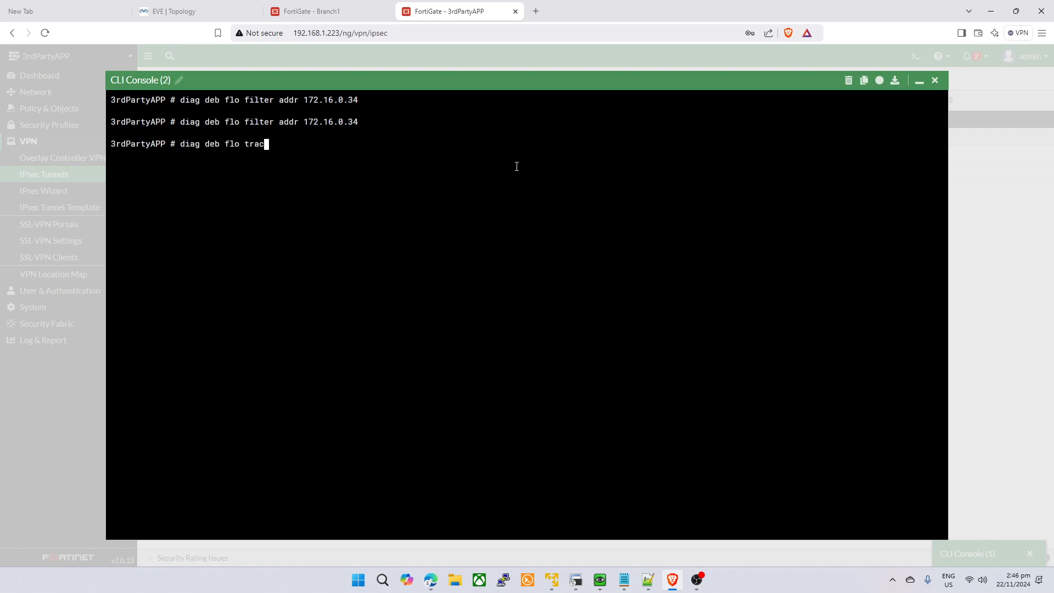
pyautogui.press('Return')
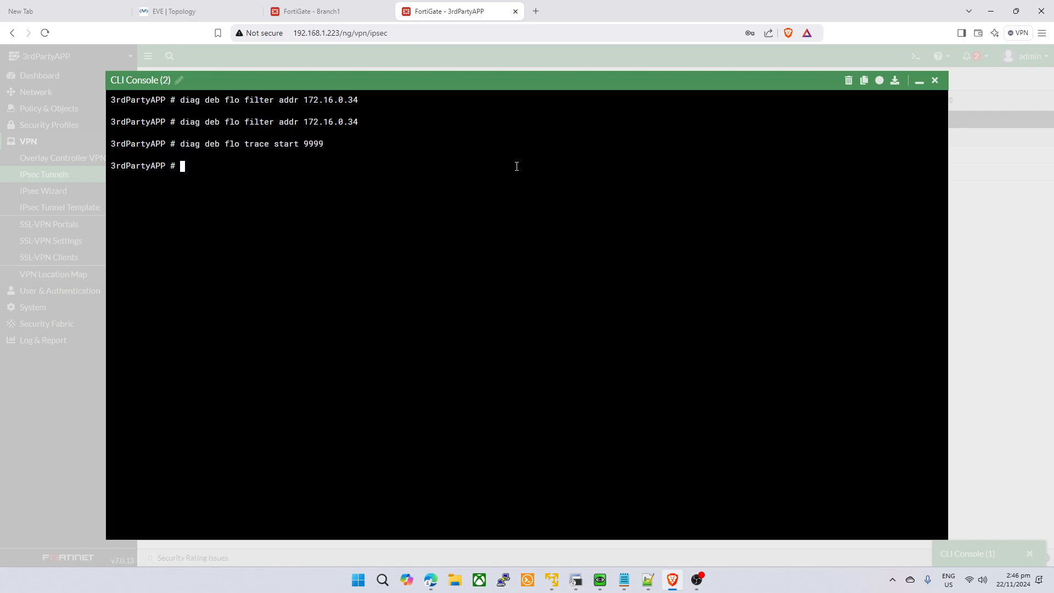
pyautogui.write('diag deb enable')
pyautogui.press('Return')
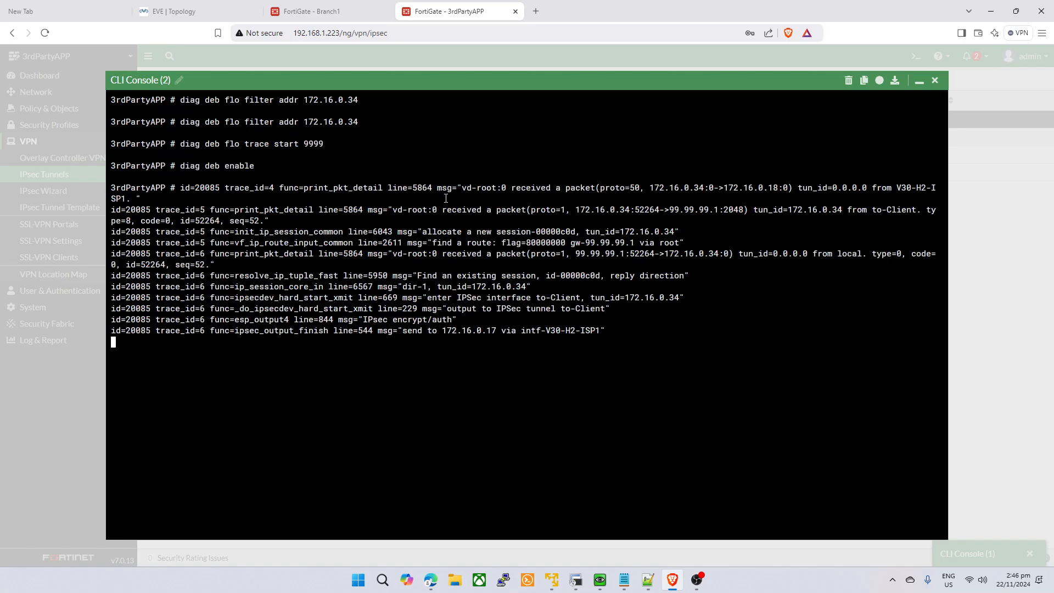
# - Close Branch1's log details and stop VPC12's continuous ping
pyautogui.click(318, 11)
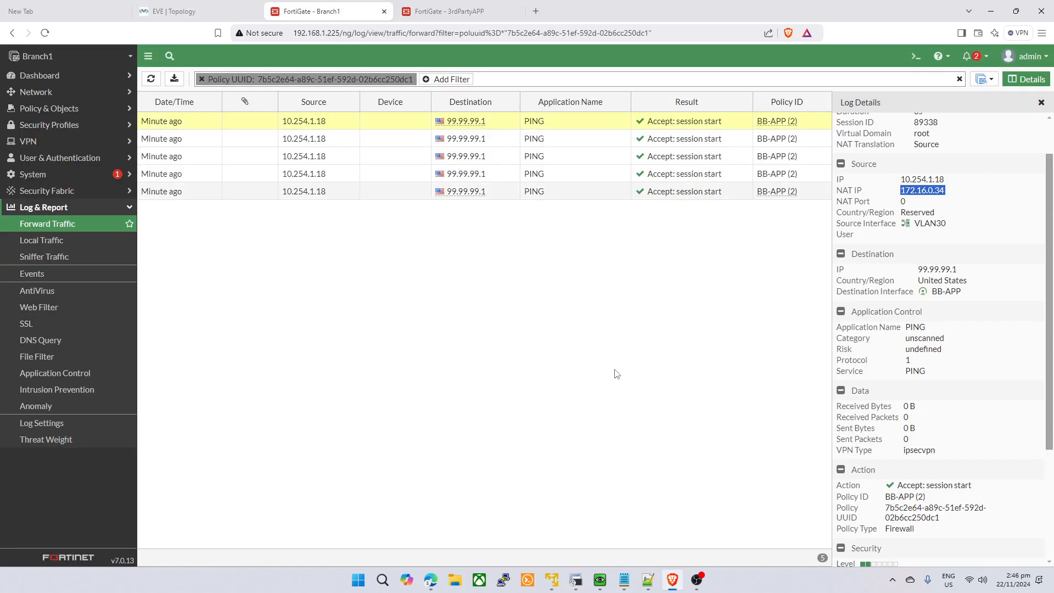
pyautogui.click(219, 8)
pyautogui.click(340, 11)
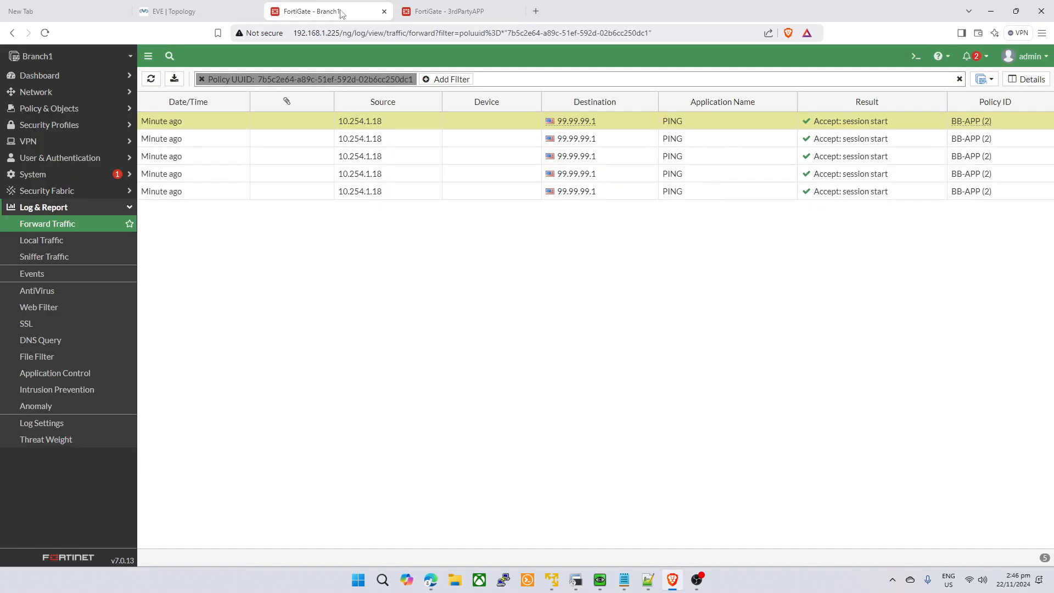
pyautogui.click(552, 580)
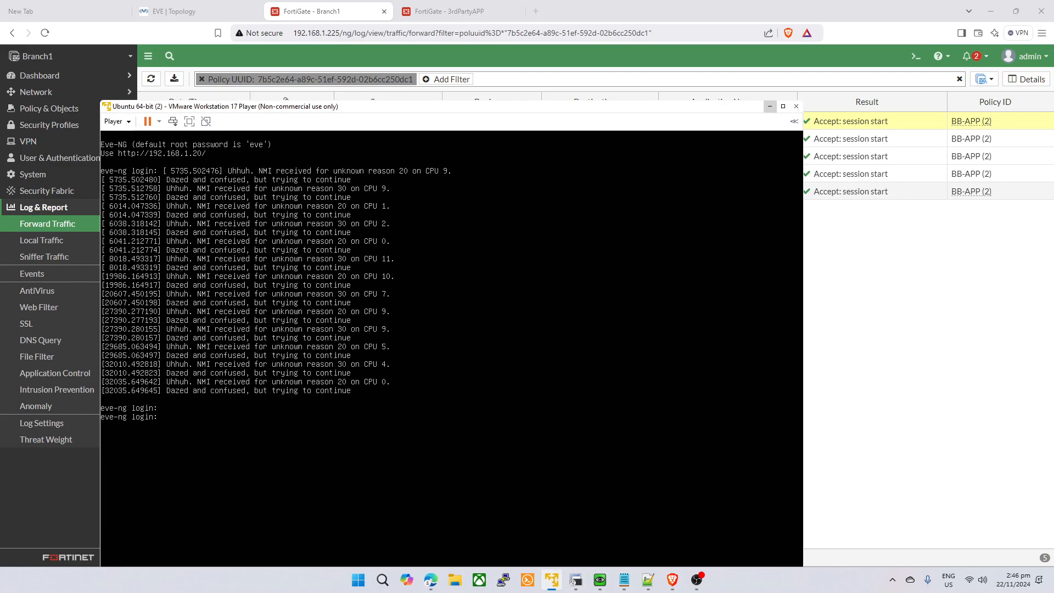
pyautogui.click(552, 579)
pyautogui.click(576, 580)
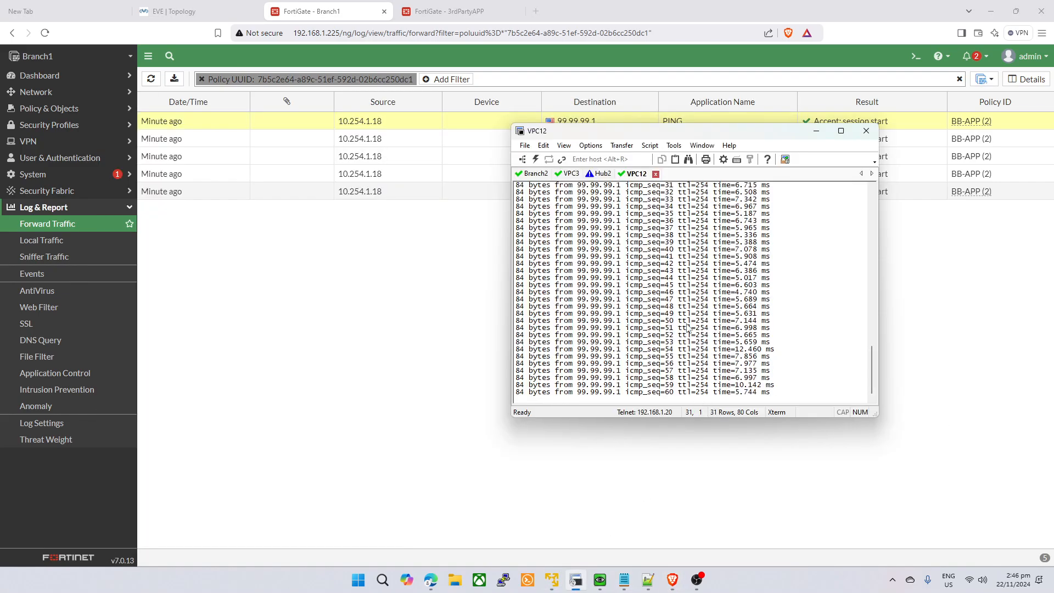
pyautogui.hotkey('ctrl', 'c')
pyautogui.click(816, 131)
# - Review the trace for the packet from 172.16.0.34 to 99.99.99.1
pyautogui.click(431, 8)
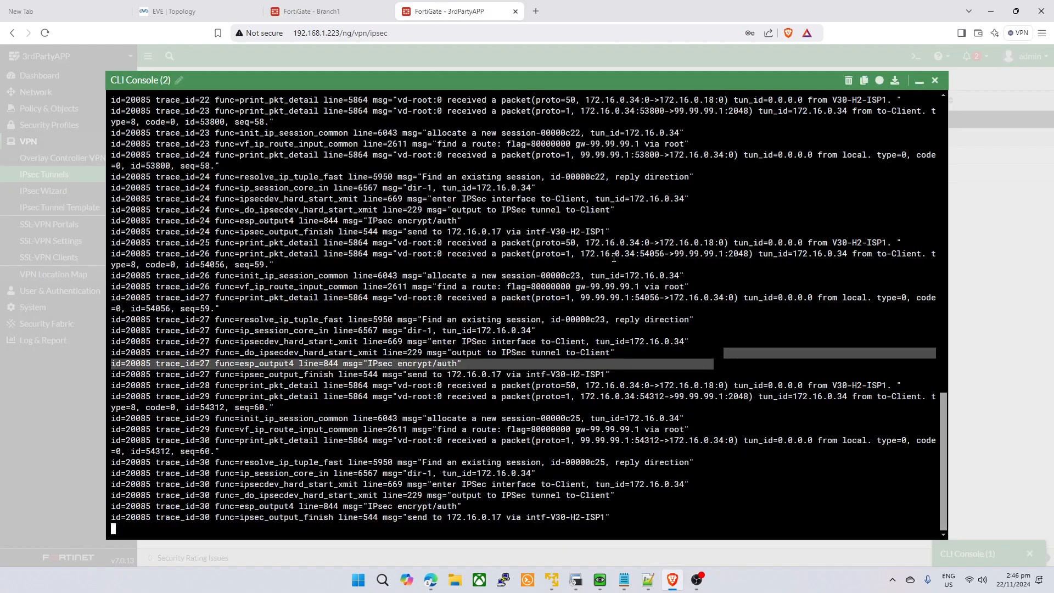
pyautogui.scroll(3, 604, 255)
pyautogui.scroll(15, 549, 293)
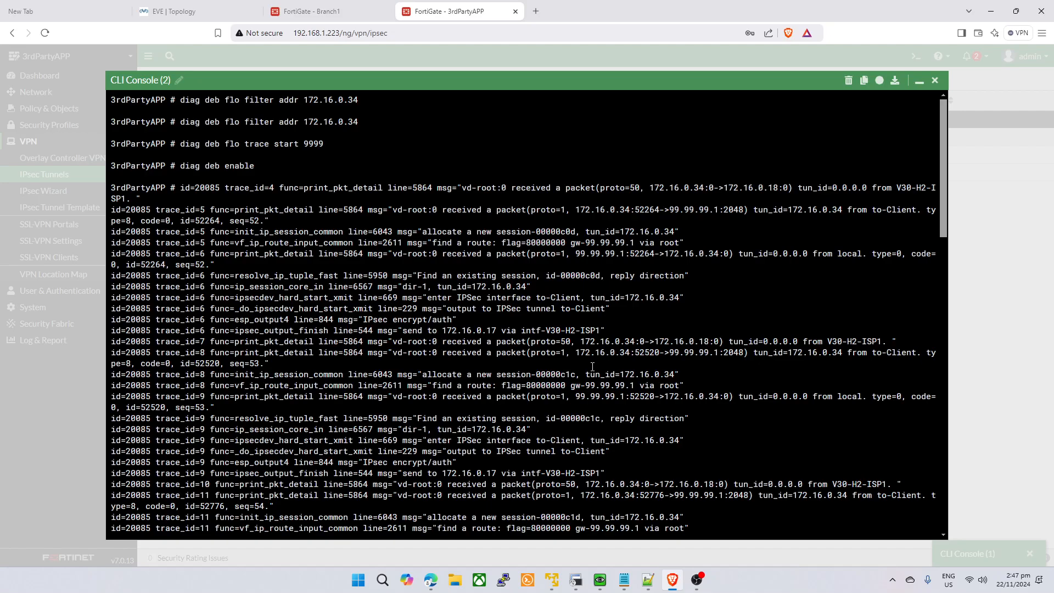
pyautogui.moveTo(573, 355); pyautogui.dragTo(664, 356)
pyautogui.click(553, 369)
pyautogui.moveTo(240, 354); pyautogui.dragTo(739, 352)
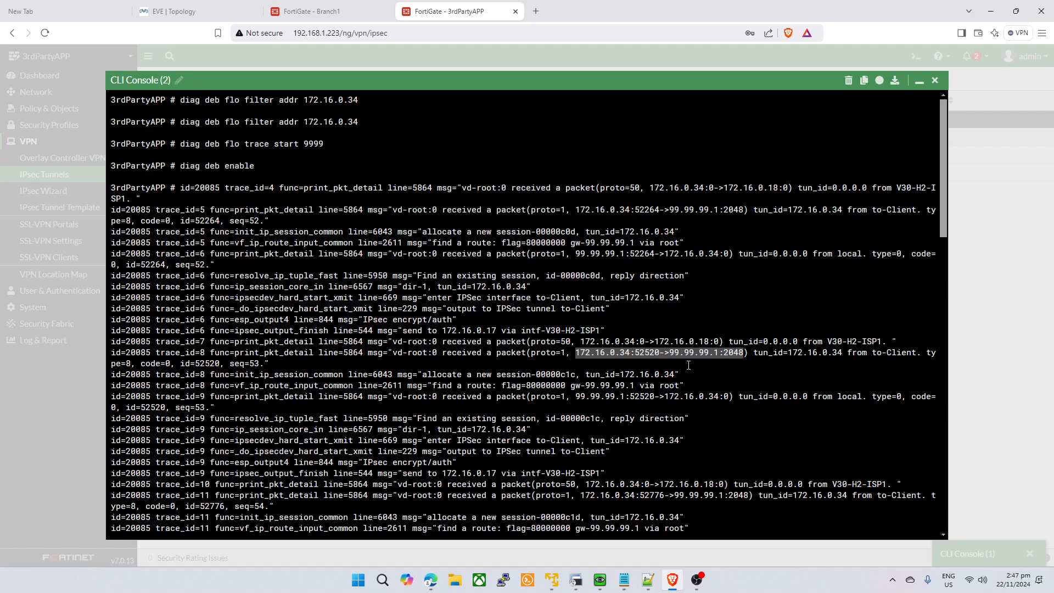
pyautogui.click(919, 80)
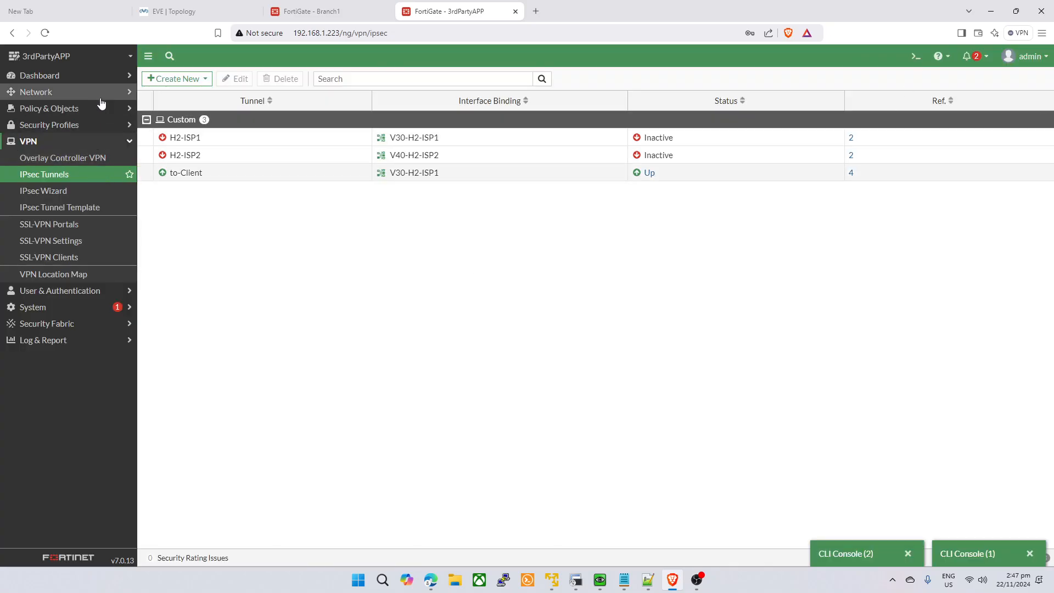
# - Edit Application-DST in Network > Interfaces, tick SSH and SNMP administrative access, and save
pyautogui.click(36, 92)
pyautogui.click(145, 297)
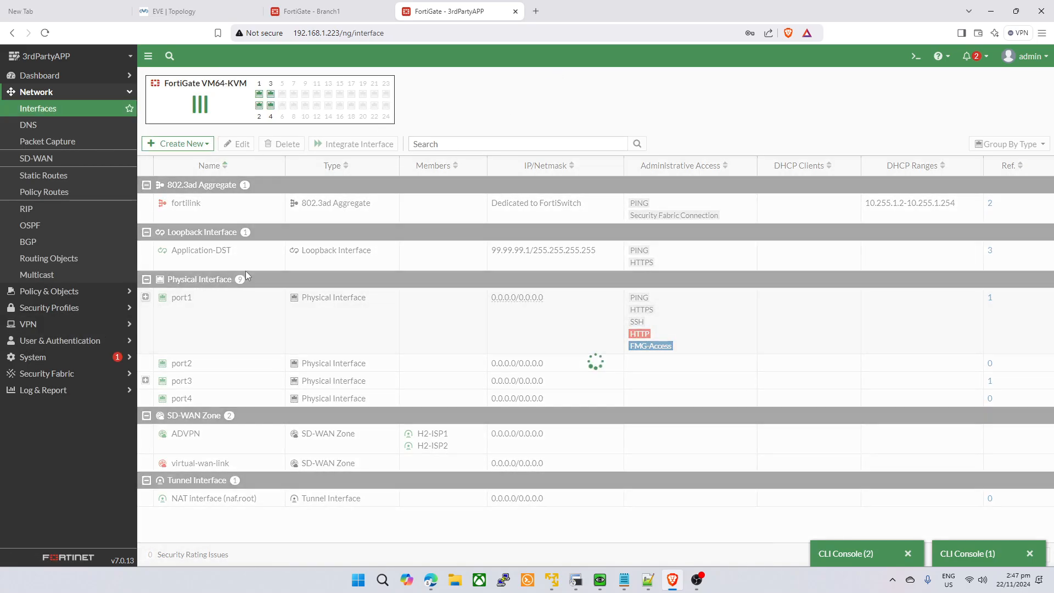
pyautogui.click(387, 251)
pyautogui.click(236, 144)
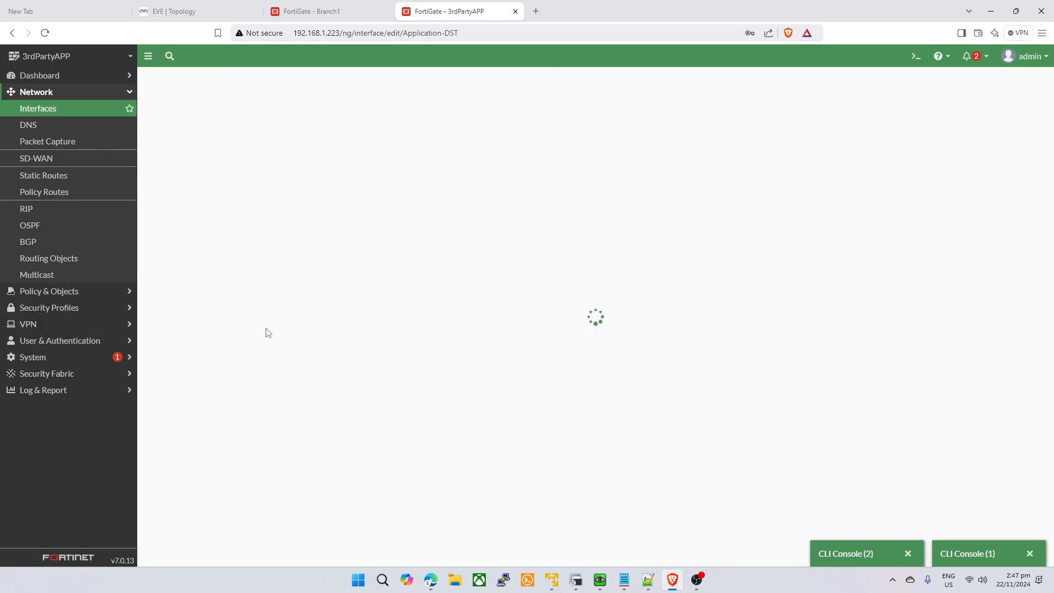
pyautogui.doubleClick(561, 229)
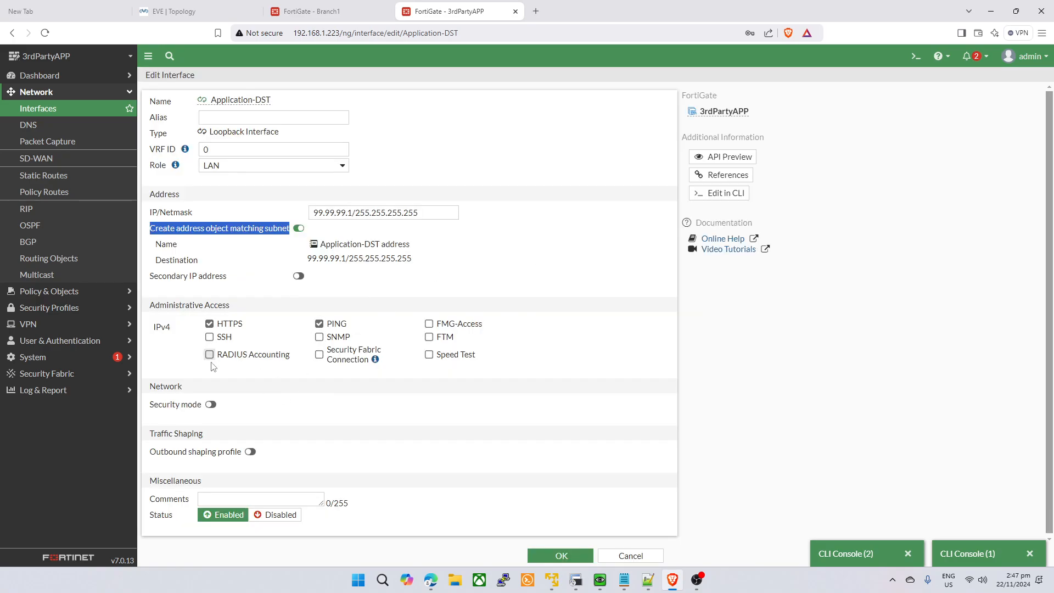
pyautogui.click(312, 340)
pyautogui.doubleClick(481, 284)
pyautogui.click(319, 336)
pyautogui.click(209, 337)
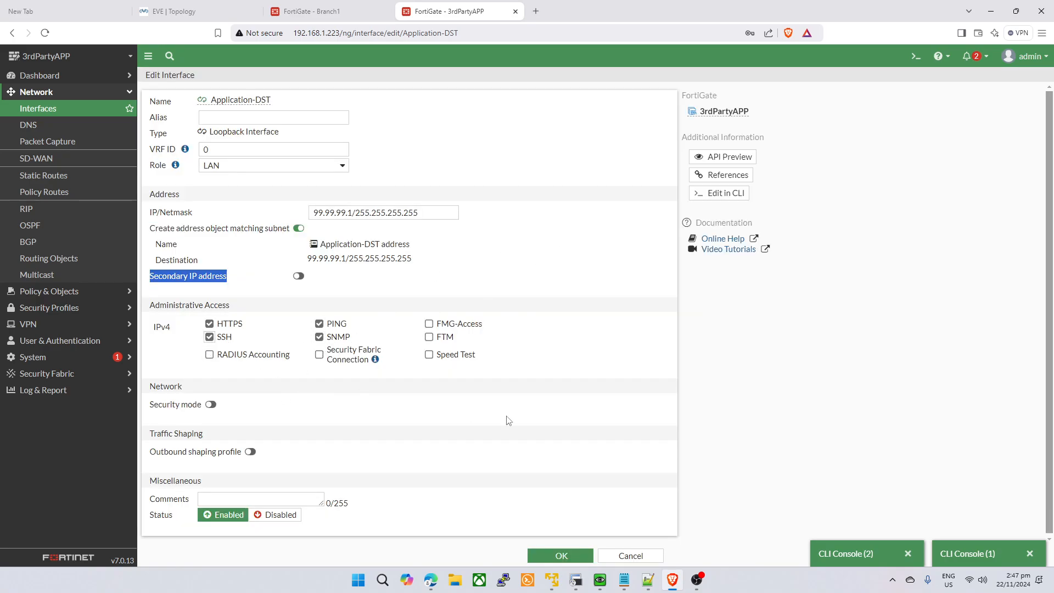
pyautogui.click(560, 555)
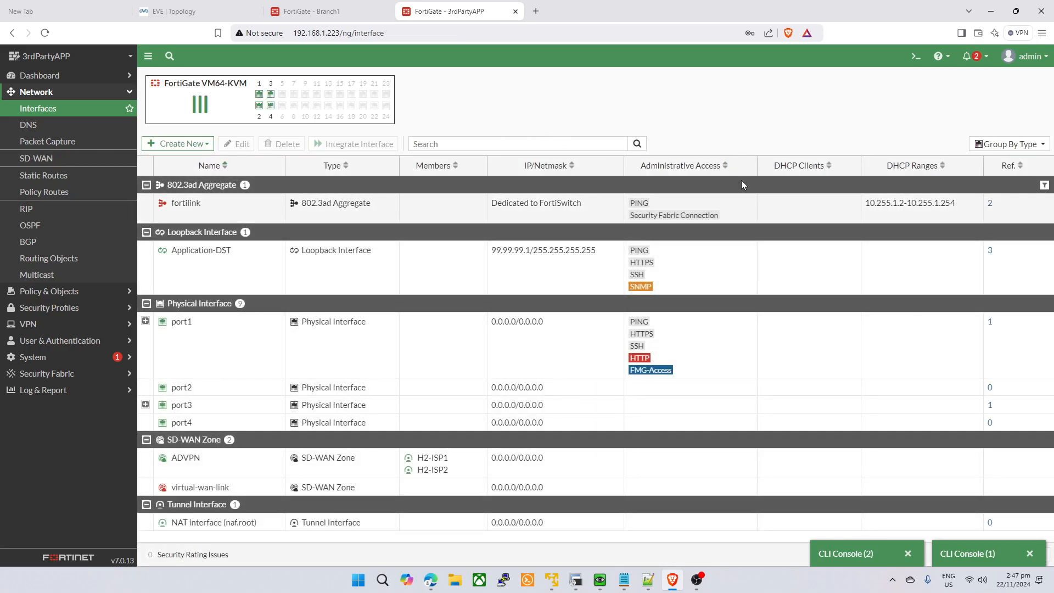
# - Enter 'rlogin 99.99.99.1 44322' in the VPC12 terminal
pyautogui.click(474, 291)
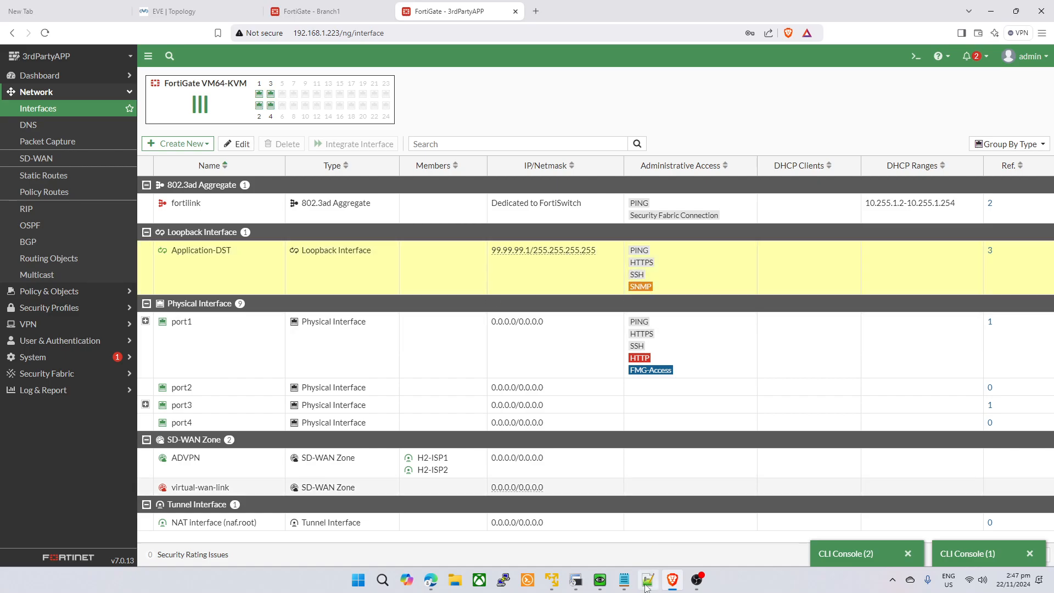
pyautogui.click(576, 580)
pyautogui.click(640, 340)
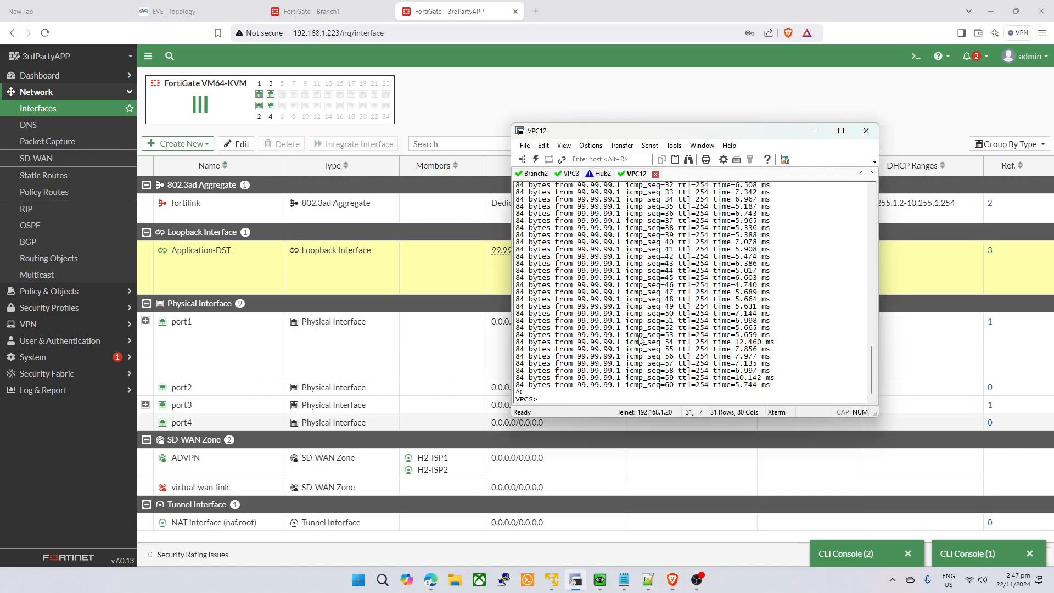
pyautogui.write('rlogin 99.99.99.1 44322')
# - Run the rlogin to 99.99.99.1 on VPC12 and return to Branch1
pyautogui.press('Return')
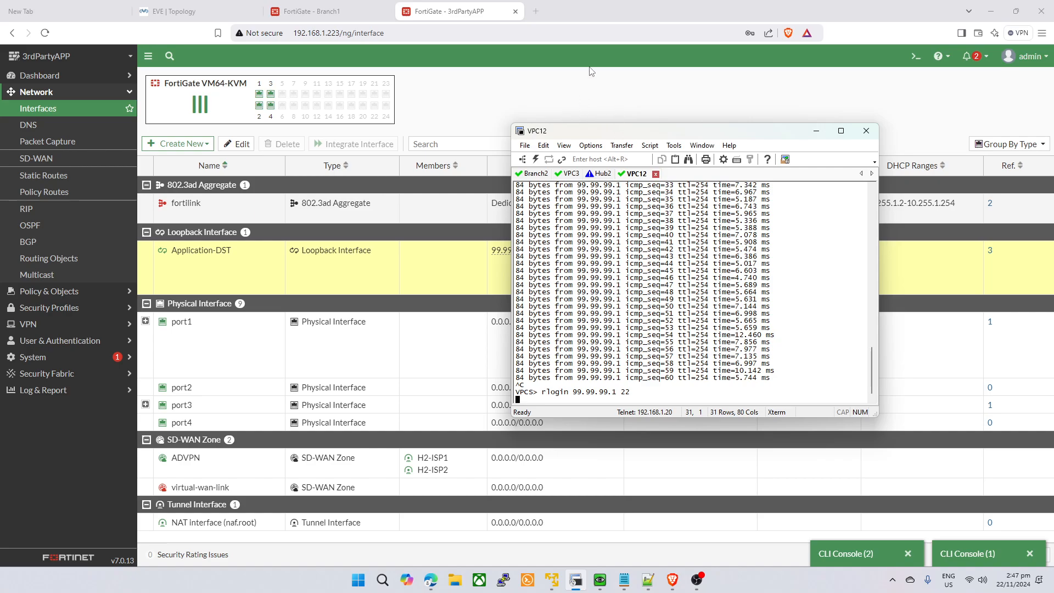
pyautogui.moveTo(661, 131); pyautogui.dragTo(600, 236)
pyautogui.click(311, 11)
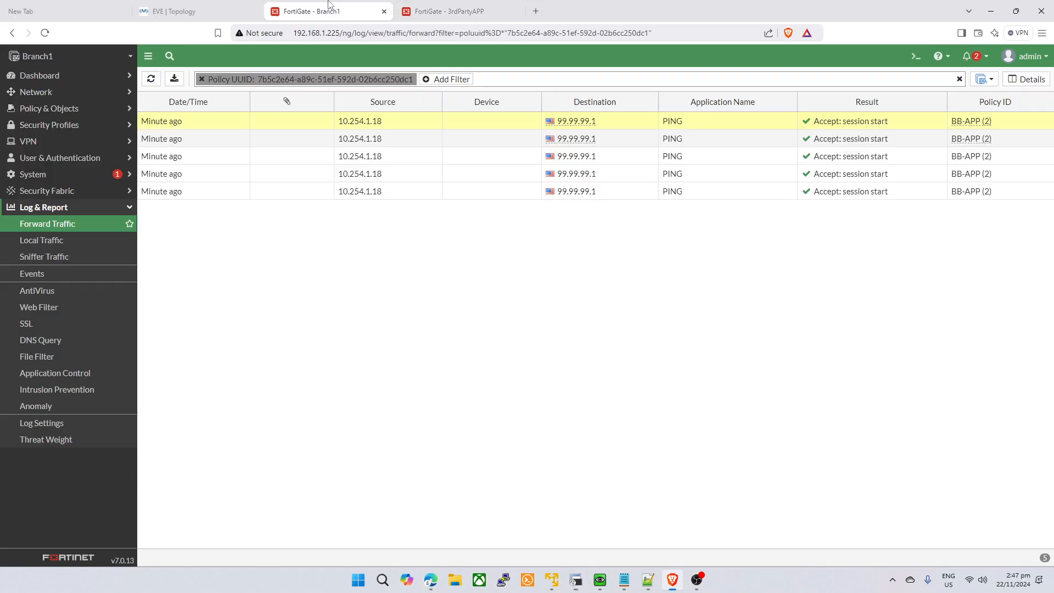
# - In Branch1's CLI console, list help for 'exec telnet-options' and its 'source' option
pyautogui.click(915, 56)
pyautogui.write('exsec teln')
pyautogui.press('Return')
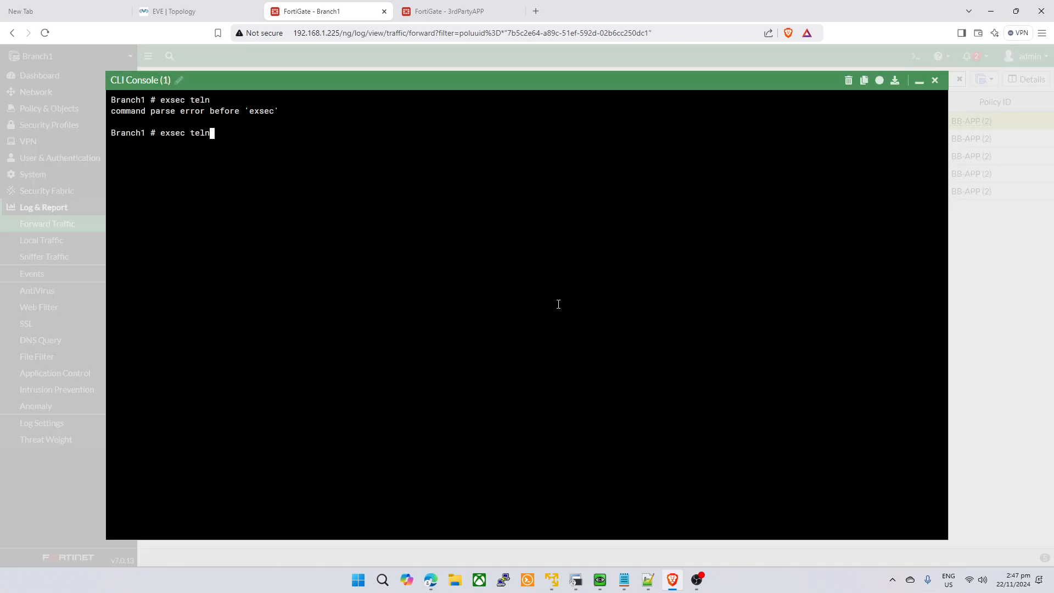
pyautogui.press('BackSpace')
pyautogui.press('BackSpace')
pyautogui.write('lnet')
pyautogui.press('Return')
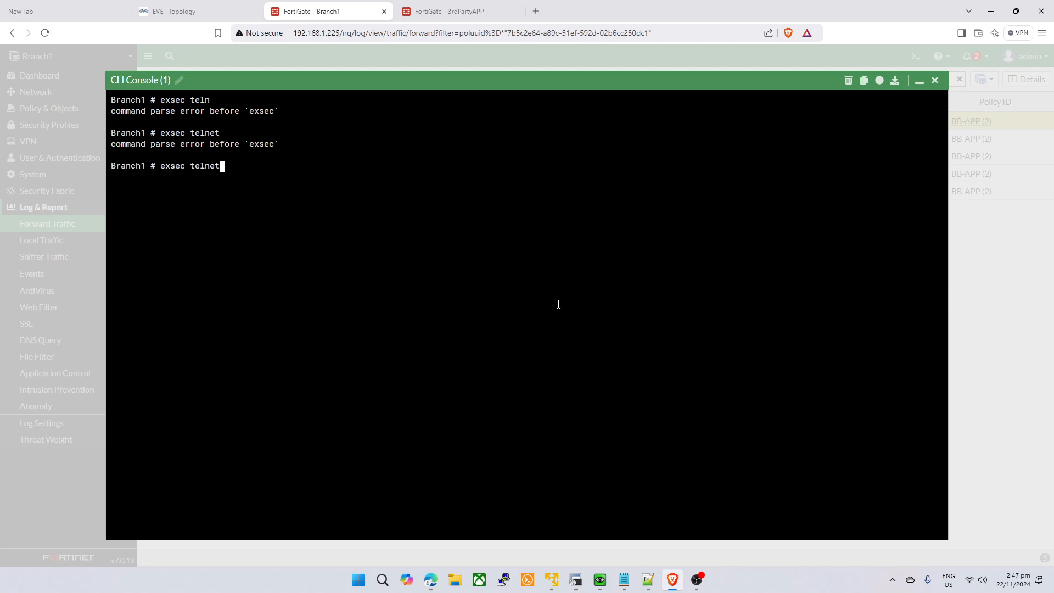
pyautogui.press('BackSpace')
pyautogui.press('BackSpace')
pyautogui.press('BackSpace')
pyautogui.press('BackSpace')
pyautogui.press('BackSpace')
pyautogui.press('BackSpace')
pyautogui.press('BackSpace')
pyautogui.press('BackSpace')
pyautogui.press('BackSpace')
pyautogui.press('BackSpace')
pyautogui.write('ec telnet-options')
pyautogui.press('?')
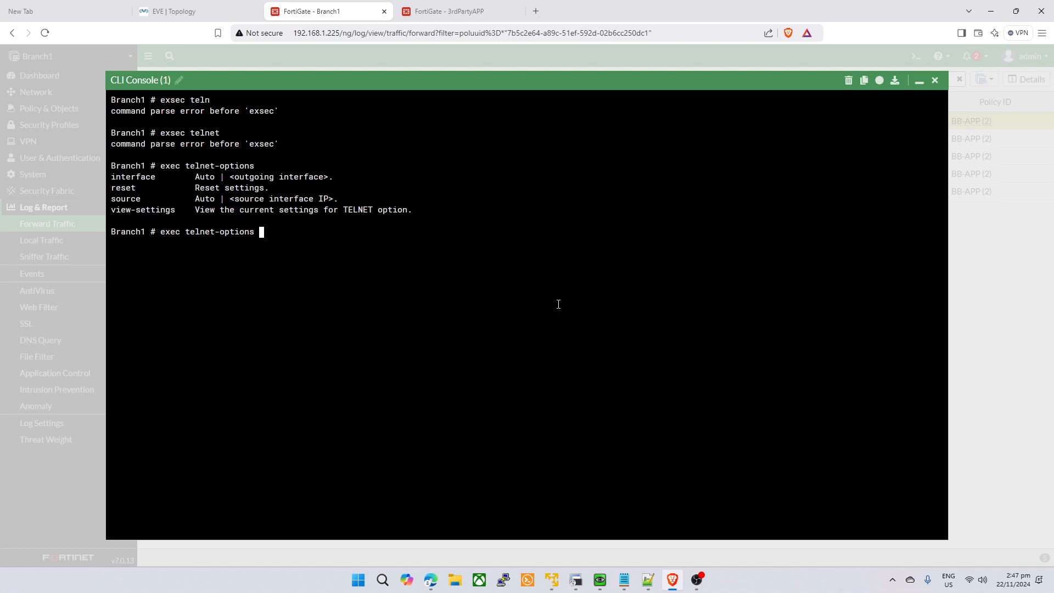
pyautogui.write('source')
pyautogui.press('?')
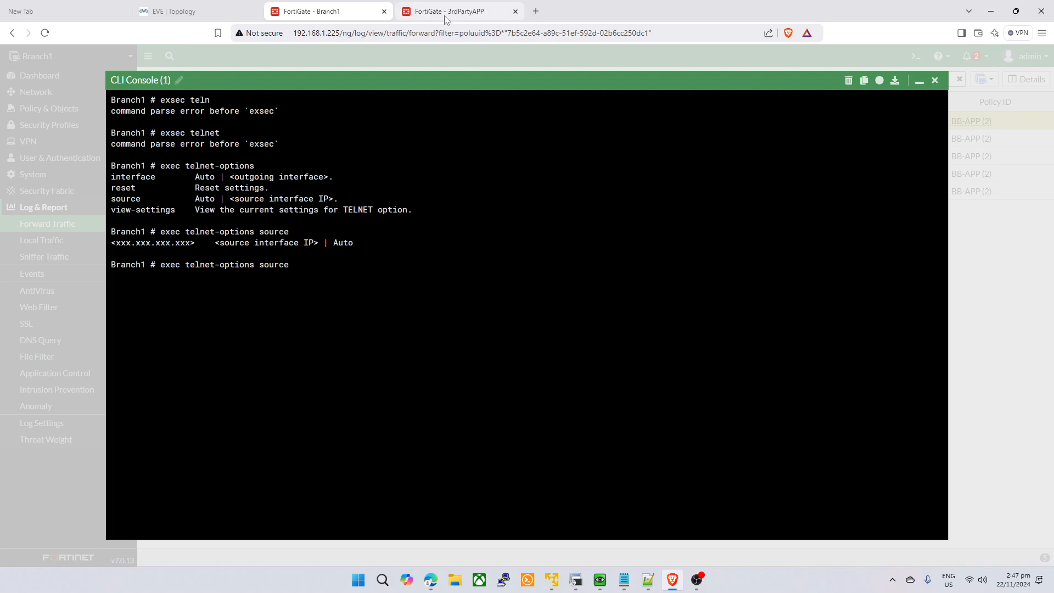
pyautogui.click(919, 80)
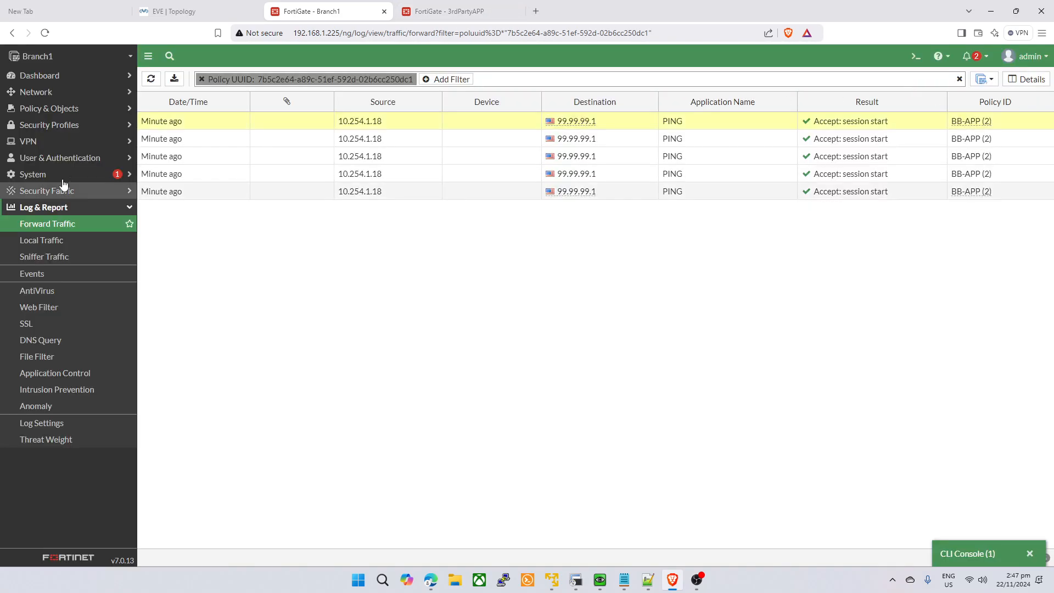
# - Copy VLAN30's address 10.254.1.17 from port2 in Branch1's interfaces list
pyautogui.click(80, 95)
pyautogui.click(83, 112)
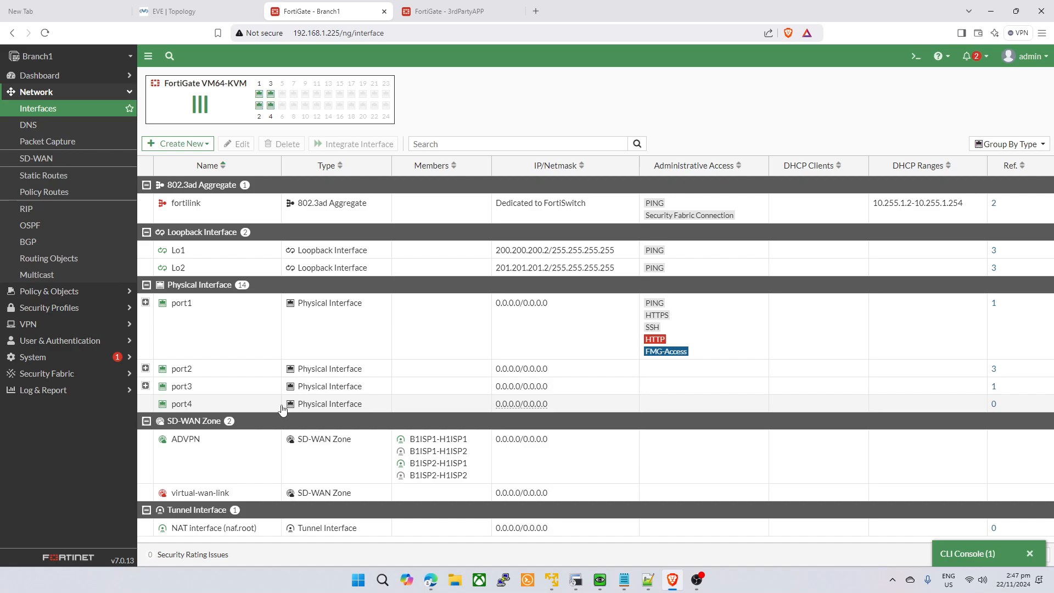
pyautogui.click(146, 368)
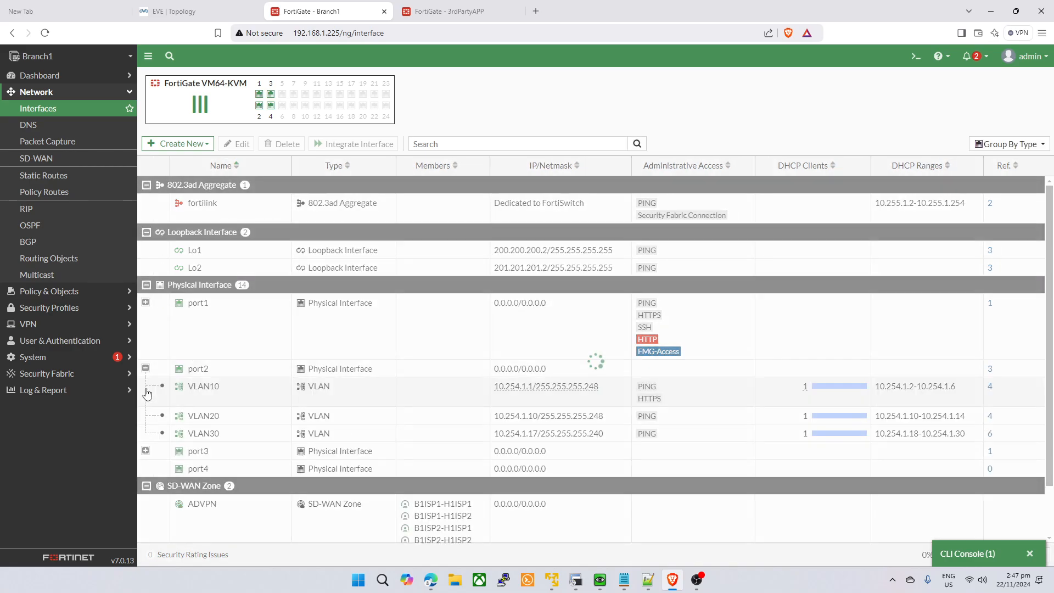
pyautogui.moveTo(494, 434); pyautogui.dragTo(541, 439)
pyautogui.hotkey('ctrl', 'c')
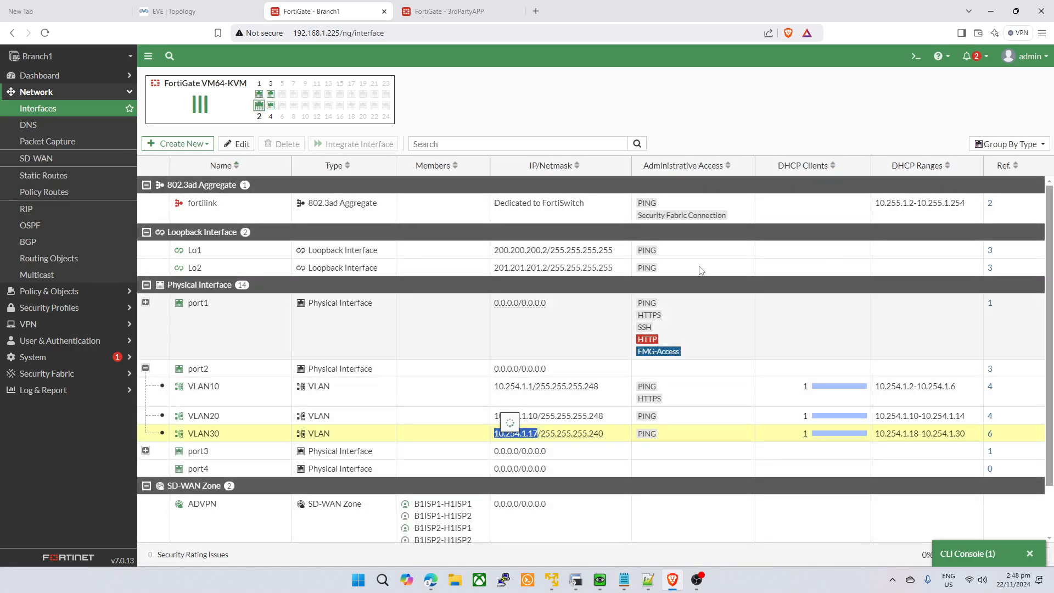
# - In the CLI console, set telnet source 10.254.1.17 and telnet to 99.99.99.1 port 22
pyautogui.click(915, 56)
pyautogui.hotkey('ctrl', 'v')
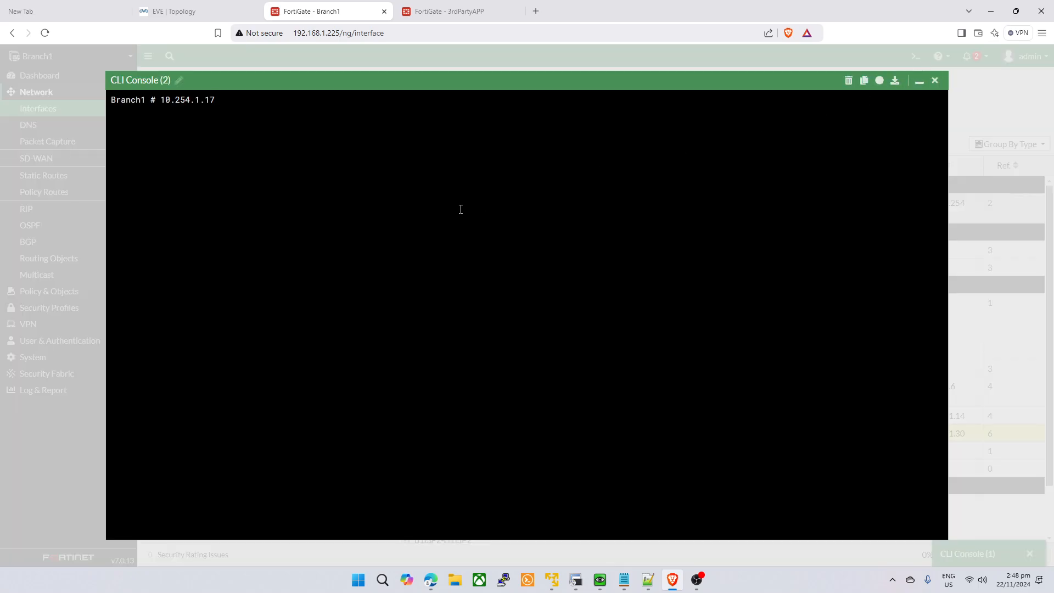
pyautogui.press('BackSpace')
pyautogui.press('BackSpace')
pyautogui.press('BackSpace')
pyautogui.press('BackSpace')
pyautogui.press('BackSpace')
pyautogui.press('BackSpace')
pyautogui.press('BackSpace')
pyautogui.press('BackSpace')
pyautogui.press('BackSpace')
pyautogui.press('BackSpace')
pyautogui.write('exec telnet-options source')
pyautogui.hotkey('ctrl', 'v')
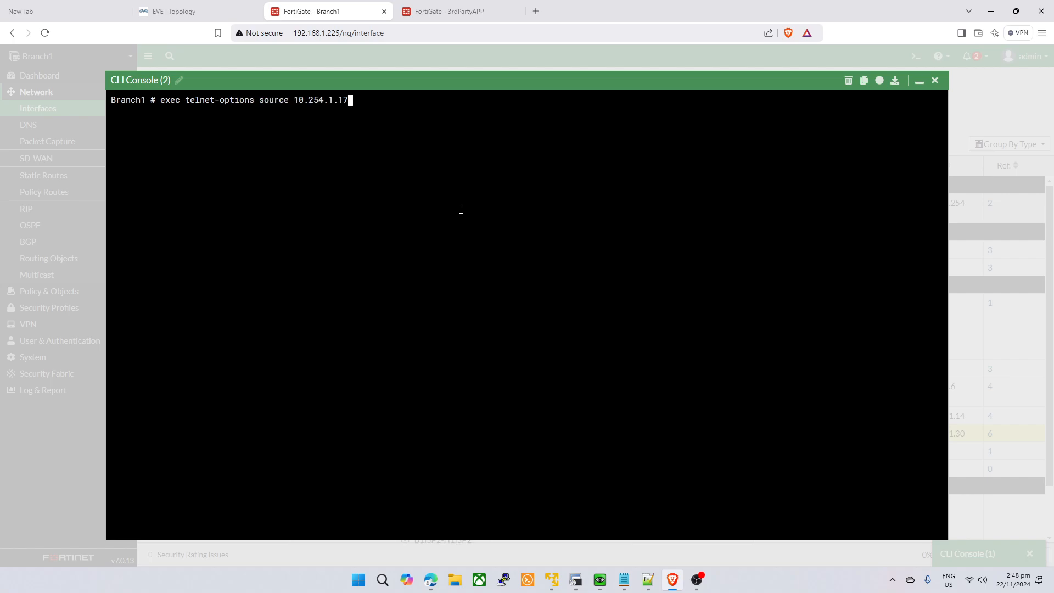
pyautogui.press('Return')
pyautogui.write('exec telnet 99.99.99.')
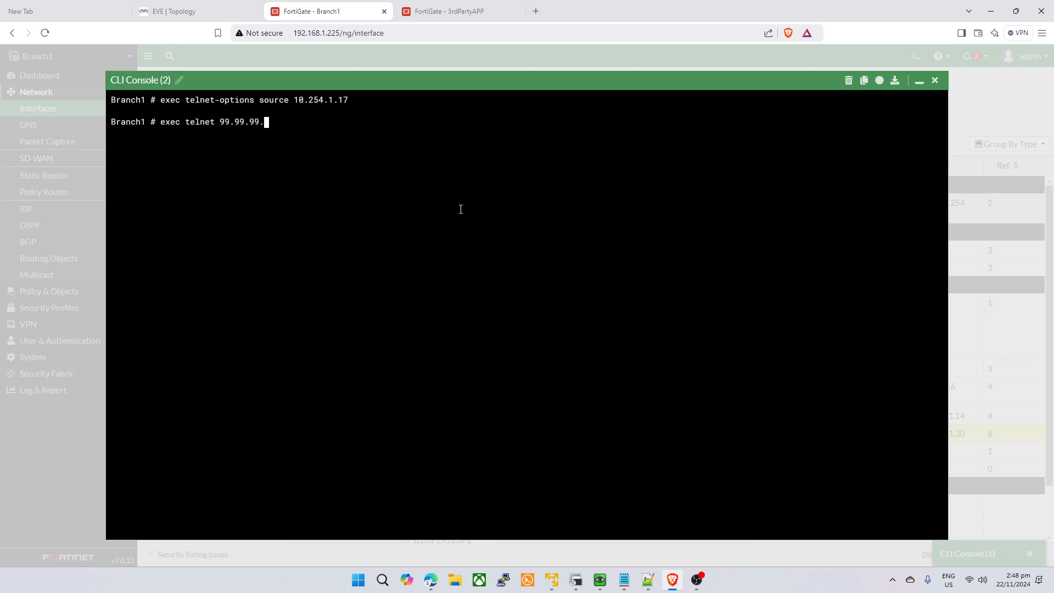
pyautogui.write('1 22')
pyautogui.press('Return')
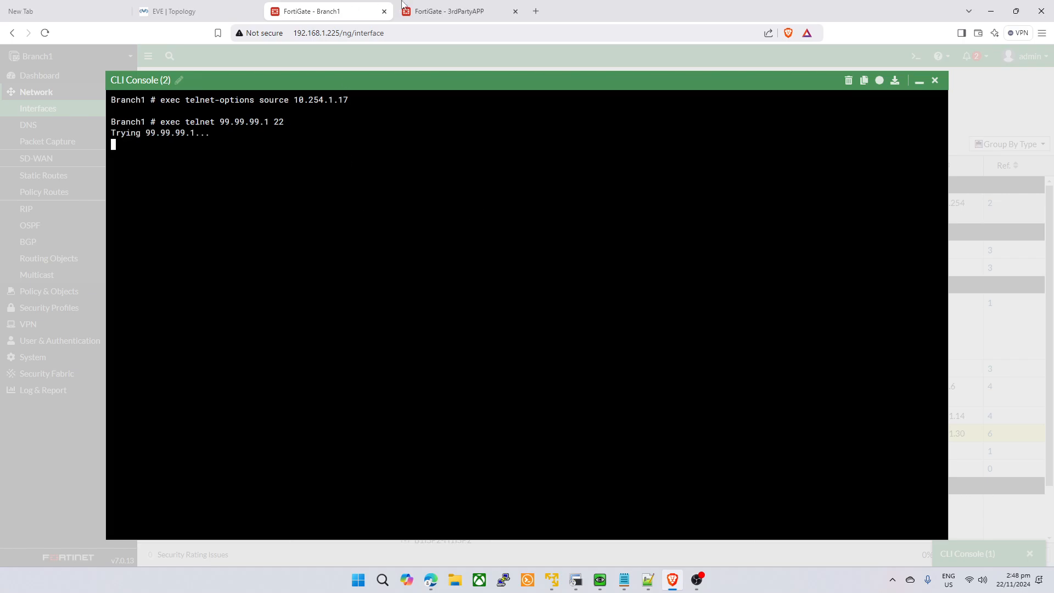
# - On 3rdPartyAPP, open the Firewall Policy list and scroll through the debug flow trace
pyautogui.click(475, 11)
pyautogui.click(49, 291)
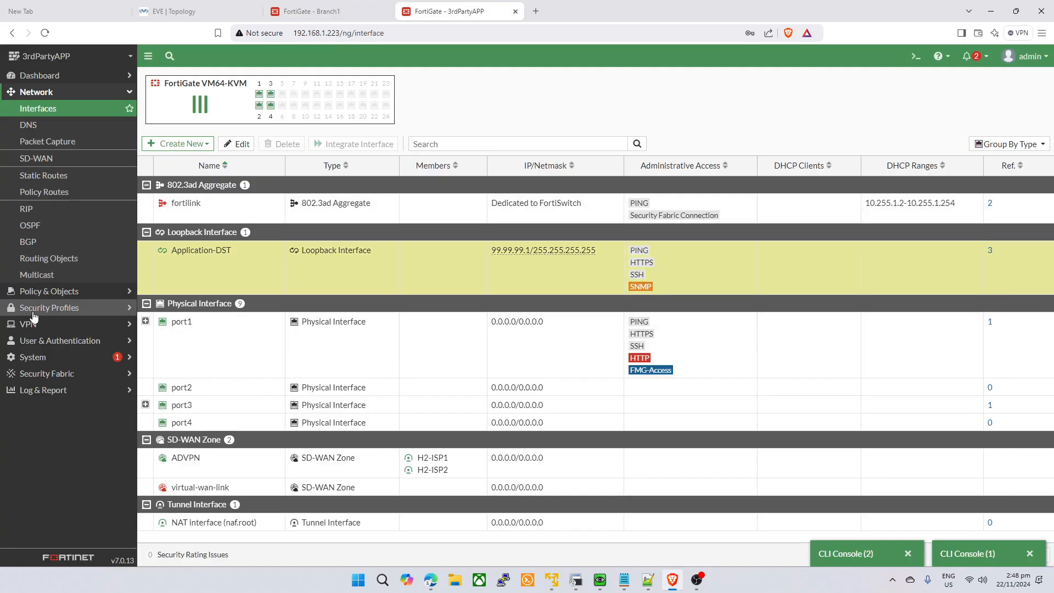
pyautogui.click(46, 124)
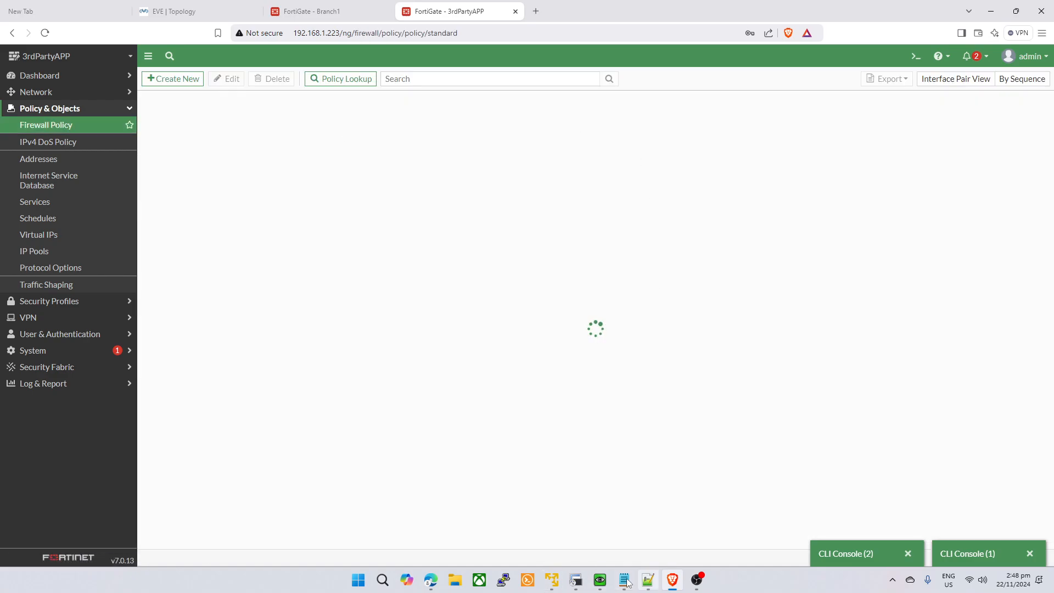
pyautogui.click(648, 580)
pyautogui.click(602, 428)
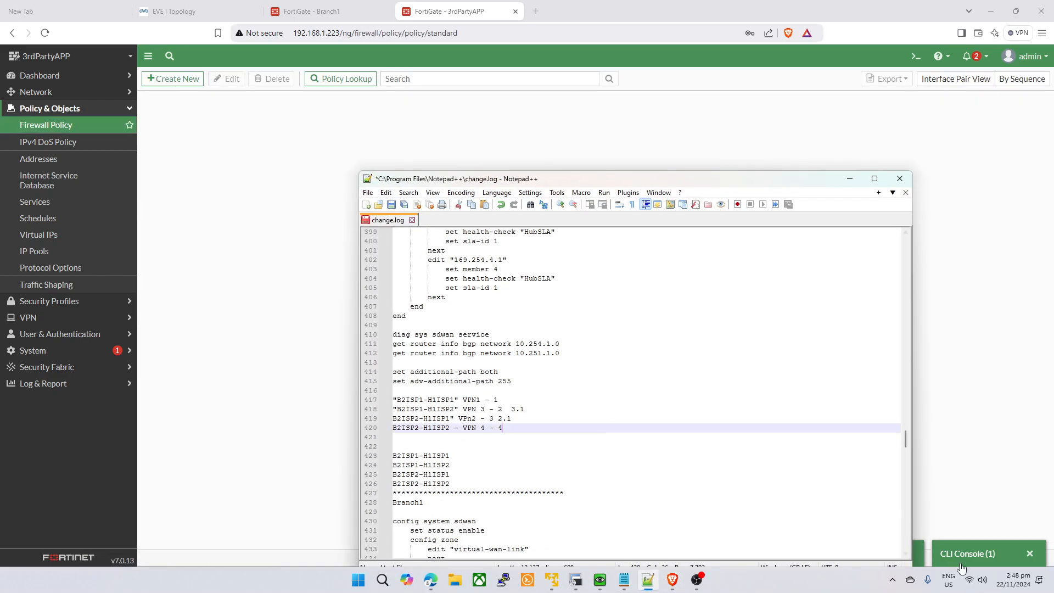
pyautogui.click(913, 428)
pyautogui.click(870, 553)
pyautogui.scroll(-10, 931, 273)
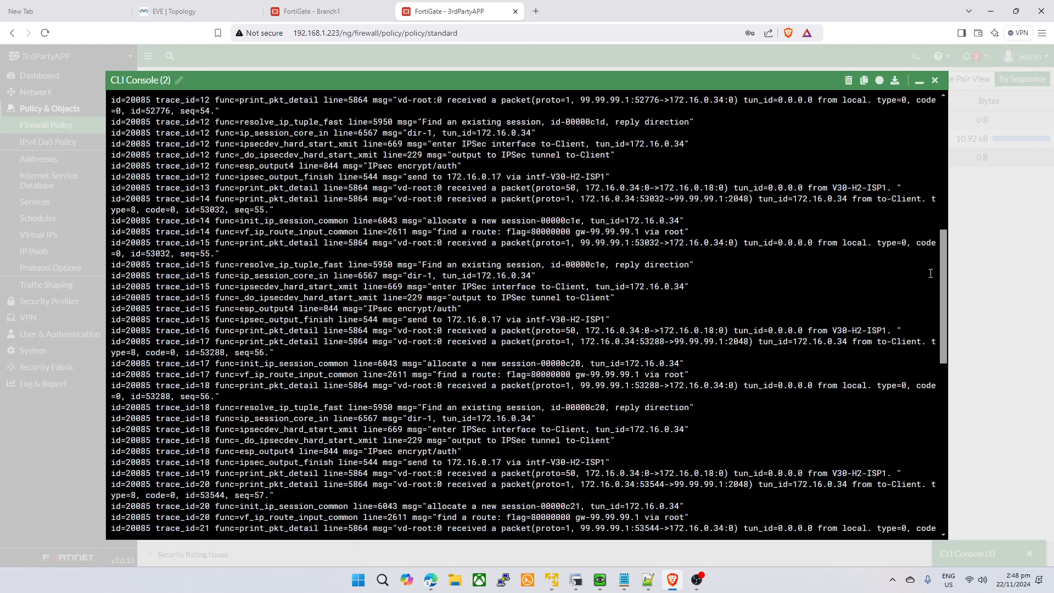
pyautogui.moveTo(940, 274); pyautogui.dragTo(941, 493)
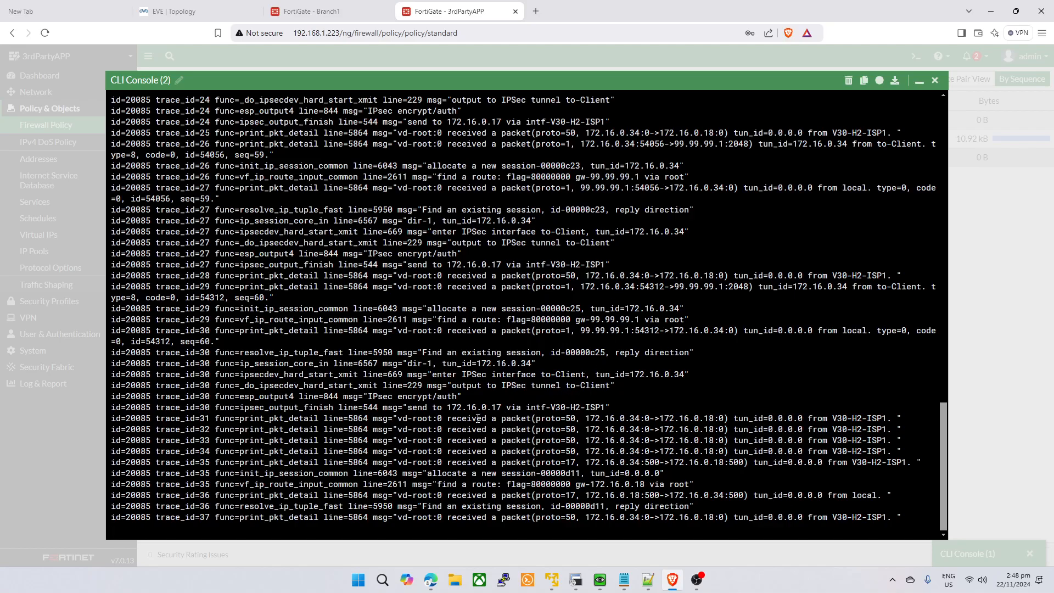
# - Check the 'Trying' and 'Timeout!' telnet lines in Branch1's console
pyautogui.click(350, 7)
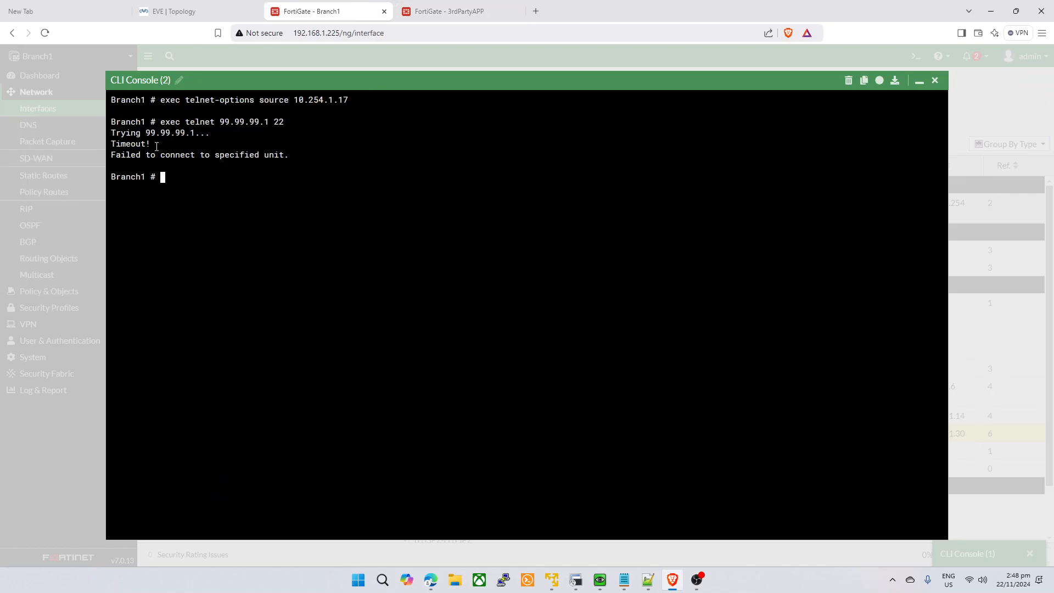
pyautogui.moveTo(156, 147); pyautogui.dragTo(112, 134)
pyautogui.click(279, 184)
pyautogui.click(919, 81)
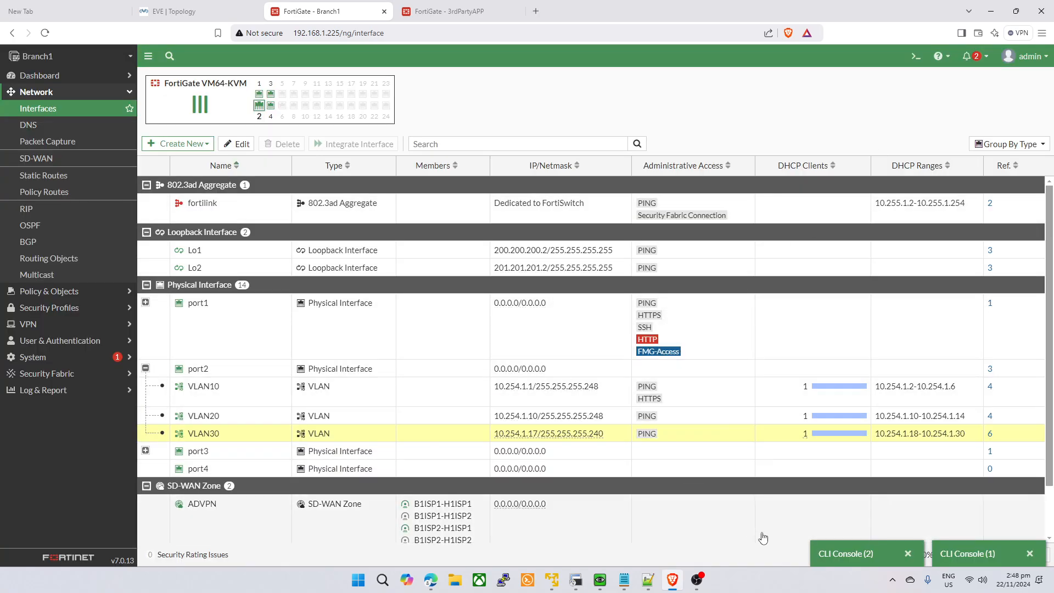
# - On Branch1, filter debug flow on 99.99.99.1, start a 9999-packet trace and enable debug
pyautogui.click(816, 548)
pyautogui.press('Up')
pyautogui.press('Up')
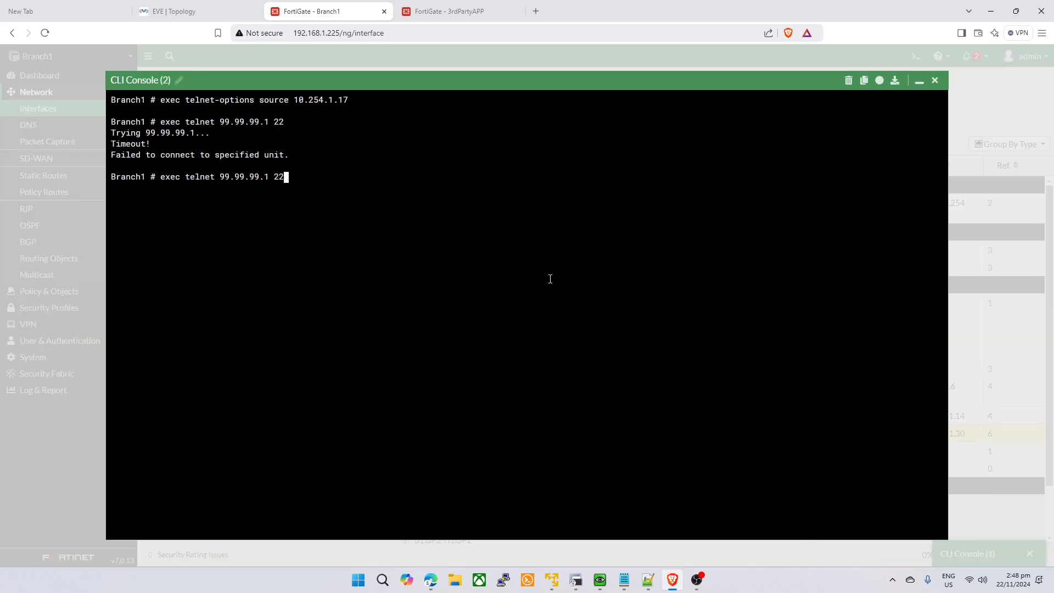
pyautogui.press('Down')
pyautogui.press('Down')
pyautogui.write('diagf')
pyautogui.press('BackSpace')
pyautogui.write('deb flow filter addr 99.99.99.14')
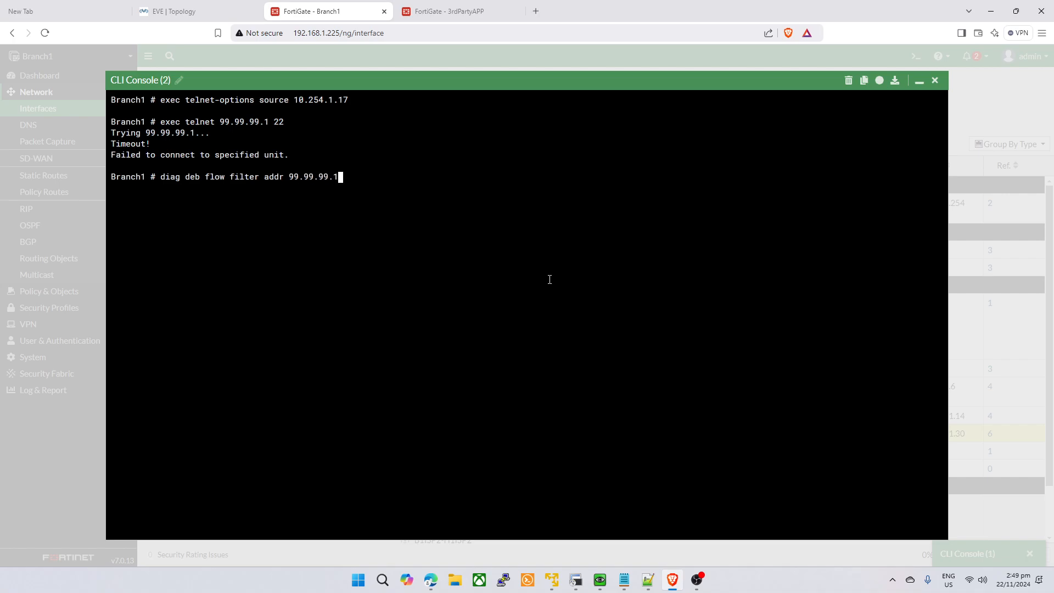
pyautogui.press('Return')
pyautogui.write('diag debug flo t')
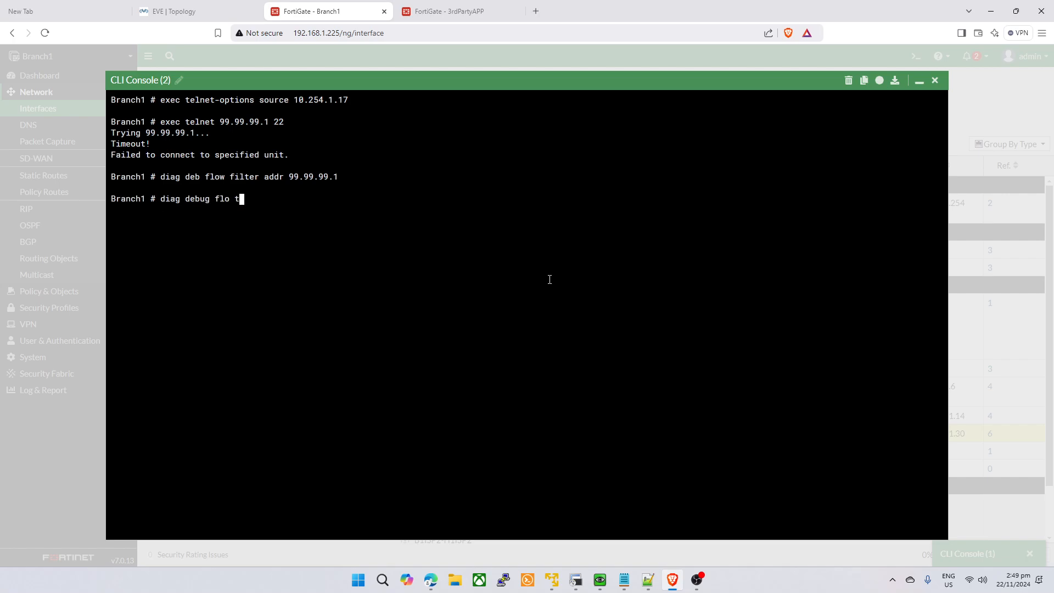
pyautogui.write('race start 9999')
pyautogui.press('Return')
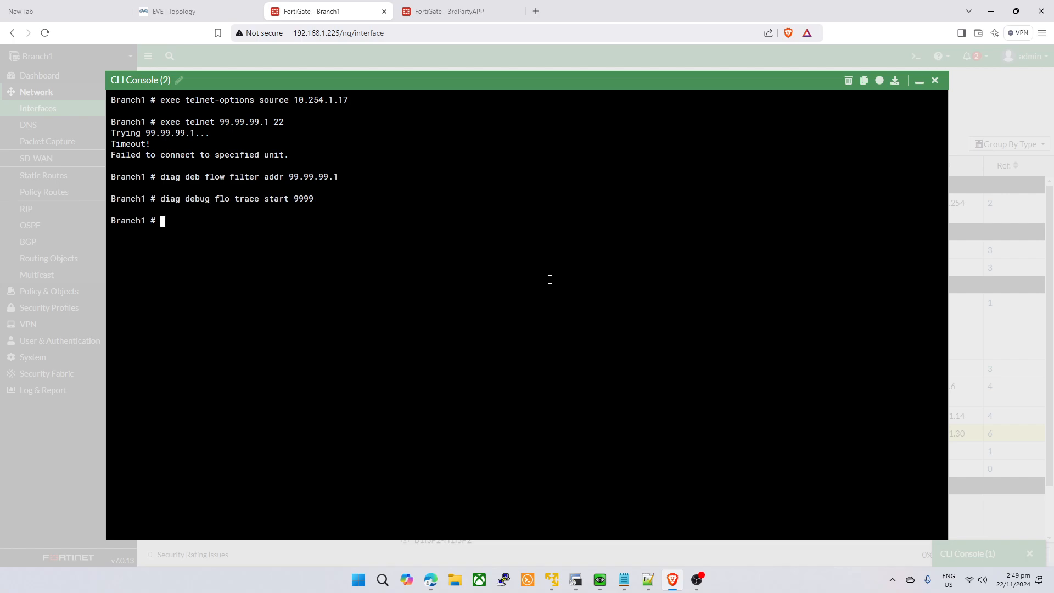
pyautogui.write('diag deb enable')
pyautogui.press('Return')
# - Rerun the telnet to 99.99.99.1 port 22 from Branch1
pyautogui.press('Up')
pyautogui.press('Up')
pyautogui.press('Up')
pyautogui.press('Up')
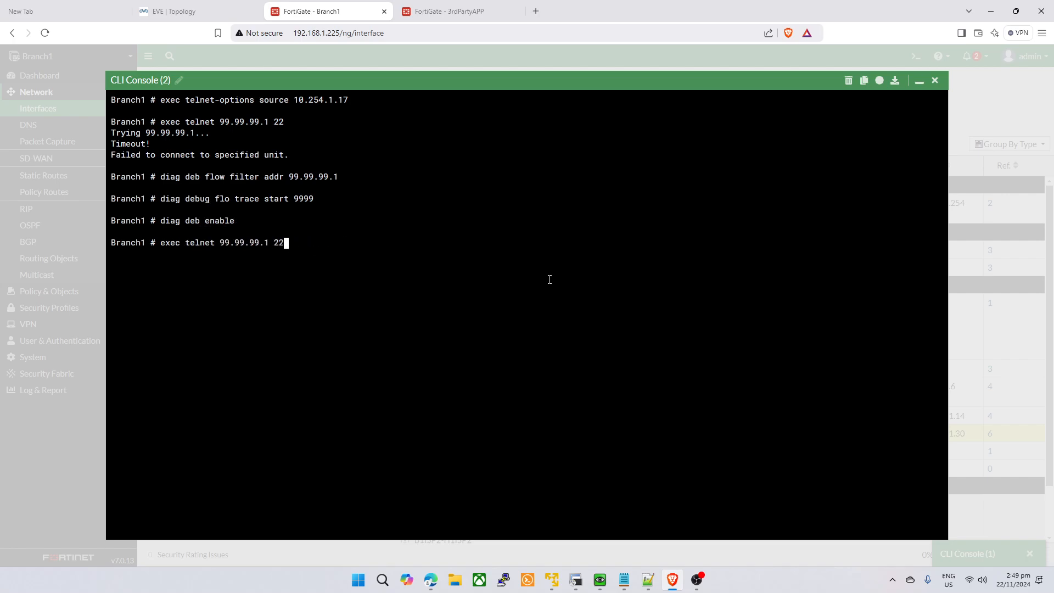
pyautogui.press('Return')
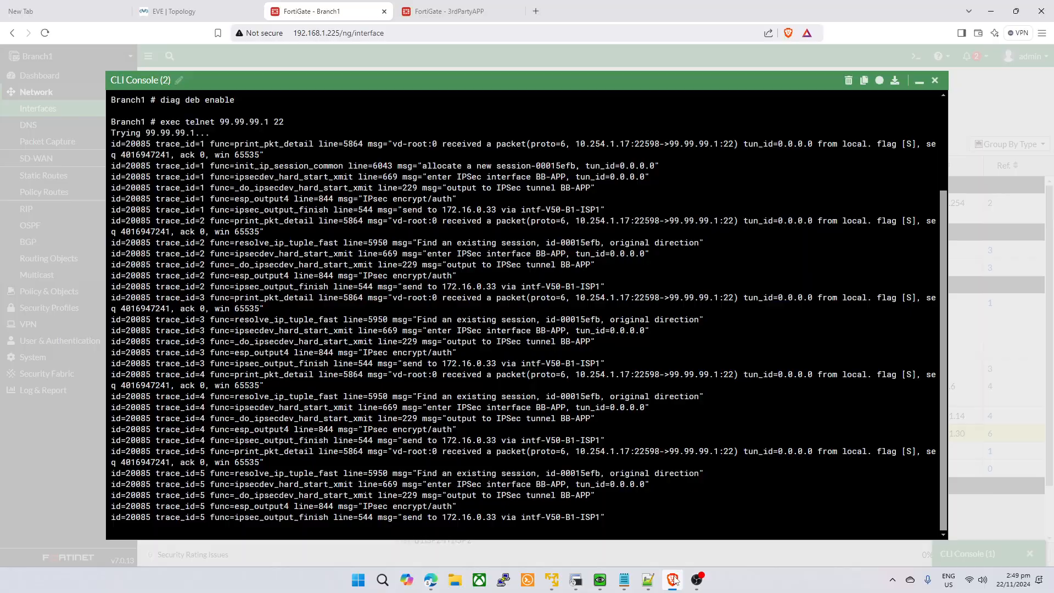
pyautogui.click(693, 577)
pyautogui.click(695, 579)
# - Stop VPC12's login attempt and check trace 5's source and destination on Branch1
pyautogui.click(575, 580)
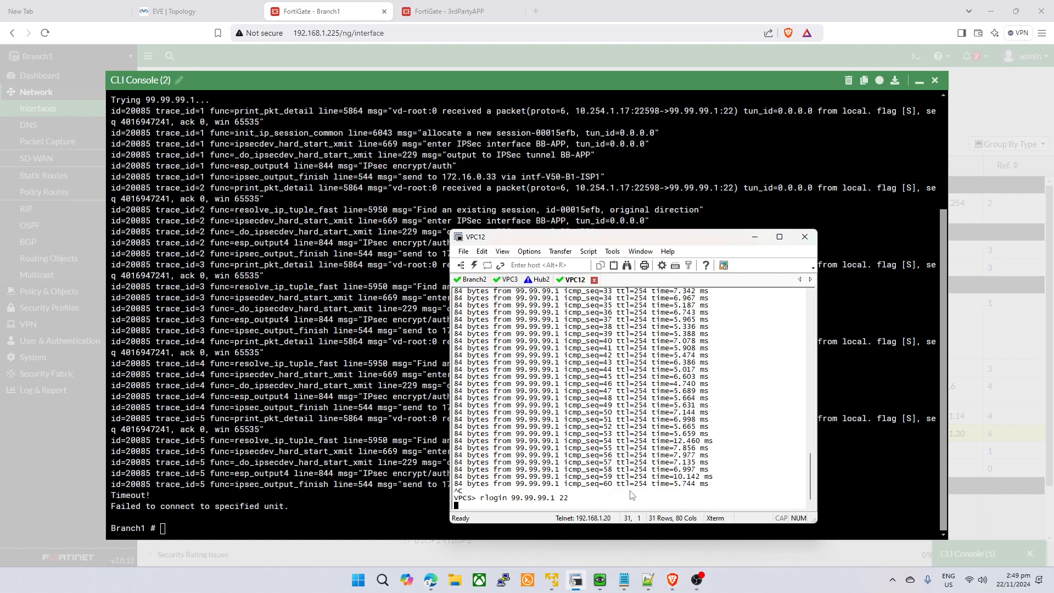
pyautogui.press('Return')
pyautogui.hotkey('ctrl', 'c')
pyautogui.hotkey('ctrl', 'c')
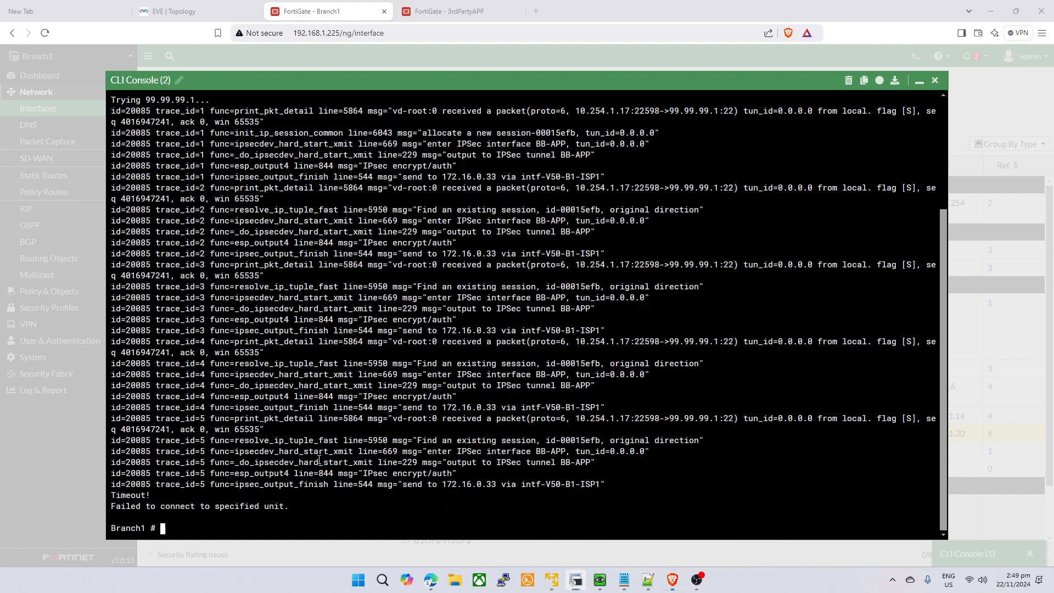
pyautogui.hotkey('alt', 'Tab')
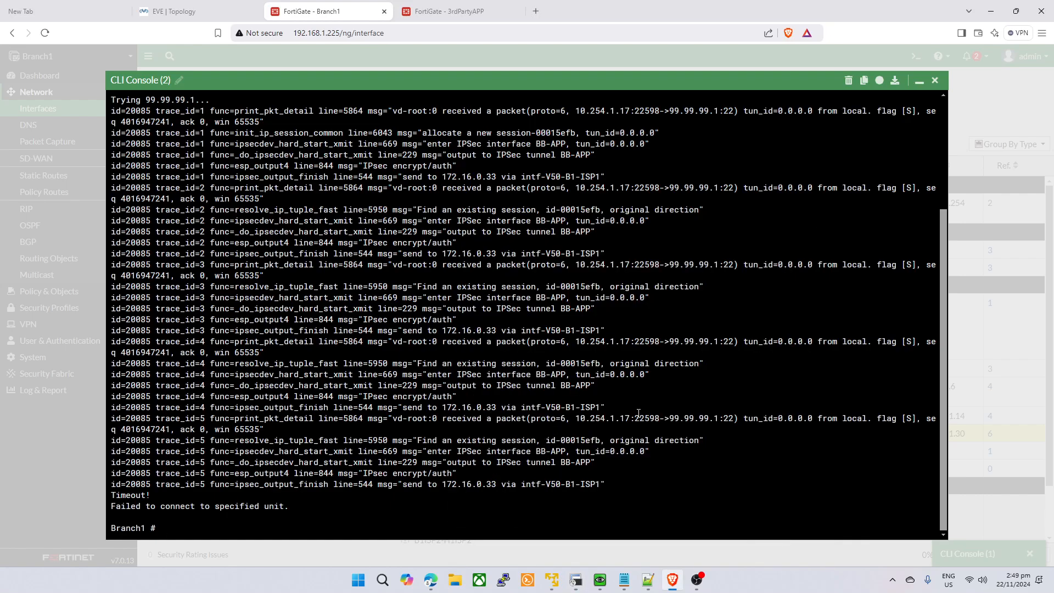
pyautogui.moveTo(532, 420); pyautogui.dragTo(727, 427)
pyautogui.click(454, 12)
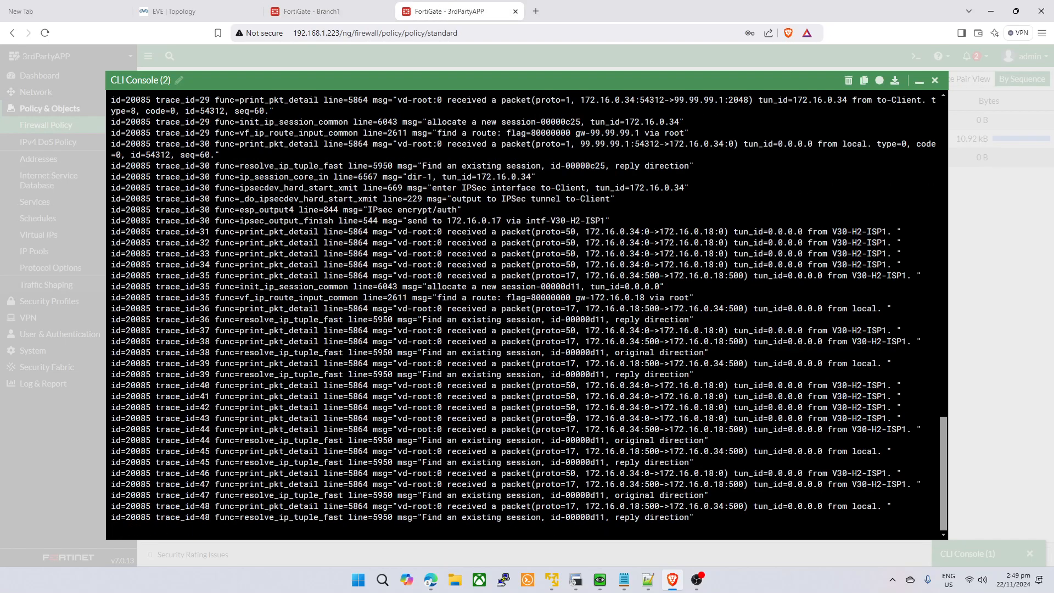
pyautogui.hotkey('ctrl', 'shift', 'Tab')
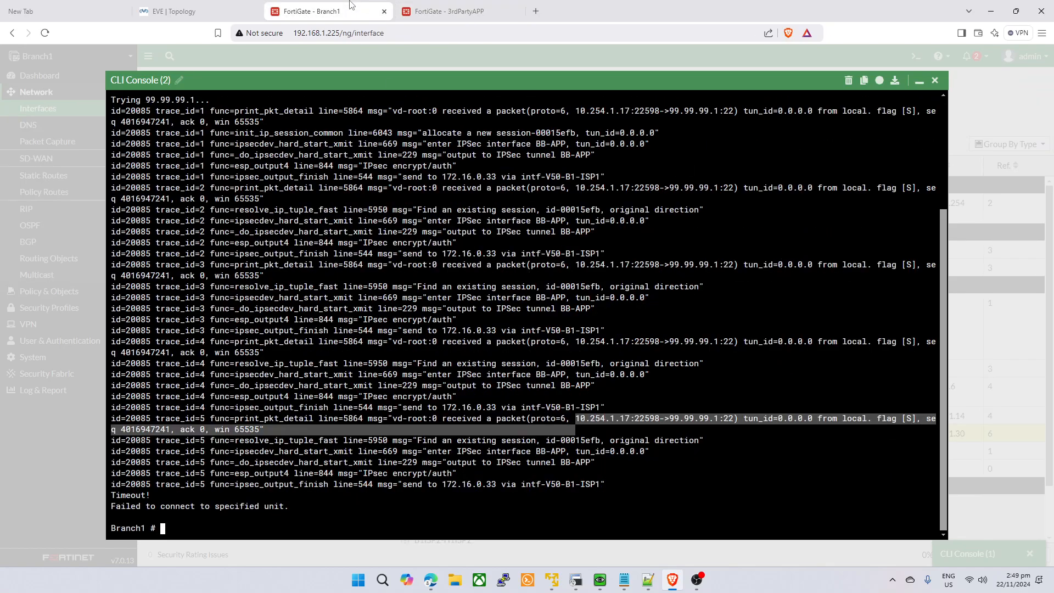
pyautogui.click(668, 472)
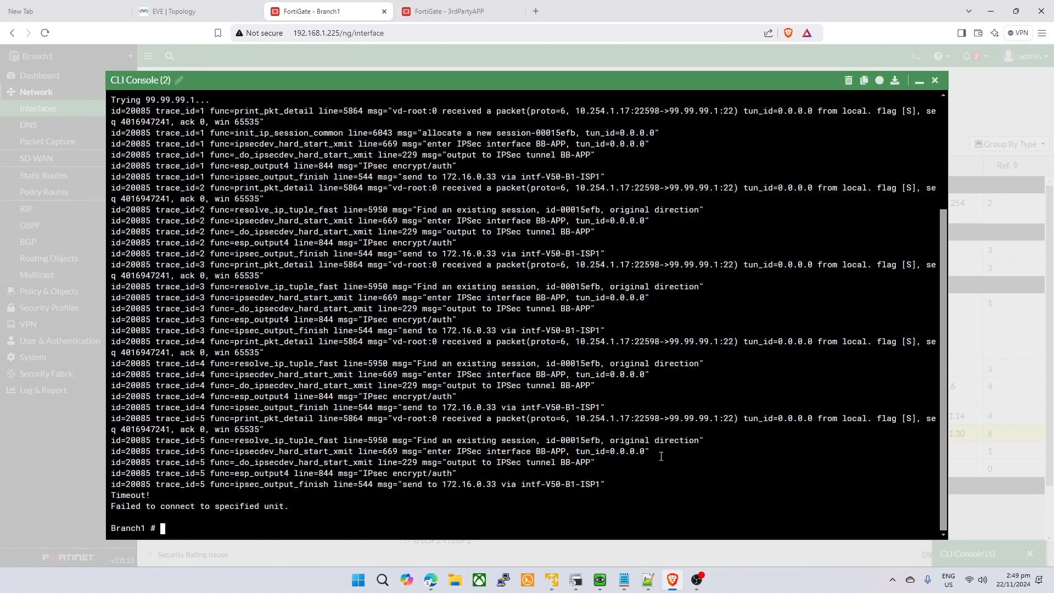
# - Open a console to the Fortinet node from the EVE topology, then a new browser tab
pyautogui.click(175, 11)
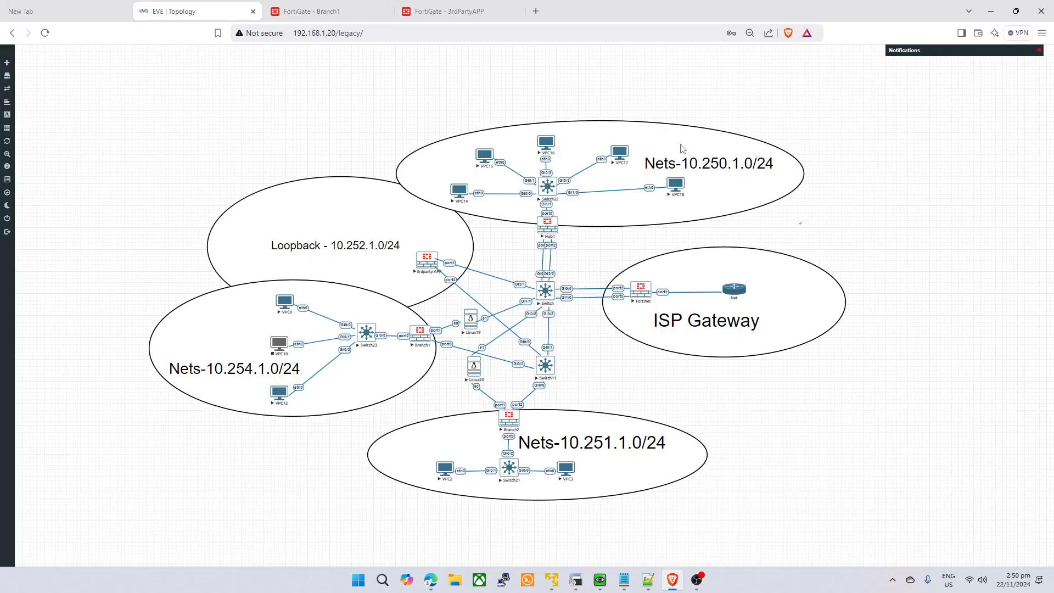
pyautogui.click(640, 292)
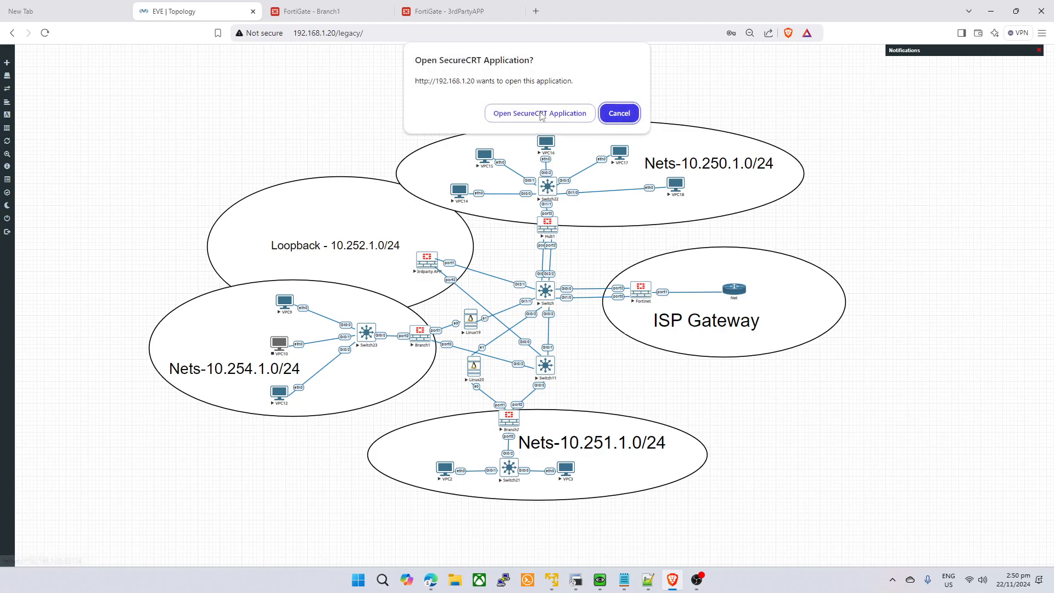
pyautogui.click(542, 110)
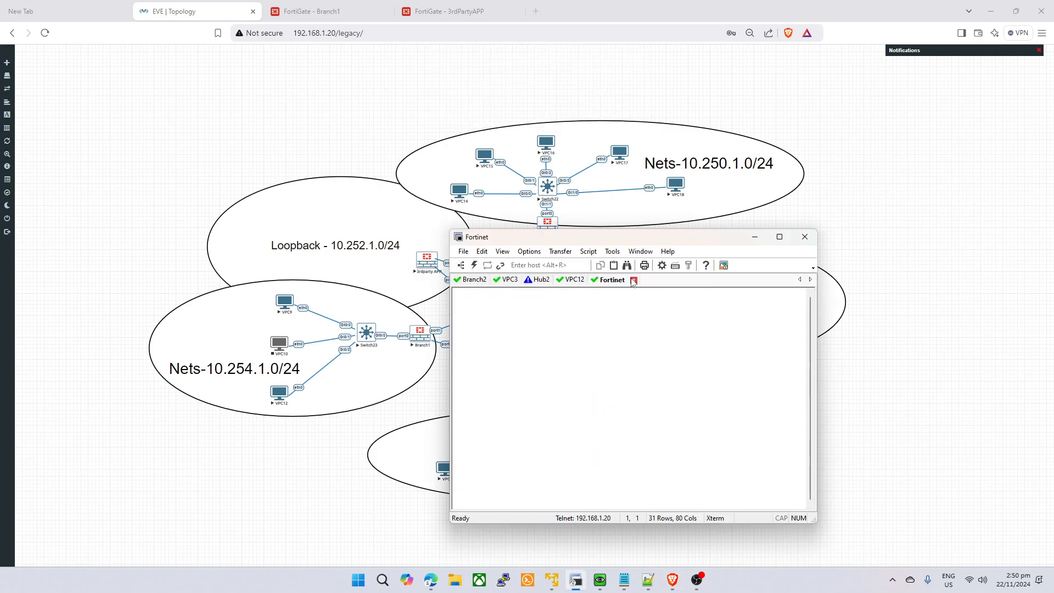
pyautogui.click(535, 10)
# - Browse to 192.168.1.220 and sign in with the admin account credentials
pyautogui.write('192.')
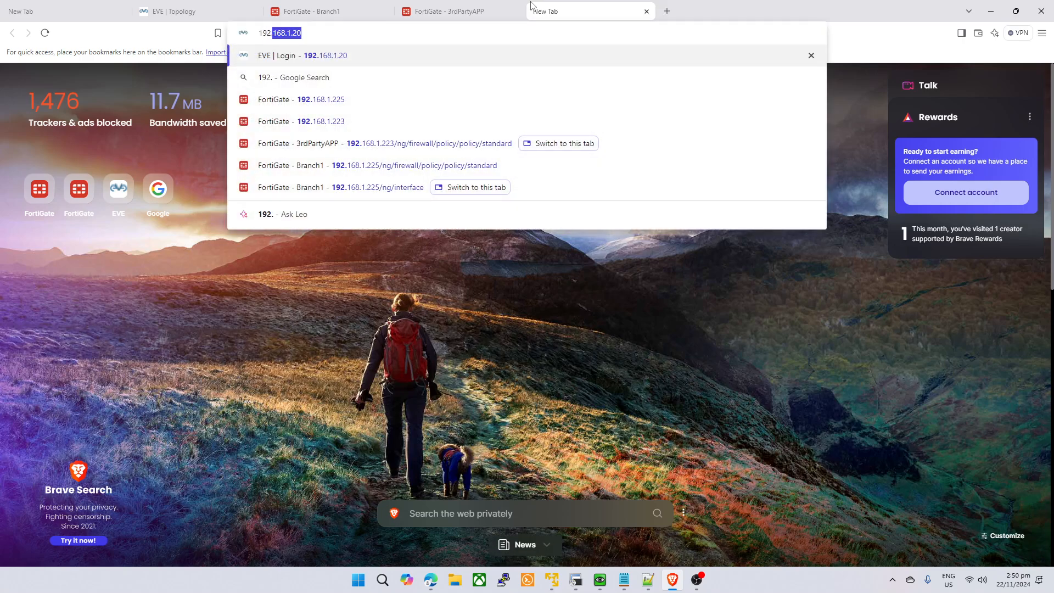
pyautogui.write('168.1.220')
pyautogui.press('Return')
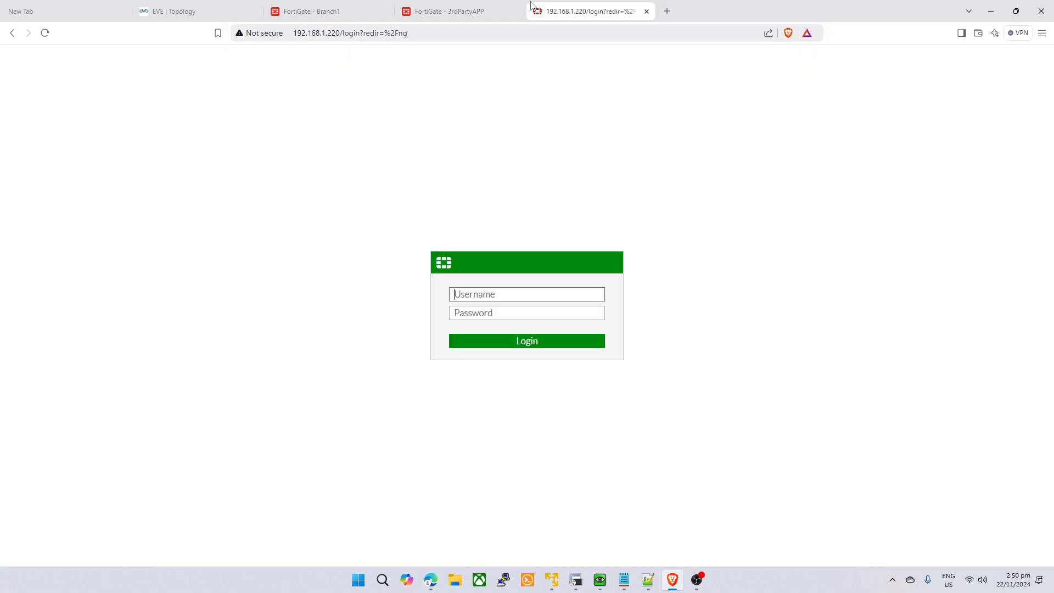
pyautogui.write('admin')
pyautogui.press('Tab')
pyautogui.write('admin')
pyautogui.press('Return')
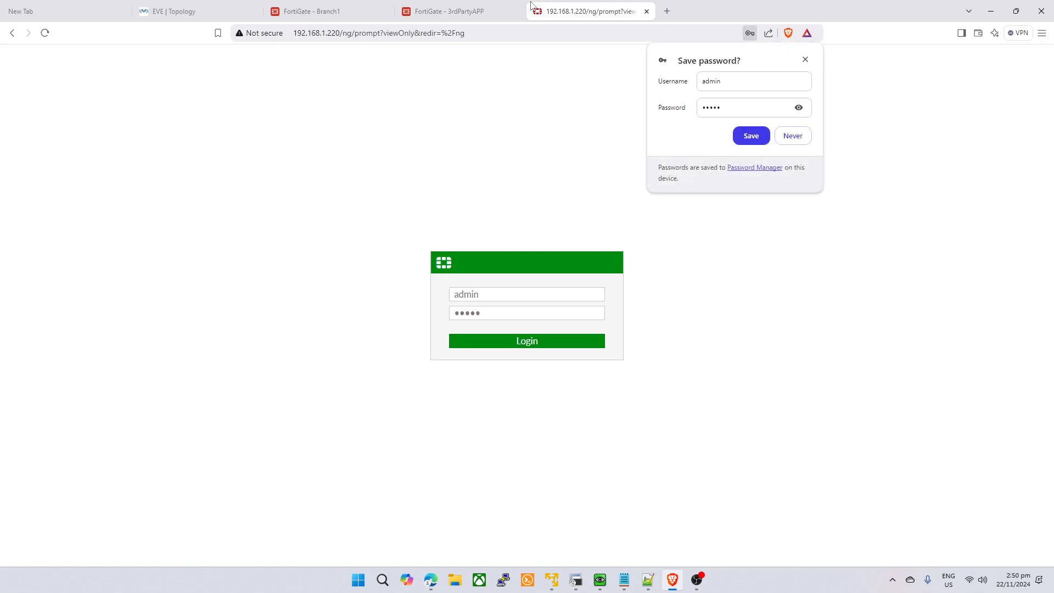
pyautogui.click(806, 61)
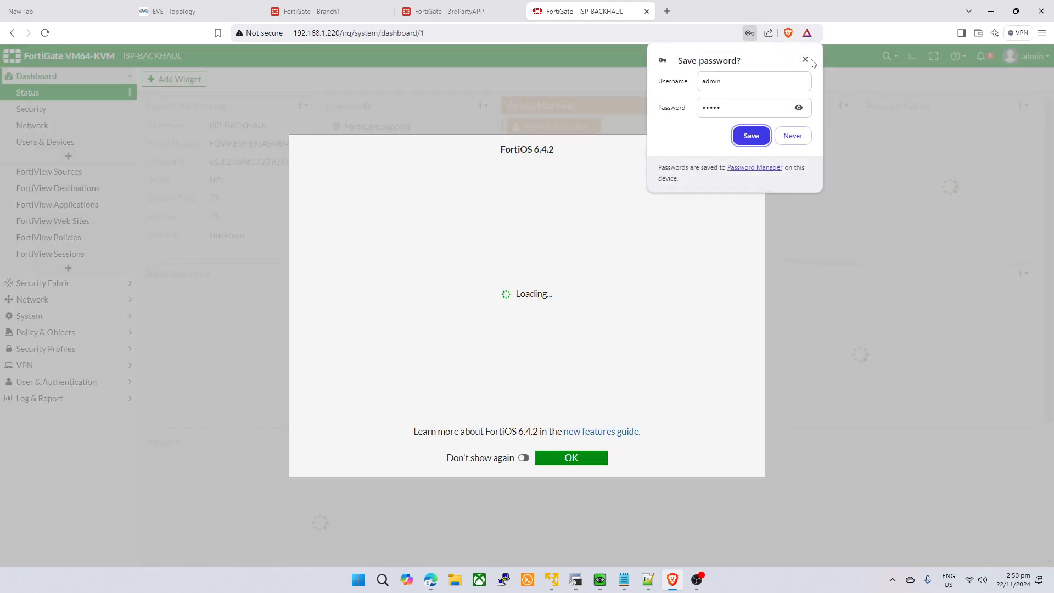
pyautogui.click(806, 61)
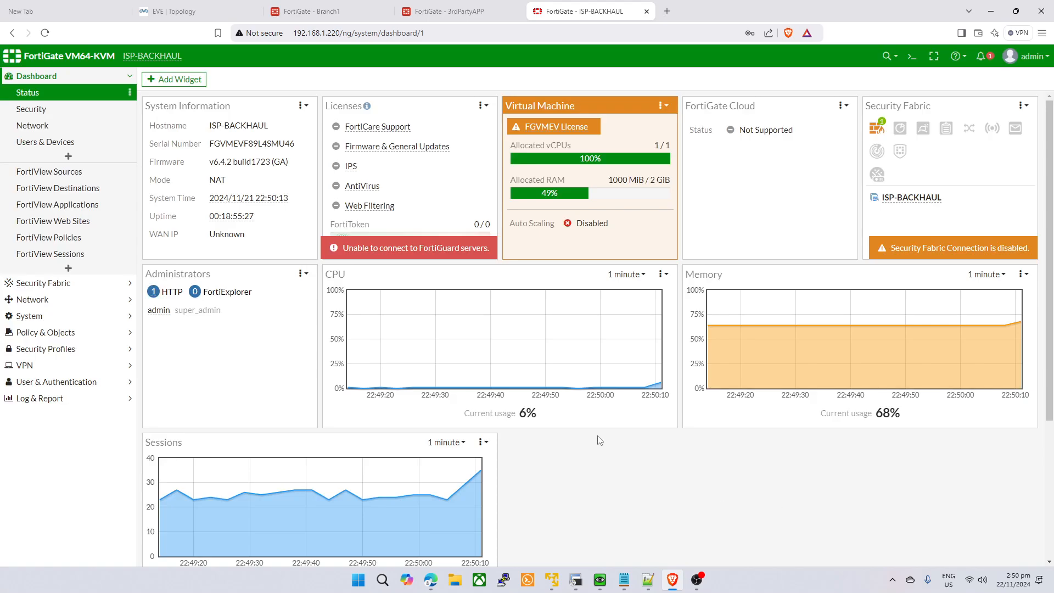
# - Open the Firewall Policy list and show matching logs for the Allow-ISP policy
pyautogui.click(33, 299)
pyautogui.click(35, 125)
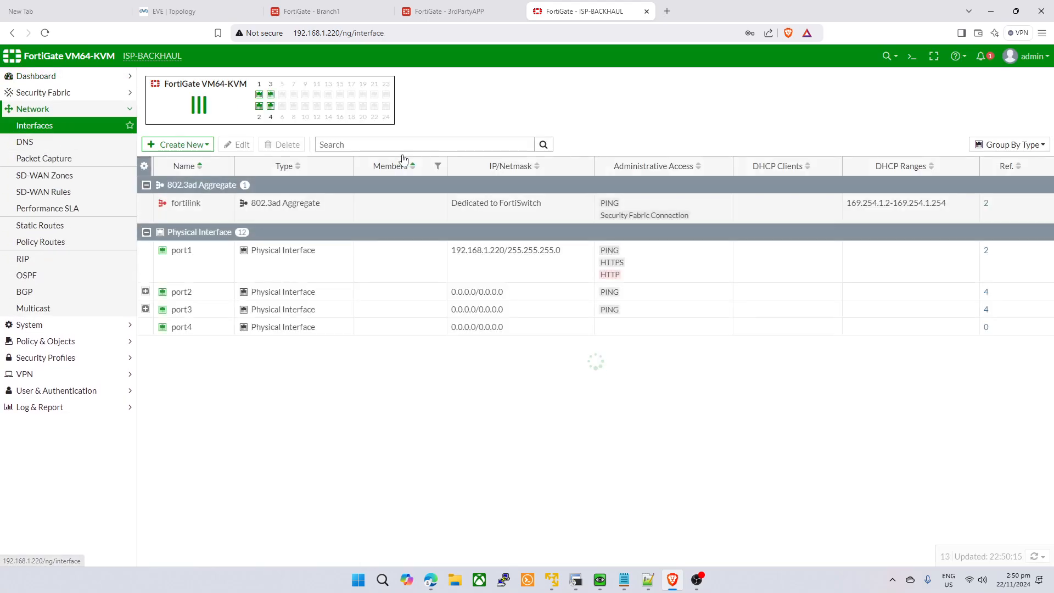
pyautogui.click(41, 359)
pyautogui.click(38, 406)
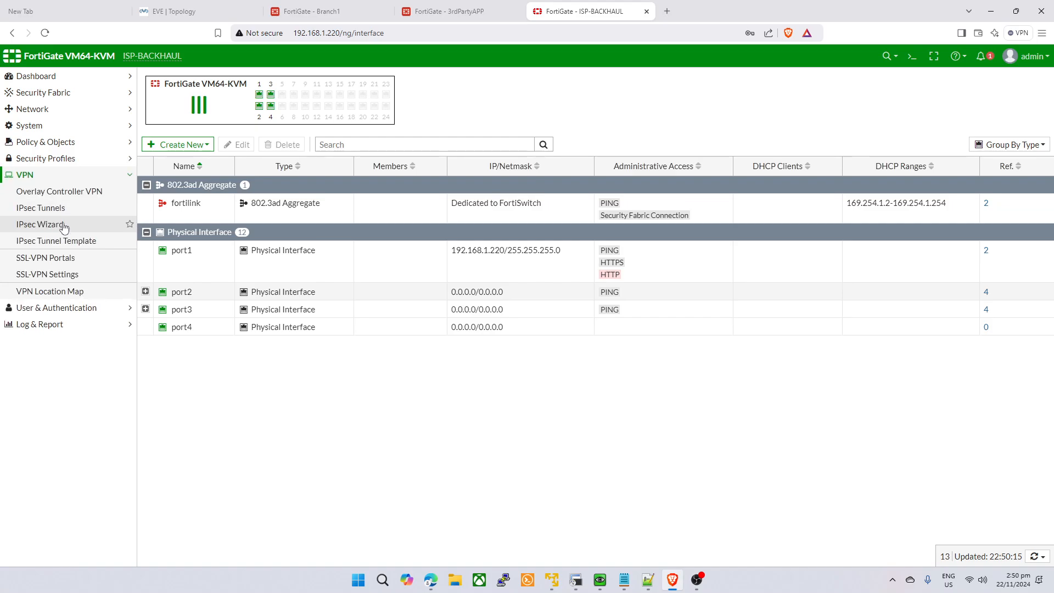
pyautogui.click(60, 208)
pyautogui.click(87, 127)
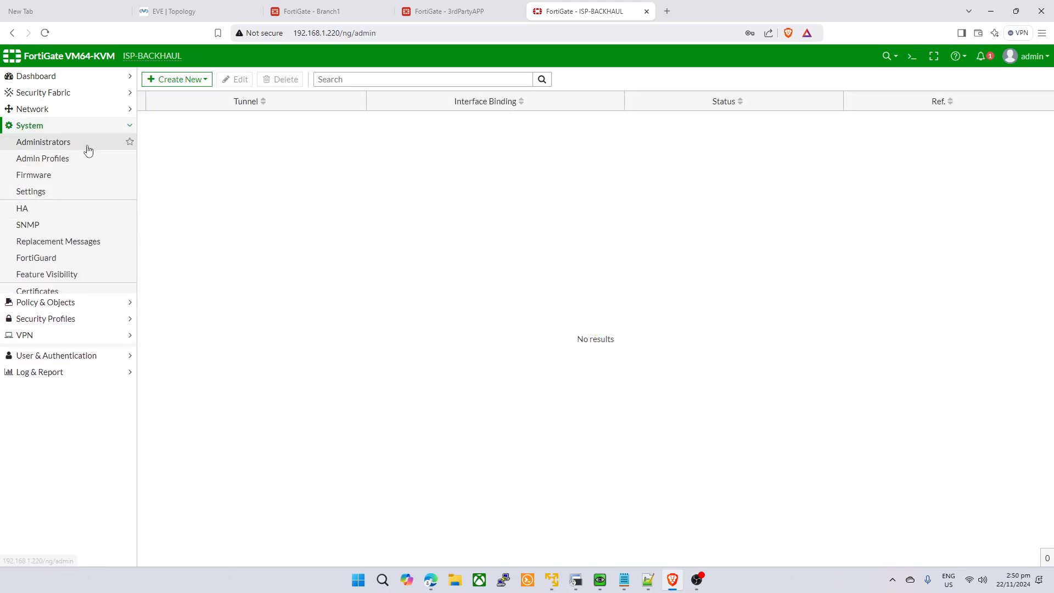
pyautogui.click(87, 130)
pyautogui.click(87, 147)
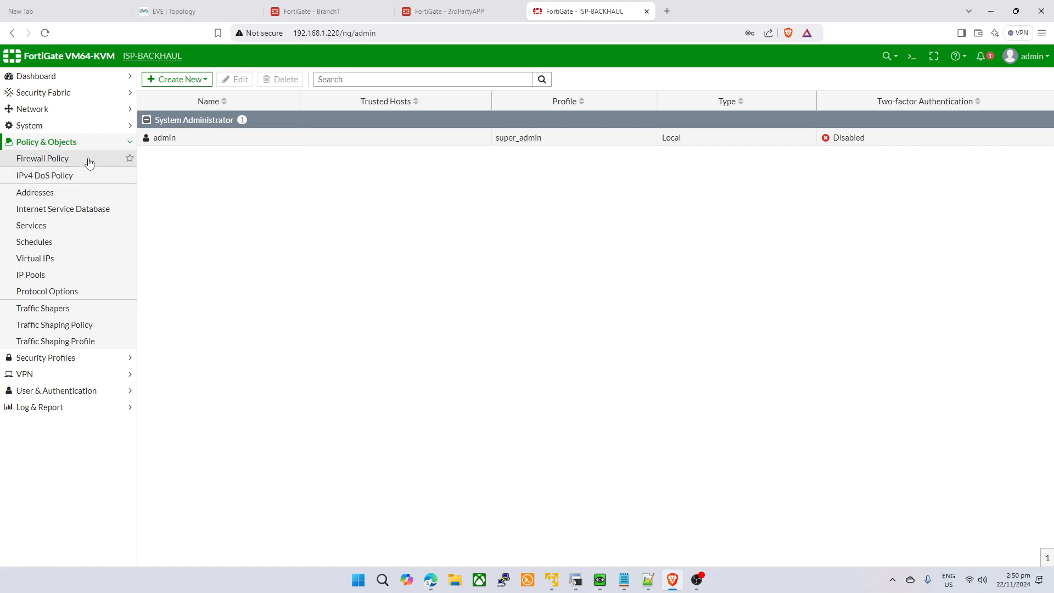
pyautogui.click(89, 163)
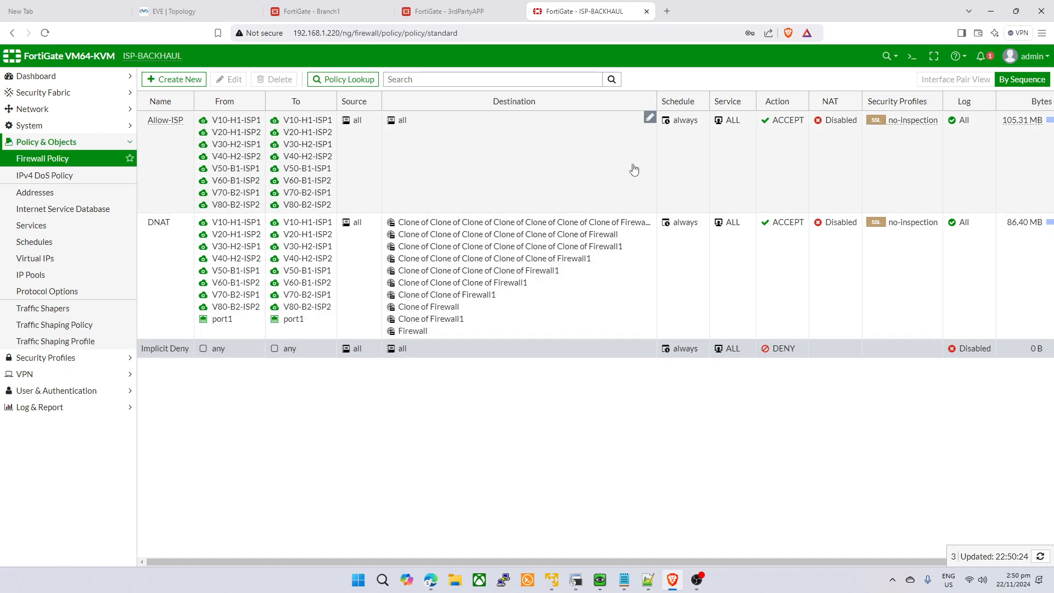
pyautogui.rightClick(591, 170)
pyautogui.click(648, 303)
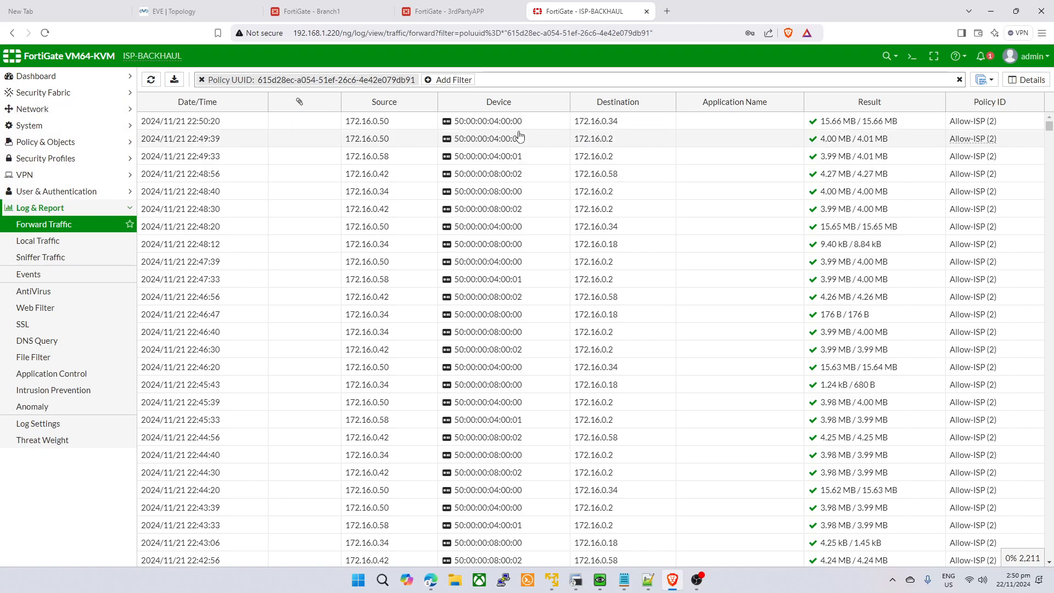
# - Inspect the 22:50:20 and 22:46:20 Allow-ISP log entries, then return to 3rdPartyAPP
pyautogui.doubleClick(614, 125)
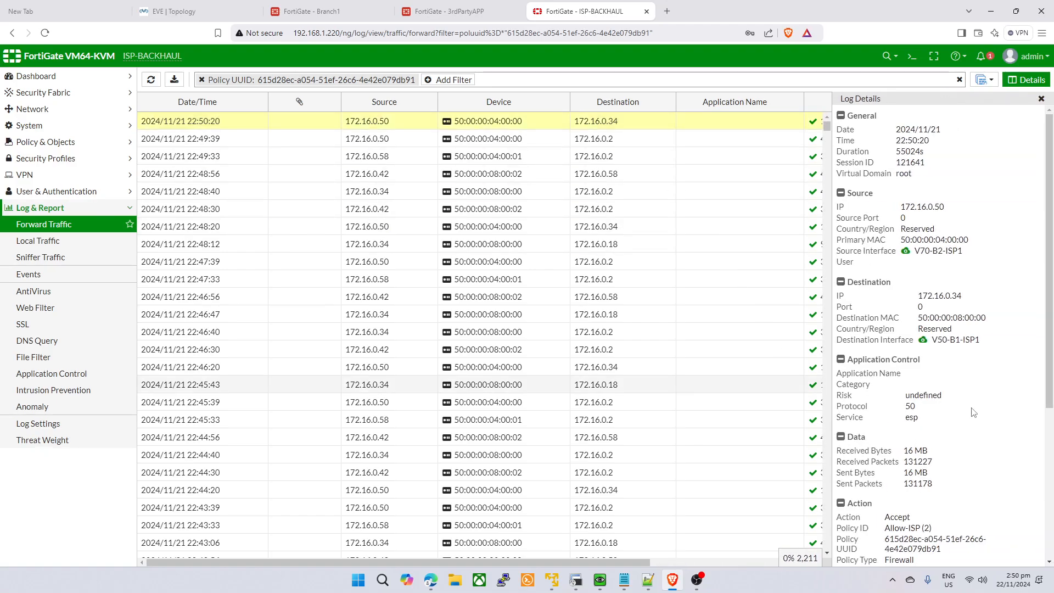
pyautogui.scroll(-5, 974, 410)
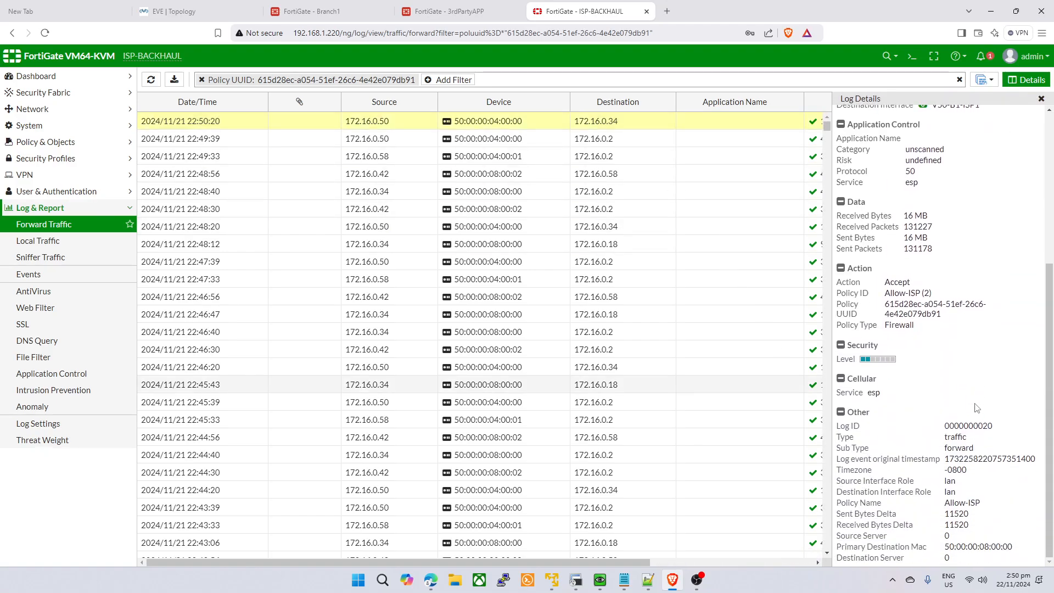
pyautogui.scroll(-3, 667, 248)
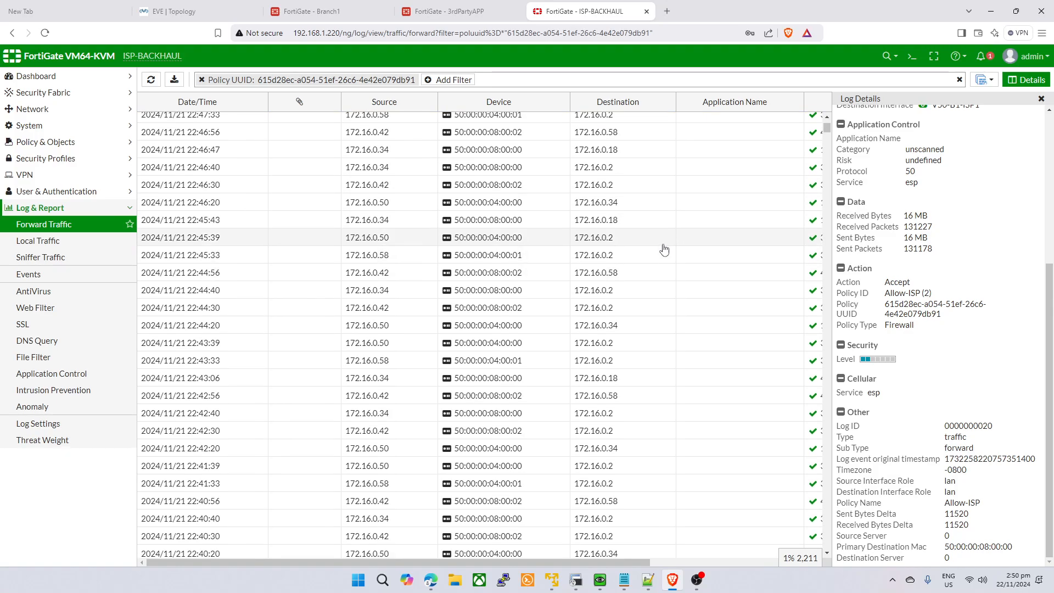
pyautogui.click(686, 204)
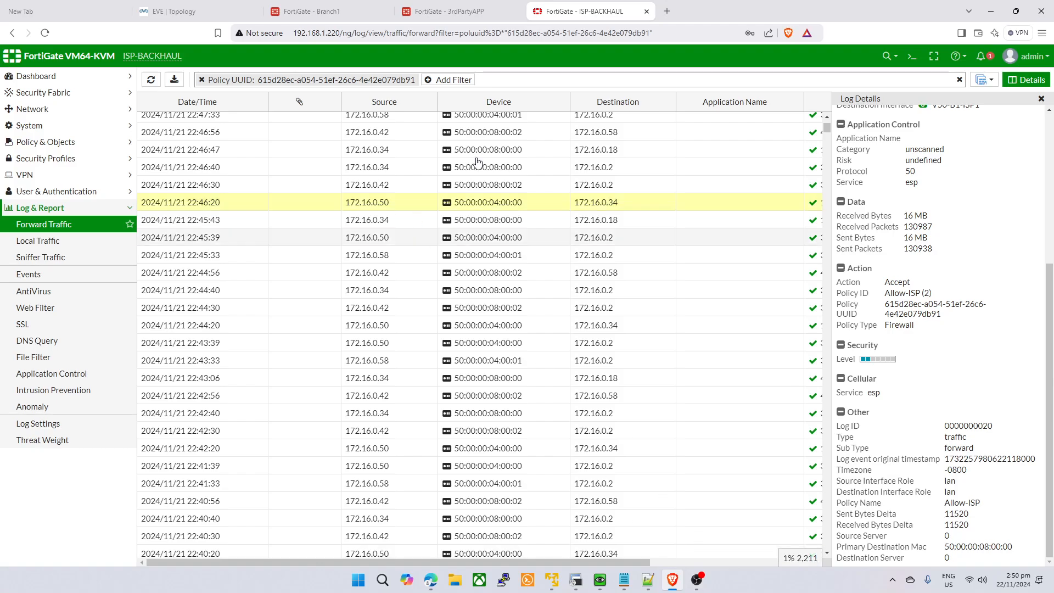
pyautogui.click(413, 7)
# - On 3rdPartyAPP, list the interfaces with port1, V30-H2-ISP1 and port3 expanded
pyautogui.click(919, 81)
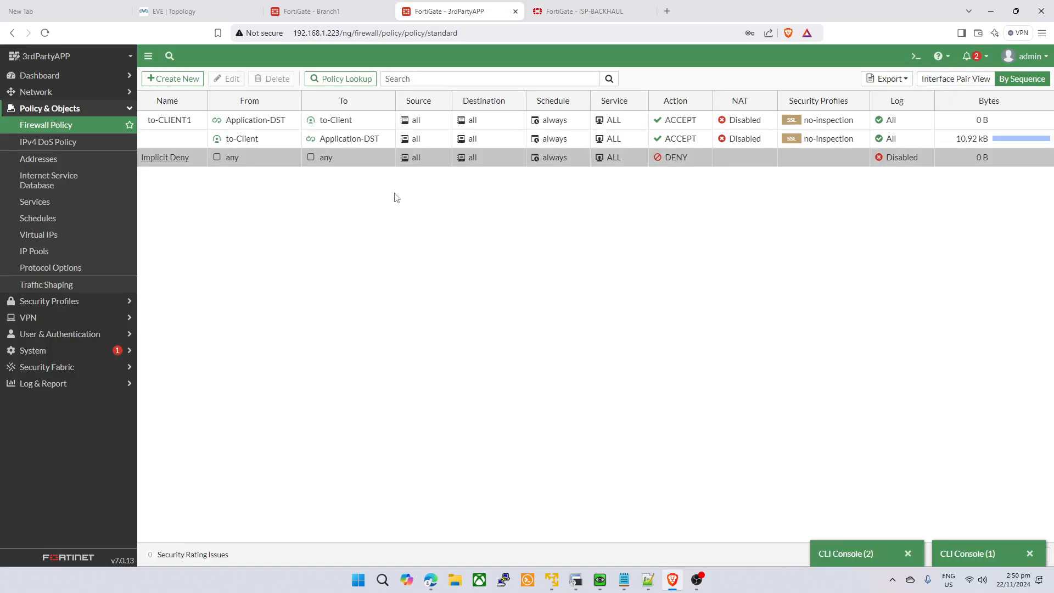
pyautogui.click(36, 92)
pyautogui.click(37, 108)
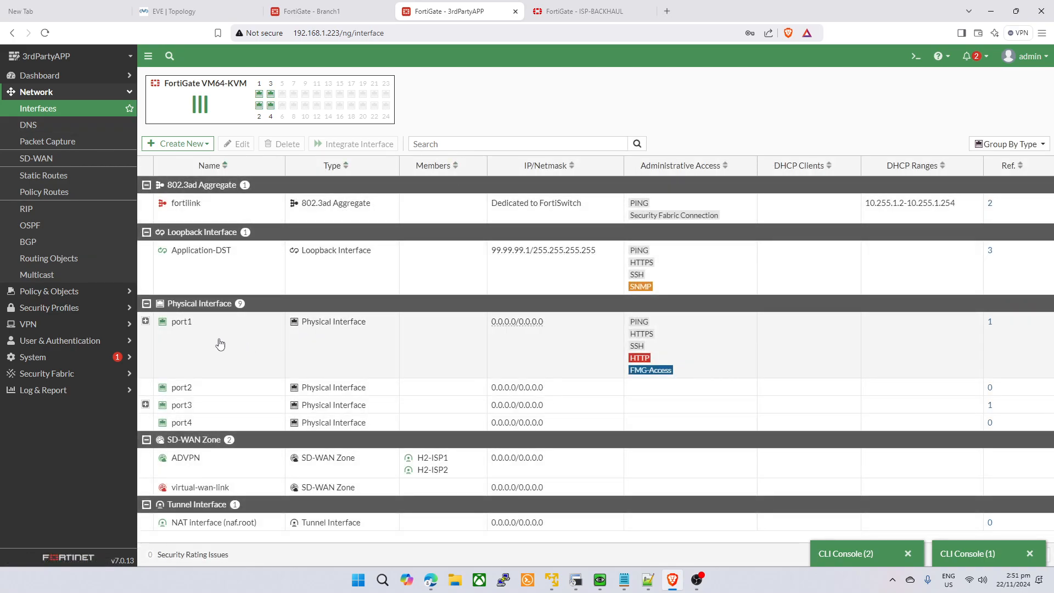
pyautogui.click(146, 321)
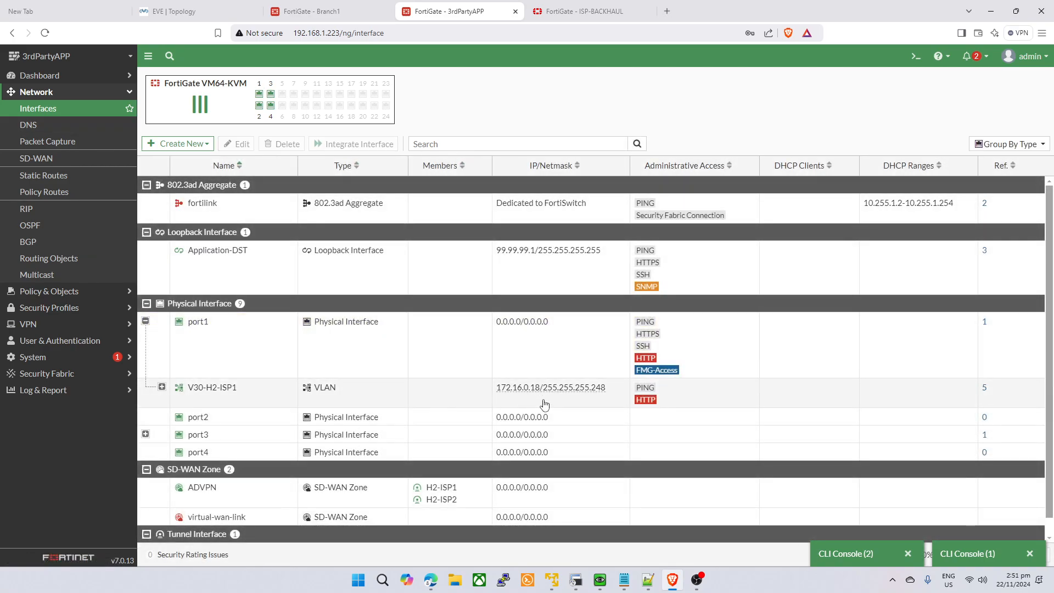
pyautogui.click(162, 387)
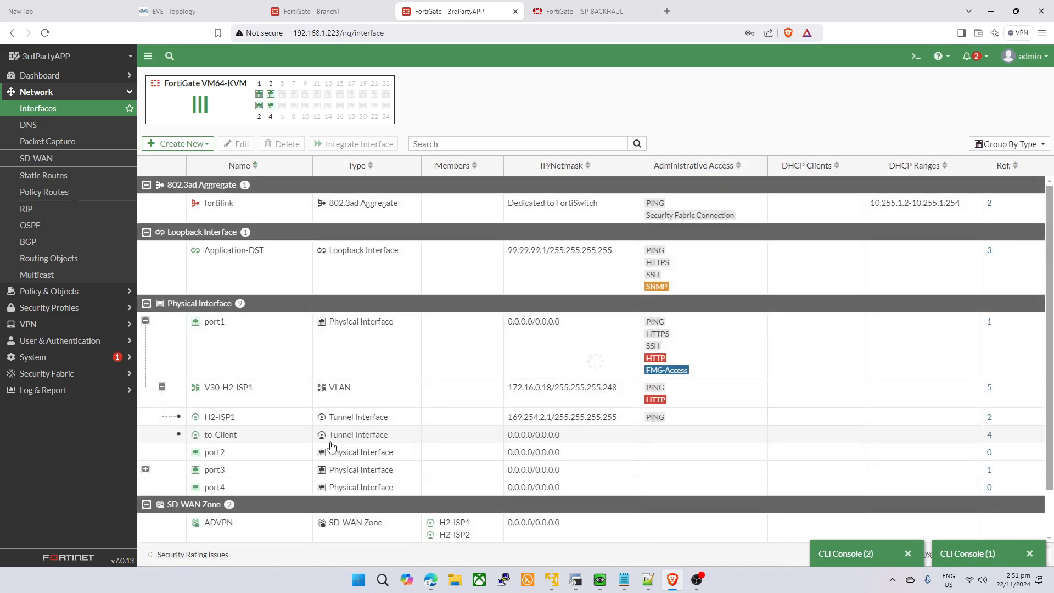
pyautogui.click(146, 469)
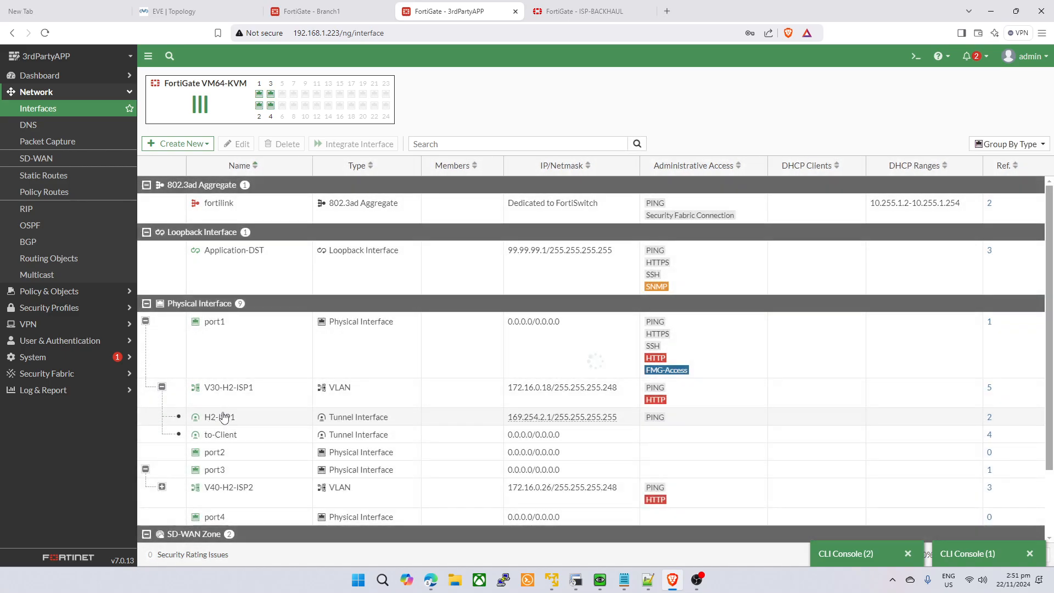
# - On Branch1, expand port1 to show VLAN V50-B1-ISP1 at 172.16.0.34/255.255.255.248
pyautogui.click(583, 7)
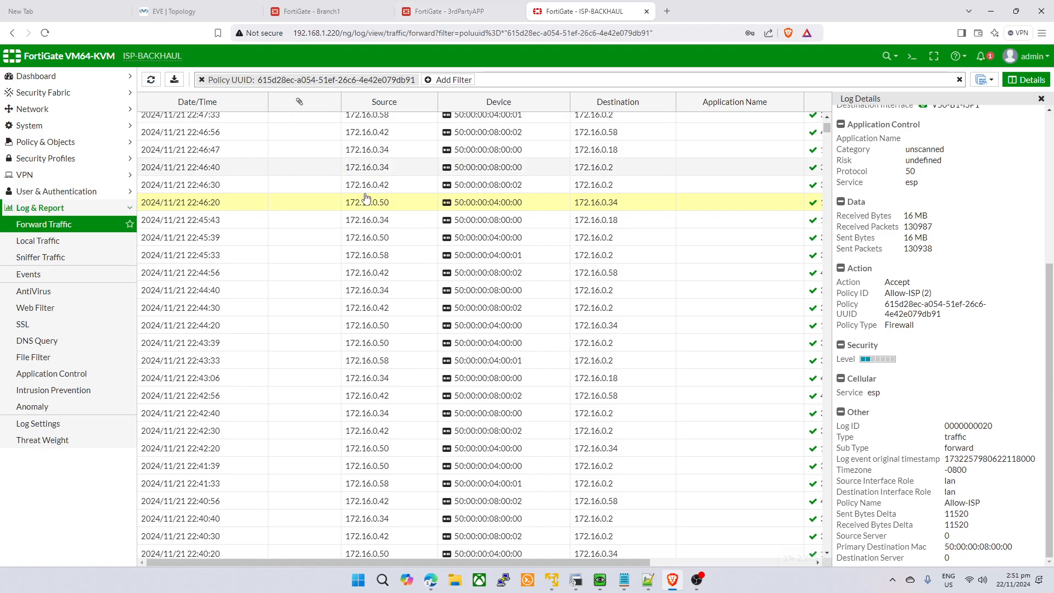
pyautogui.click(342, 6)
pyautogui.click(920, 80)
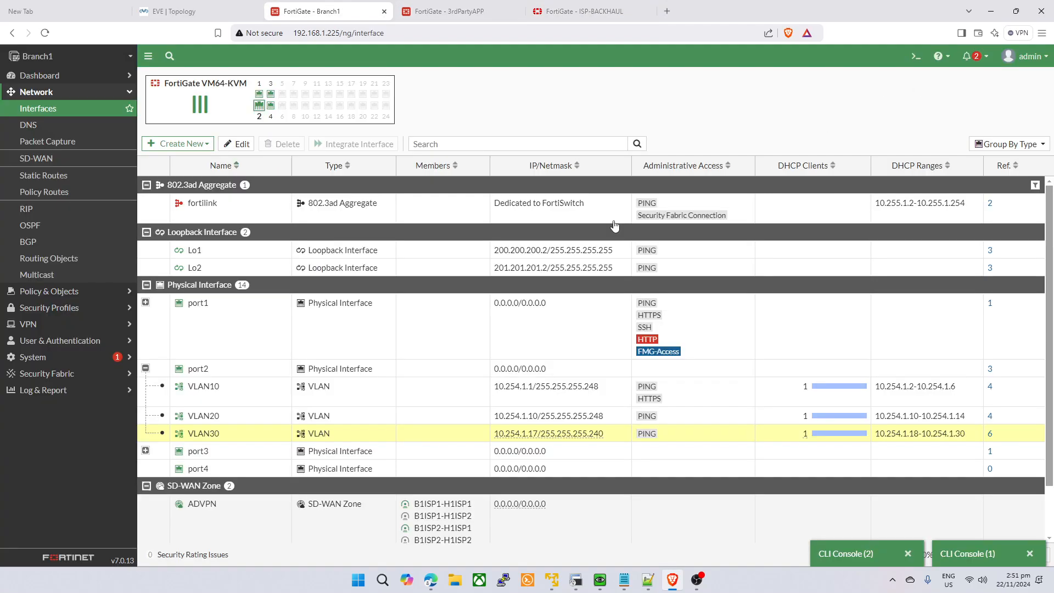
pyautogui.click(145, 303)
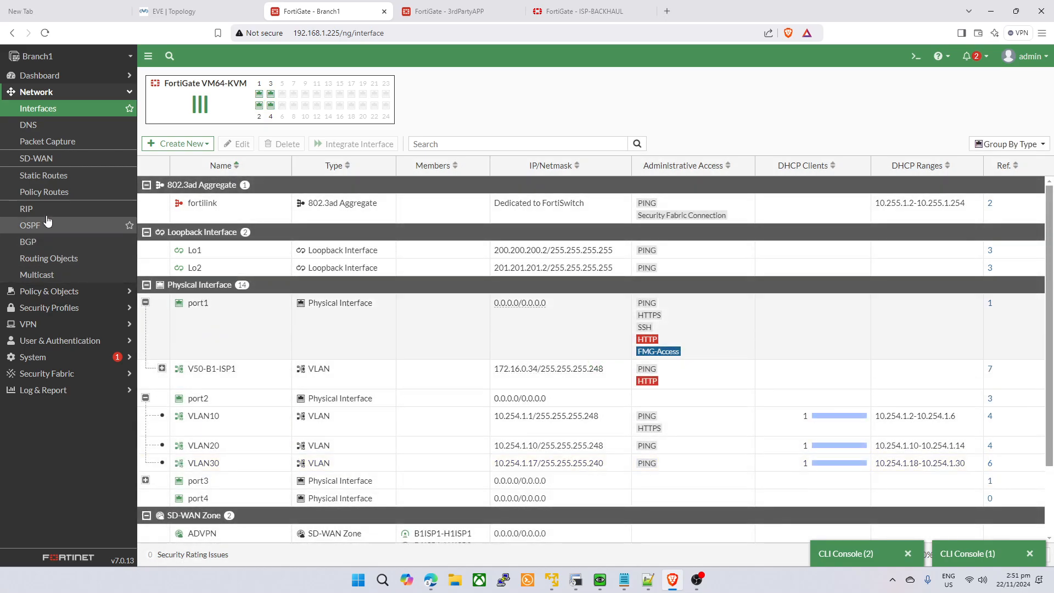
pyautogui.click(53, 291)
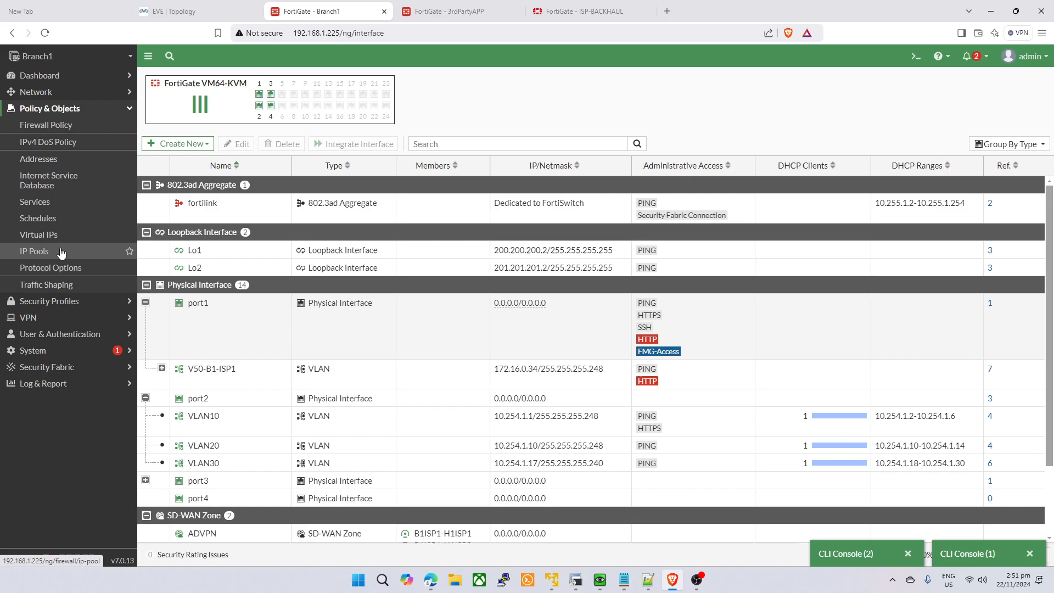
# - Change Branch1's BB-APP IP pool range to 172.16.0.35-172.16.0.35
pyautogui.click(72, 202)
pyautogui.click(82, 125)
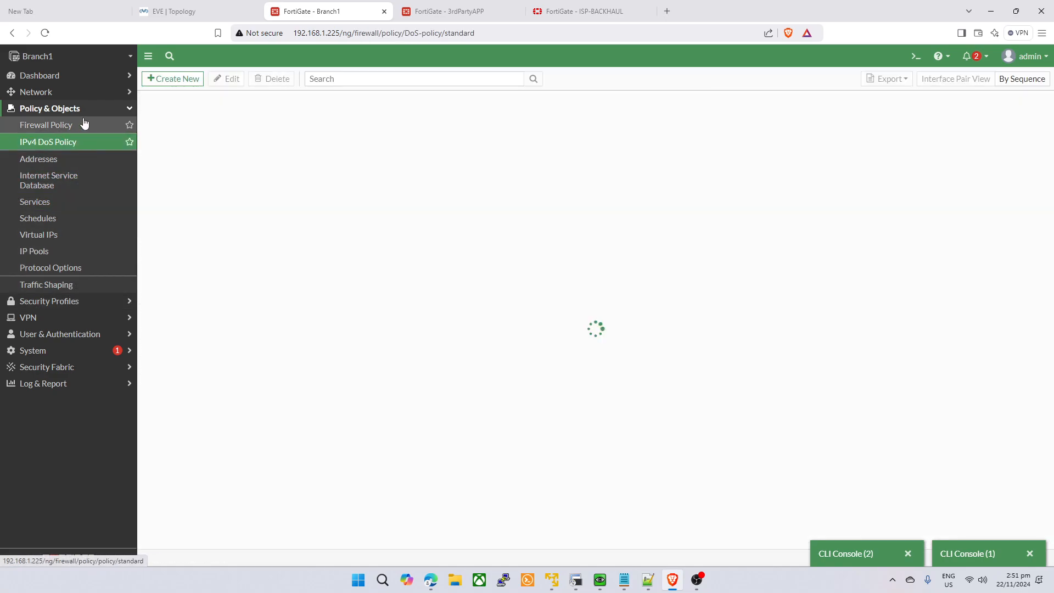
pyautogui.click(127, 250)
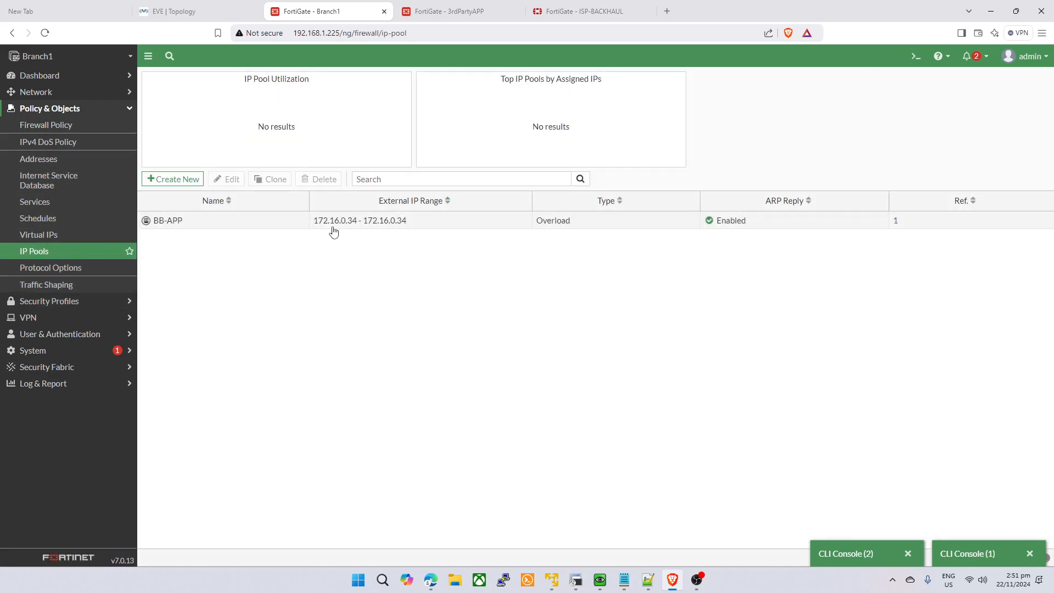
pyautogui.click(332, 225)
pyautogui.click(233, 180)
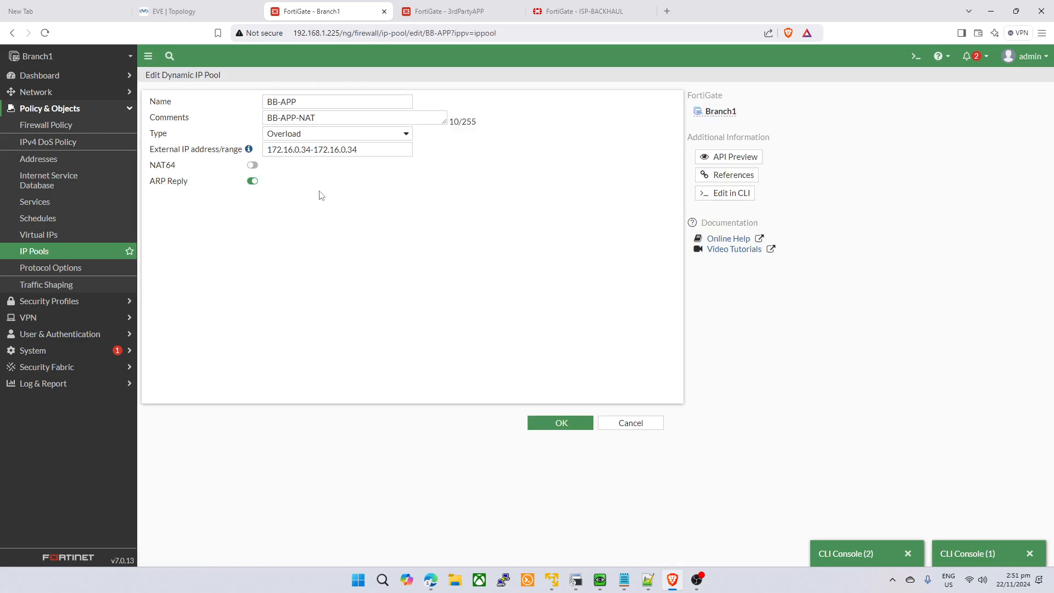
pyautogui.click(371, 149)
pyautogui.press('BackSpace')
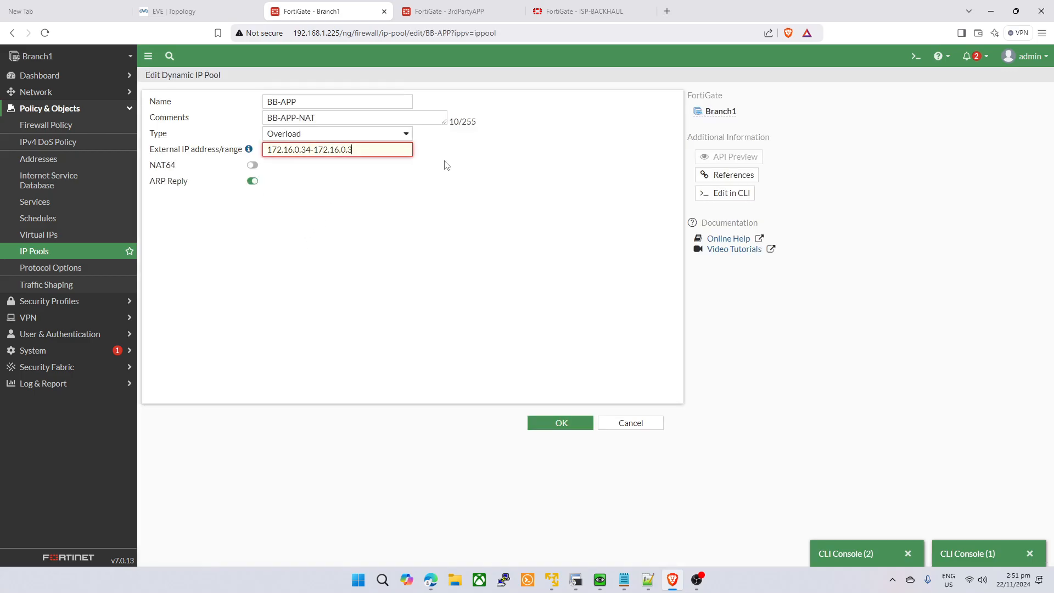
pyautogui.write('5')
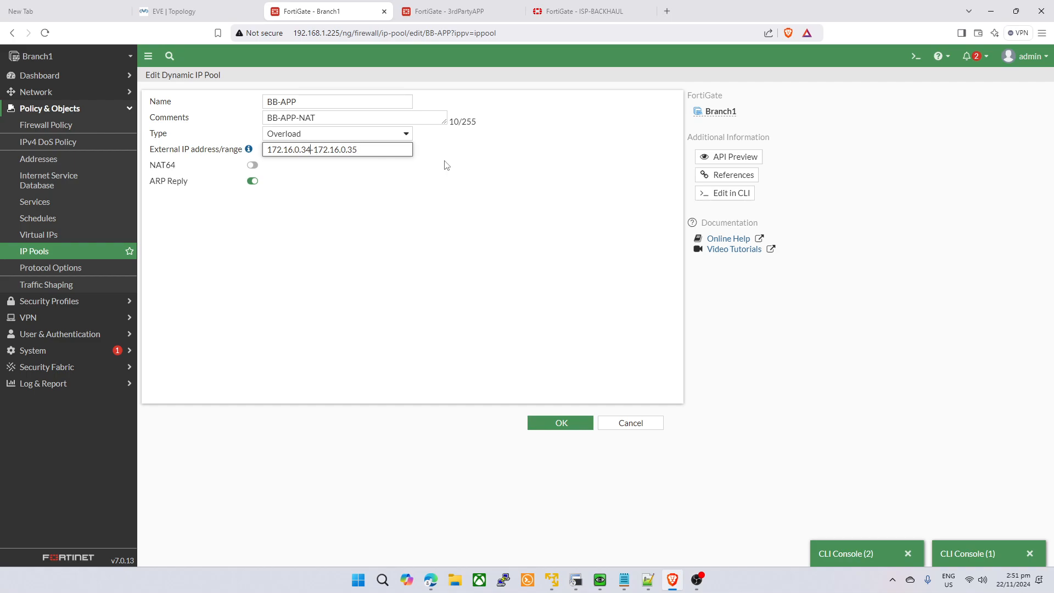
pyautogui.press('BackSpace')
pyautogui.write('5')
pyautogui.click(555, 422)
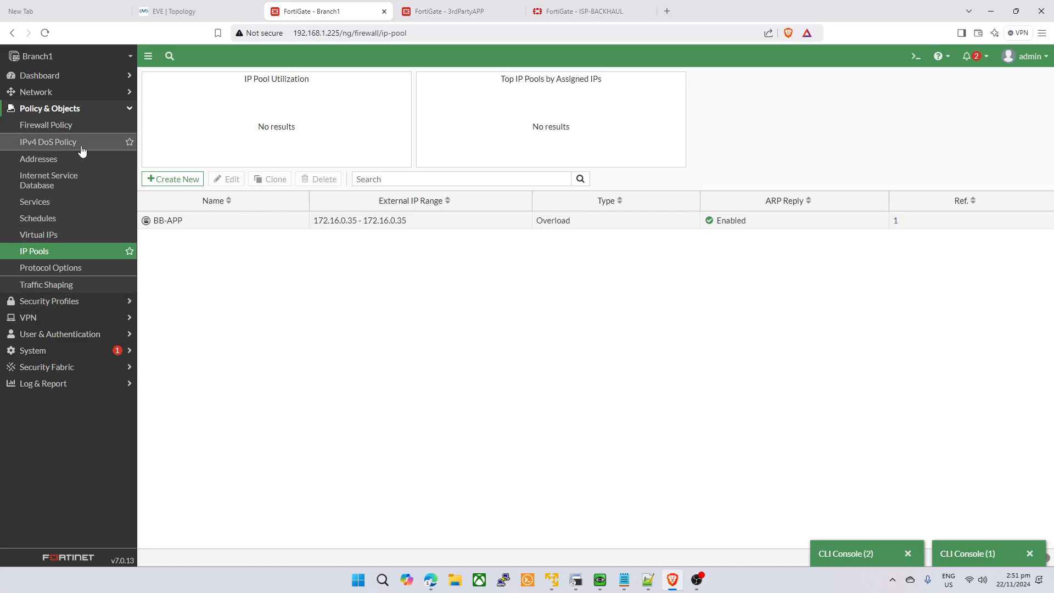
# - On 3rdPartyAPP, change the to-Client static route destination from 172.16.0.34/32 to 172.16.0.35/32
pyautogui.click(472, 10)
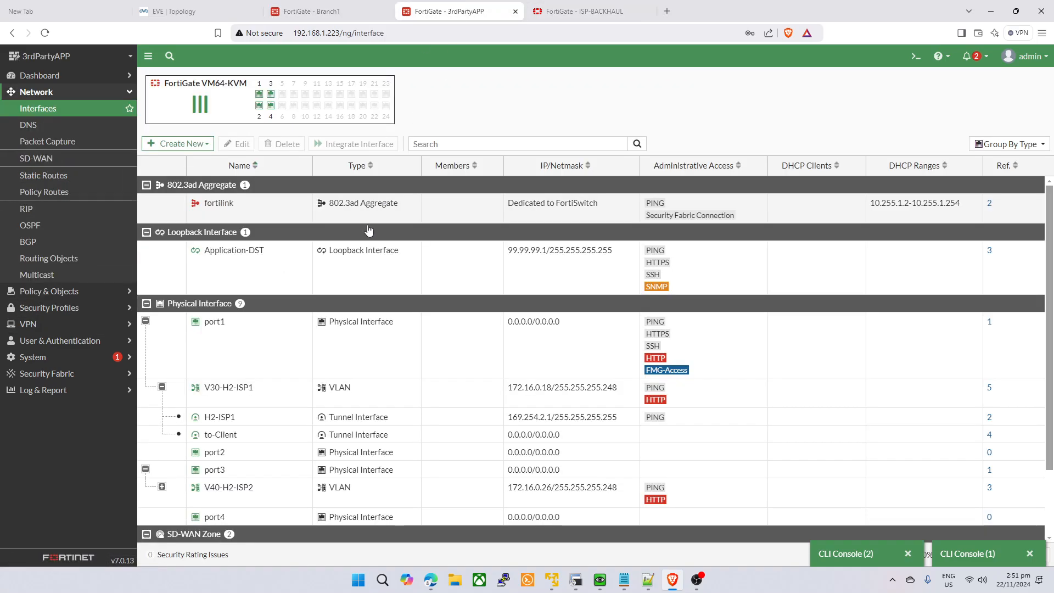
pyautogui.click(43, 176)
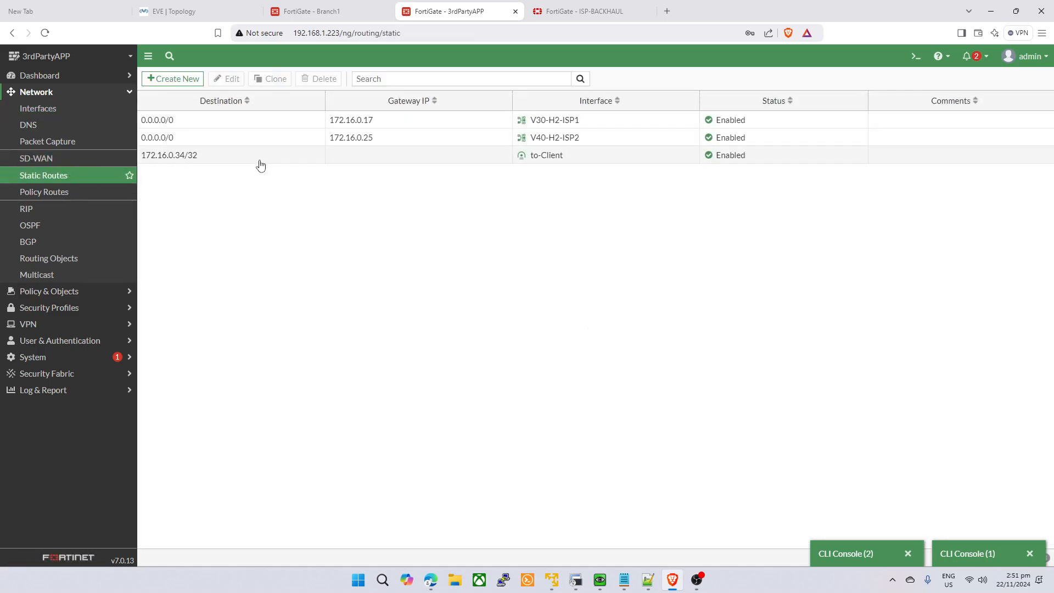
pyautogui.doubleClick(260, 160)
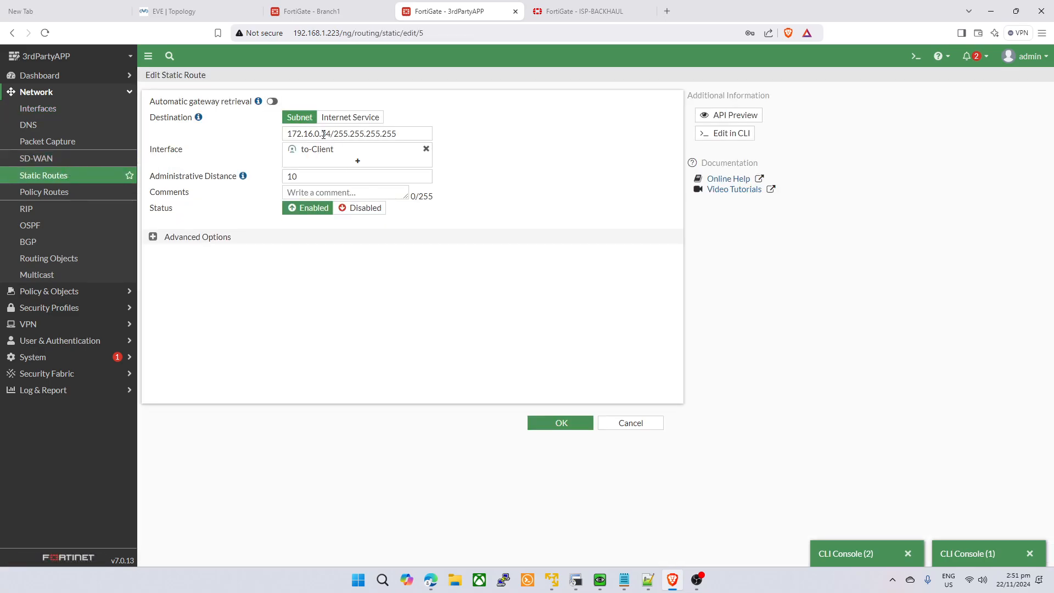
pyautogui.click(331, 133)
pyautogui.press('BackSpace')
pyautogui.write('5')
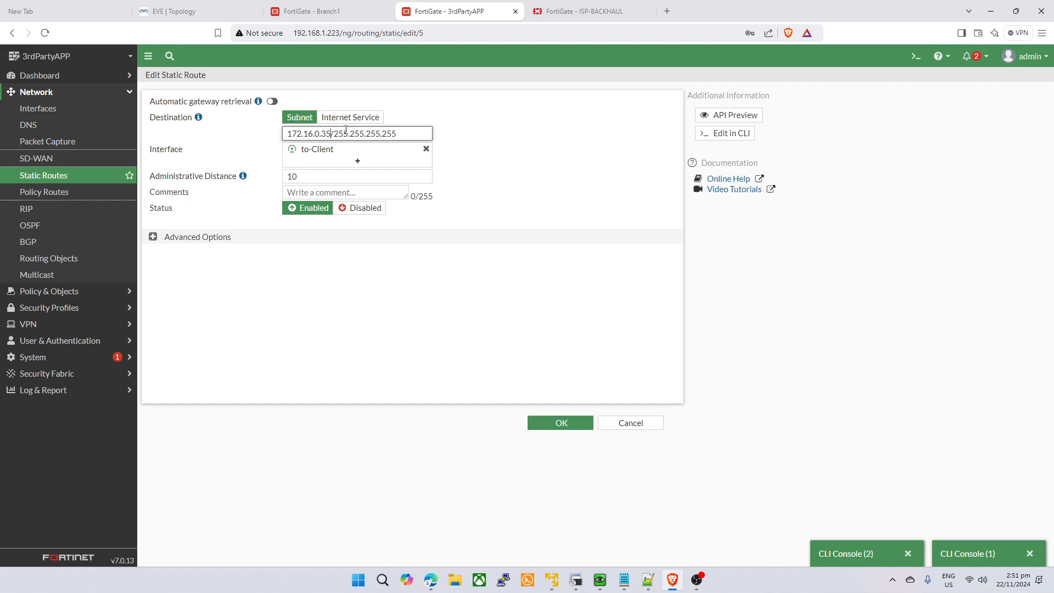
pyautogui.click(526, 141)
pyautogui.click(554, 429)
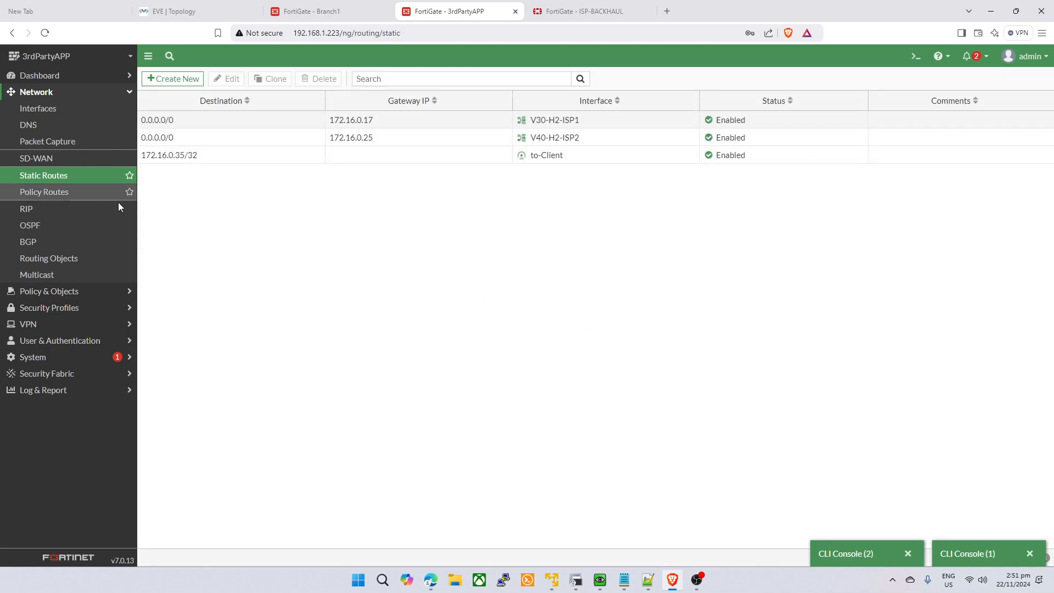
pyautogui.click(100, 291)
# - Show the matching traffic logs for 3rdPartyAPP's to-Client firewall policy
pyautogui.click(69, 127)
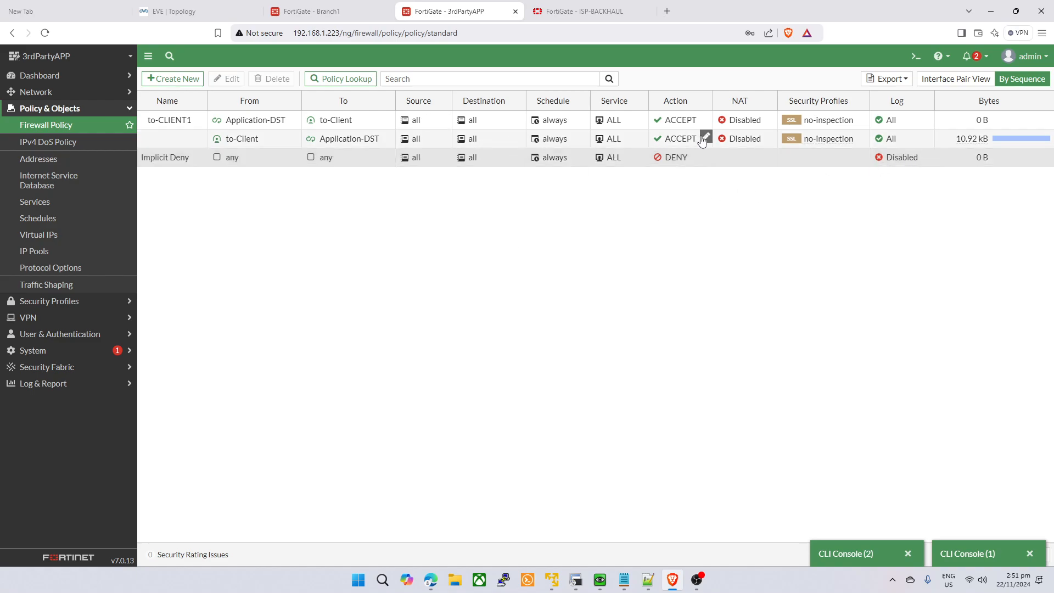
pyautogui.rightClick(479, 143)
pyautogui.click(503, 275)
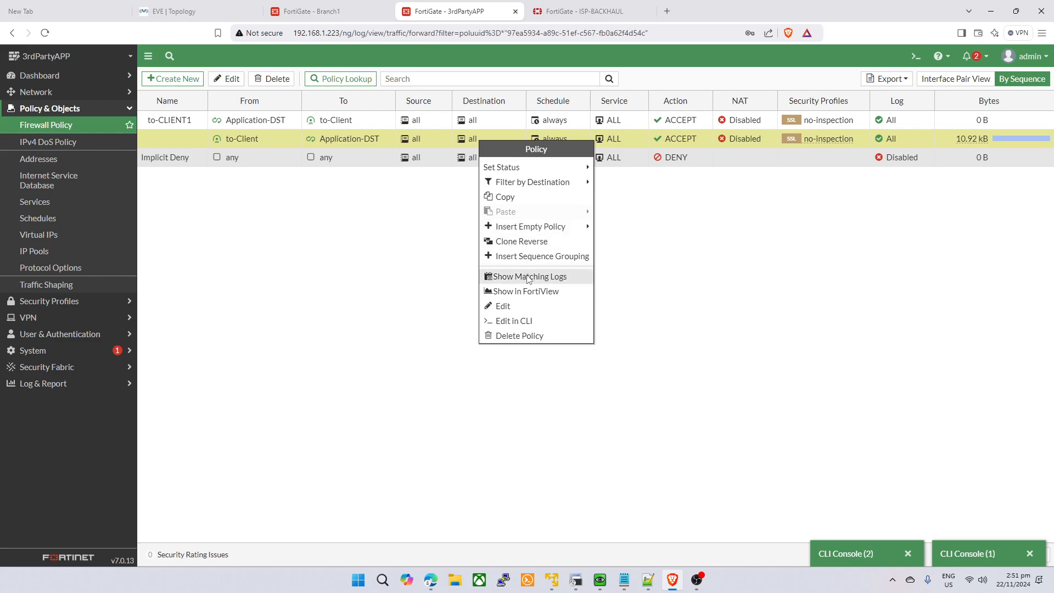
# - Return to Branch1 and reopen its second CLI console
pyautogui.click(358, 8)
pyautogui.click(472, 9)
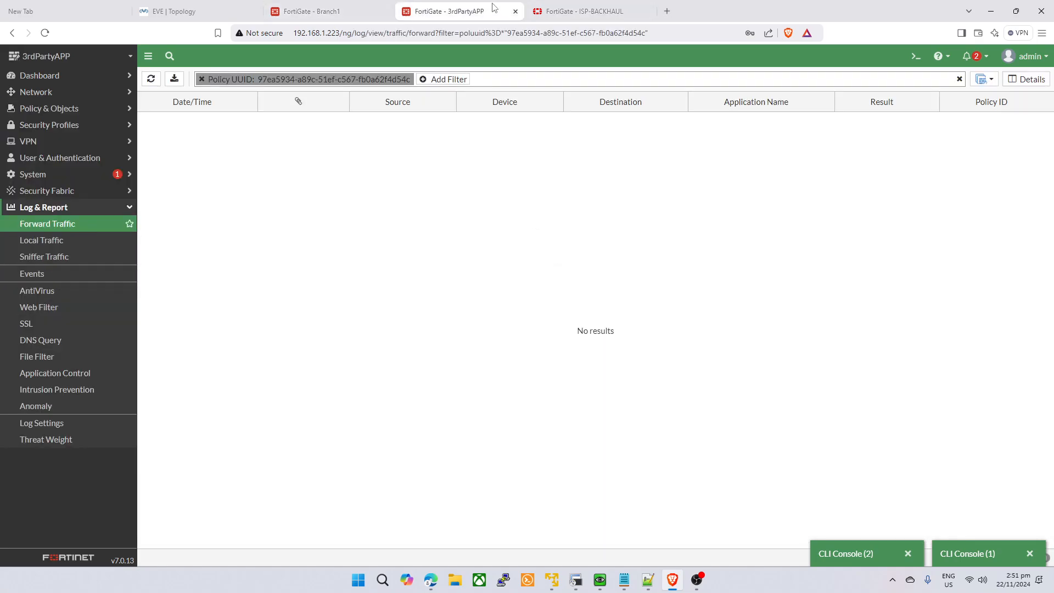
pyautogui.click(576, 10)
pyautogui.click(461, 9)
pyautogui.click(351, 11)
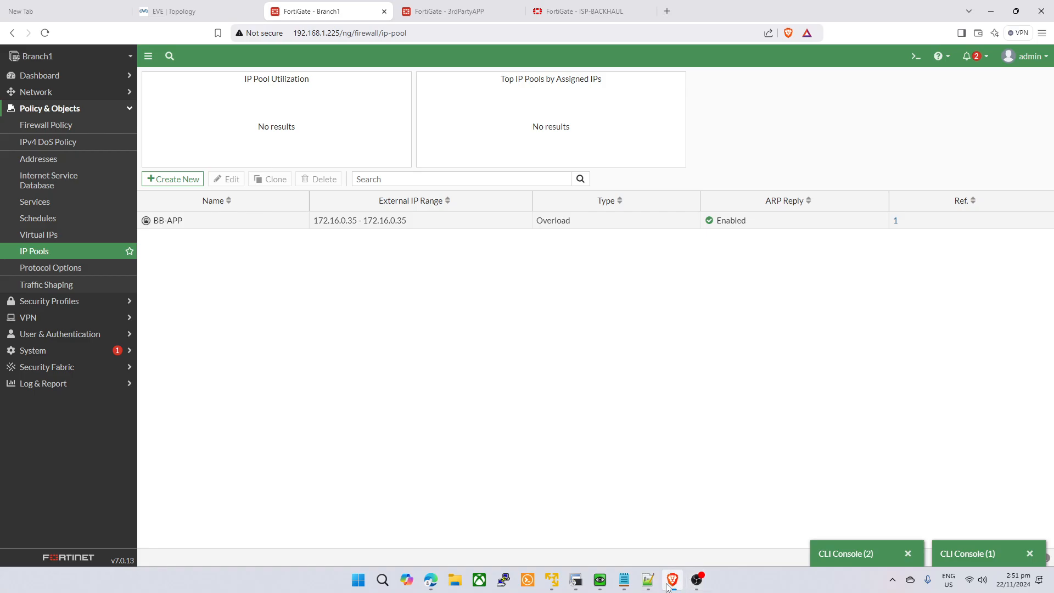
pyautogui.click(575, 580)
pyautogui.click(835, 556)
# - Rerun exec telnet 99.99.99.1 22 on Branch1 and review its BB-APP tunnel trace until timeout
pyautogui.press('Up')
pyautogui.press('Return')
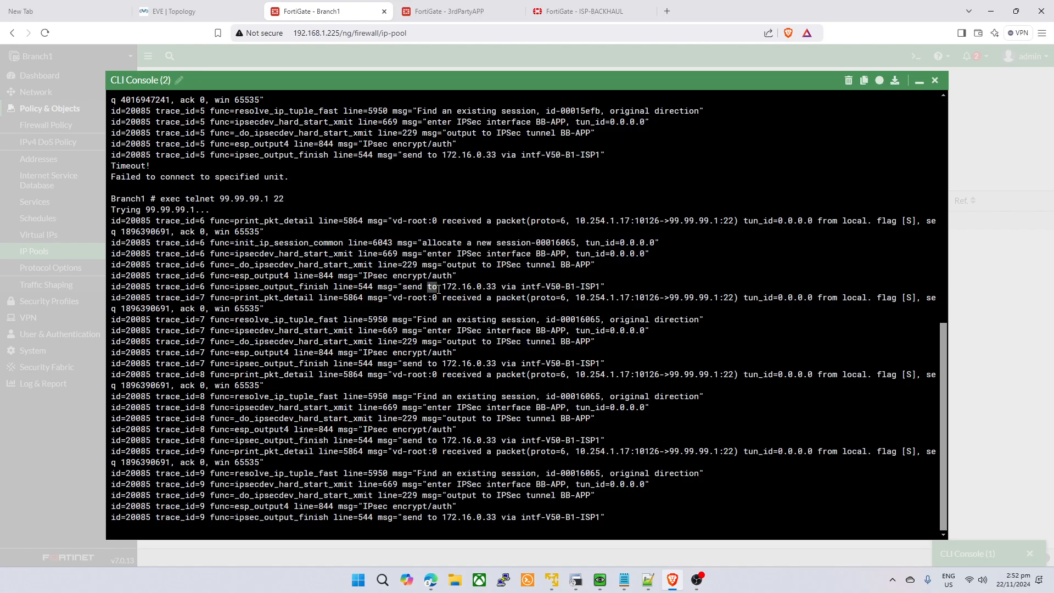
pyautogui.moveTo(439, 289); pyautogui.dragTo(492, 289)
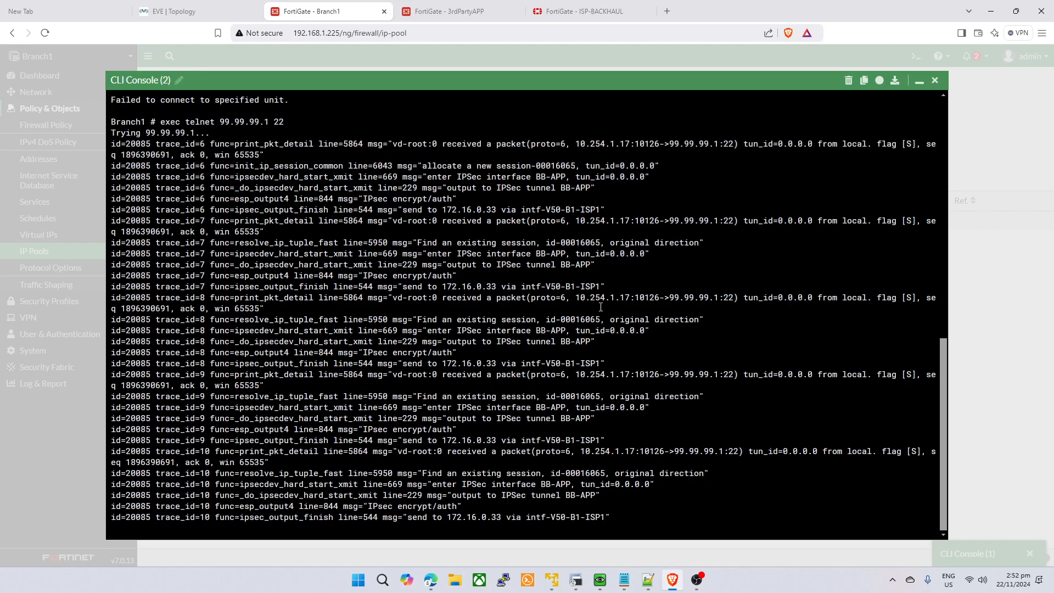
pyautogui.moveTo(580, 298); pyautogui.dragTo(709, 305)
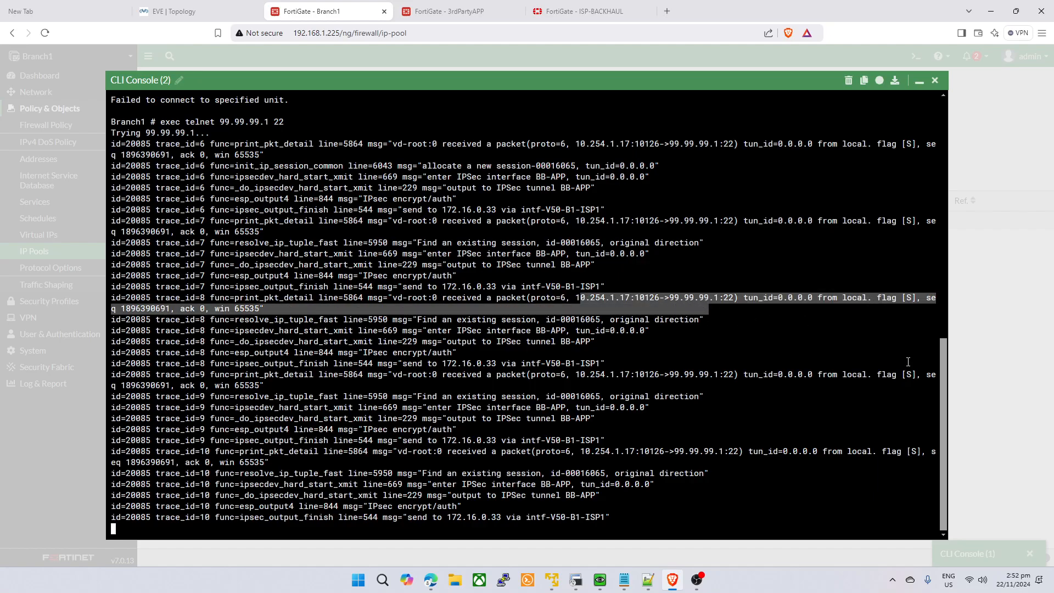
pyautogui.moveTo(896, 297); pyautogui.dragTo(882, 309)
pyautogui.moveTo(865, 255); pyautogui.dragTo(859, 265)
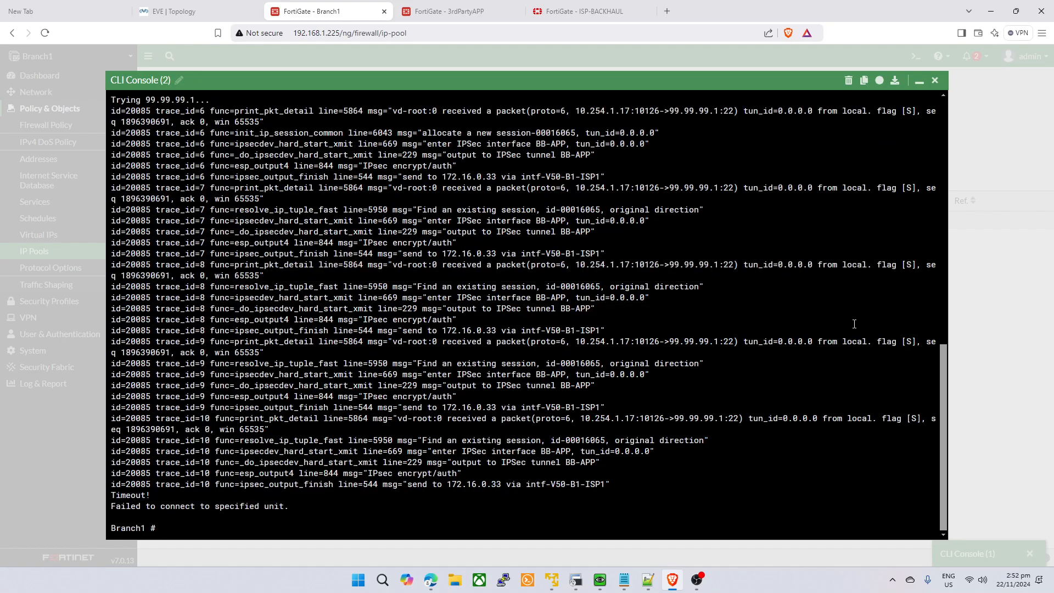
pyautogui.moveTo(852, 319); pyautogui.dragTo(852, 331)
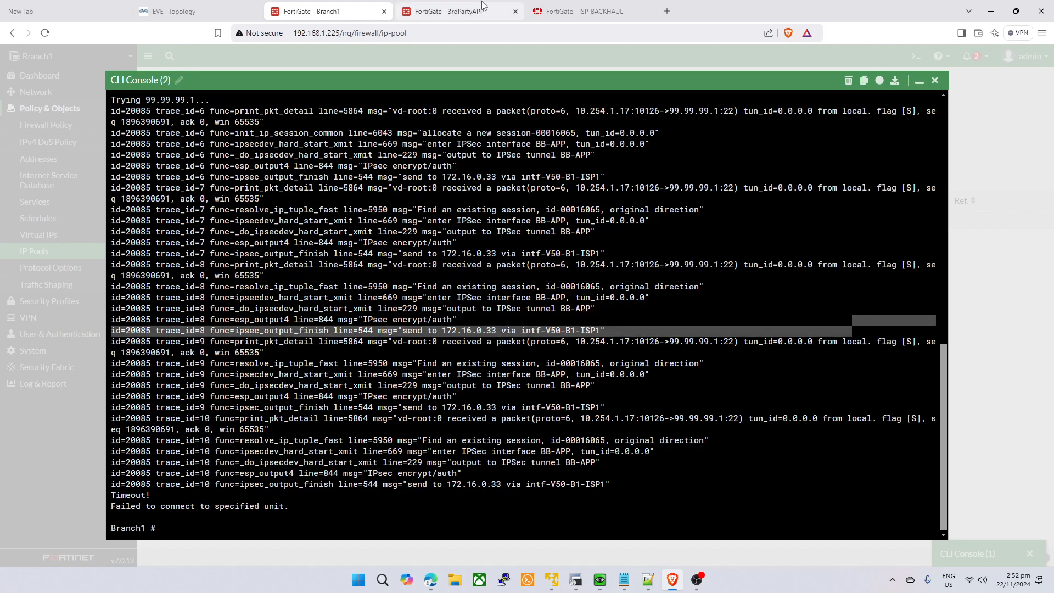
pyautogui.click(449, 11)
# - Reconnect 3rdPartyAPP's console, filter debug flow on 172.16.0.35, trace 9999 packets and enable debug
pyautogui.click(843, 550)
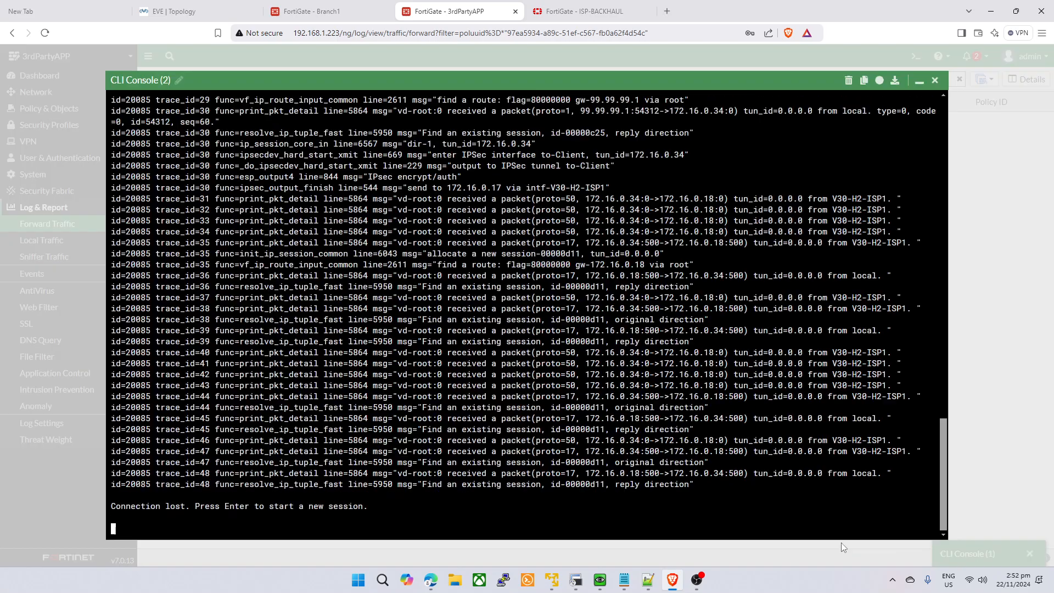
pyautogui.press('Return')
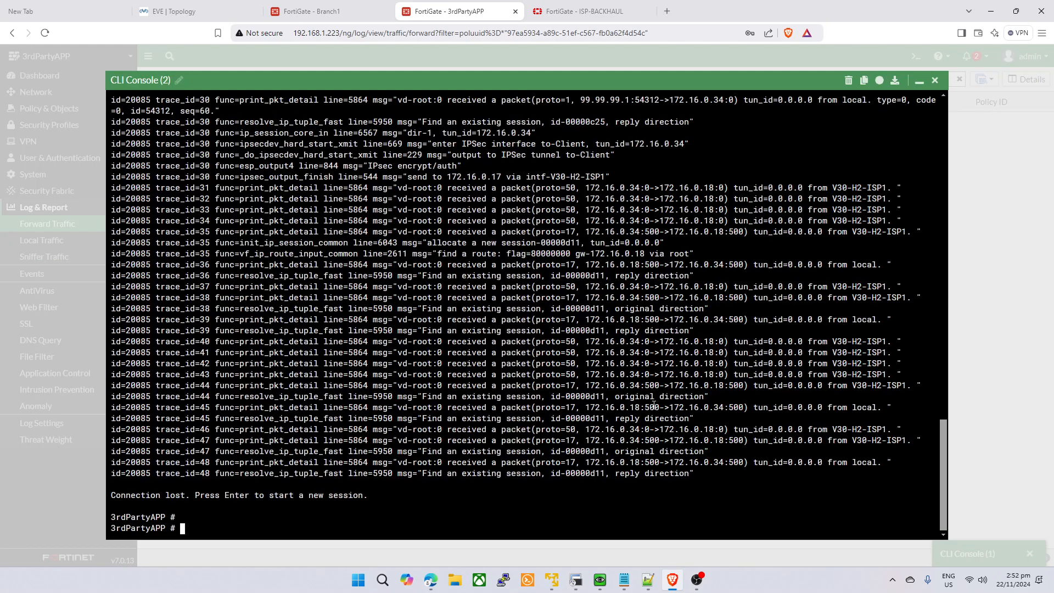
pyautogui.write('diatg deb flo filter addr 17')
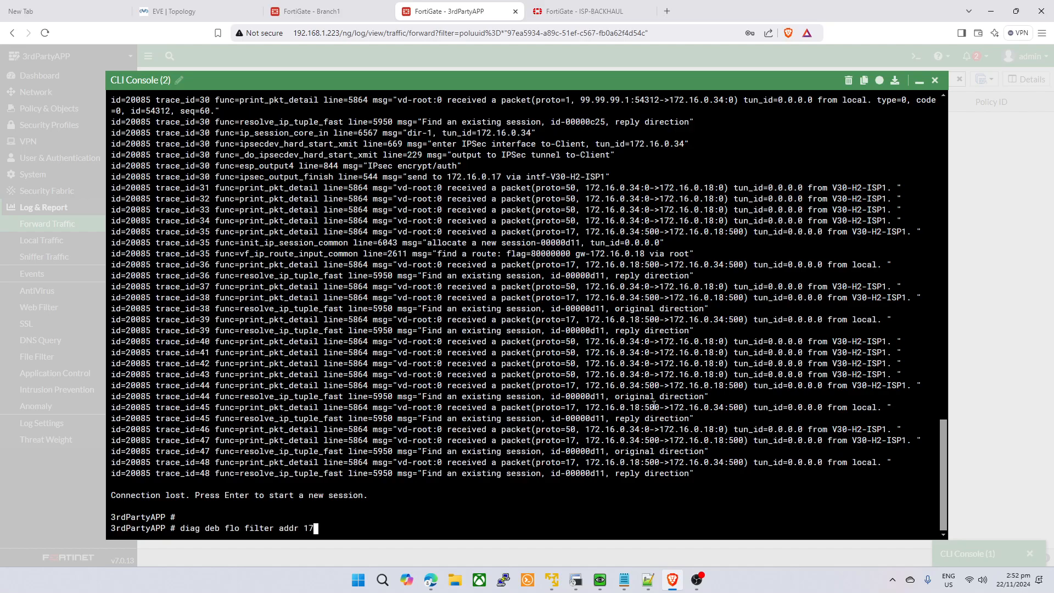
pyautogui.write('2.16.0.35')
pyautogui.press('Return')
pyautogui.write('diag deb flo')
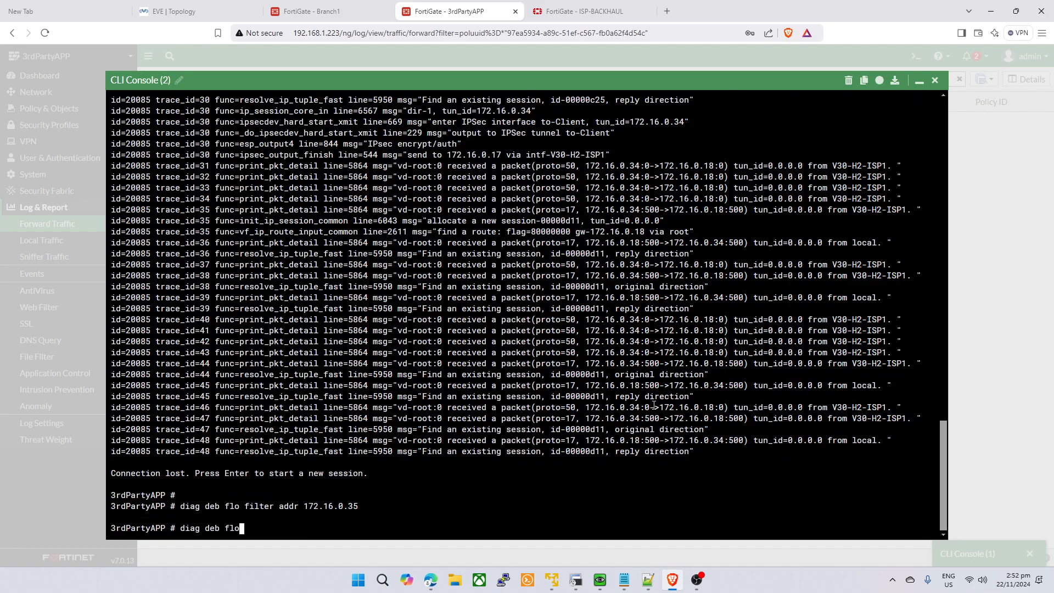
pyautogui.write('w ?')
pyautogui.write('t')
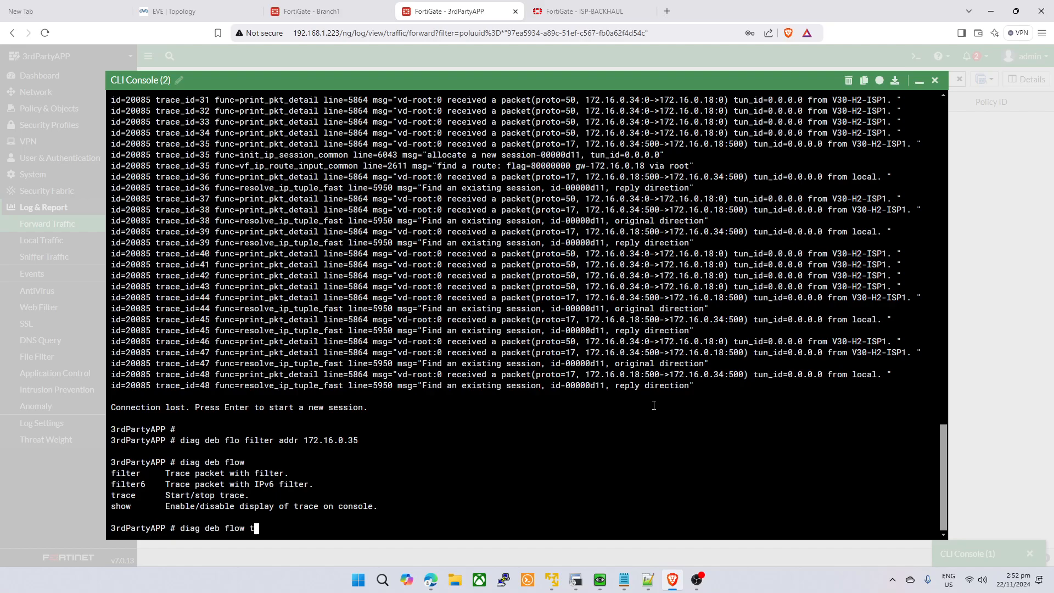
pyautogui.write('race start 9999')
pyautogui.press('Return')
pyautogui.write('diag deb enable')
pyautogui.press('Return')
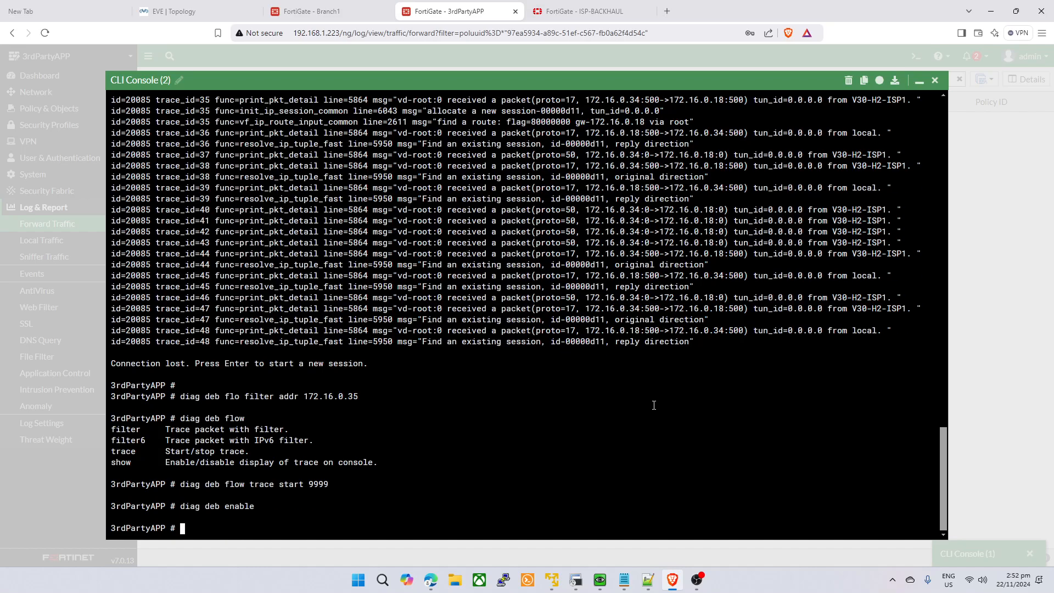
pyautogui.click(575, 580)
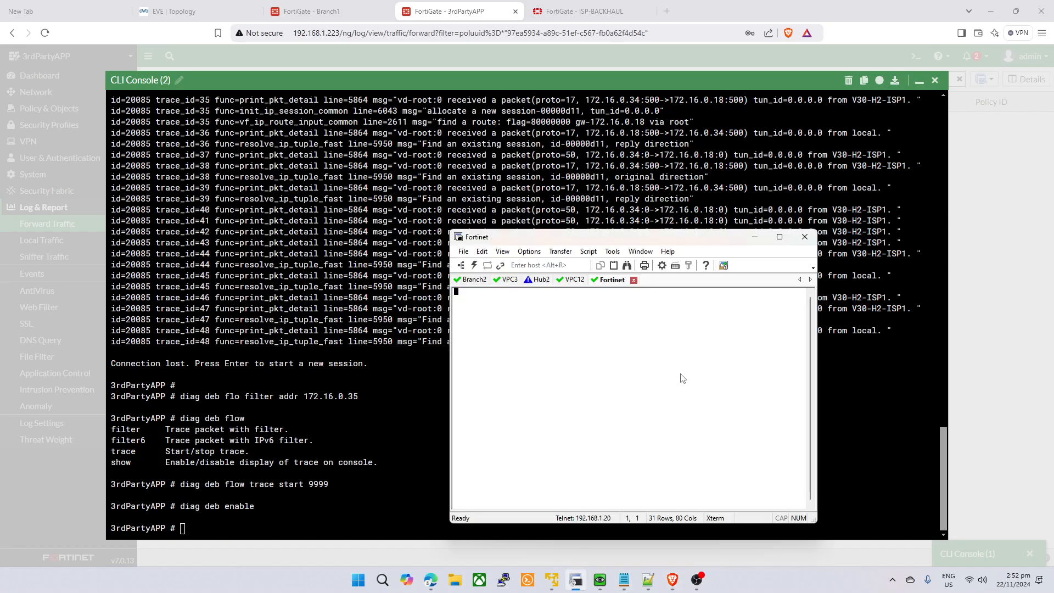
# - Rerun VPC12's continuous ping to 99.99.99.1, stop it, and review 3rdPartyAPP's trace
pyautogui.click(574, 280)
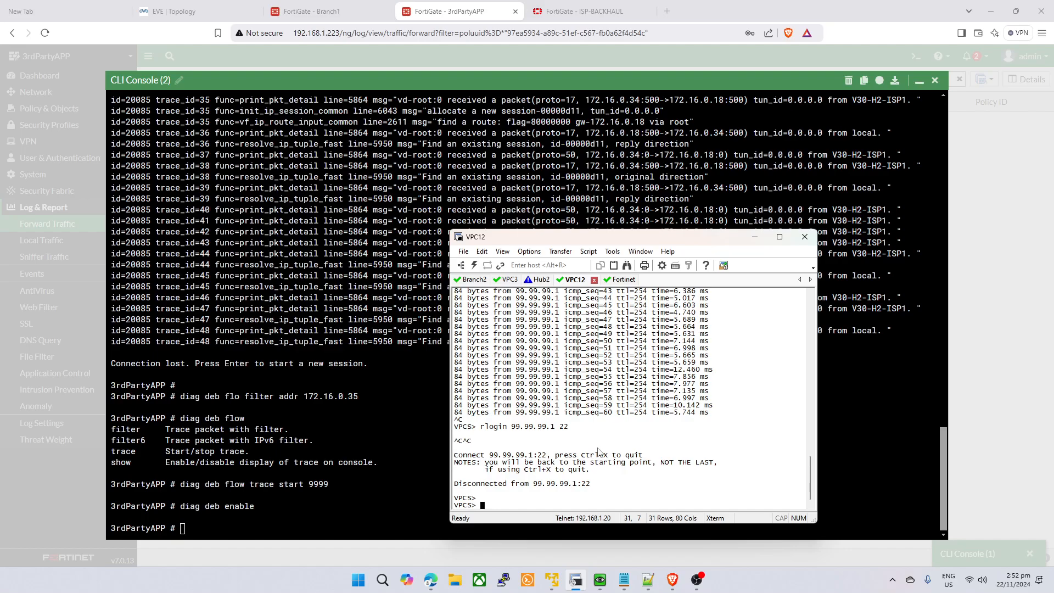
pyautogui.press('Up')
pyautogui.press('Up')
pyautogui.press('Return')
pyautogui.hotkey('alt', 'Tab')
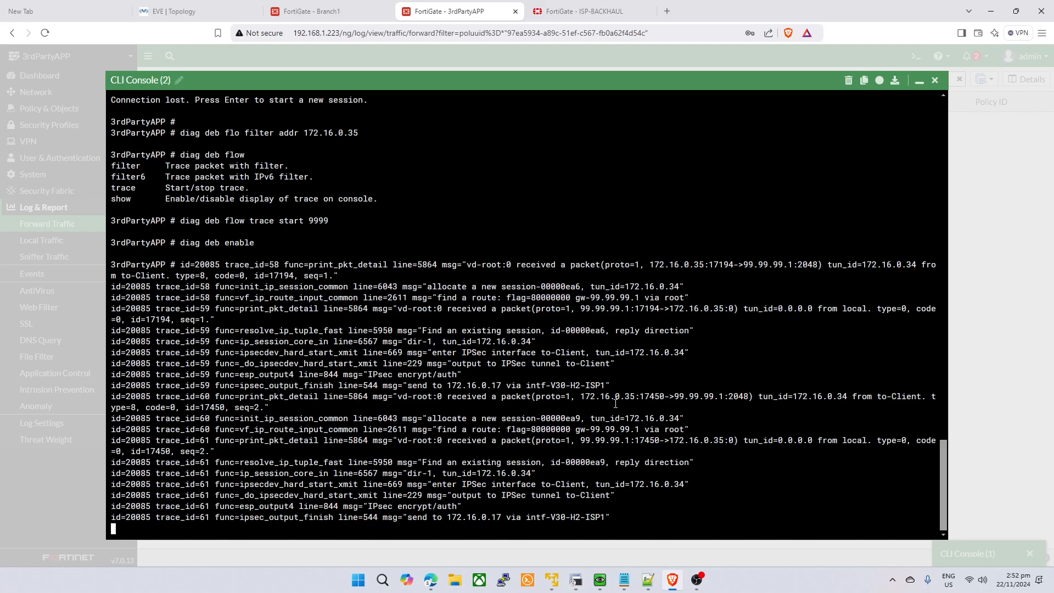
pyautogui.hotkey('alt', 'Tab')
pyautogui.hotkey('ctrl', 'c')
pyautogui.click(296, 391)
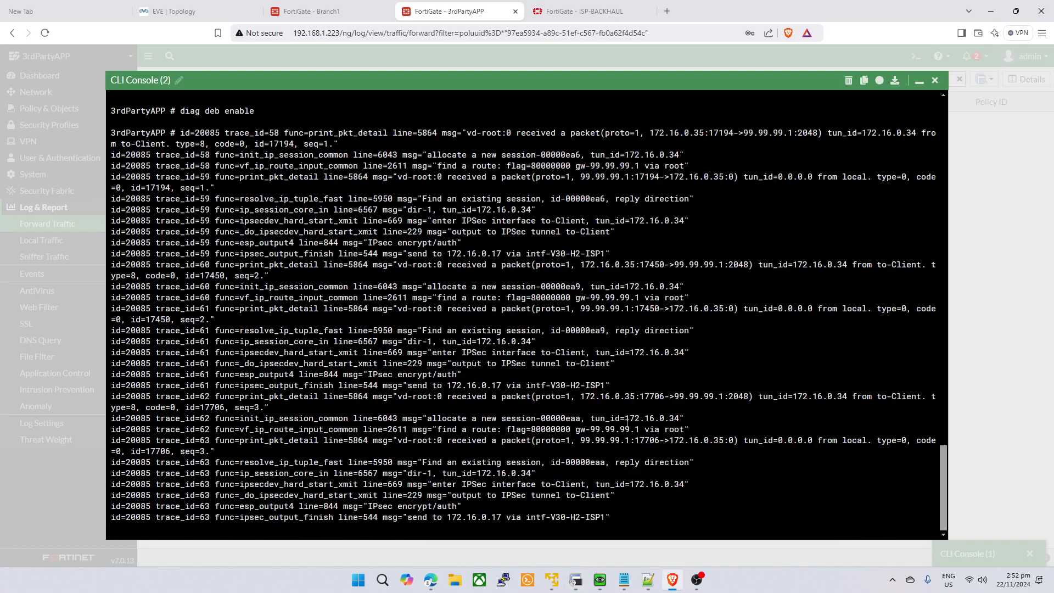
pyautogui.moveTo(679, 443); pyautogui.dragTo(729, 431)
pyautogui.click(736, 466)
pyautogui.click(728, 475)
# - Run exec telnet 99.99.99.1 22 again on Branch1
pyautogui.click(292, 3)
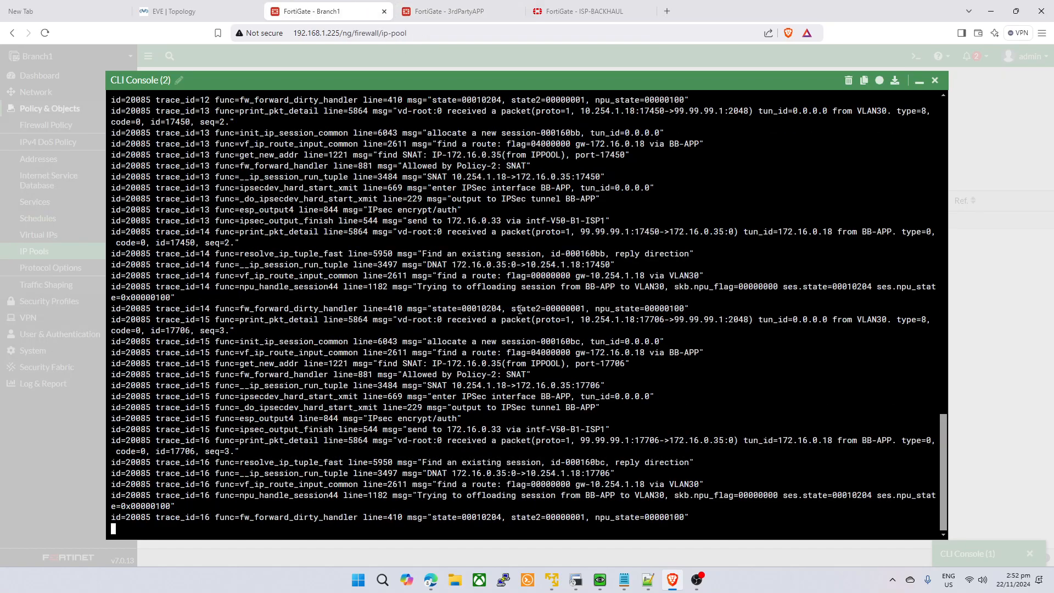
pyautogui.press('Return')
pyautogui.write('exec telnet 99.99.99.1 22')
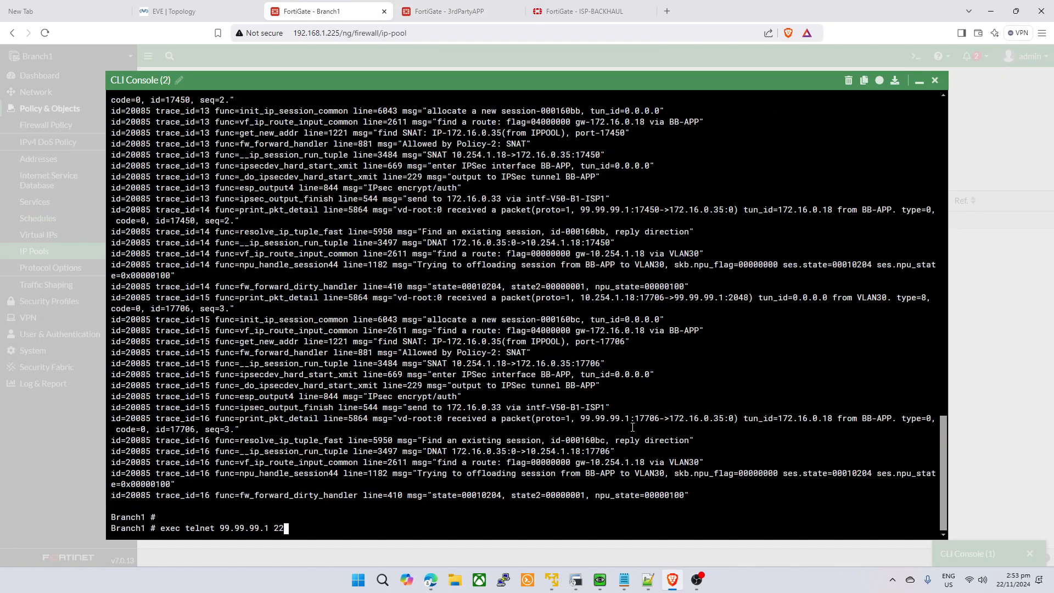
pyautogui.press('Return')
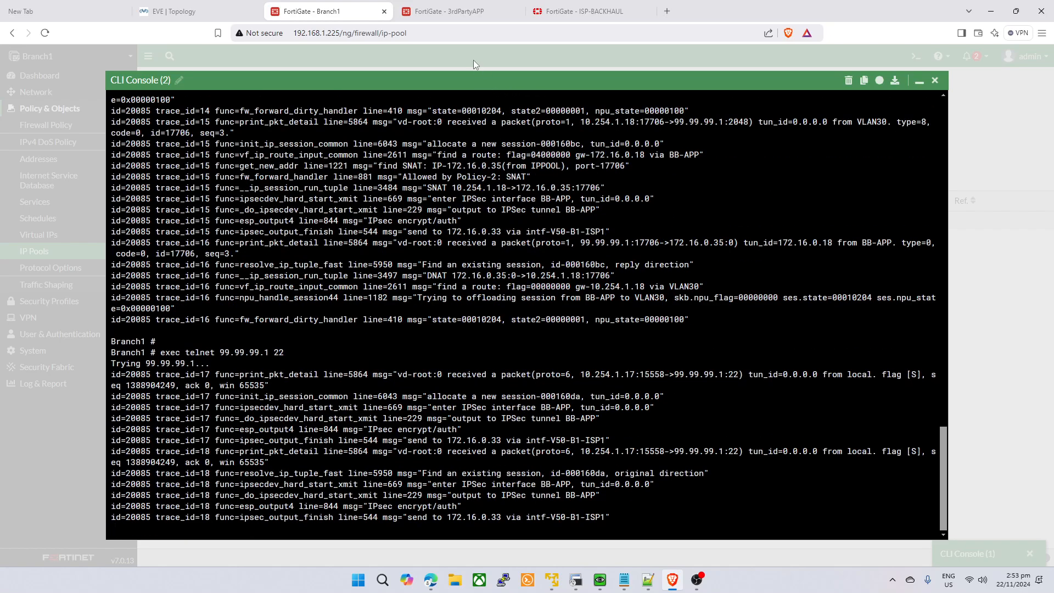
# - Review Branch1's telnet trace and show matching logs for 3rdPartyAPP's to-Client policy
pyautogui.click(458, 12)
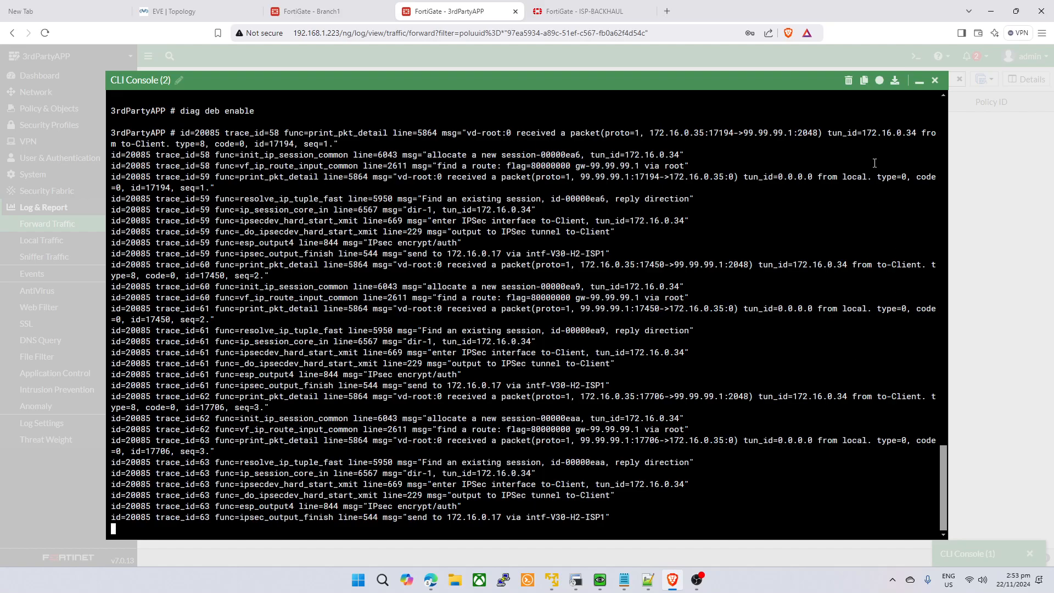
pyautogui.click(920, 80)
pyautogui.click(63, 108)
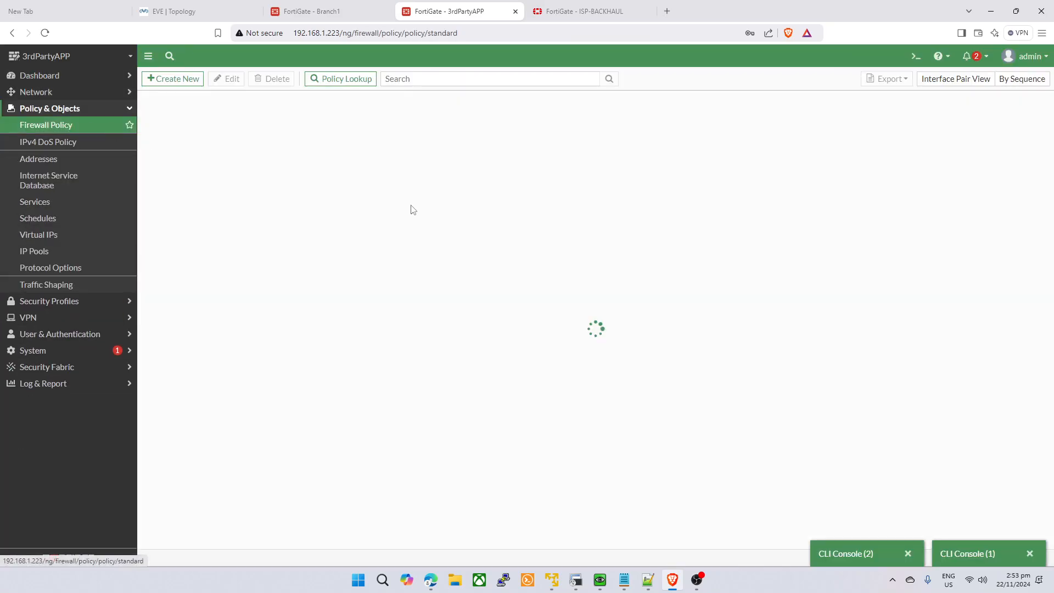
pyautogui.click(312, 10)
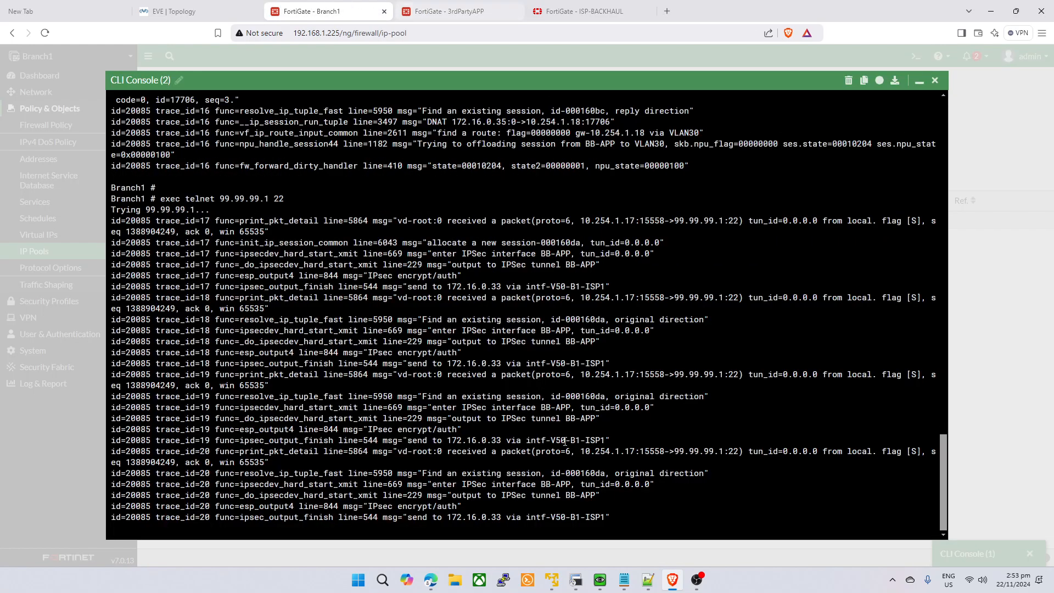
pyautogui.moveTo(620, 495); pyautogui.dragTo(443, 397)
pyautogui.moveTo(621, 407); pyautogui.dragTo(615, 396)
pyautogui.click(475, 7)
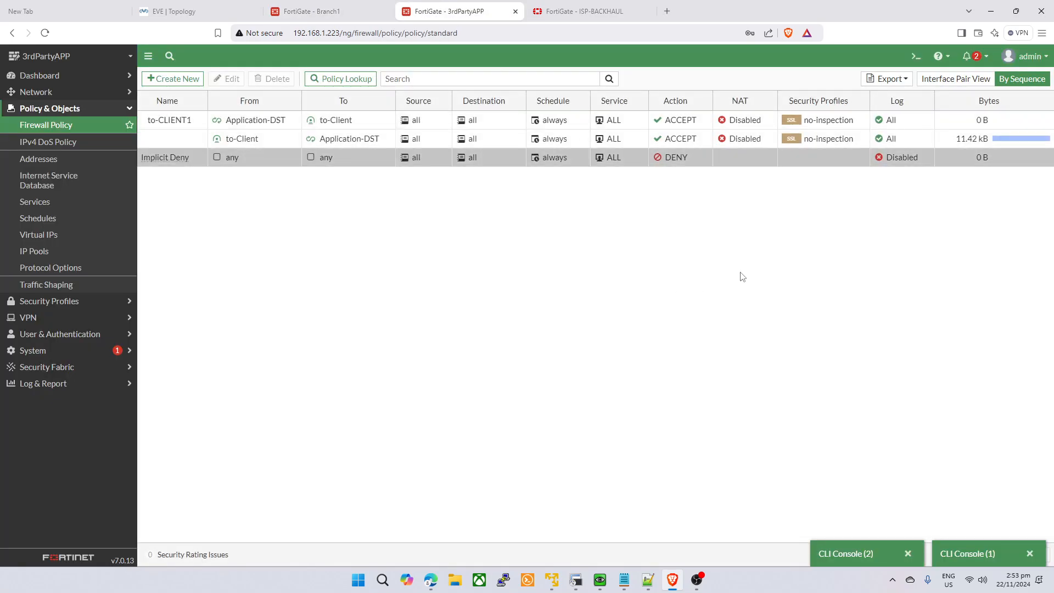
pyautogui.rightClick(323, 138)
pyautogui.click(379, 270)
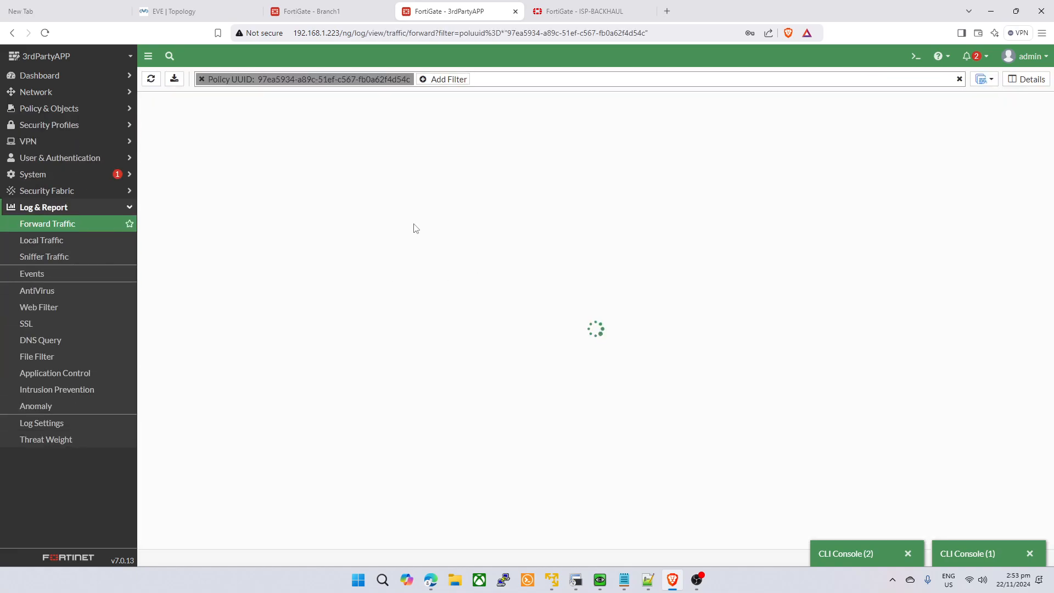
# - Select the Application-DST loopback in 3rdPartyAPP's interface list, then check ISP-BACKHAUL and Branch1
pyautogui.click(82, 93)
pyautogui.click(83, 108)
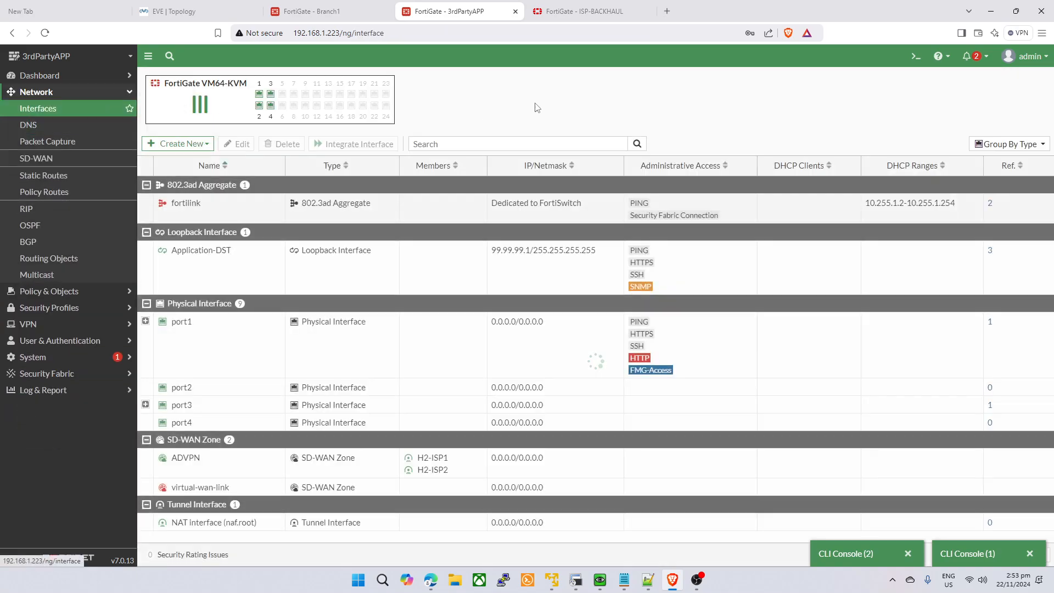
pyautogui.click(382, 282)
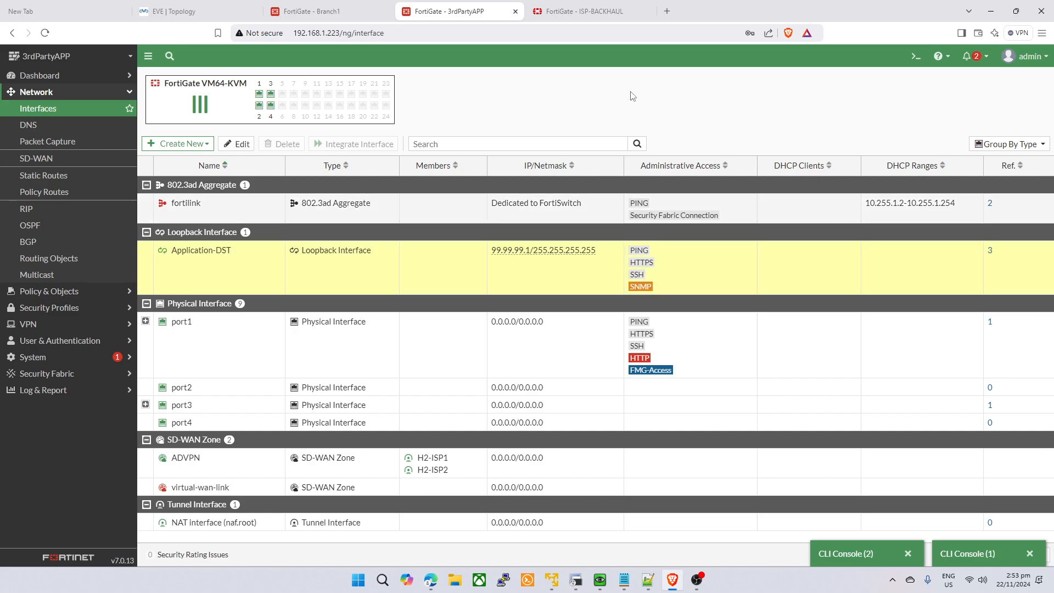
pyautogui.click(580, 11)
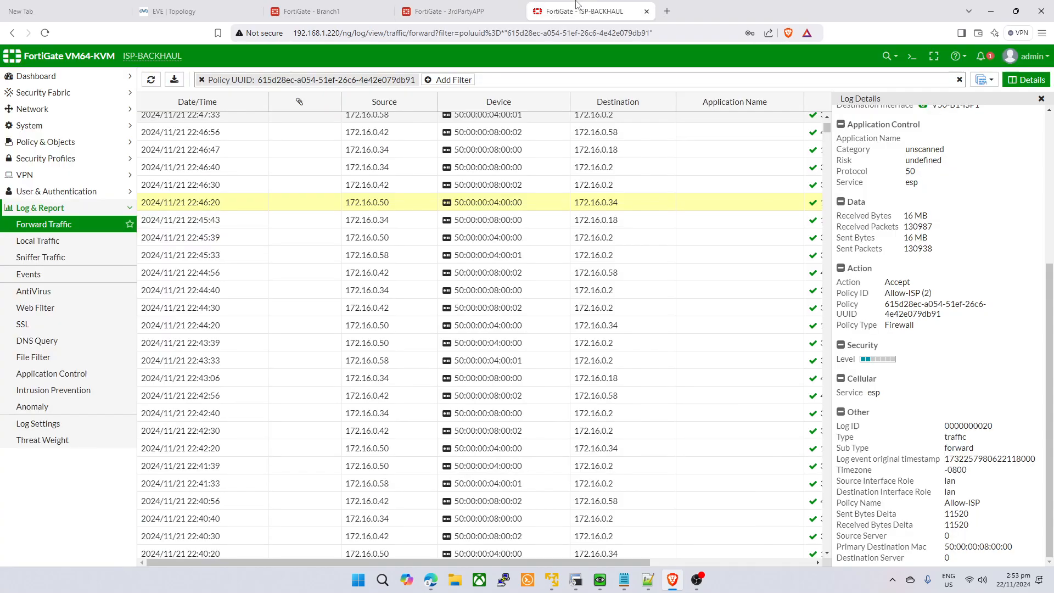
pyautogui.click(354, 7)
# - Rerun Branch1's telnet to 99.99.99.1 on port 161, then reopen 3rdPartyAPP's trace console
pyautogui.press('Up')
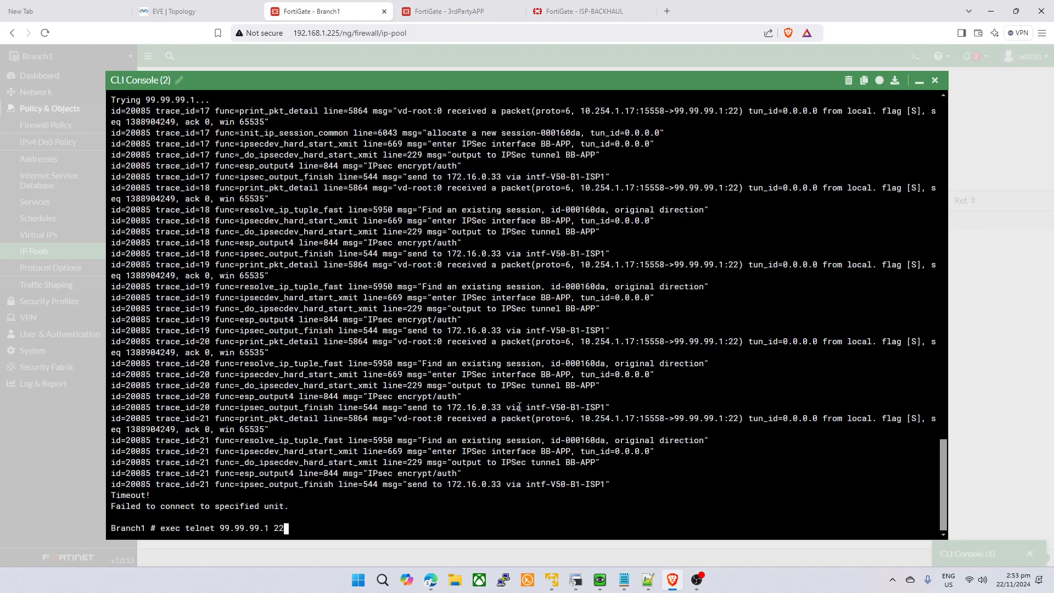
pyautogui.write('161')
pyautogui.press('Return')
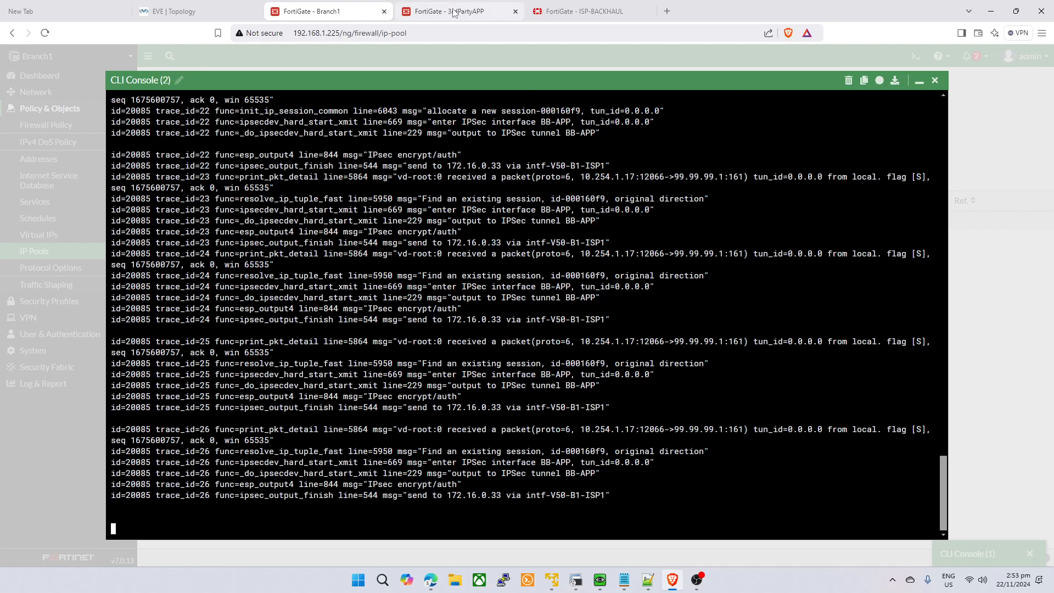
pyautogui.click(432, 4)
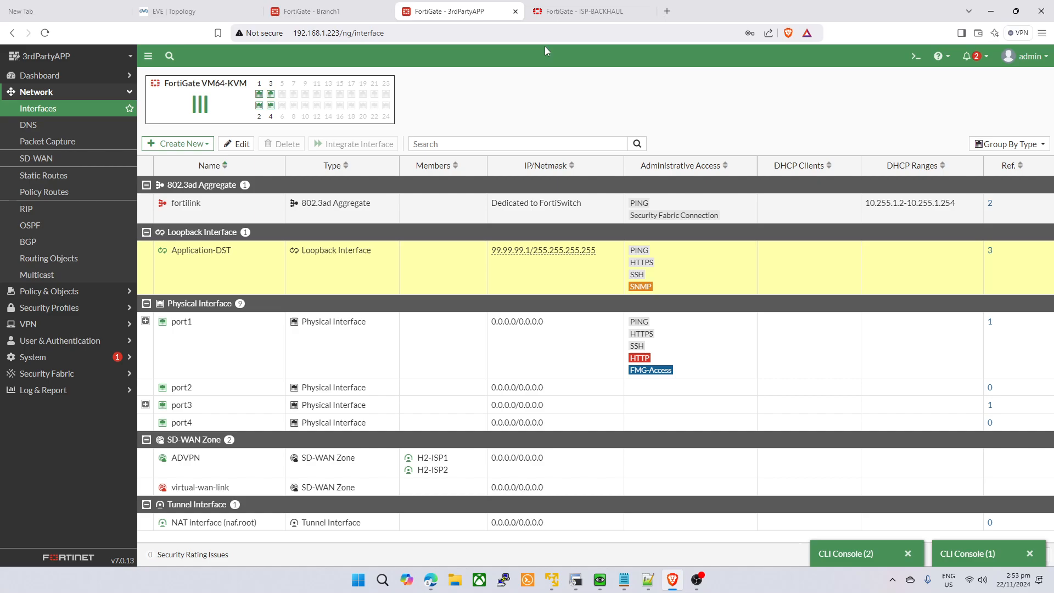
pyautogui.click(853, 558)
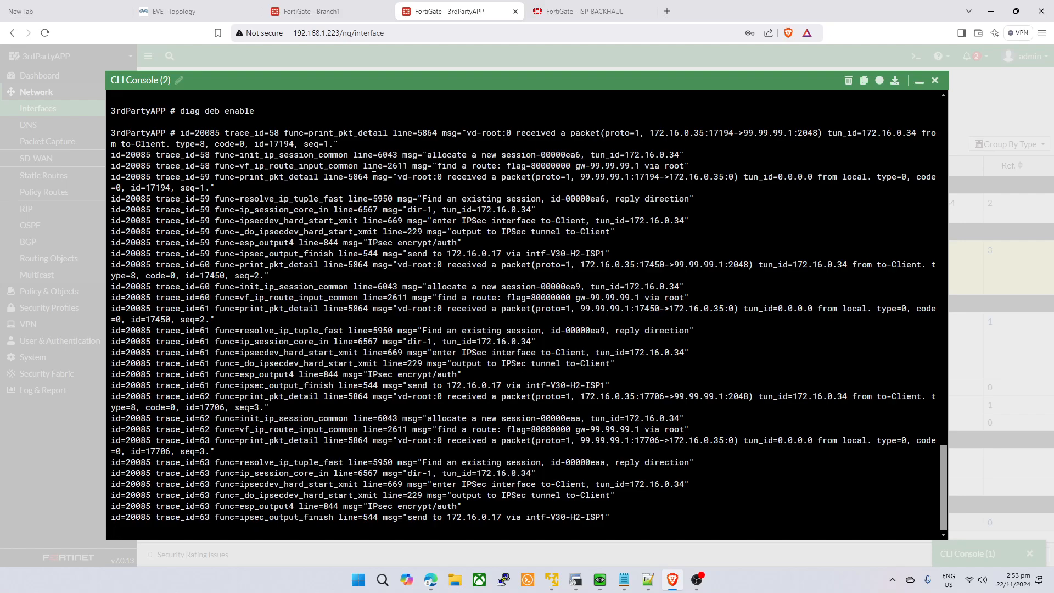
# - Review 3rdPartyAPP's trace lines, including trace_id 60, 62 and 63 to-Client tunnel entries
pyautogui.scroll(2, 538, 154)
pyautogui.moveTo(650, 242); pyautogui.dragTo(608, 253)
pyautogui.scroll(-1, 586, 243)
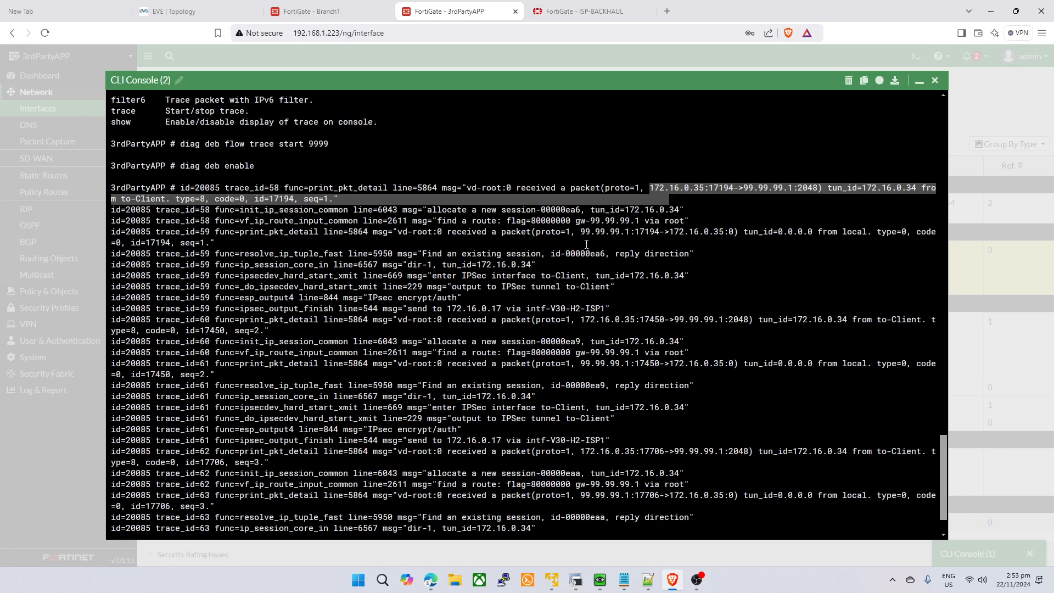
pyautogui.click(585, 242)
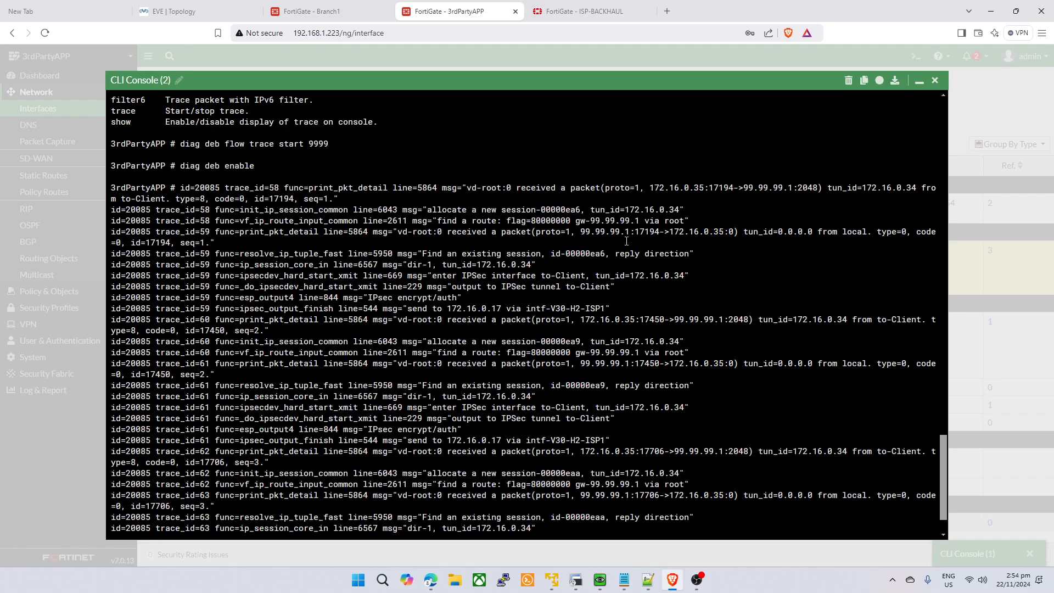
pyautogui.moveTo(605, 233); pyautogui.dragTo(669, 240)
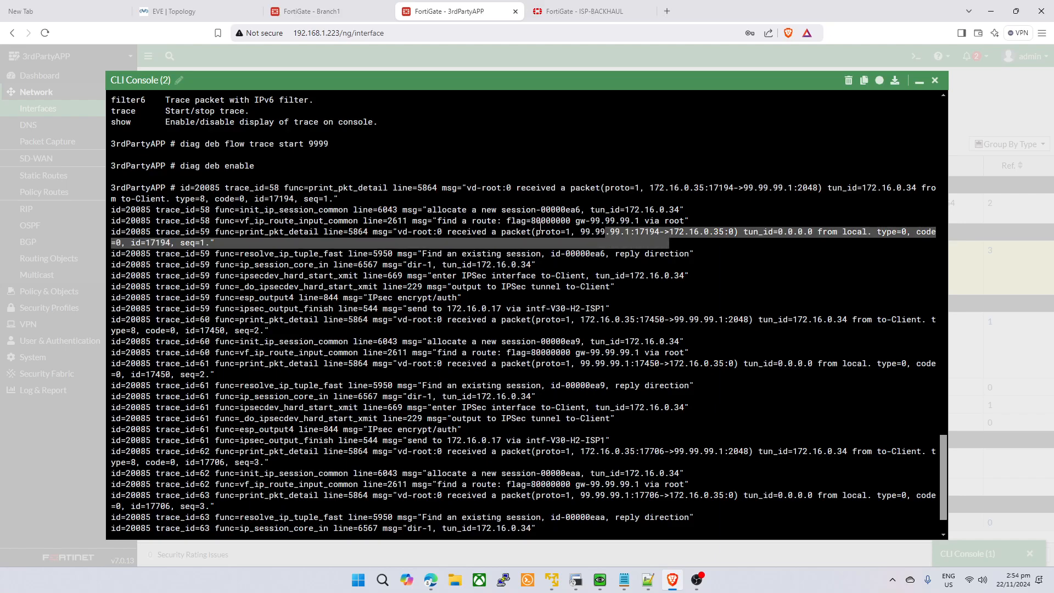
pyautogui.moveTo(538, 223); pyautogui.dragTo(570, 231)
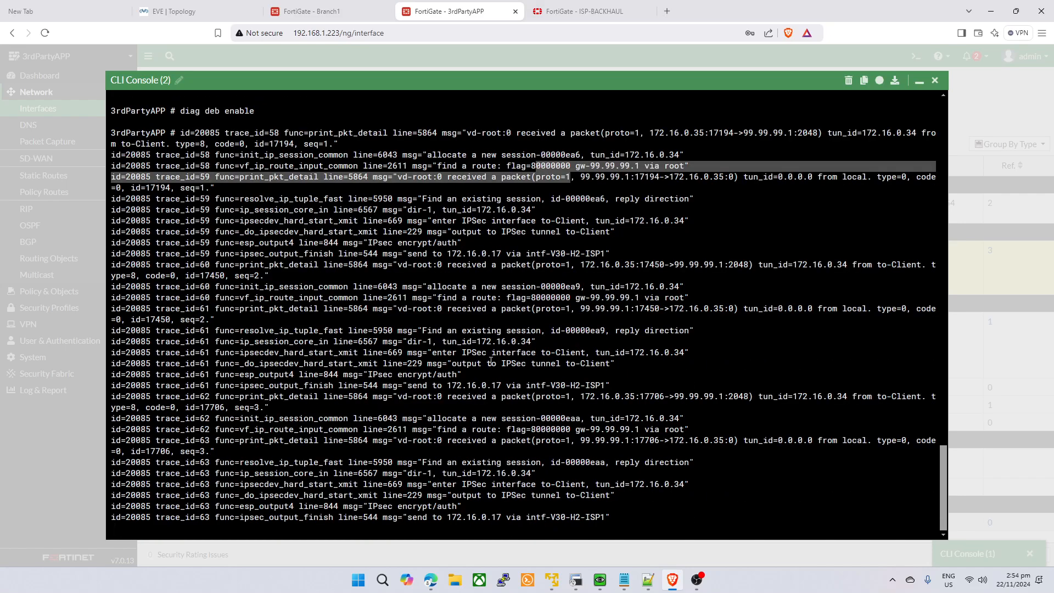
pyautogui.moveTo(551, 397); pyautogui.dragTo(561, 396)
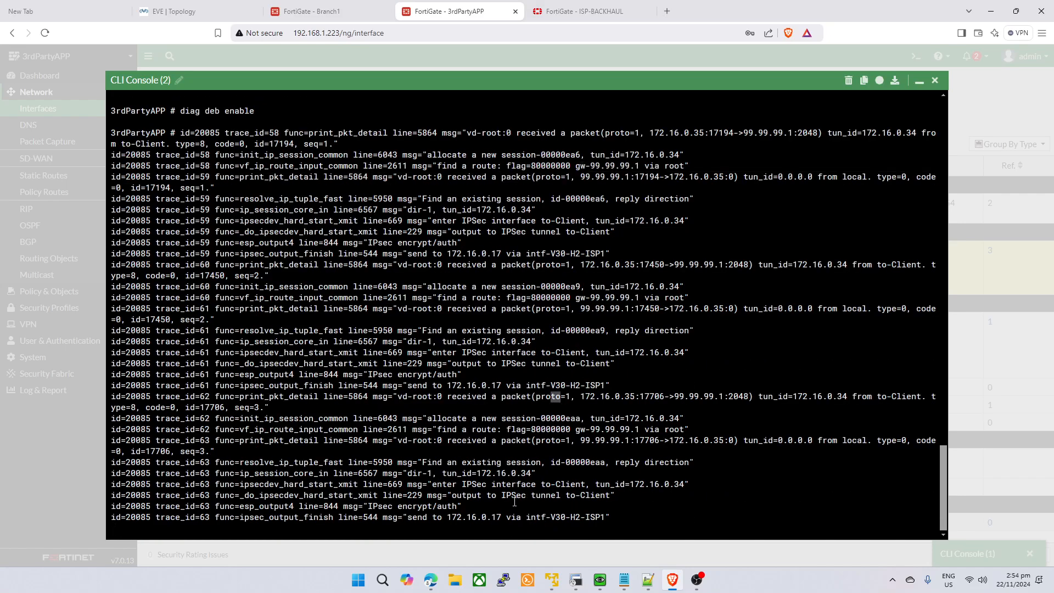
pyautogui.moveTo(546, 495); pyautogui.dragTo(616, 495)
pyautogui.click(609, 522)
pyautogui.moveTo(545, 287); pyautogui.dragTo(535, 275)
# - Go to Branch1 and minimize its console to reveal the IP Pools list
pyautogui.click(353, 7)
pyautogui.click(422, 9)
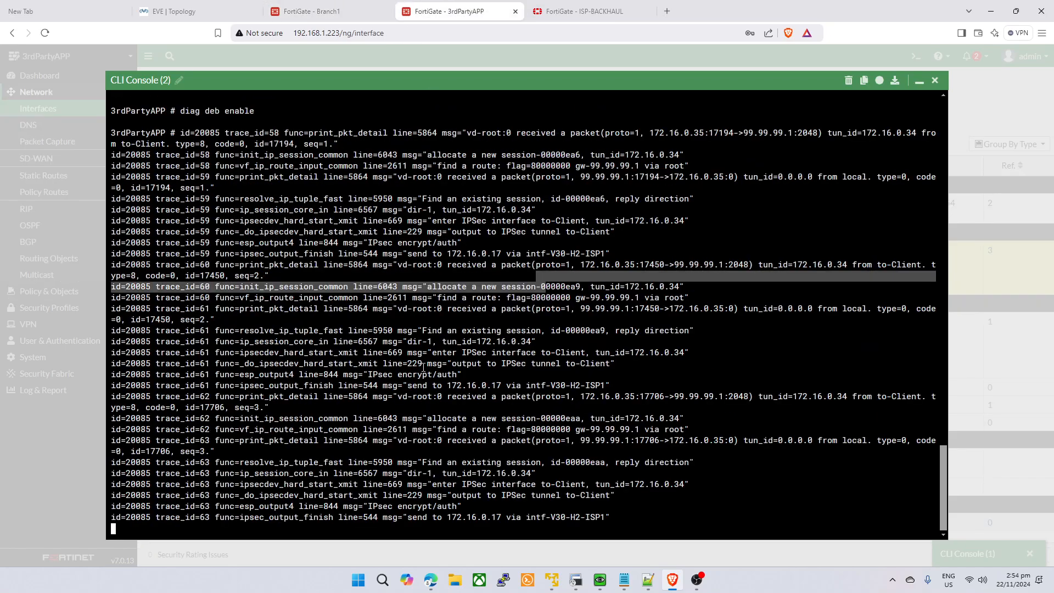
pyautogui.click(424, 368)
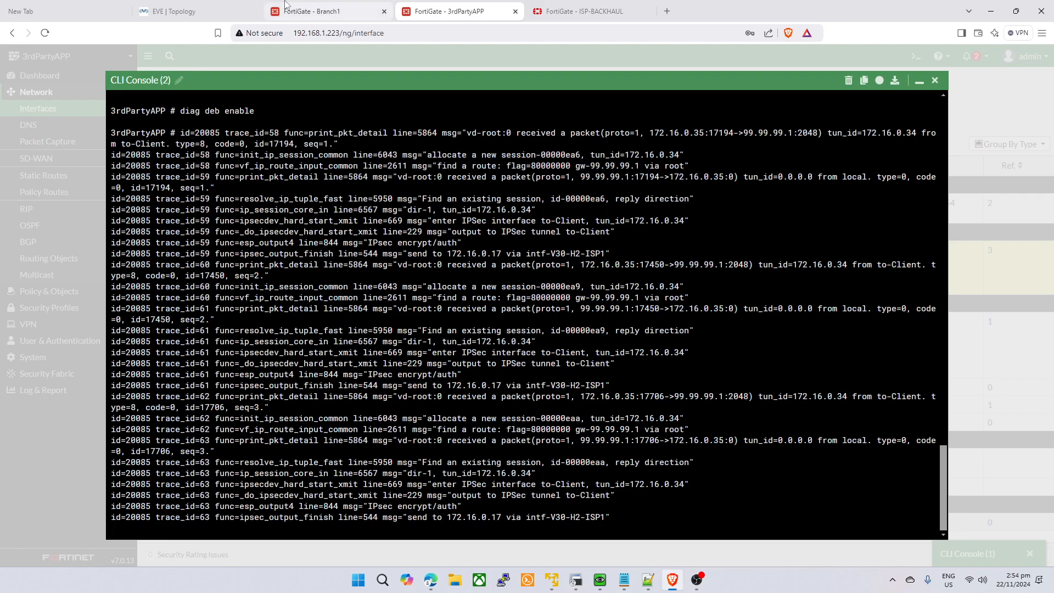
pyautogui.click(312, 11)
pyautogui.click(919, 80)
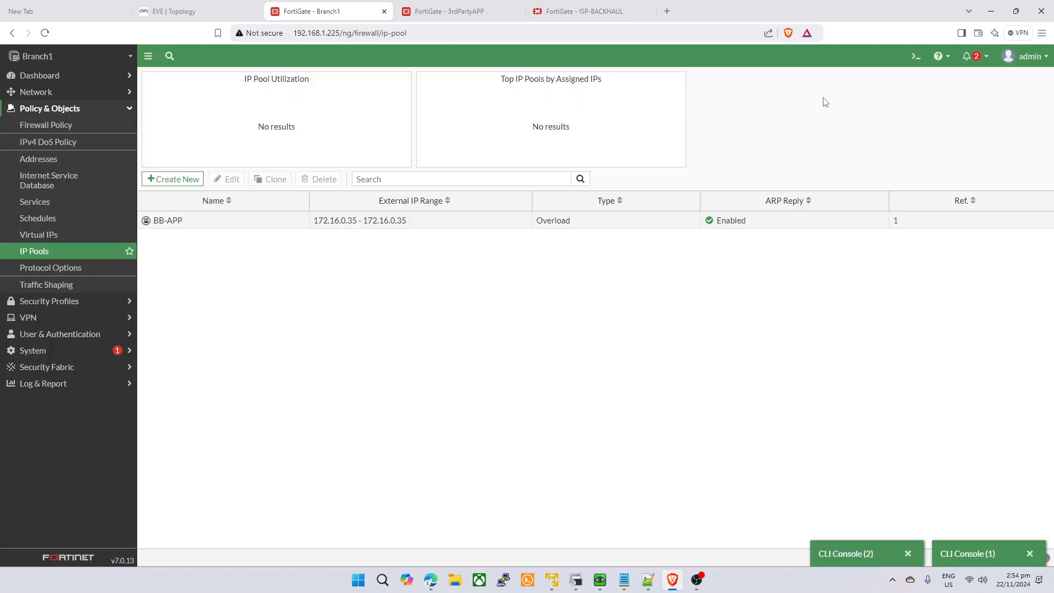
# - Open Branch1's firewall policy list and select port1 in 3rdPartyAPP's interface list
pyautogui.click(46, 126)
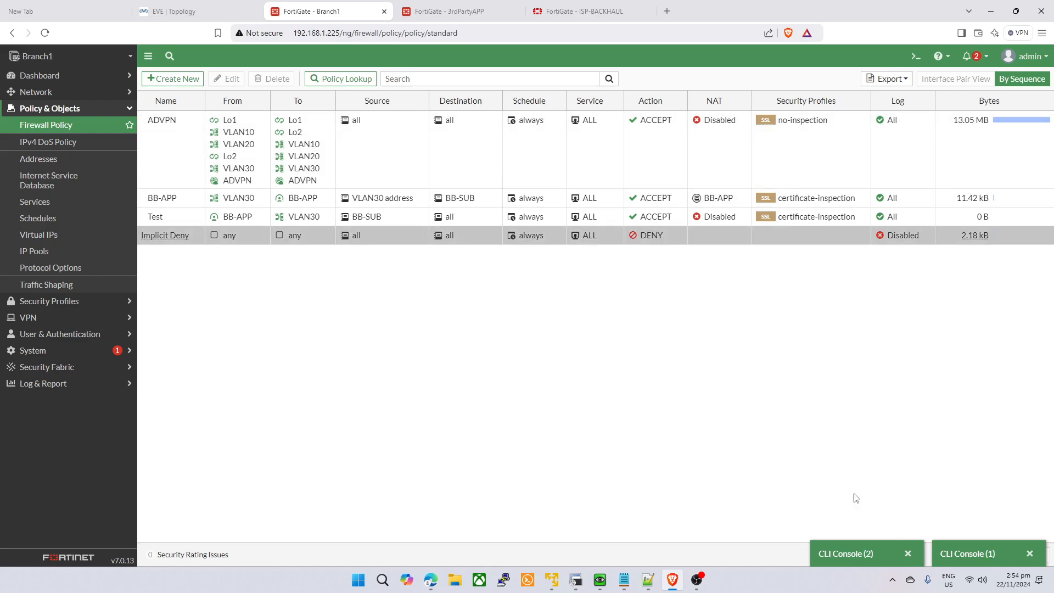
pyautogui.click(439, 5)
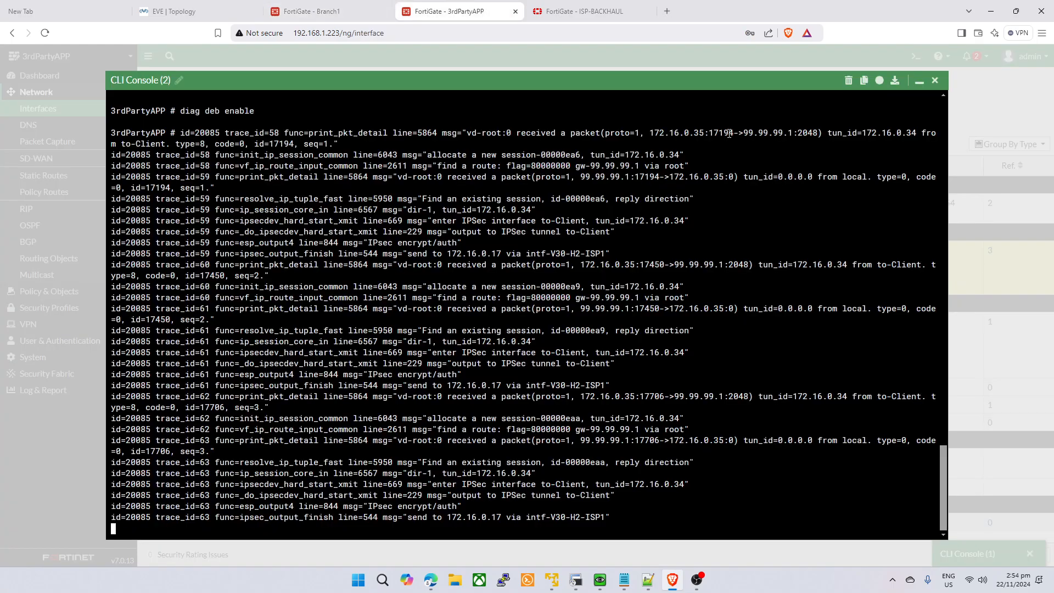
pyautogui.click(918, 79)
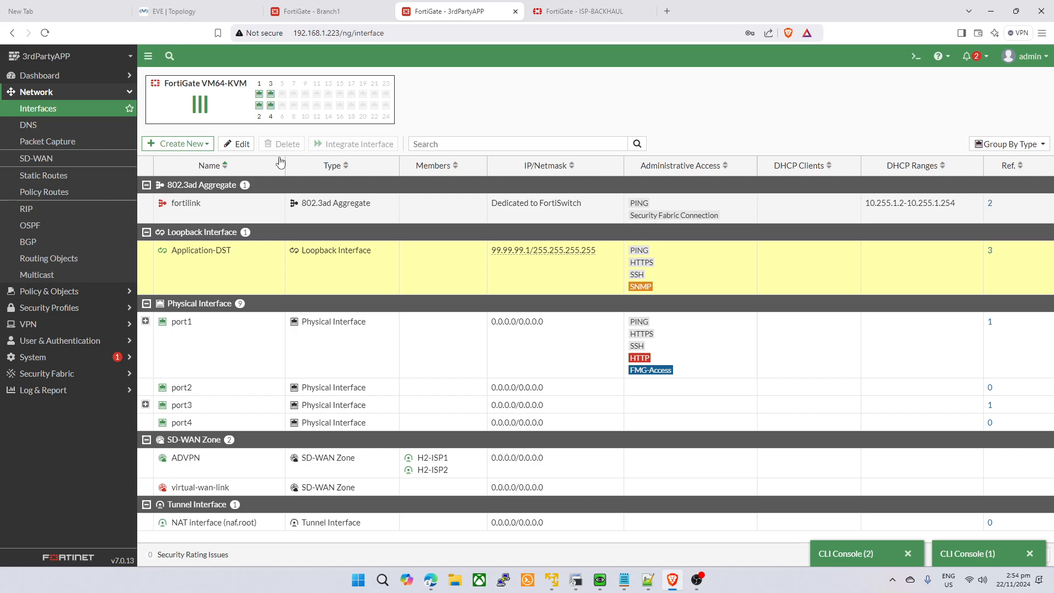
pyautogui.moveTo(494, 259)
pyautogui.click(610, 330)
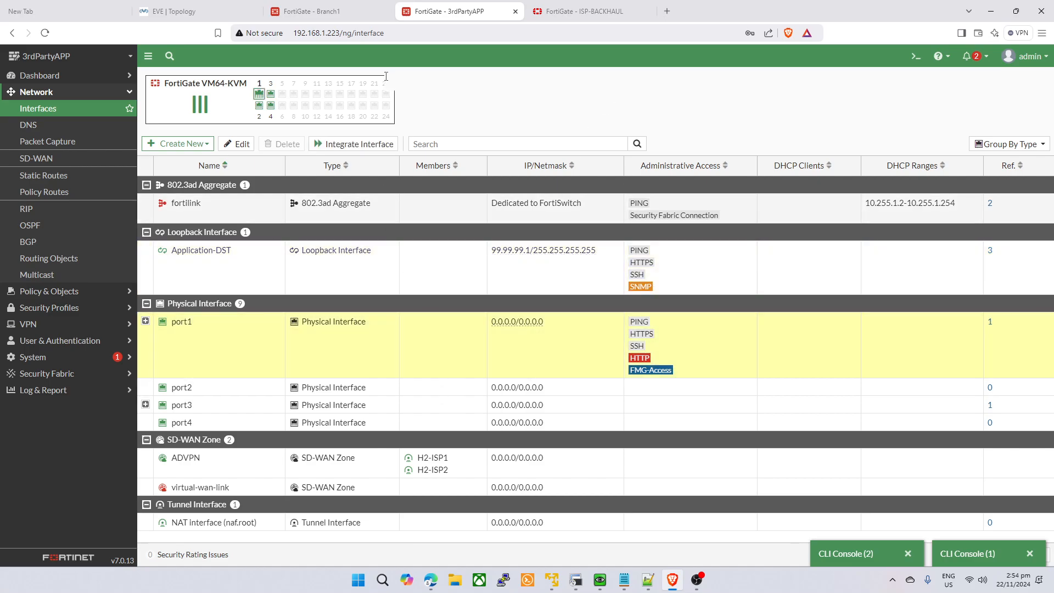
# - Compare the Branch1, 3rdPartyAPP and ISP-BACKHAUL views, including ISP-BACKHAUL's forward traffic logs
pyautogui.click(371, 5)
pyautogui.click(451, 4)
pyautogui.click(377, 5)
pyautogui.click(448, 5)
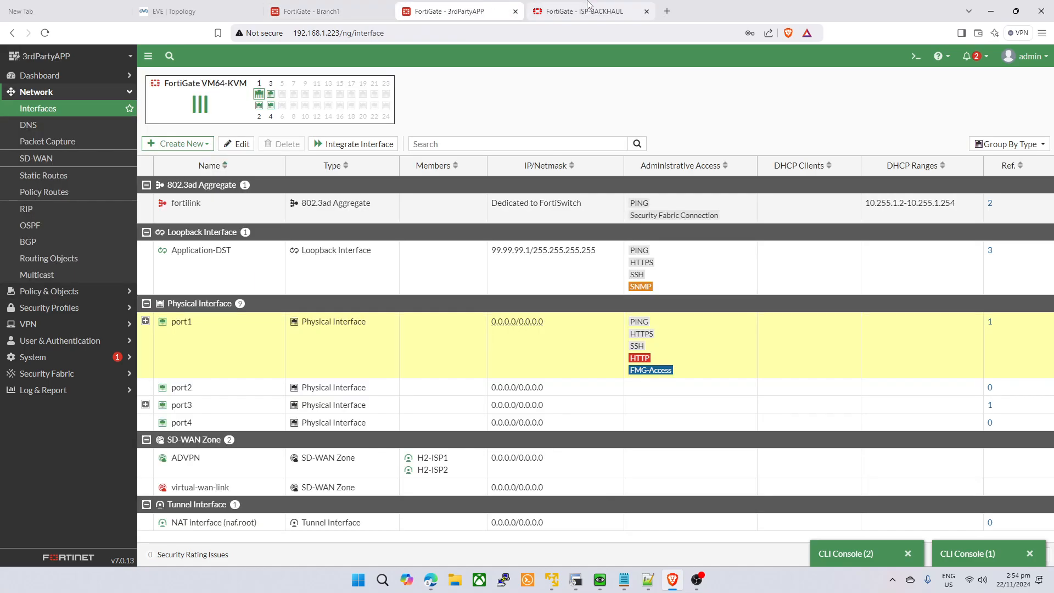
pyautogui.click(587, 4)
pyautogui.click(470, 5)
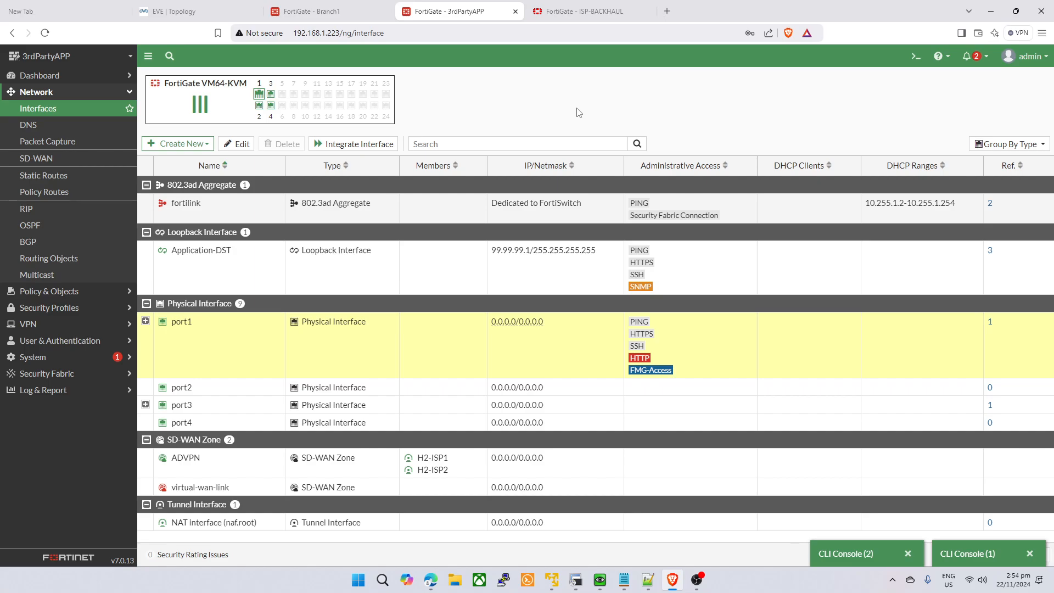
pyautogui.click(363, 8)
pyautogui.click(425, 10)
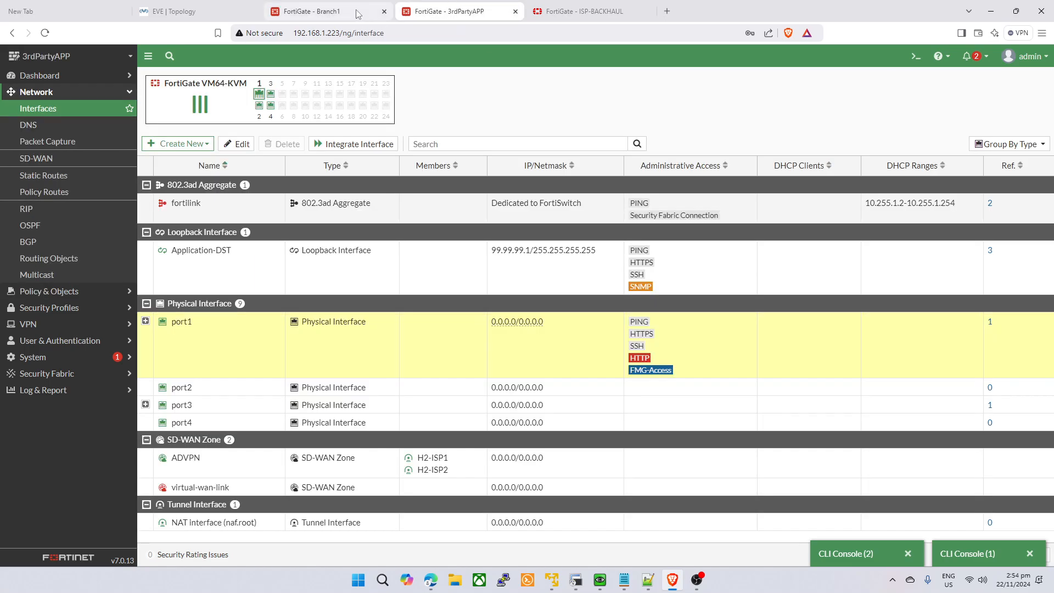
pyautogui.click(359, 10)
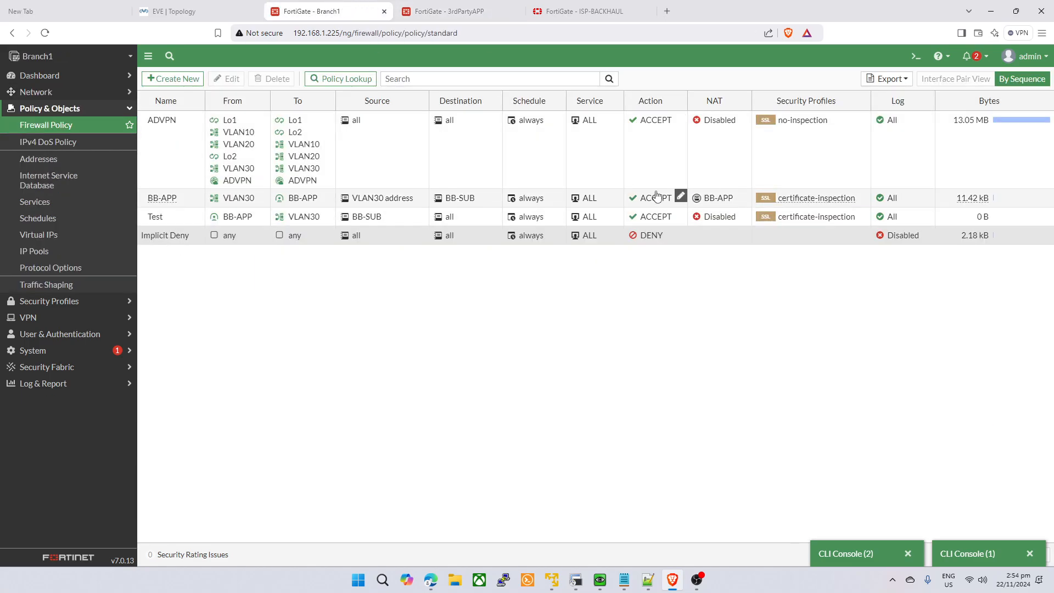
# - Select Branch1's BB-APP policy and view its NAT card showing the BB-APP overload pool 172.16.0.35
pyautogui.click(546, 200)
pyautogui.rightClick(546, 199)
pyautogui.click(690, 302)
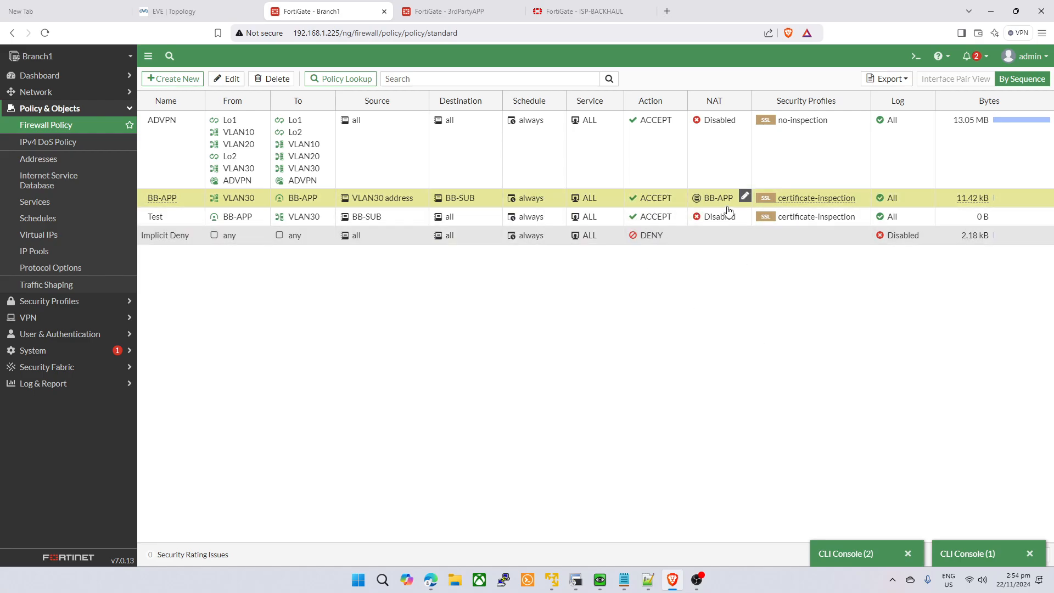
pyautogui.moveTo(721, 204)
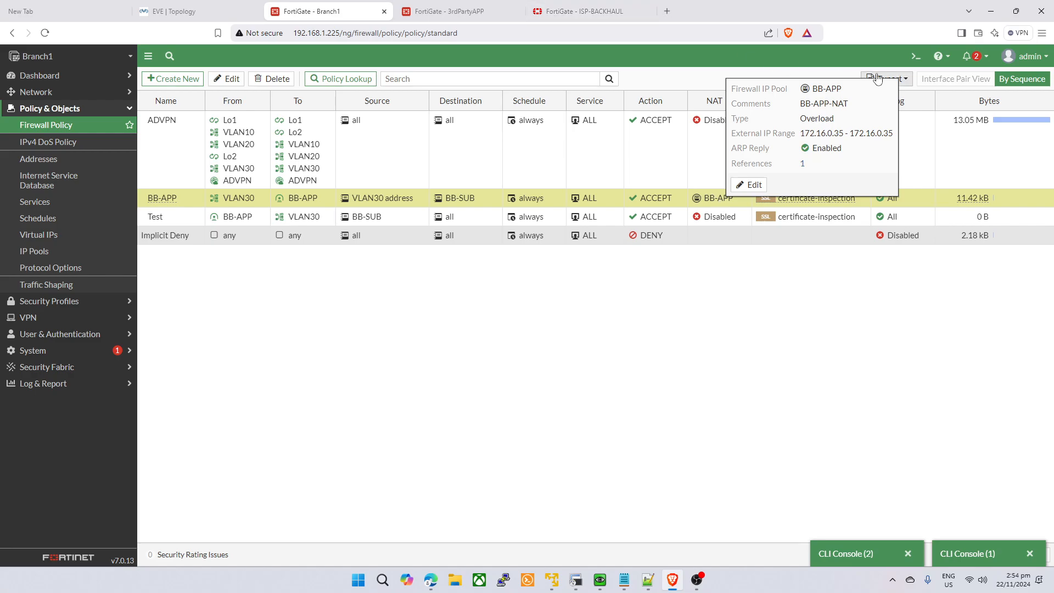
pyautogui.click(916, 56)
# - In the Branch1 CLI console, list the available 'diagnose ?' subcommands
pyautogui.write('sh')
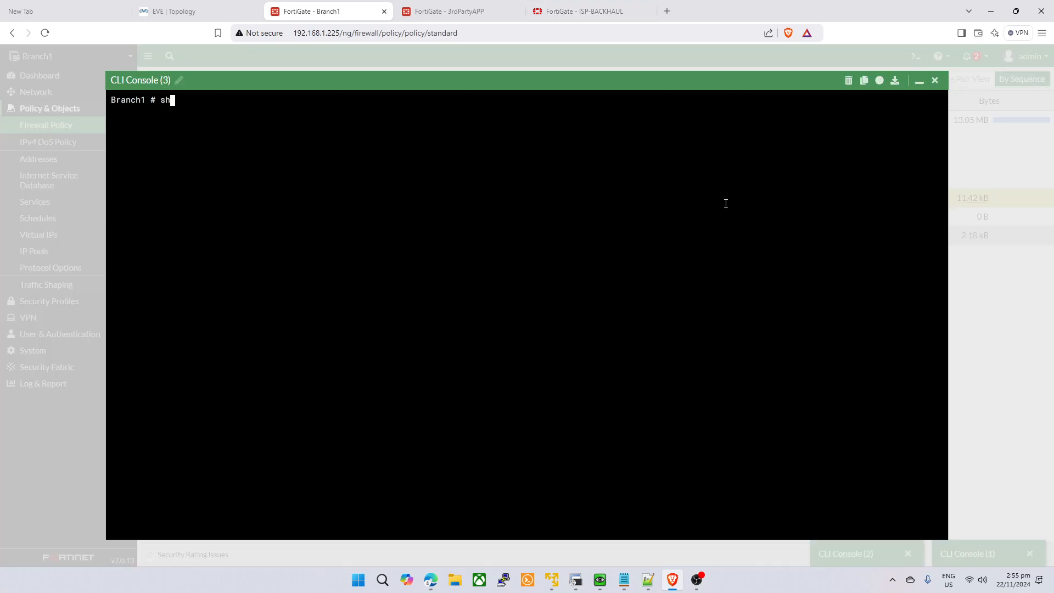
pyautogui.write('ow dia')
pyautogui.press('BackSpace')
pyautogui.press('BackSpace')
pyautogui.press('BackSpace')
pyautogui.press('BackSpace')
pyautogui.press('BackSpace')
pyautogui.press('BackSpace')
pyautogui.press('BackSpace')
pyautogui.press('BackSpace')
pyautogui.write('dai')
pyautogui.press('BackSpace')
pyautogui.press('BackSpace')
pyautogui.write('iagnose nat')
pyautogui.press('BackSpace')
pyautogui.press('BackSpace')
pyautogui.press('BackSpace')
pyautogui.write('tre')
pyautogui.press('BackSpace')
pyautogui.press('BackSpace')
pyautogui.press('BackSpace')
pyautogui.press('?')
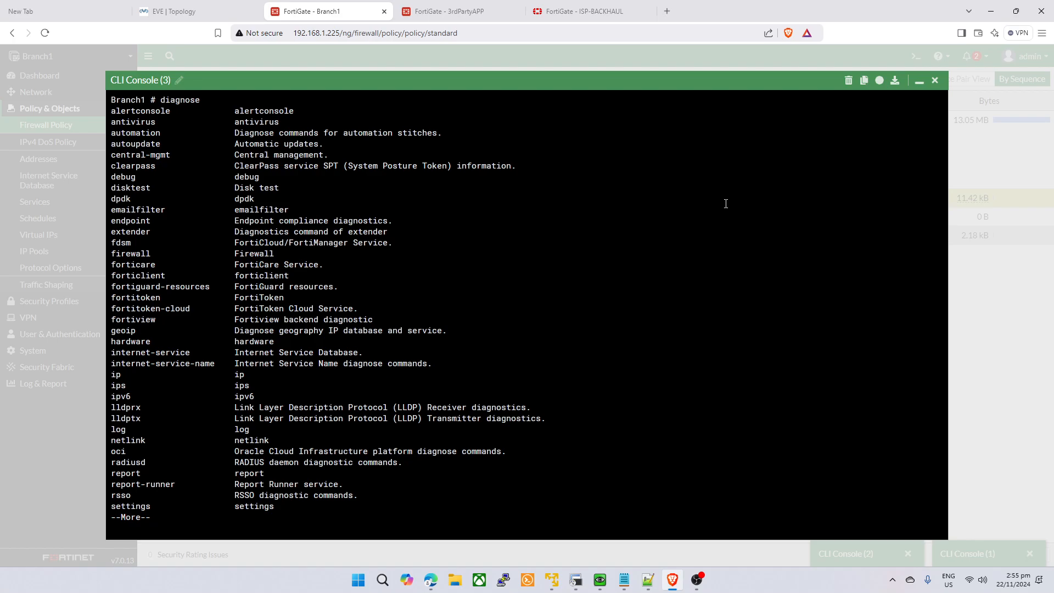
pyautogui.press('space')
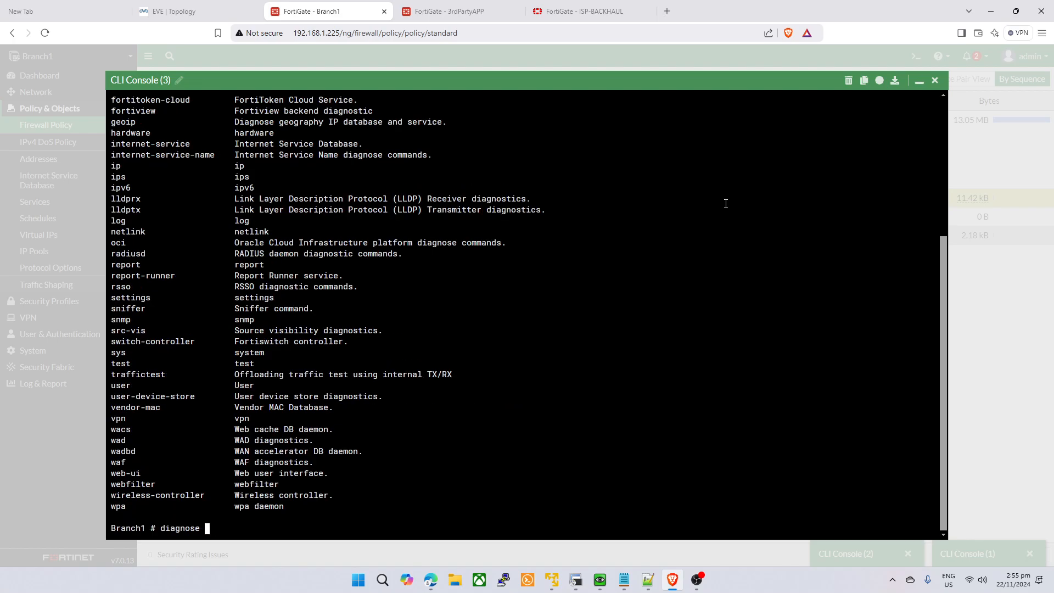
# - Try the 'diag proute list', 'exec proute list' and 'show proute list' commands, which return parse errors
pyautogui.write('so')
pyautogui.press('BackSpace')
pyautogui.press('BackSpace')
pyautogui.press('BackSpace')
pyautogui.press('BackSpace')
pyautogui.press('BackSpace')
pyautogui.press('BackSpace')
pyautogui.press('BackSpace')
pyautogui.press('BackSpace')
pyautogui.press('BackSpace')
pyautogui.press('BackSpace')
pyautogui.press('BackSpace')
pyautogui.write('diag proute list')
pyautogui.press('Return')
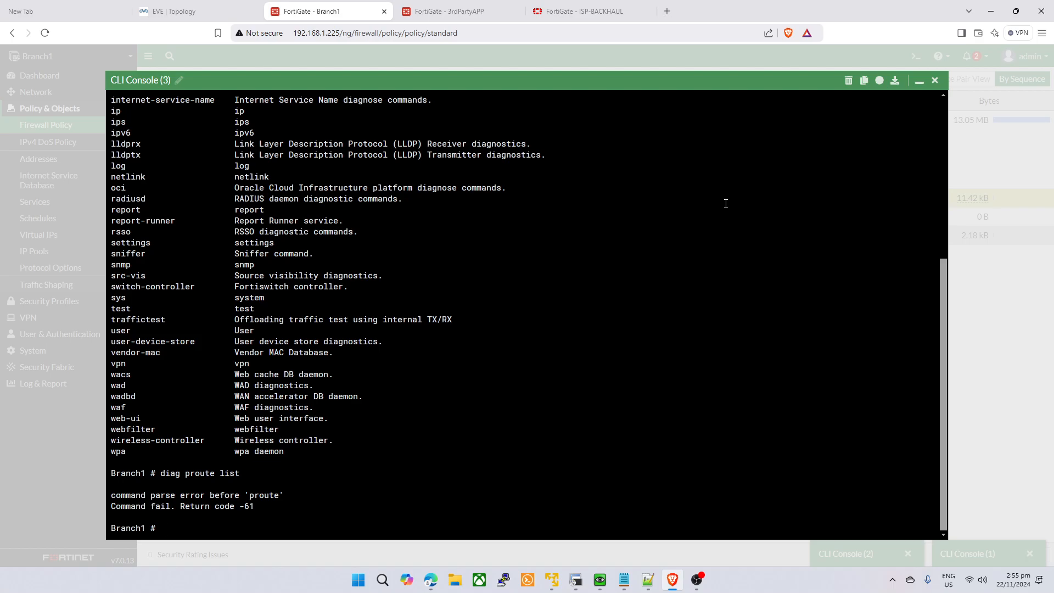
pyautogui.write('exec proute list')
pyautogui.press('Return')
pyautogui.write('show proute list')
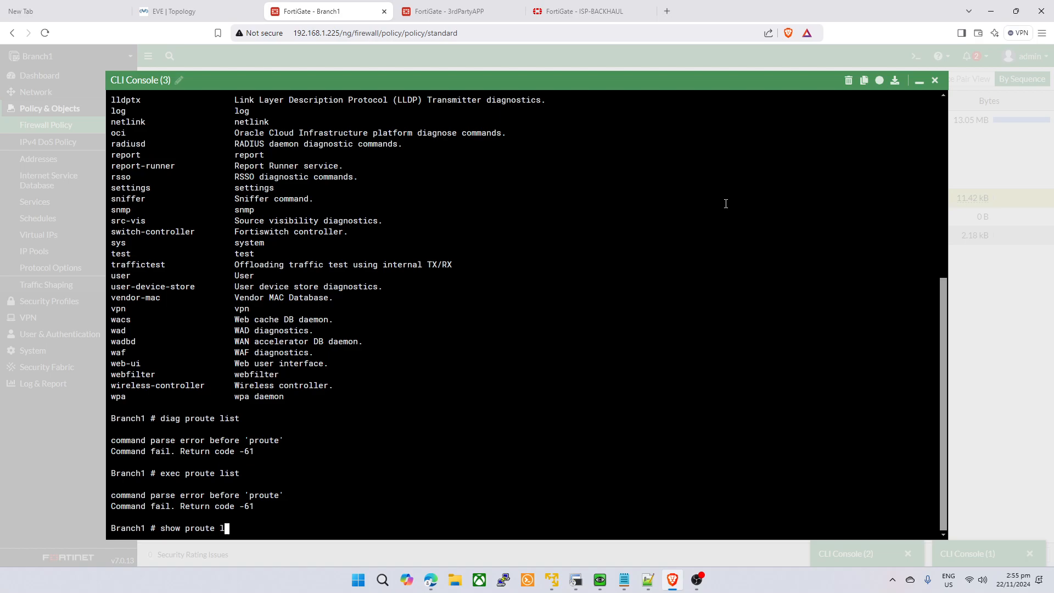
pyautogui.press('Return')
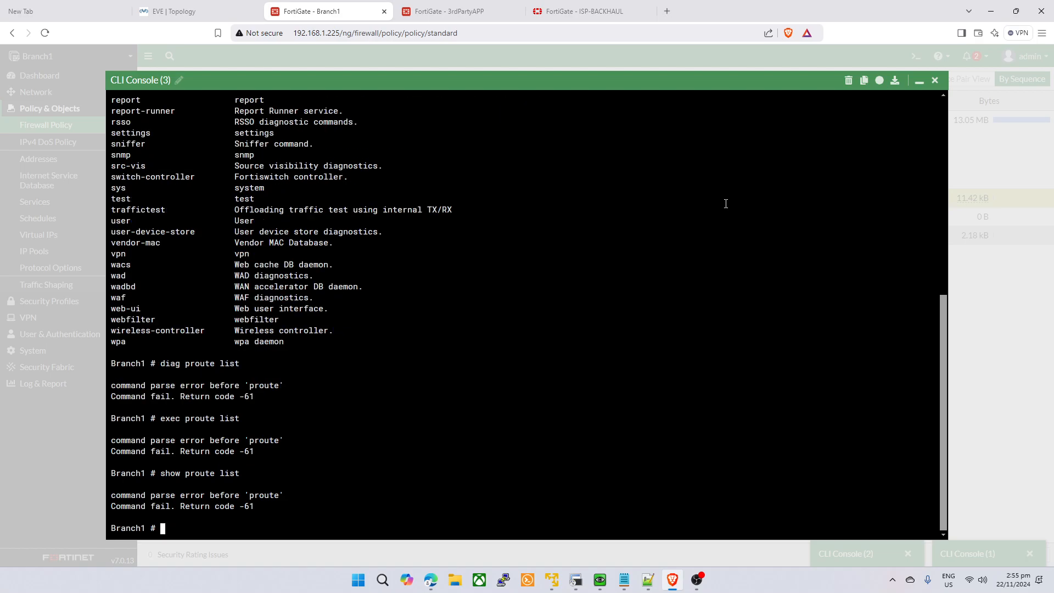
# - Start and abandon partial 'show sys' and 'diag sess' commands in the console
pyautogui.write('show sy')
pyautogui.press('BackSpace')
pyautogui.press('BackSpace')
pyautogui.press('BackSpace')
pyautogui.press('BackSpace')
pyautogui.press('BackSpace')
pyautogui.press('BackSpace')
pyautogui.press('BackSpace')
pyautogui.write('diag settings')
pyautogui.press('BackSpace')
pyautogui.press('BackSpace')
pyautogui.press('BackSpace')
pyautogui.press('BackSpace')
pyautogui.press('BackSpace')
pyautogui.press('BackSpace')
pyautogui.press('BackSpace')
pyautogui.write('ss')
pyautogui.press('BackSpace')
pyautogui.press('BackSpace')
pyautogui.press('BackSpace')
pyautogui.press('BackSpace')
pyautogui.press('BackSpace')
pyautogui.press('BackSpace')
pyautogui.press('BackSpace')
pyautogui.press('BackSpace')
pyautogui.press('BackSpace')
# - Put away the Branch1 CLI console and review the EVE lab topology diagram
pyautogui.click(919, 81)
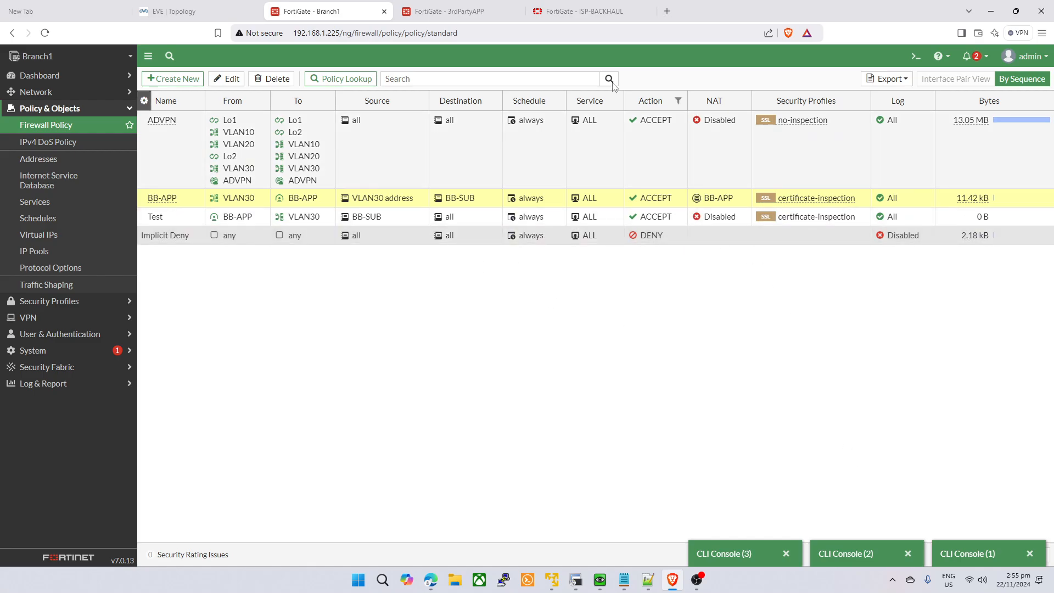
pyautogui.click(187, 11)
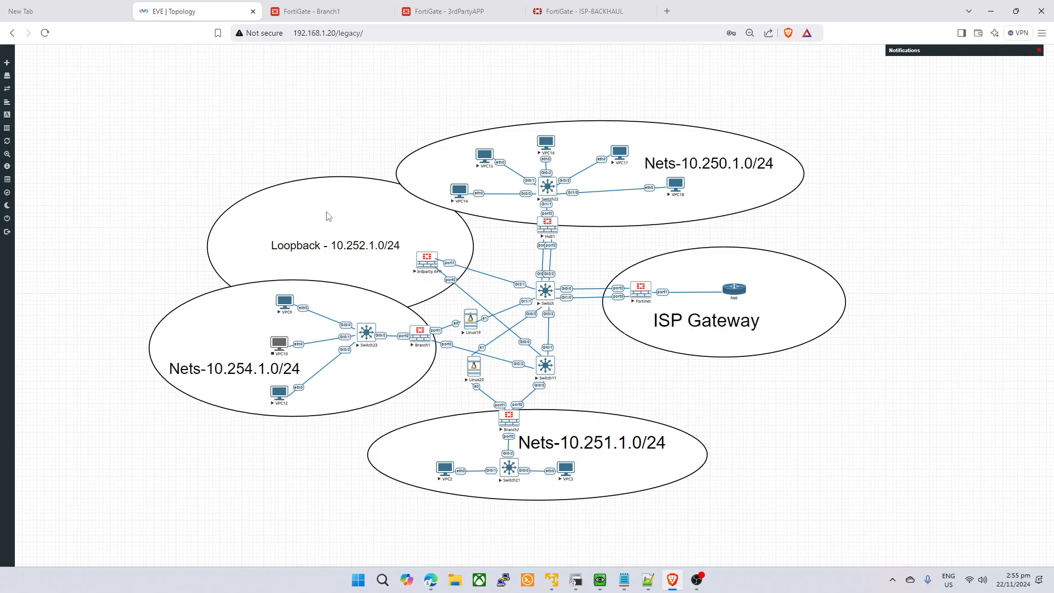
pyautogui.click(331, 12)
# - Compare the 3rdPartyAPP interfaces, Branch1 firewall policies and ISP-BACKHAUL forward traffic logs
pyautogui.moveTo(712, 202)
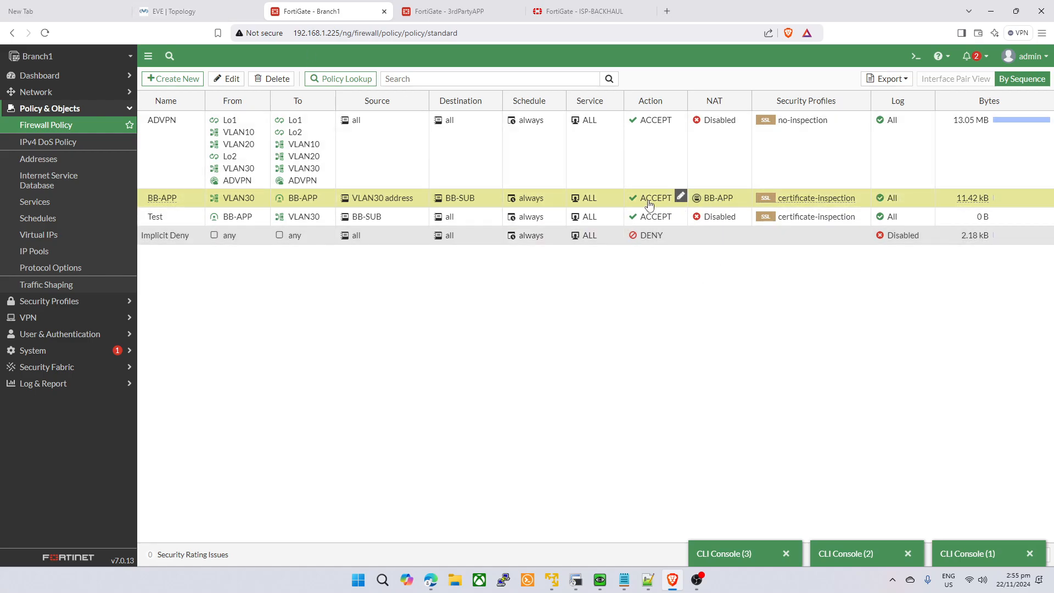
pyautogui.click(417, 11)
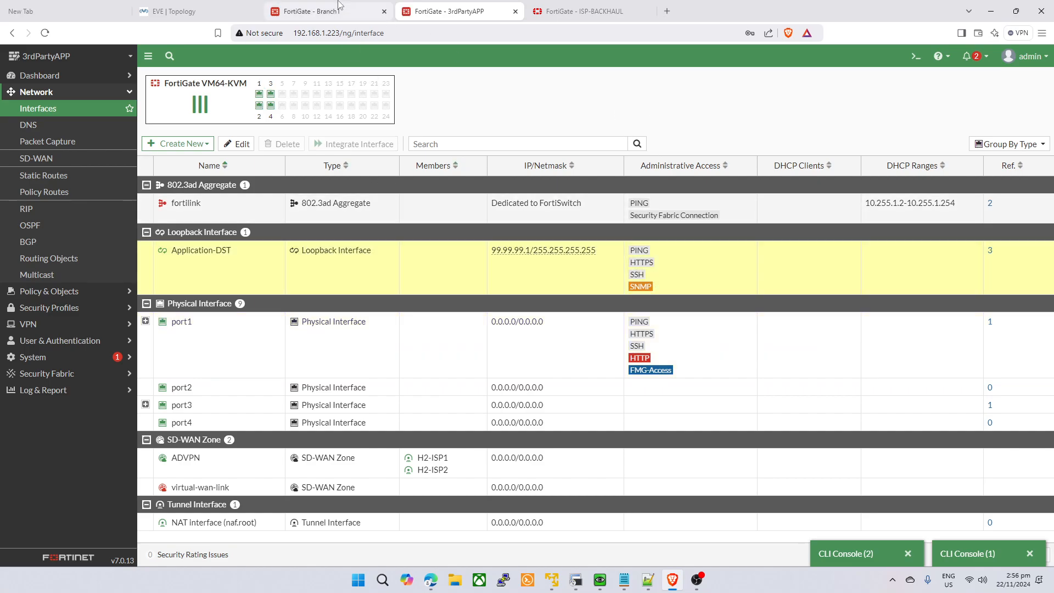
pyautogui.click(324, 11)
pyautogui.click(460, 6)
pyautogui.click(270, 9)
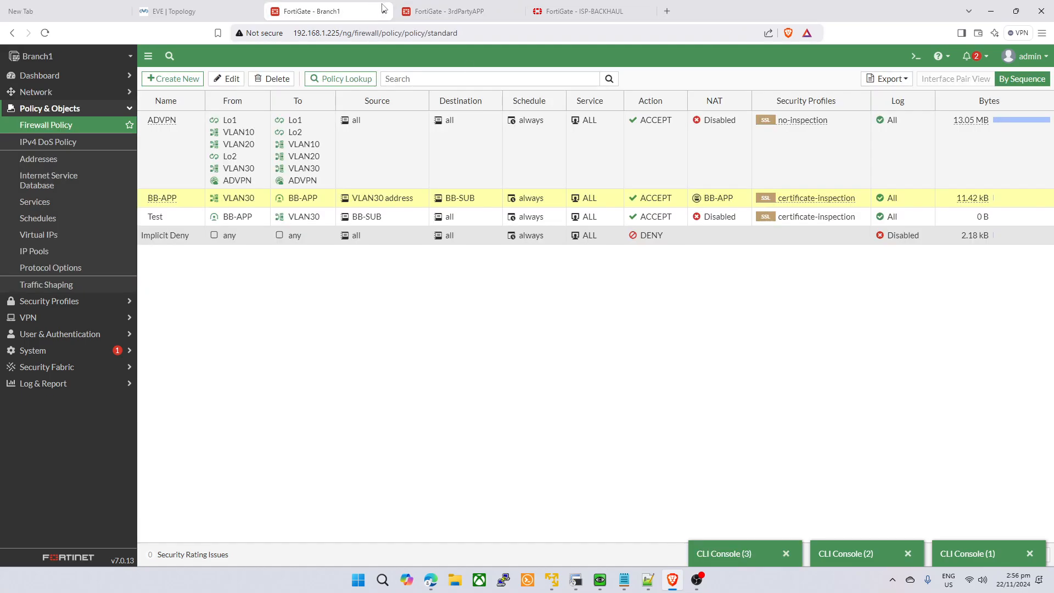
pyautogui.click(584, 11)
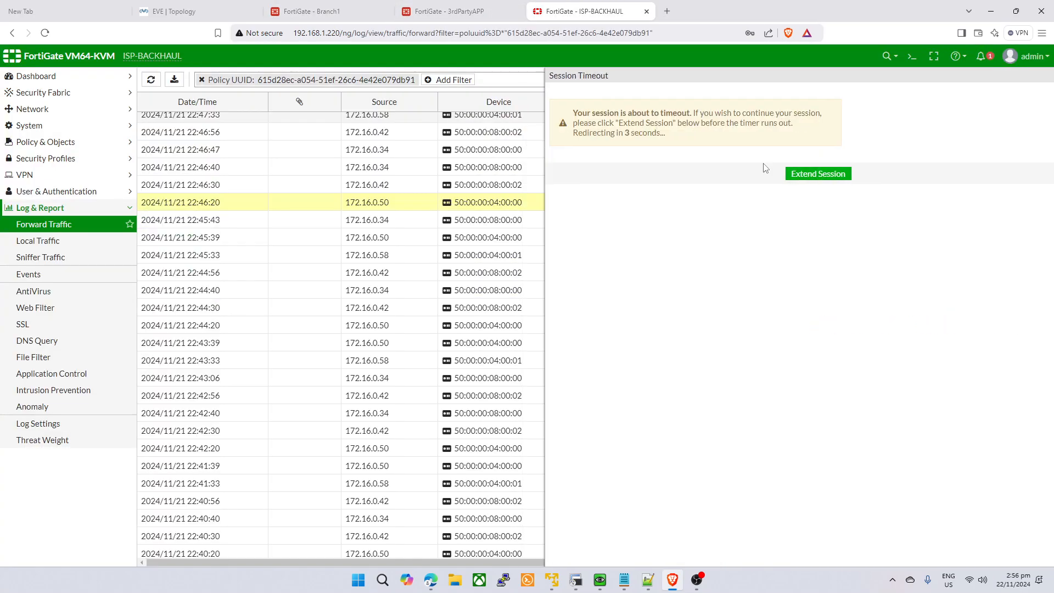
# - Show the 3rdPartyAPP firewall's Policy & Objects > Firewall Policy list
pyautogui.click(450, 11)
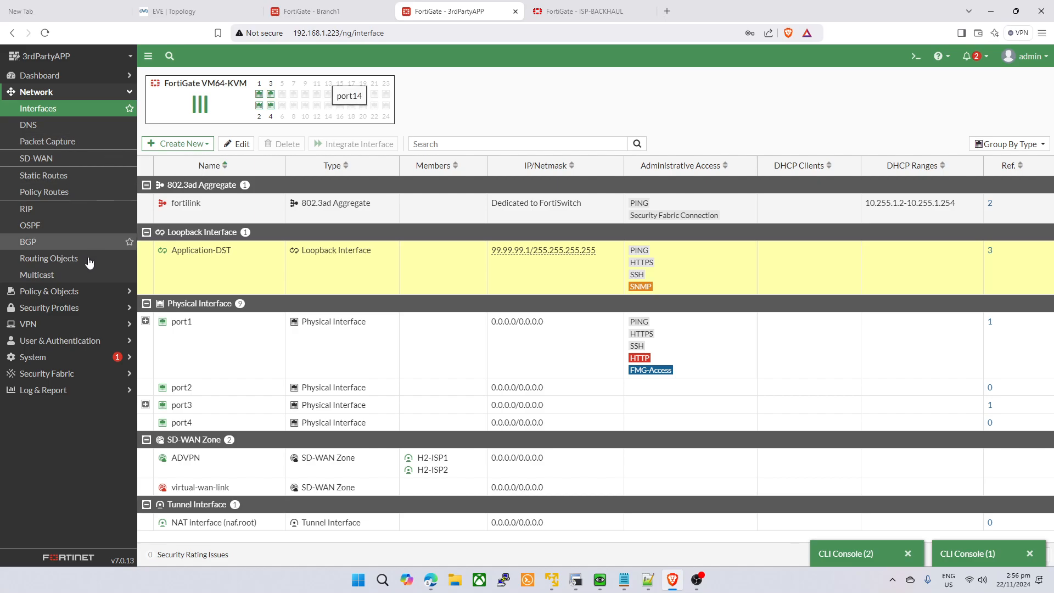
pyautogui.click(49, 295)
pyautogui.click(75, 126)
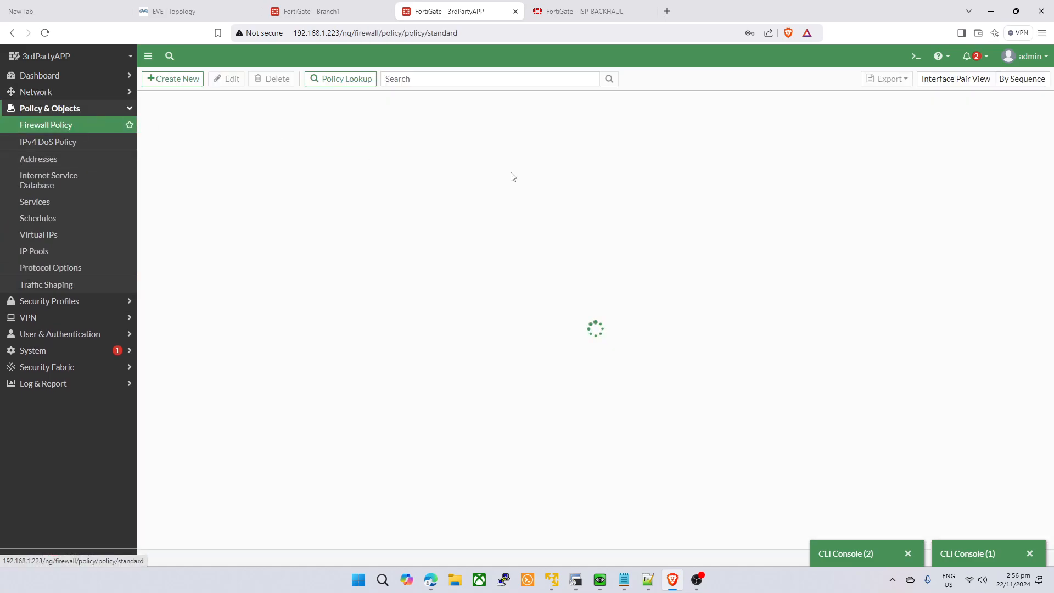